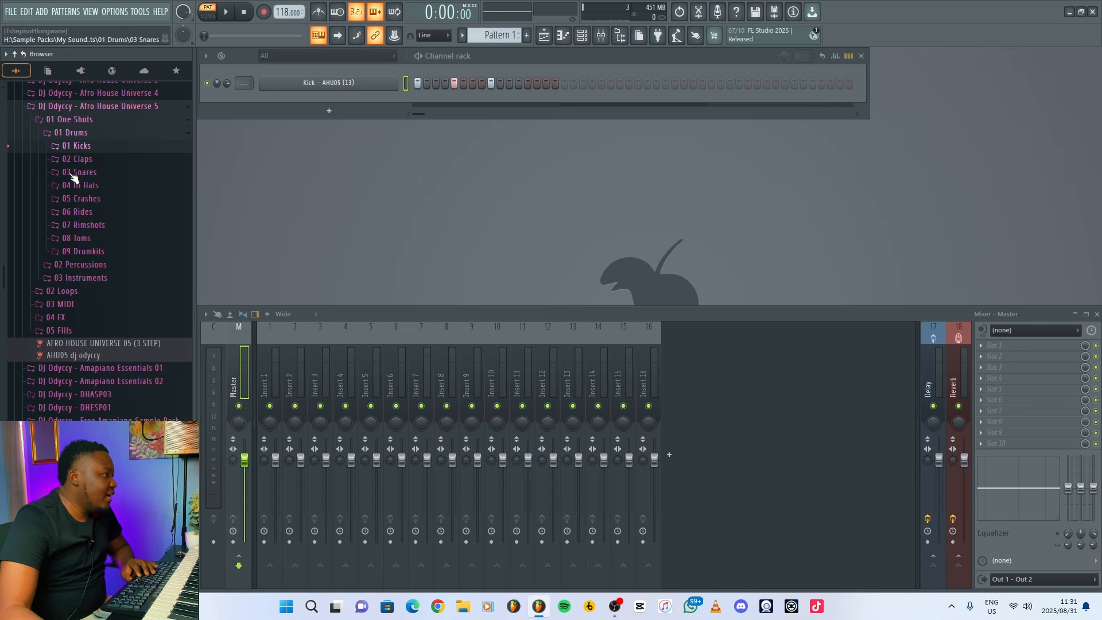
Add the Kit 03 Perc2 sample from the Drumkits folder as a new channel and place hits on steps 7 and 12.
left_click(94, 253)
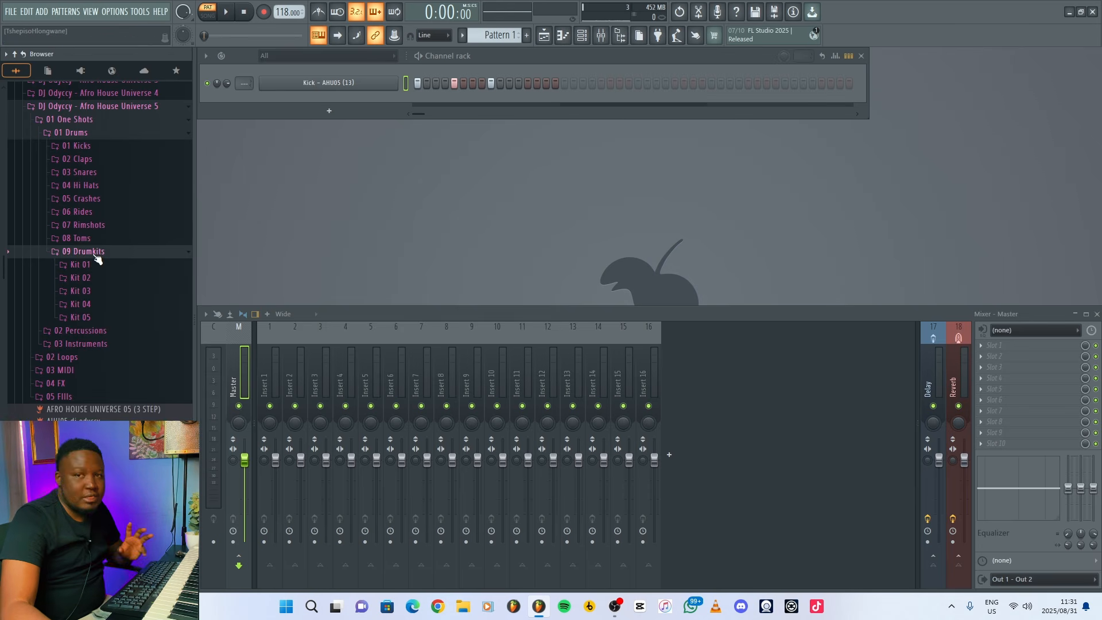
left_click(90, 295)
left_click(143, 340)
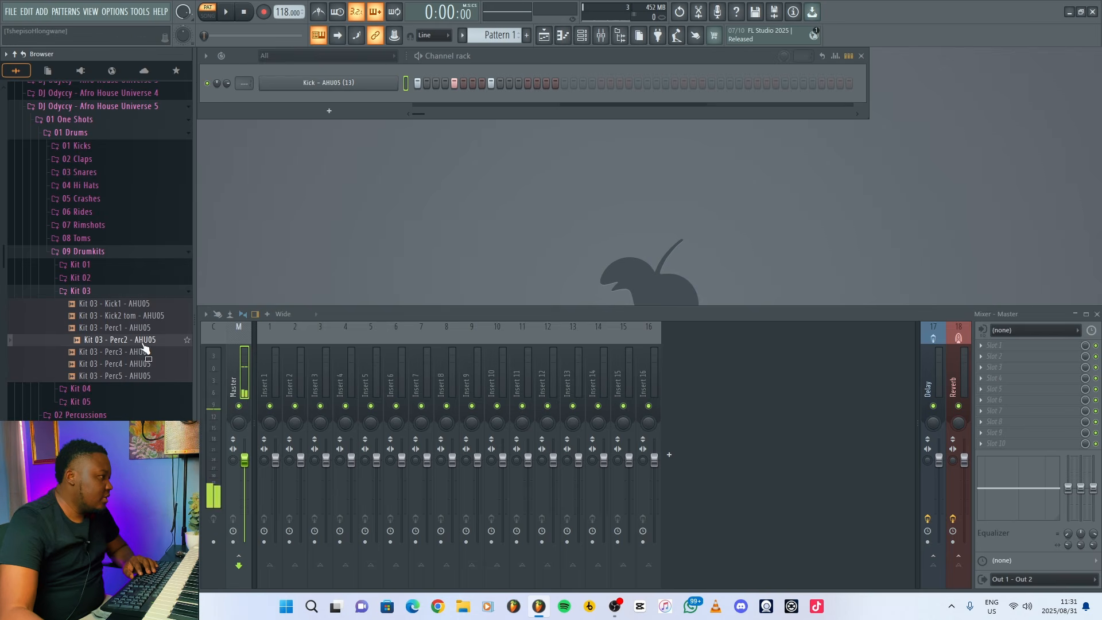
left_click_drag(134, 341, 343, 98)
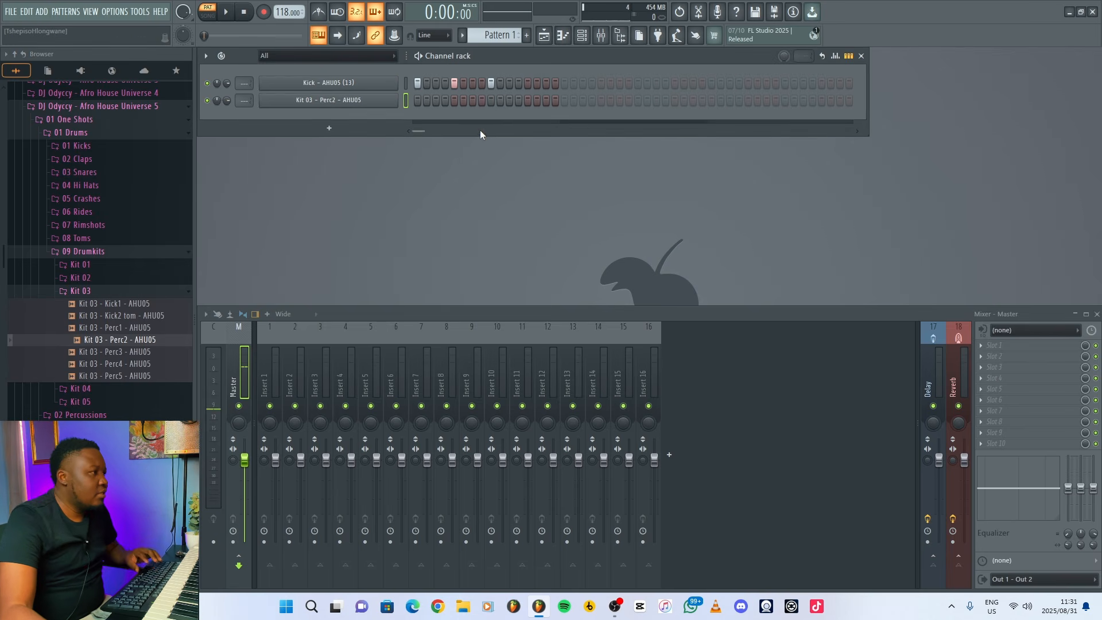
key("space")
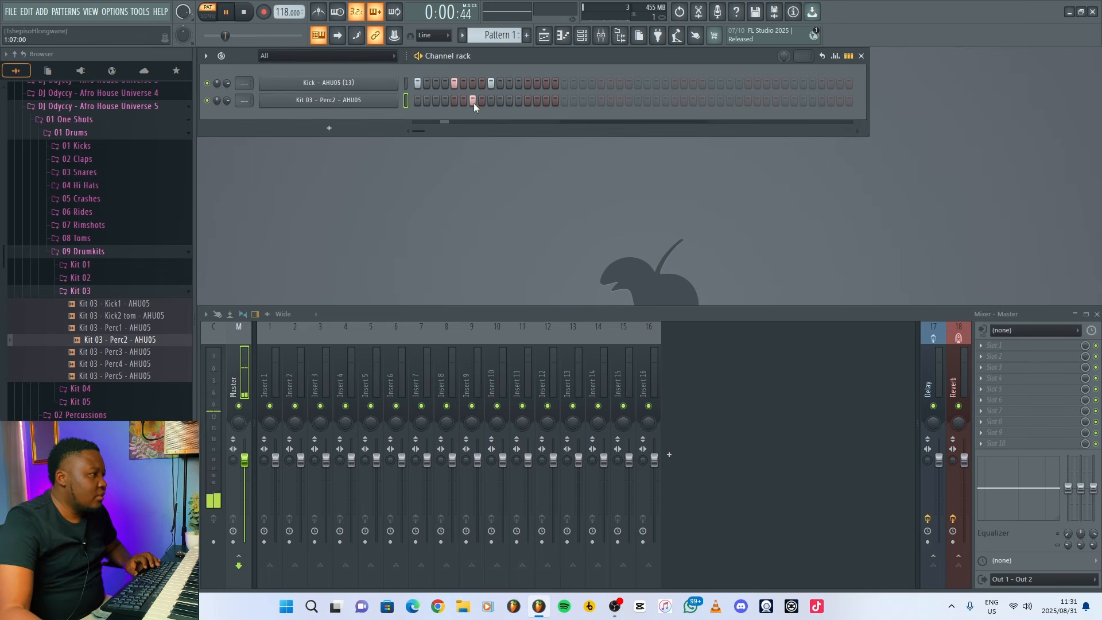
left_click(473, 101)
left_click(518, 101)
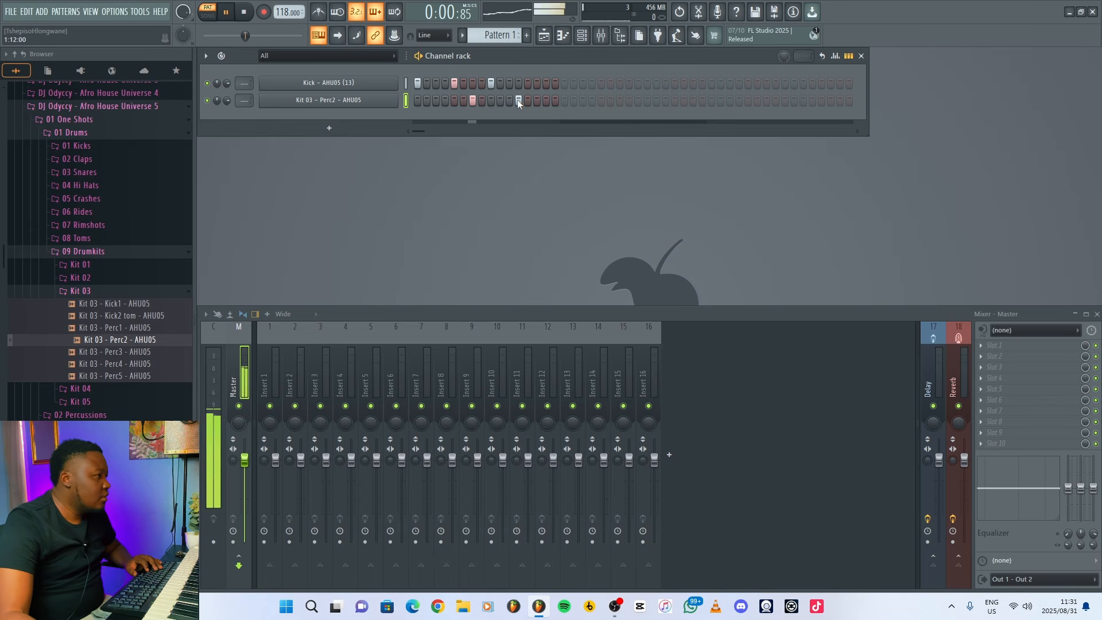
key("space")
Audition the Perc3 and Perc4 samples, add Kit 03 Perc4 as a channel and place a hit on step 12.
left_click(132, 352)
left_click(132, 364)
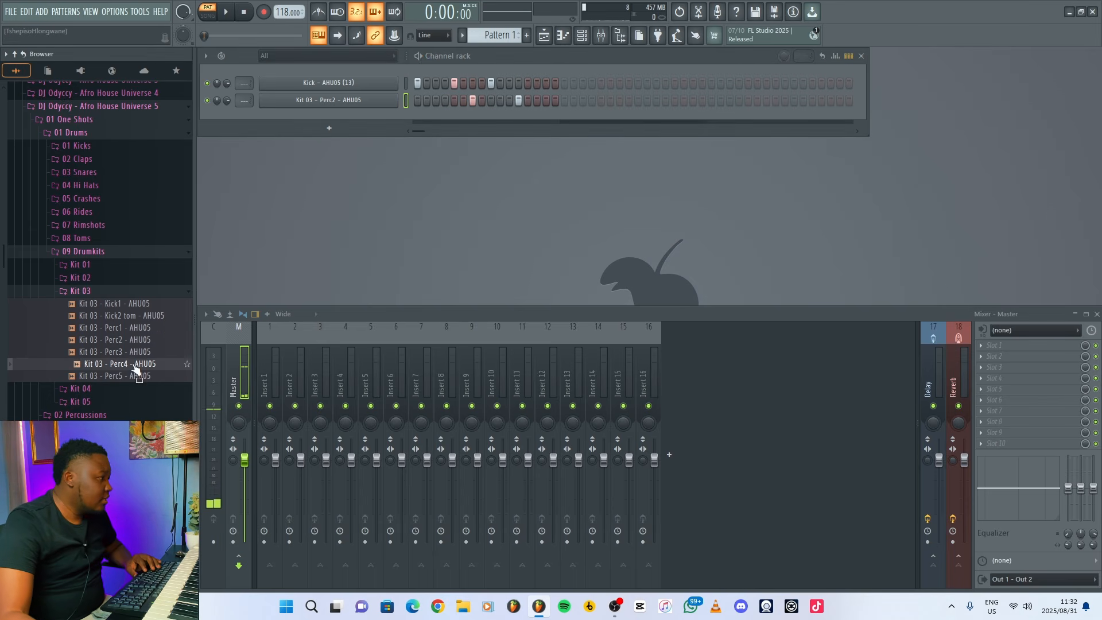
left_click_drag(132, 364, 349, 111)
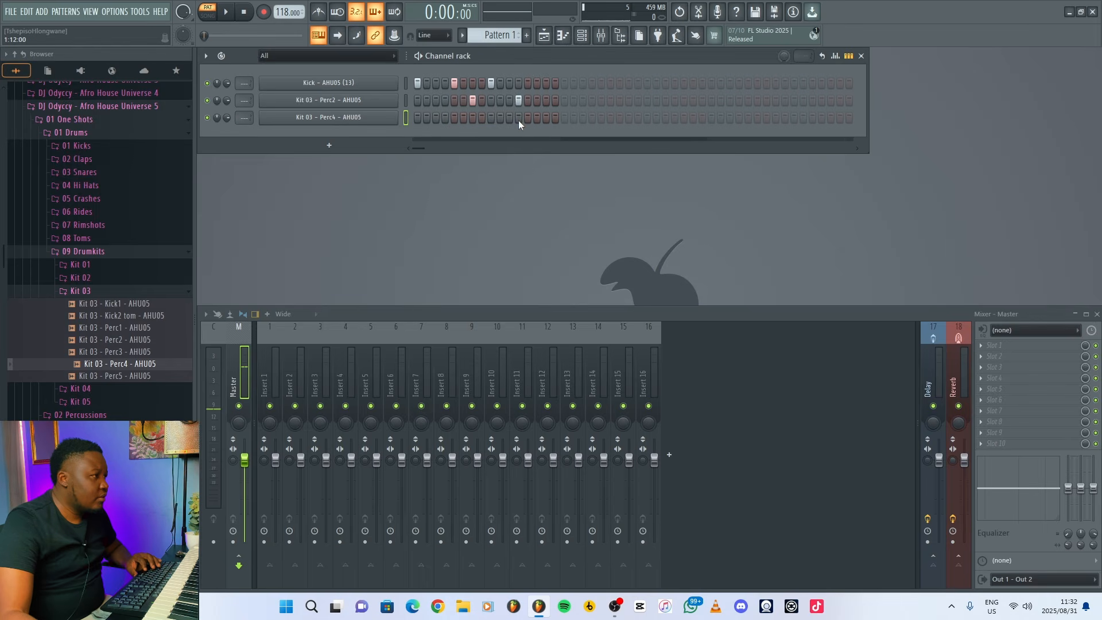
left_click(518, 117)
key("space")
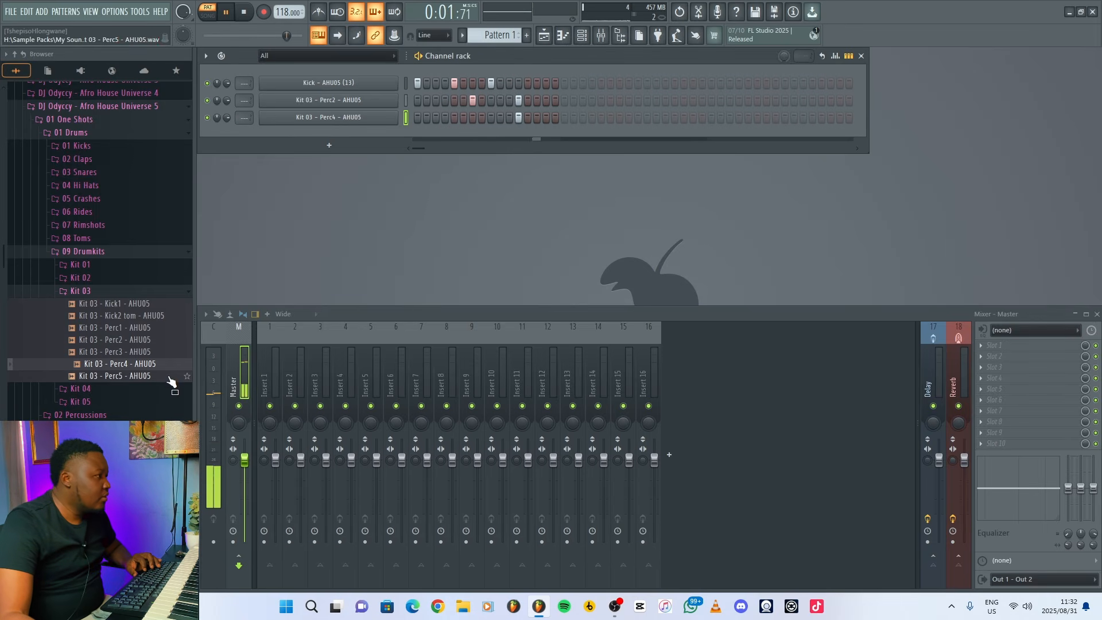
key("space")
Add the Kit 03 Perc5 sample as a channel and place hits on steps 4 and 15 while listening to the pattern.
left_click_drag(171, 381, 449, 135)
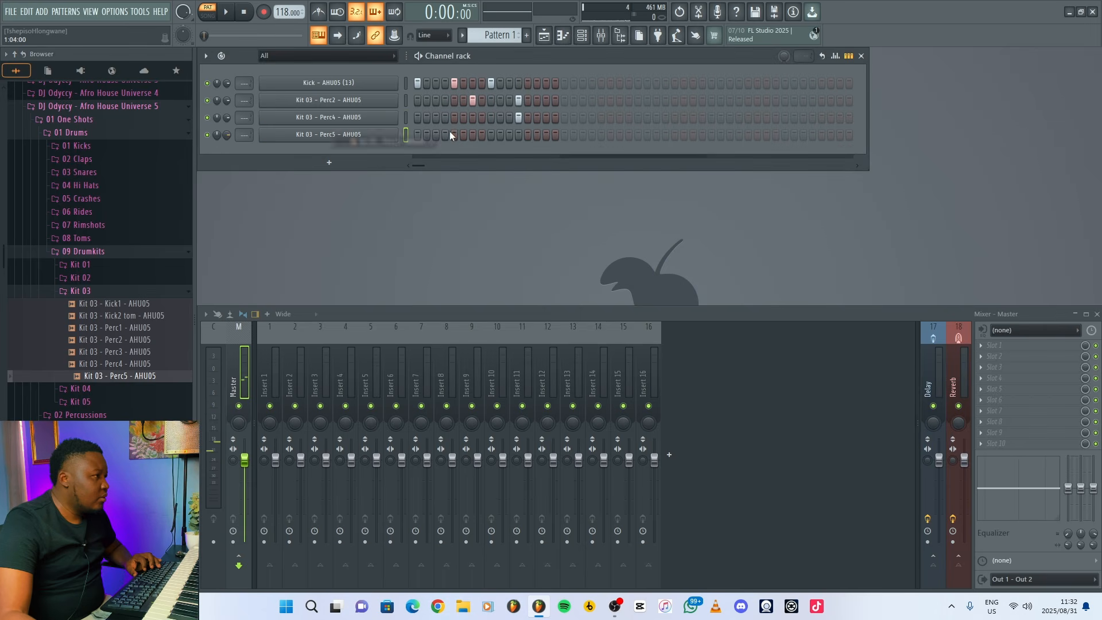
left_click(446, 135)
key("space")
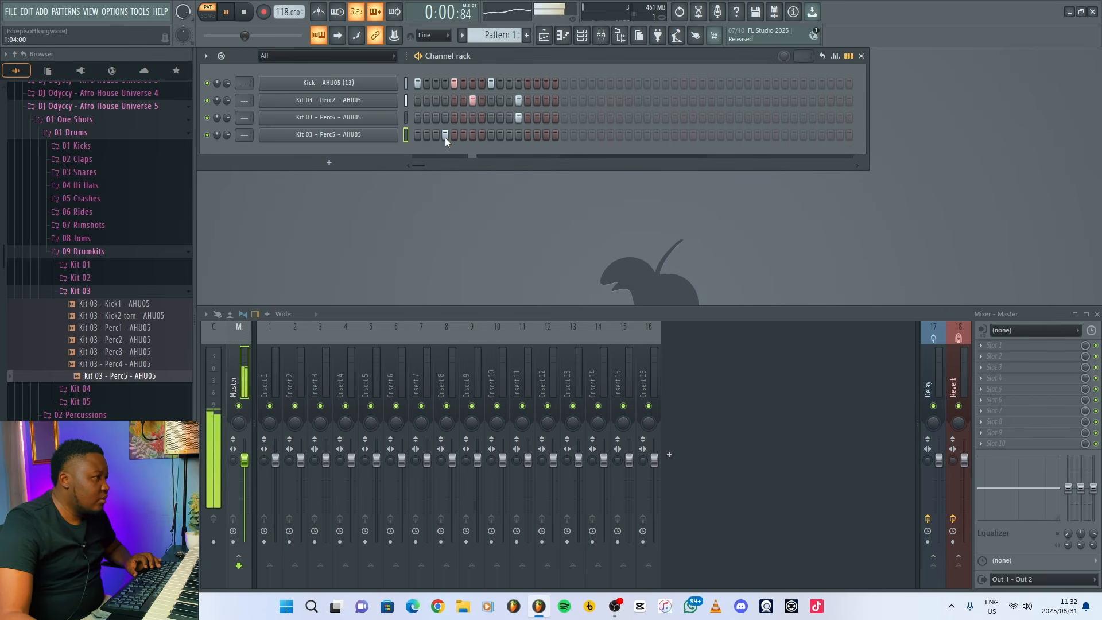
left_click(546, 134)
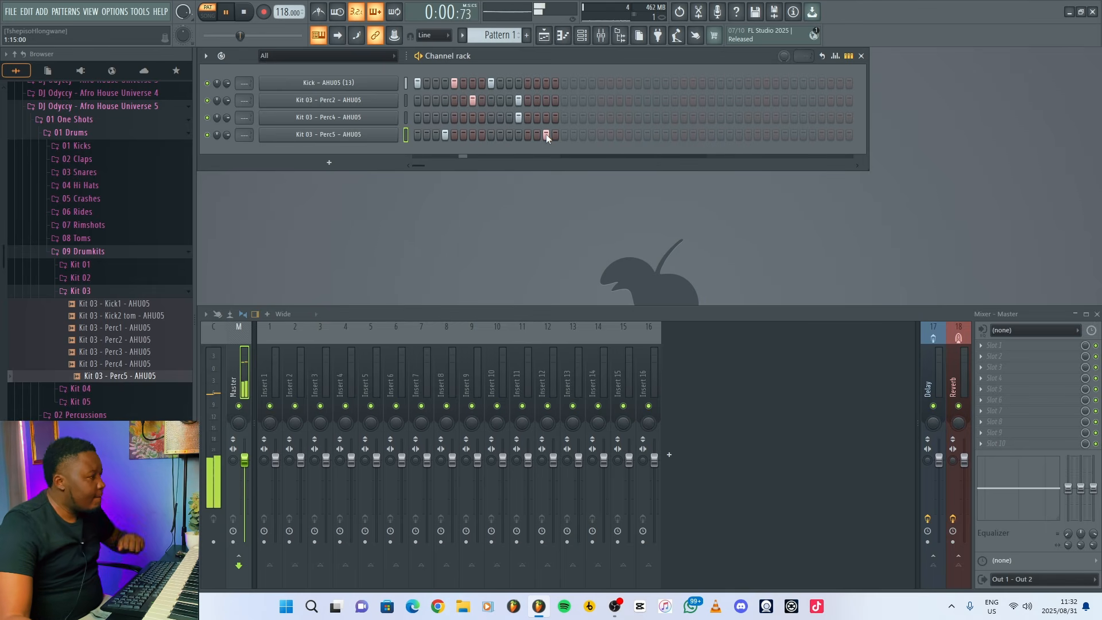
key("space")
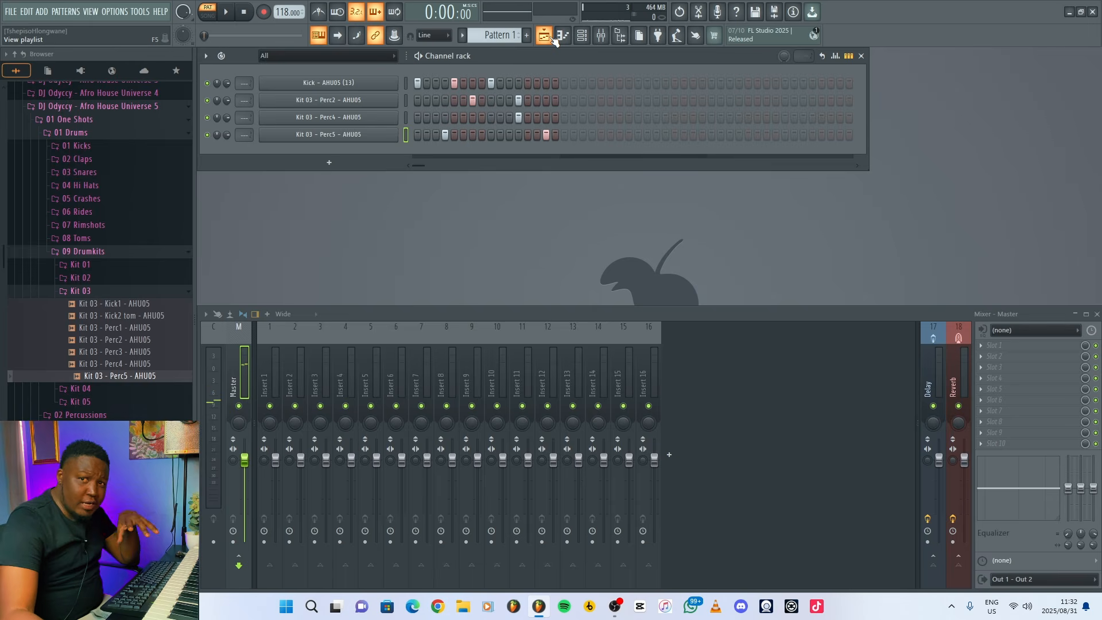
Fill playlist track 1 with Pattern 1 through bar 16 and rename the track as Drums.
left_click(544, 36)
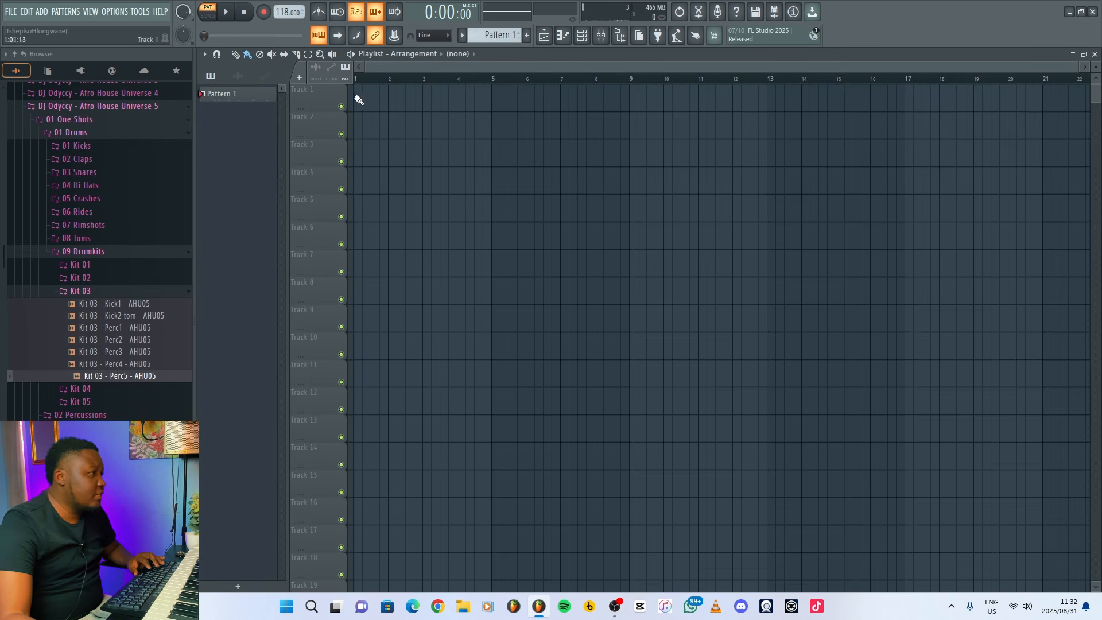
left_click_drag(360, 101, 906, 102)
double_click(302, 101)
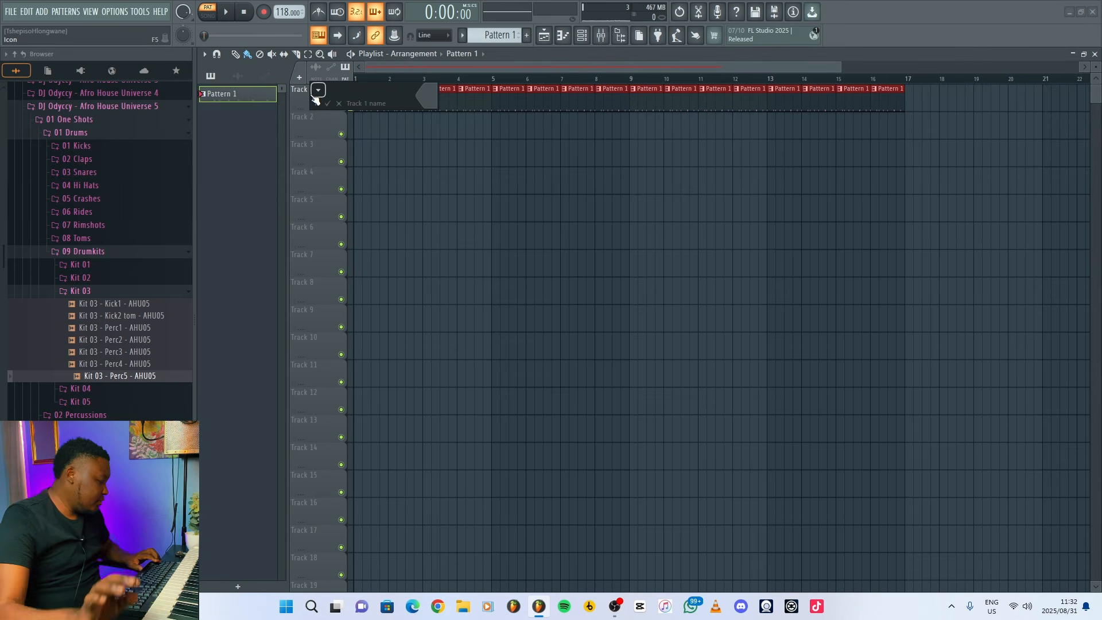
type("Drums")
key("Return")
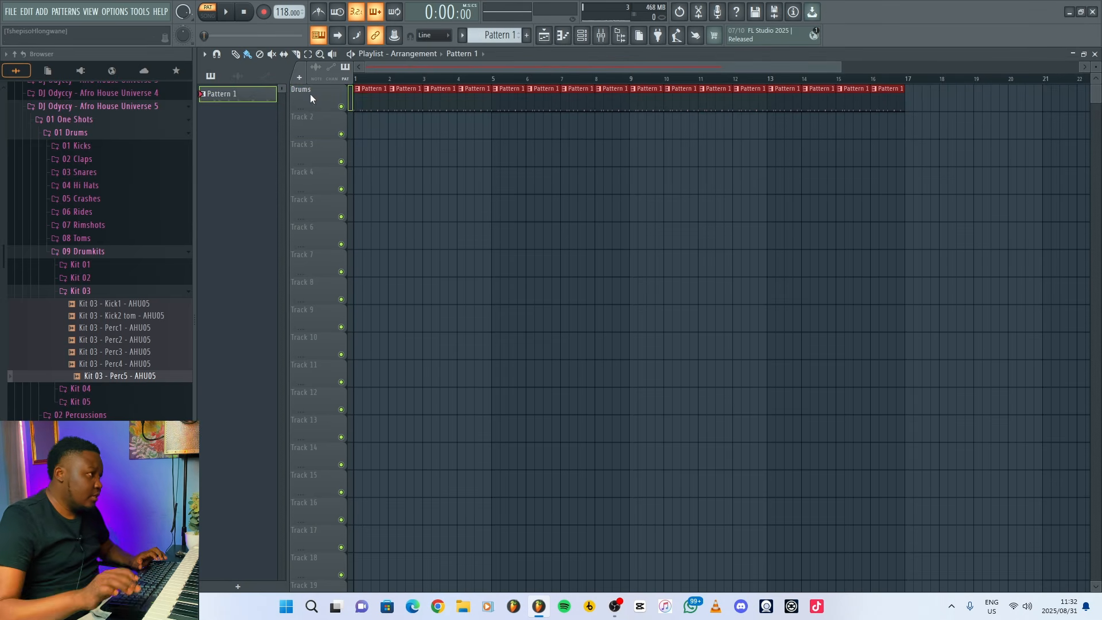
Rename Pattern 1 as Drums with a blue colour and auto-name the playlist track to match it.
middle_click(229, 95)
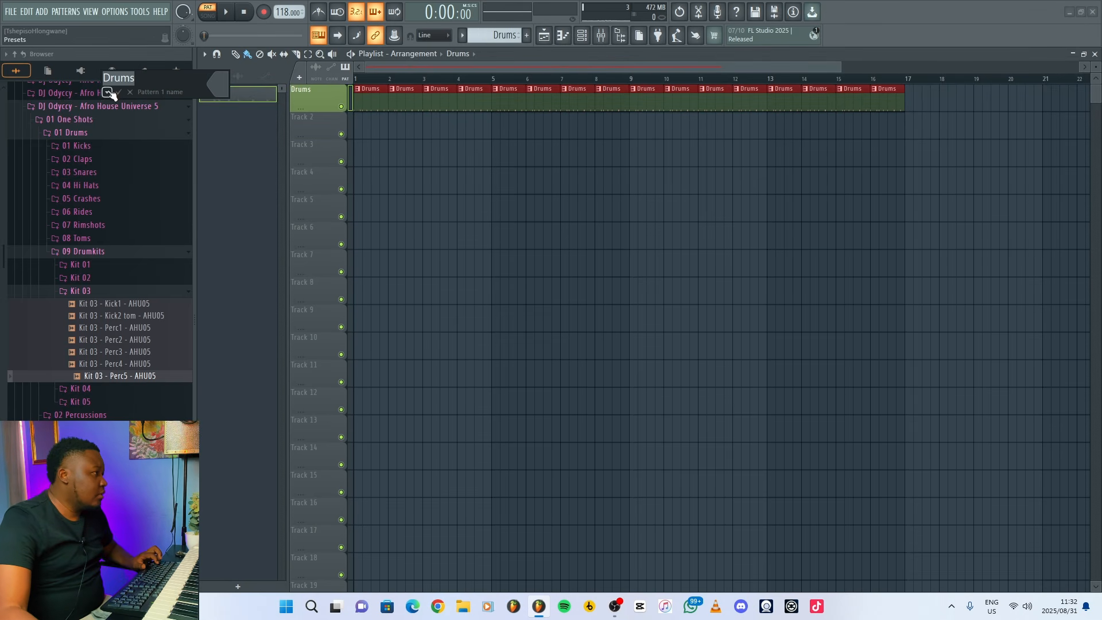
left_click(108, 92)
left_click(175, 105)
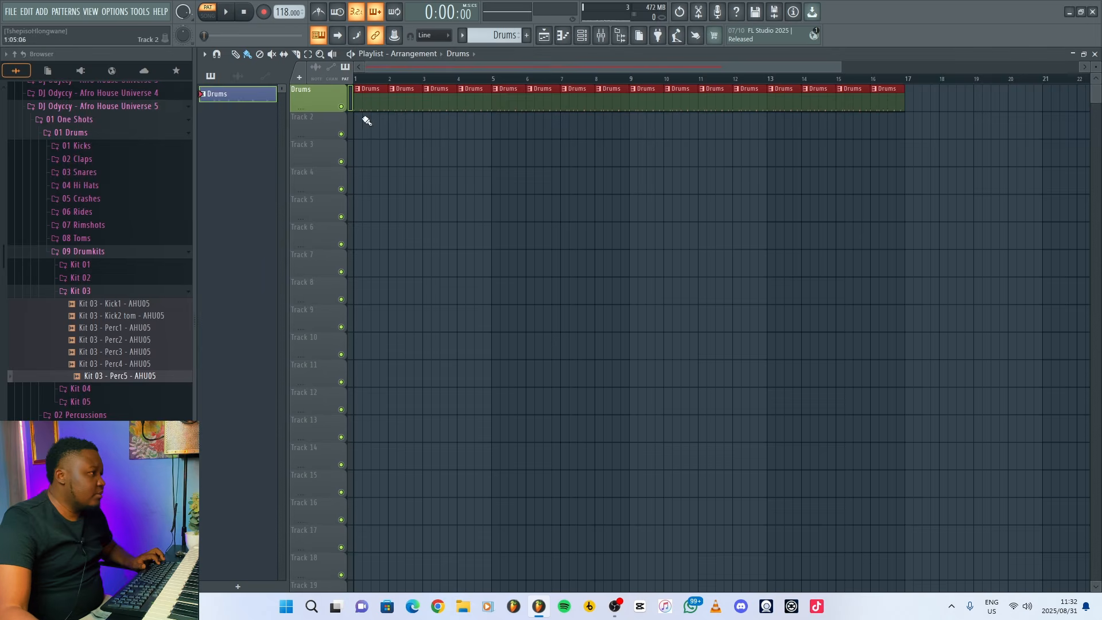
right_click(307, 93)
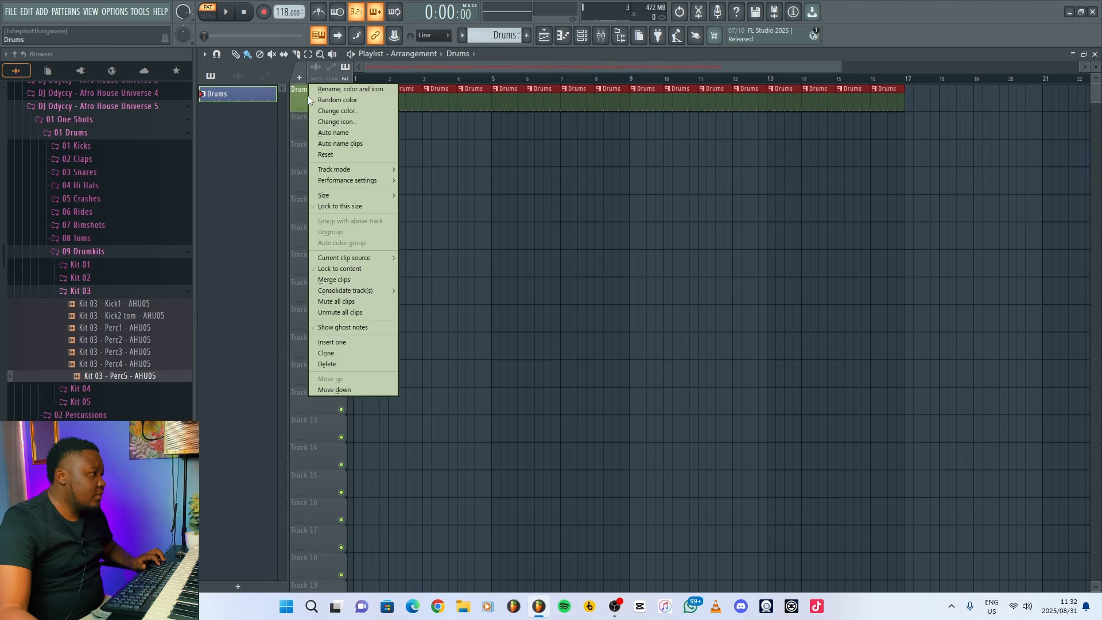
left_click(340, 131)
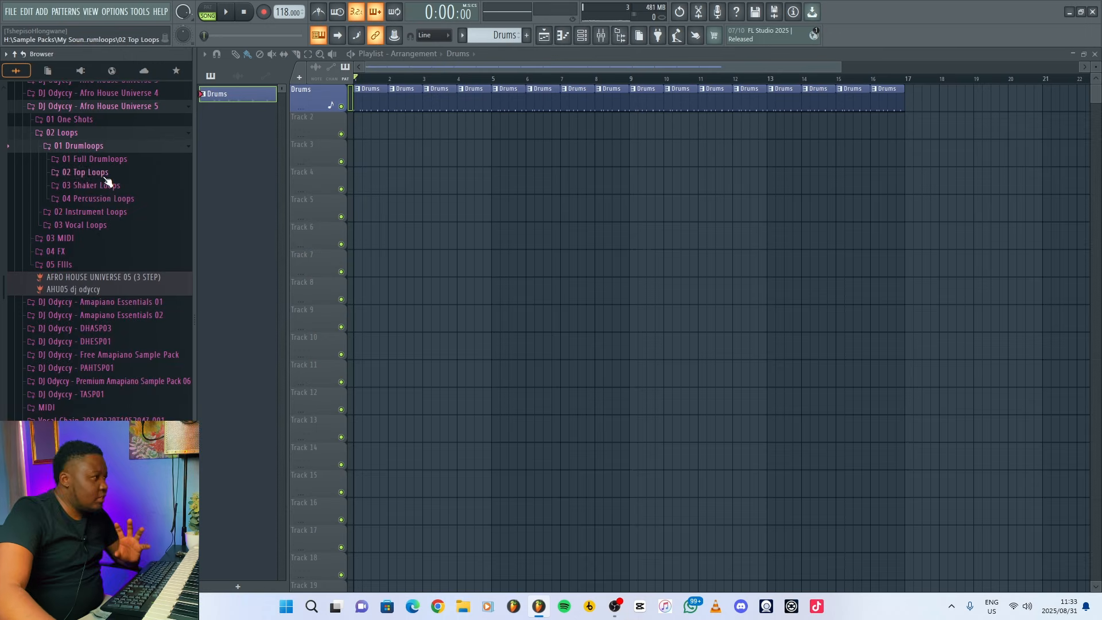
Add Shaker Loop 05 as an audio track on playlist track 2 and repeat its clip through bar 16.
left_click(105, 187)
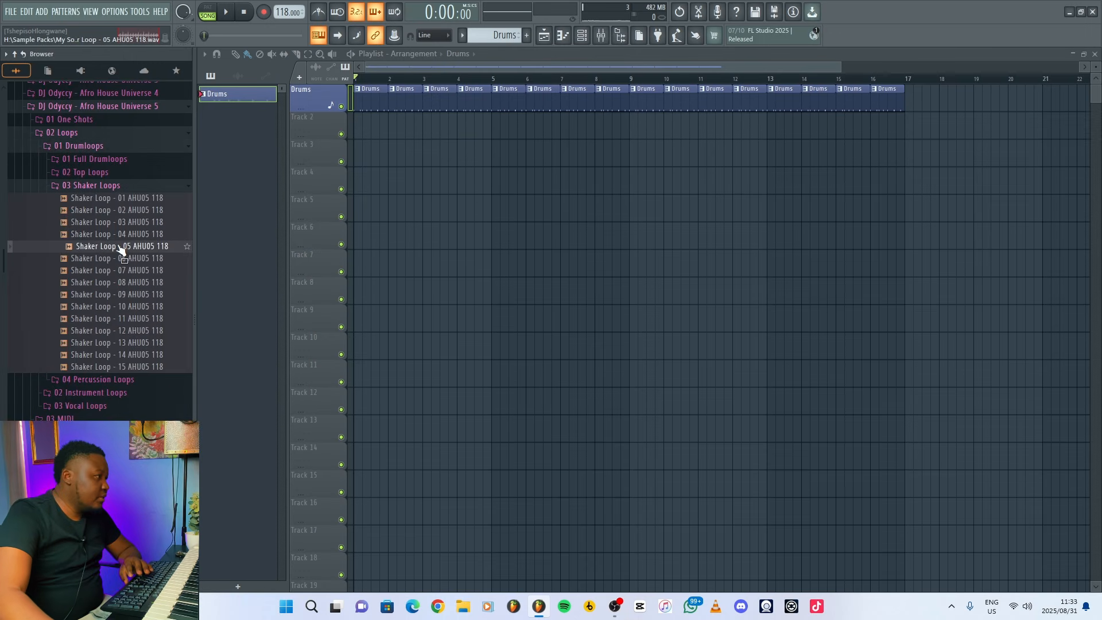
left_click_drag(118, 247, 316, 132)
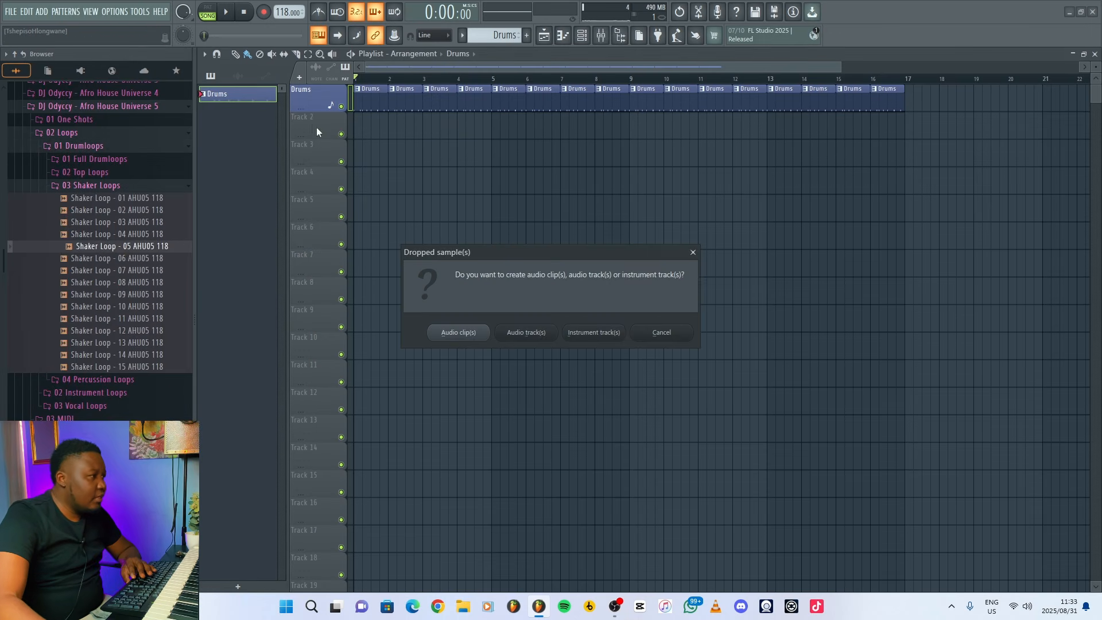
left_click(524, 334)
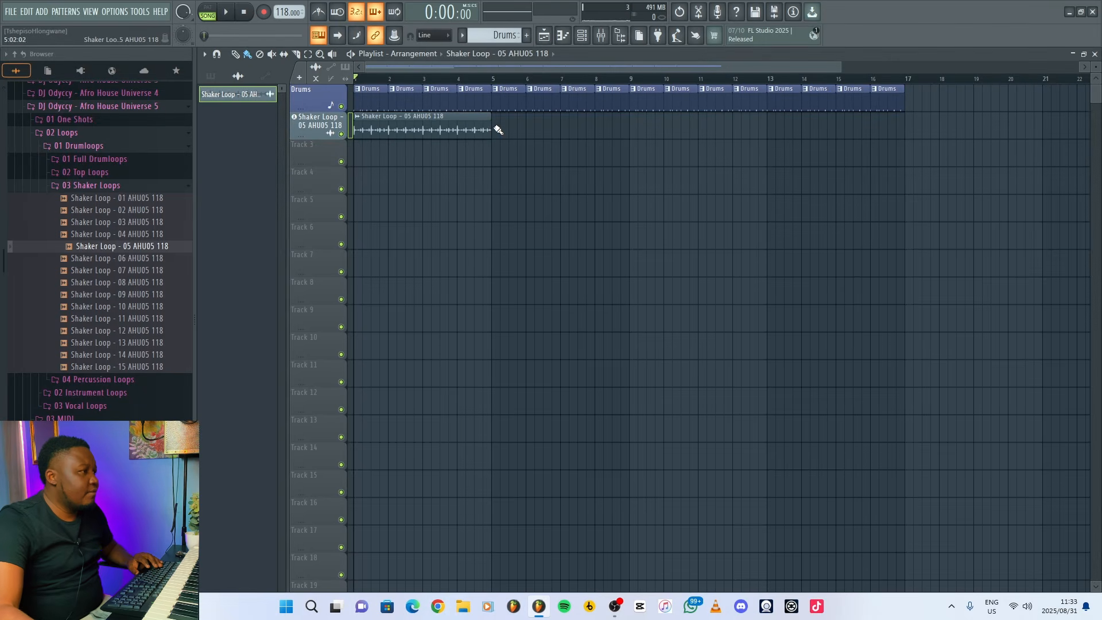
left_click_drag(498, 129, 850, 128)
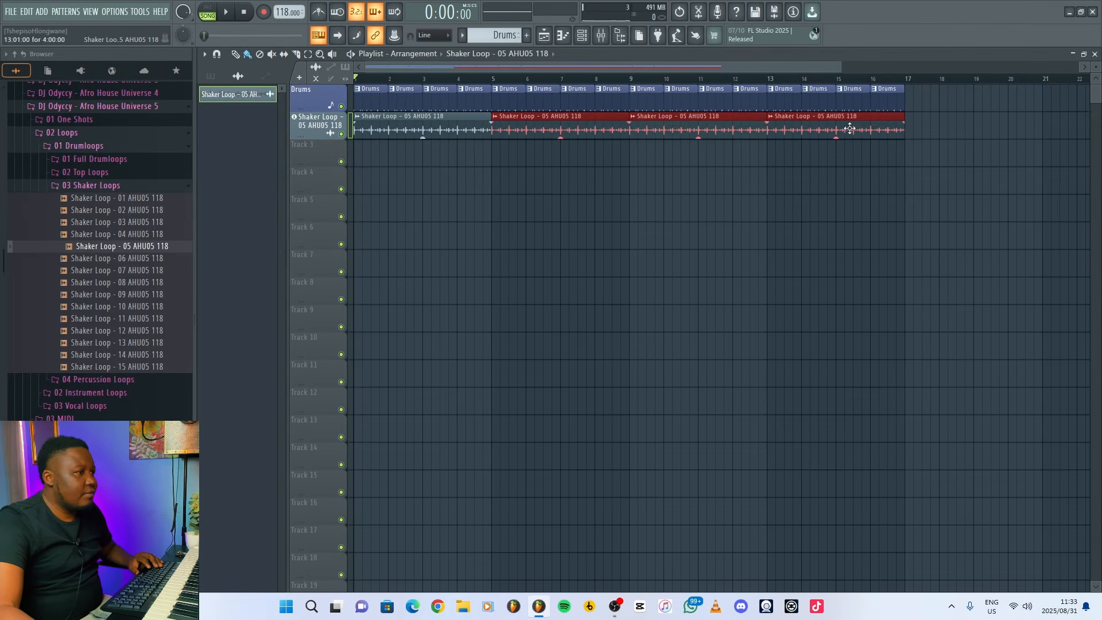
Lower the mixer volume of the Shaker Loop 05 track and play the song to check the balance.
left_click(597, 36)
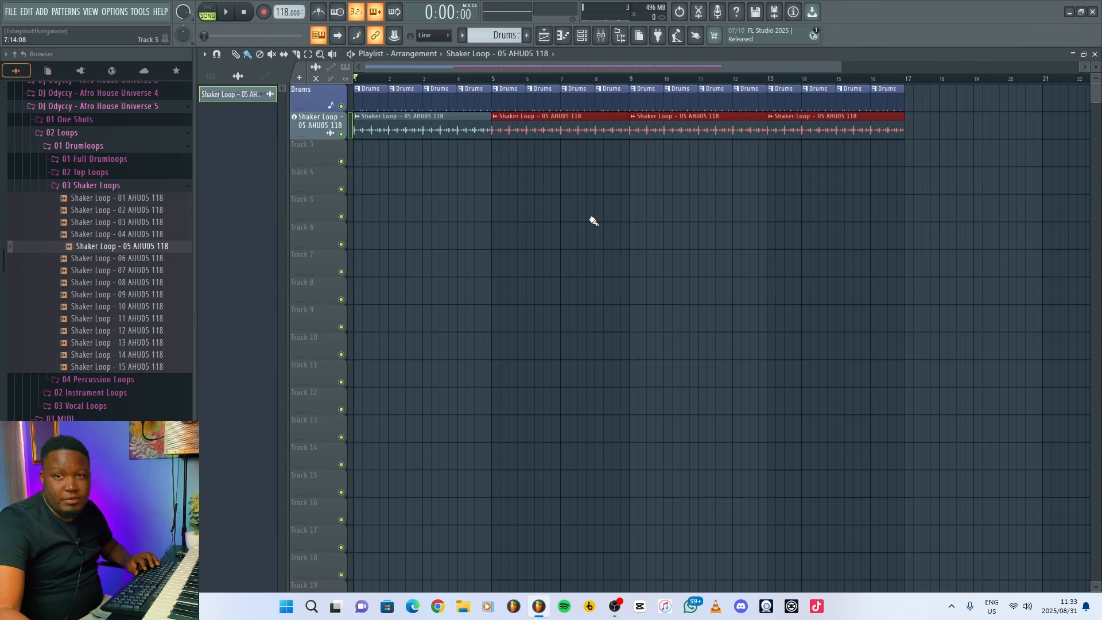
left_click(594, 221)
key("space")
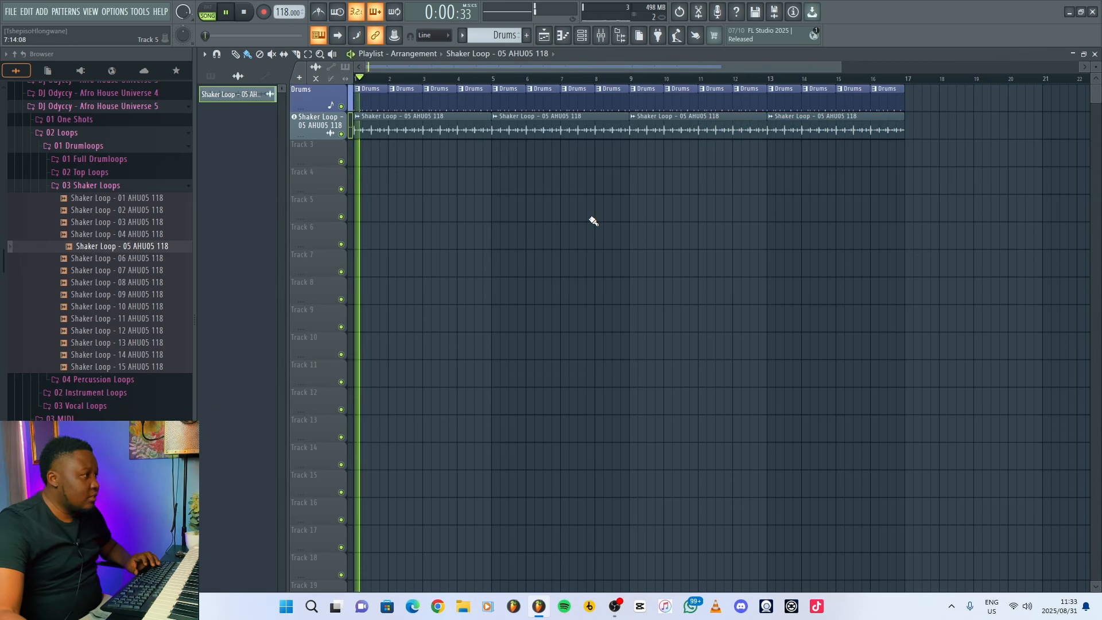
left_click(601, 36)
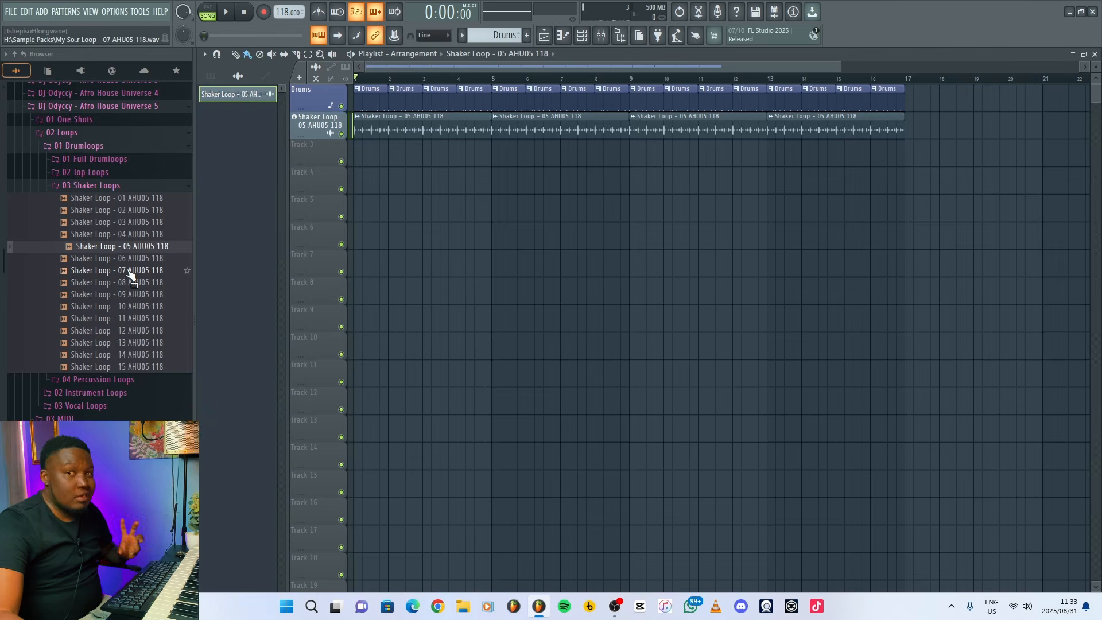
Add Shaker Loop 09 as an audio track on playlist track 3 and repeat its clip through bar 16.
left_click(147, 295)
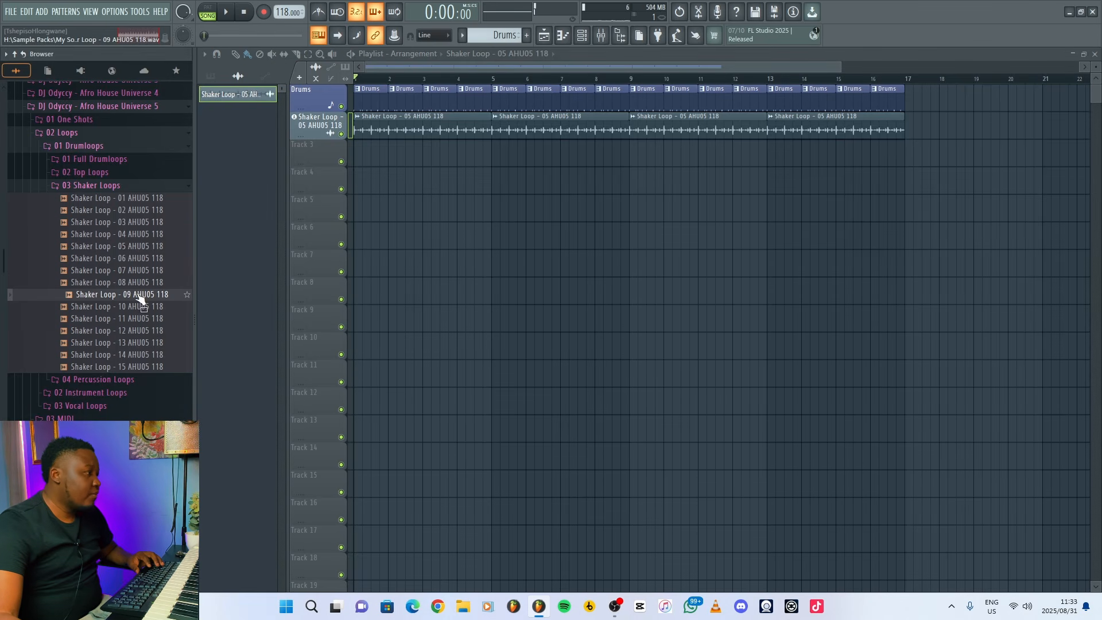
left_click_drag(141, 299, 320, 148)
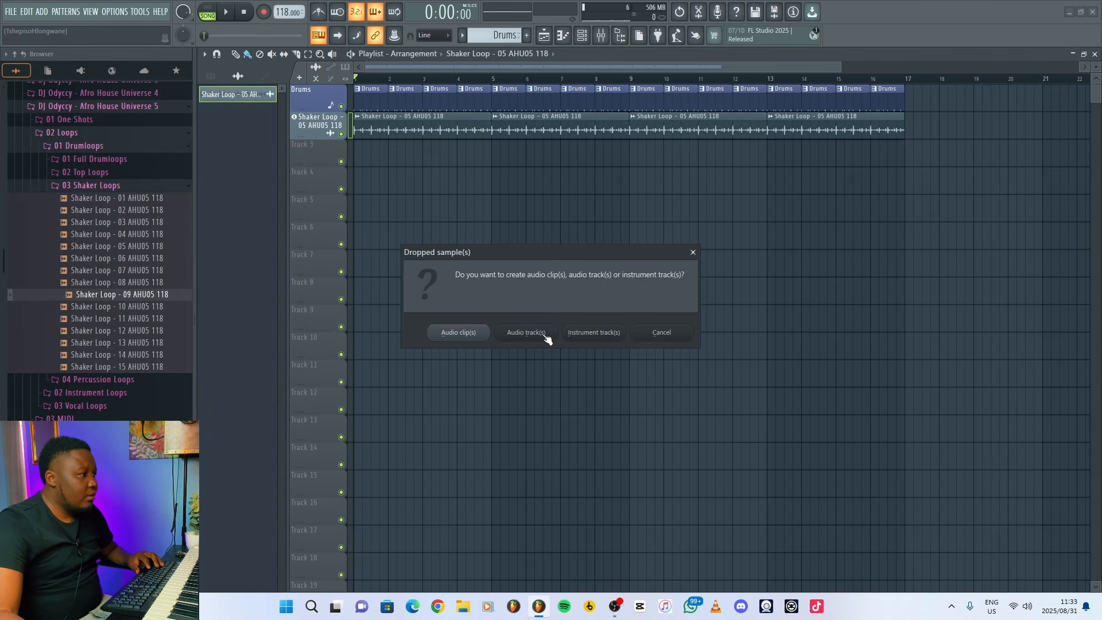
left_click(545, 337)
left_click_drag(499, 156, 789, 156)
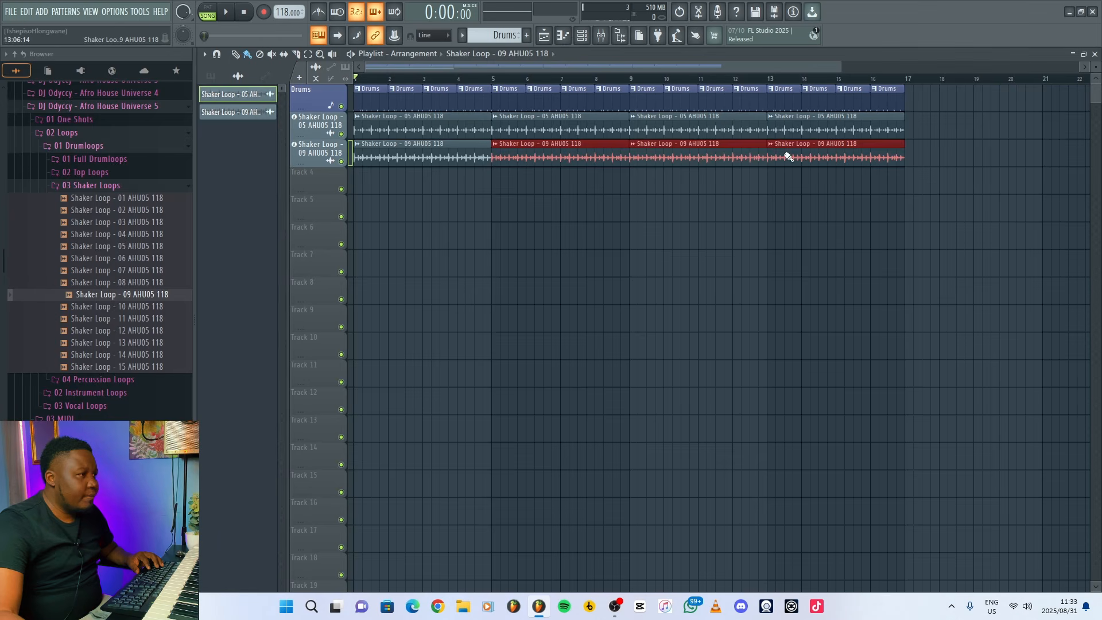
Lower the mixer volume of the Shaker Loop 09 track while playing the song.
left_click(611, 38)
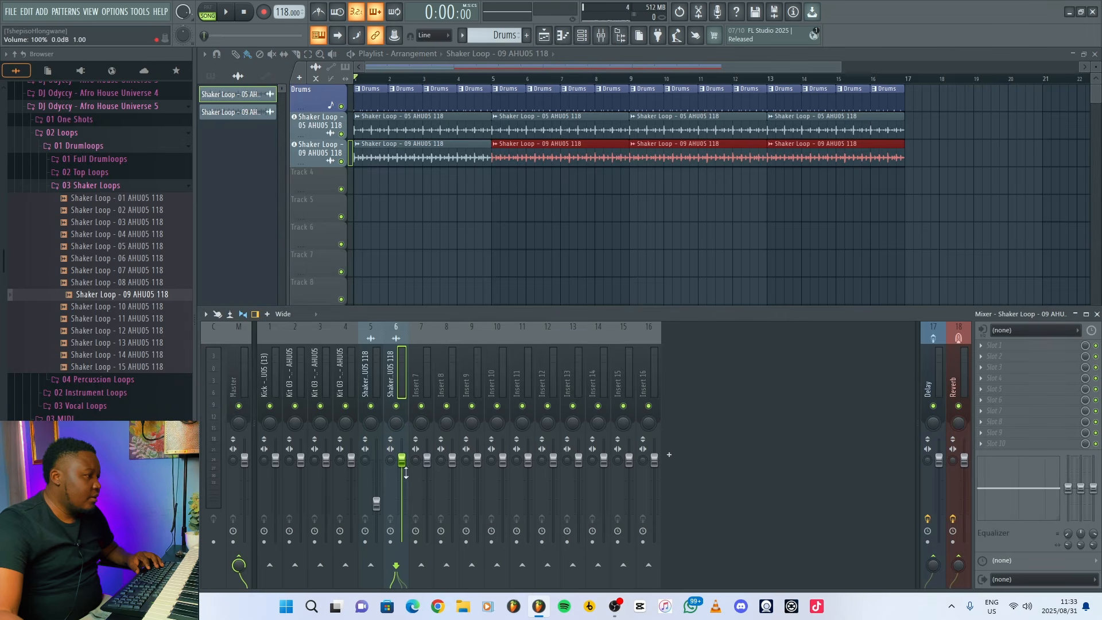
key("space")
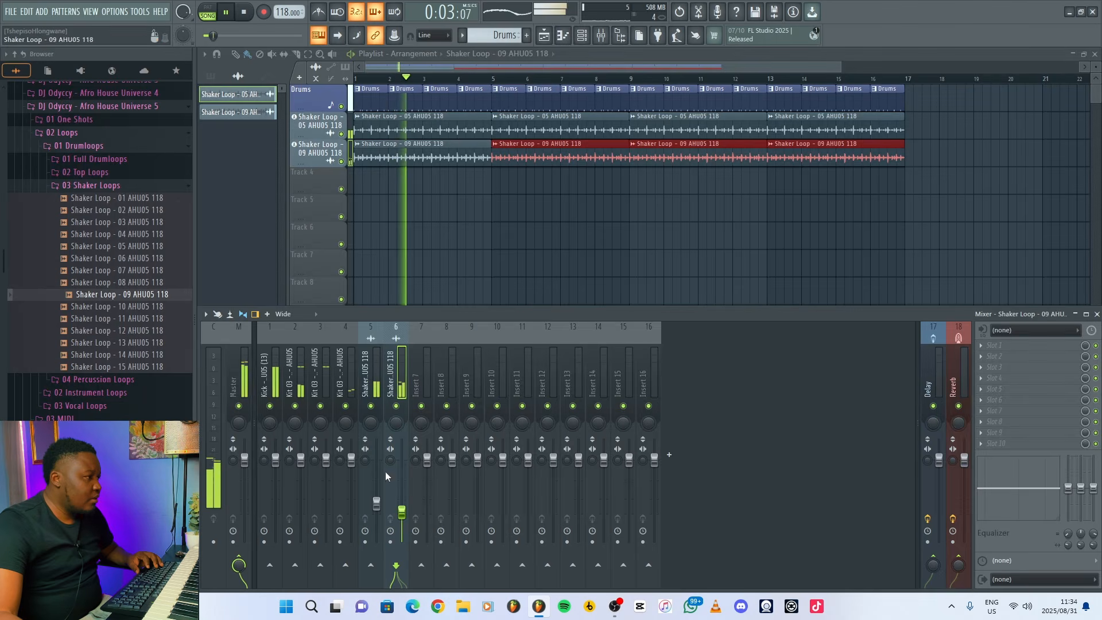
left_click(520, 256)
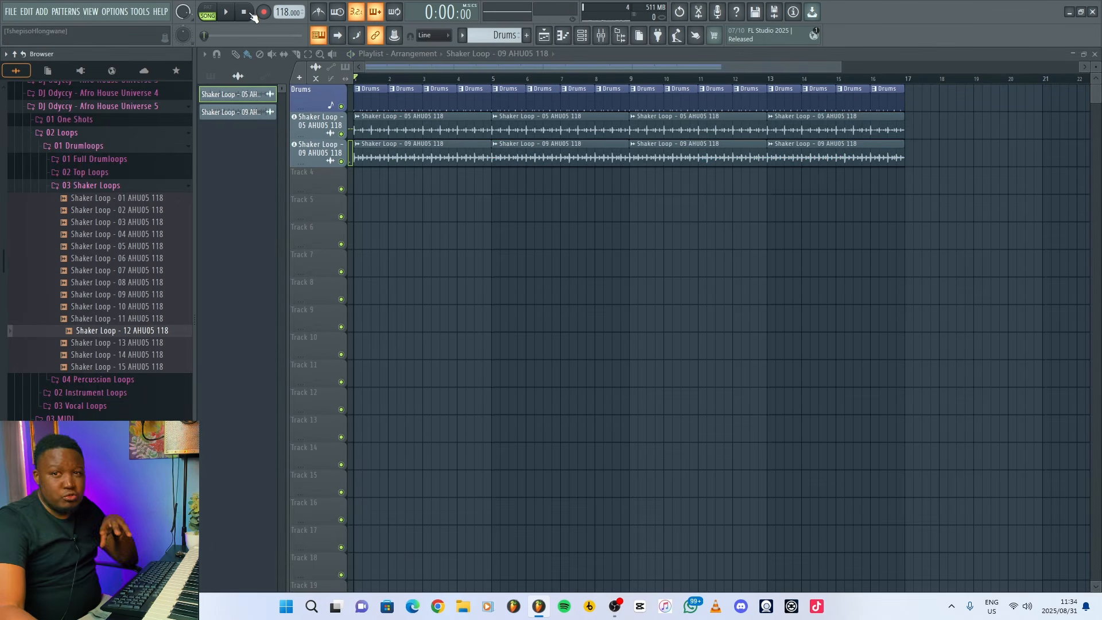
Add Top Loop_1 - 06 from the Top Loops folder as an audio track on playlist track 4 and repeat its clip through bar 16.
left_click(106, 186)
left_click(103, 173)
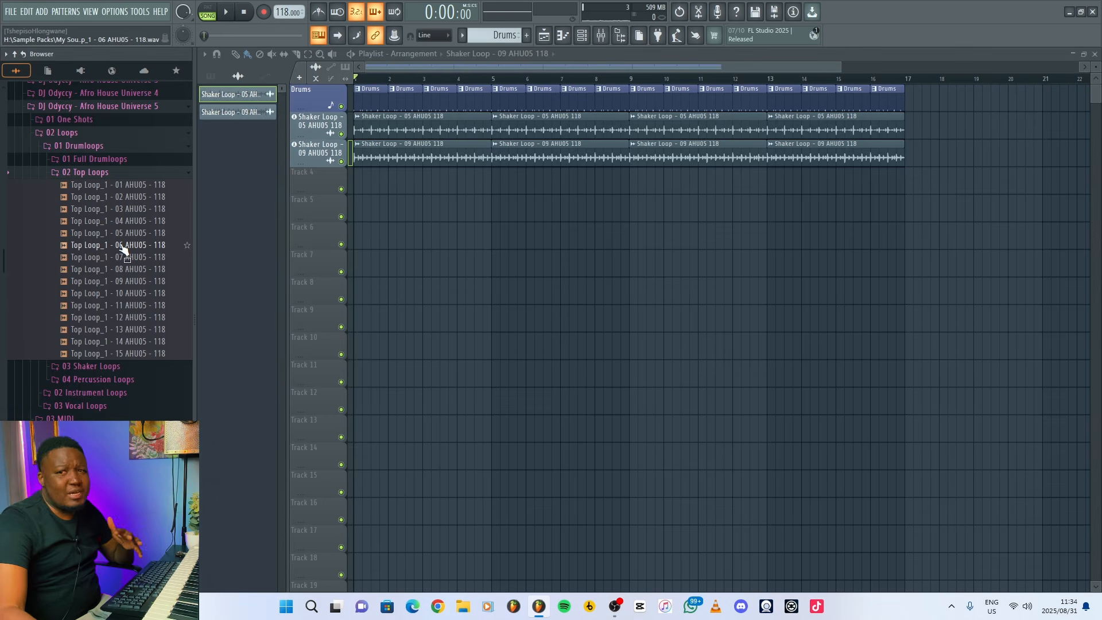
left_click_drag(120, 245, 124, 251)
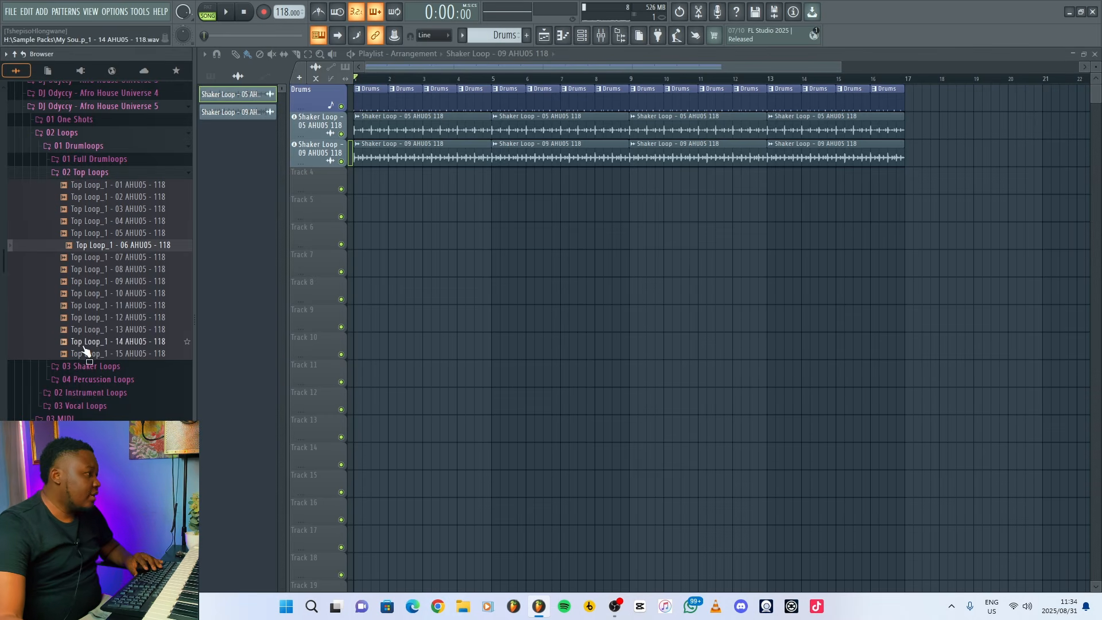
left_click_drag(118, 241, 324, 175)
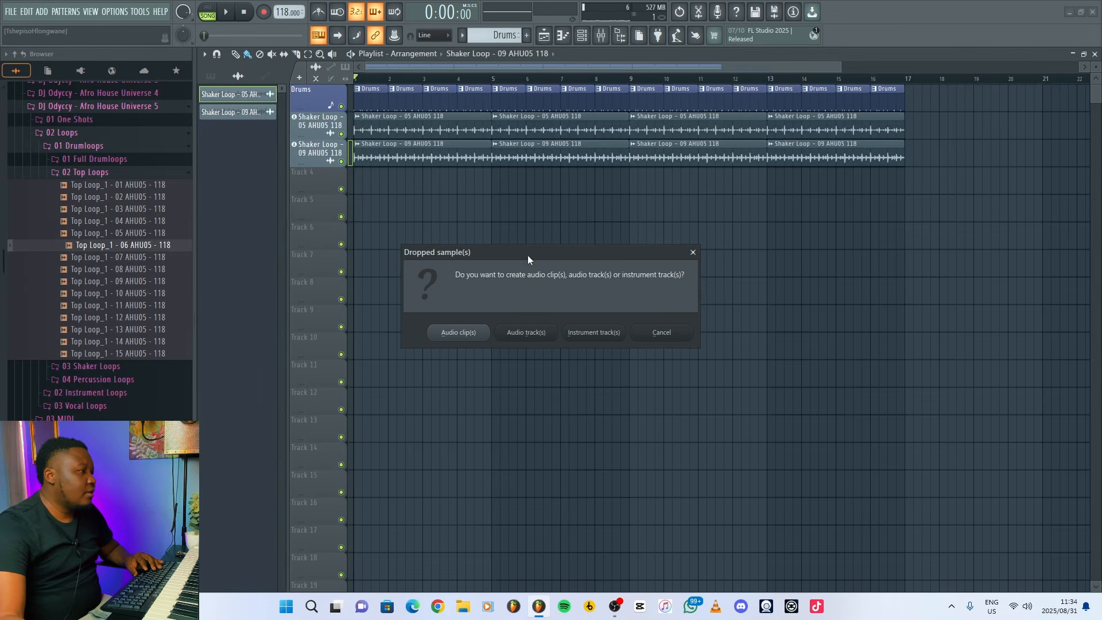
left_click(526, 333)
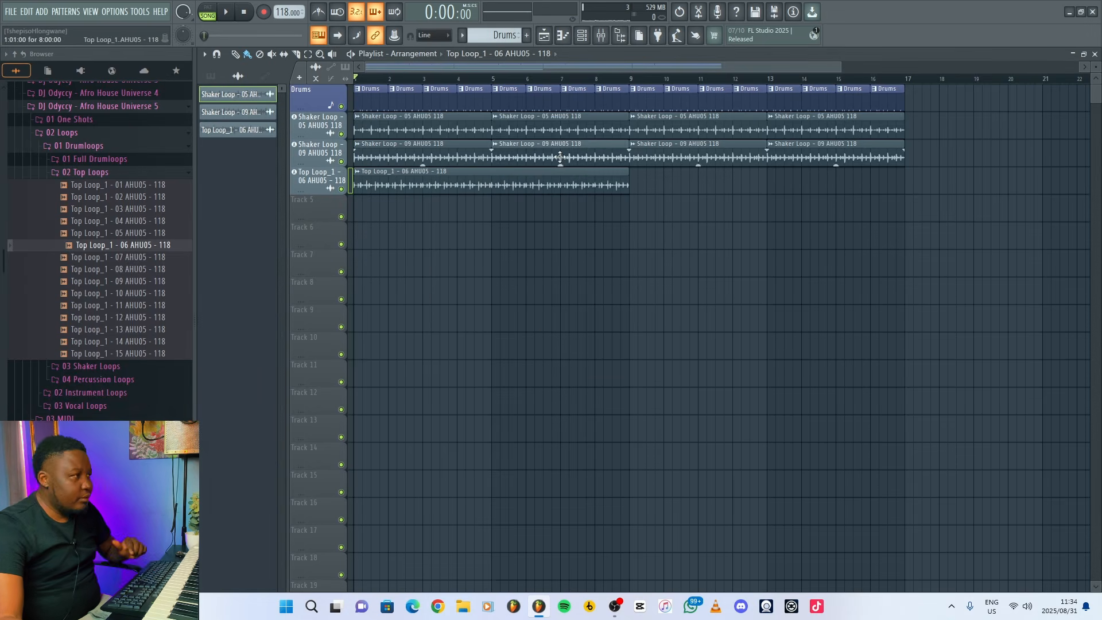
left_click(635, 185)
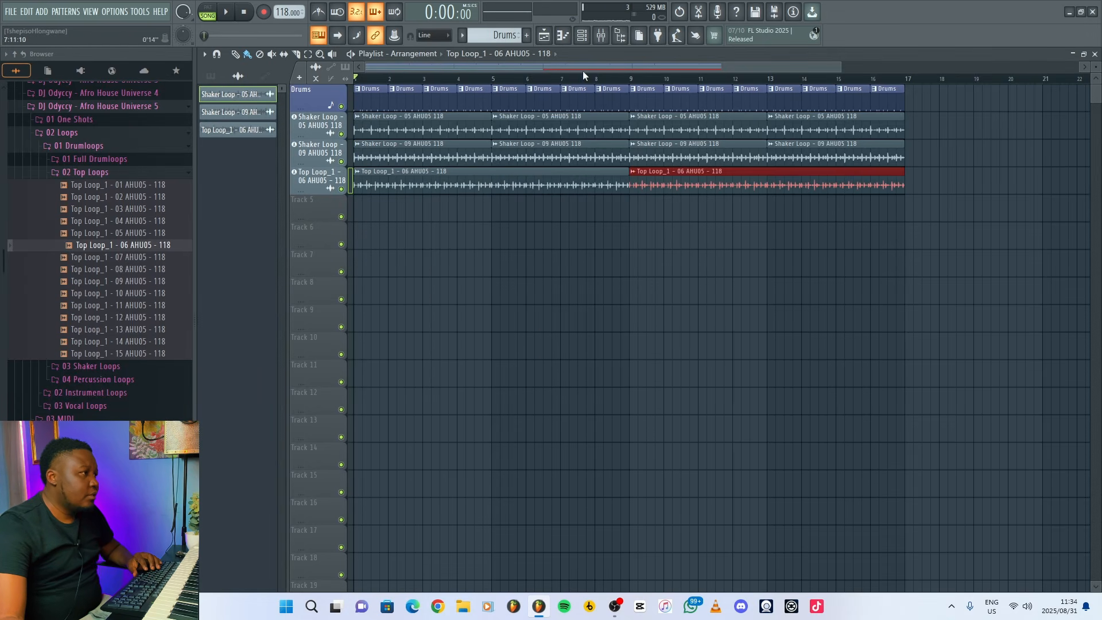
Lower the mixer volume of the Top Loop_1 - 06 track to about 34% while playing the song.
left_click(603, 38)
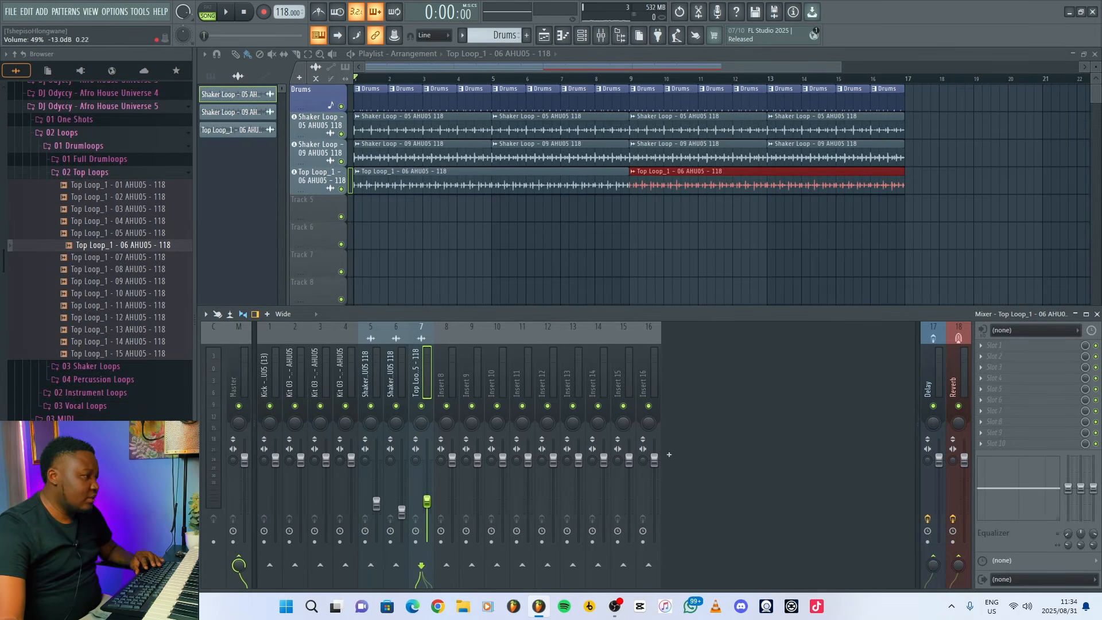
key("space")
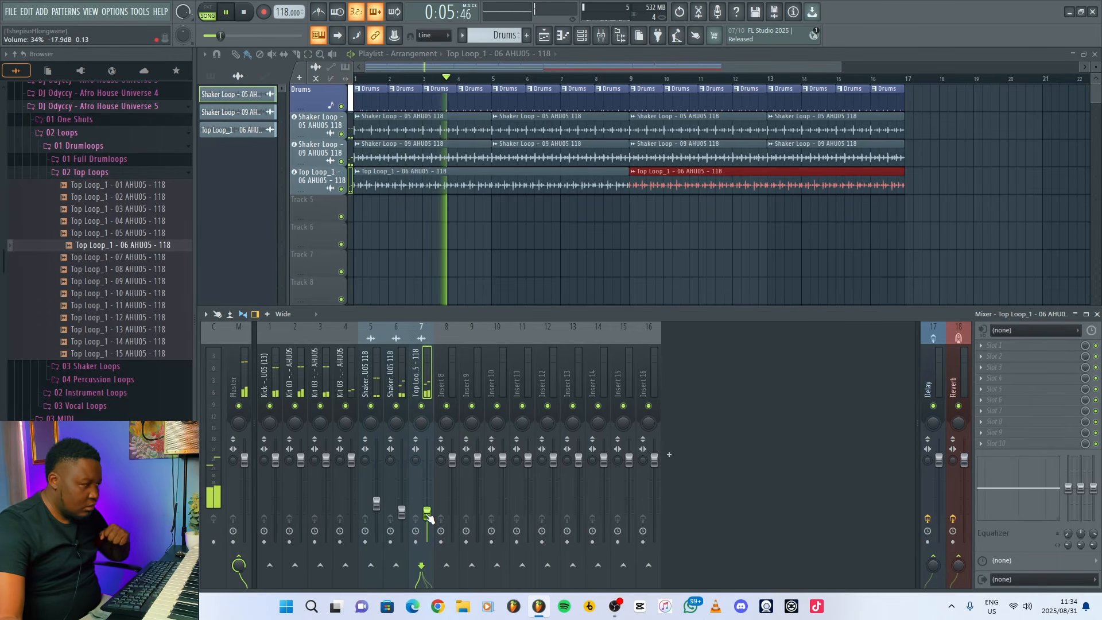
key("F9")
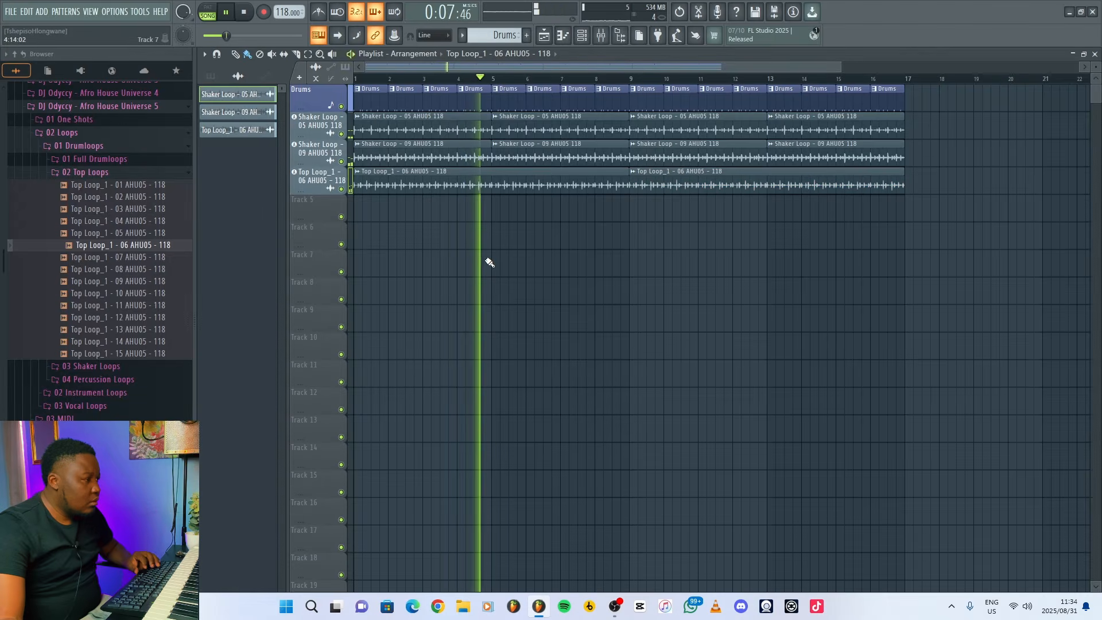
key("space")
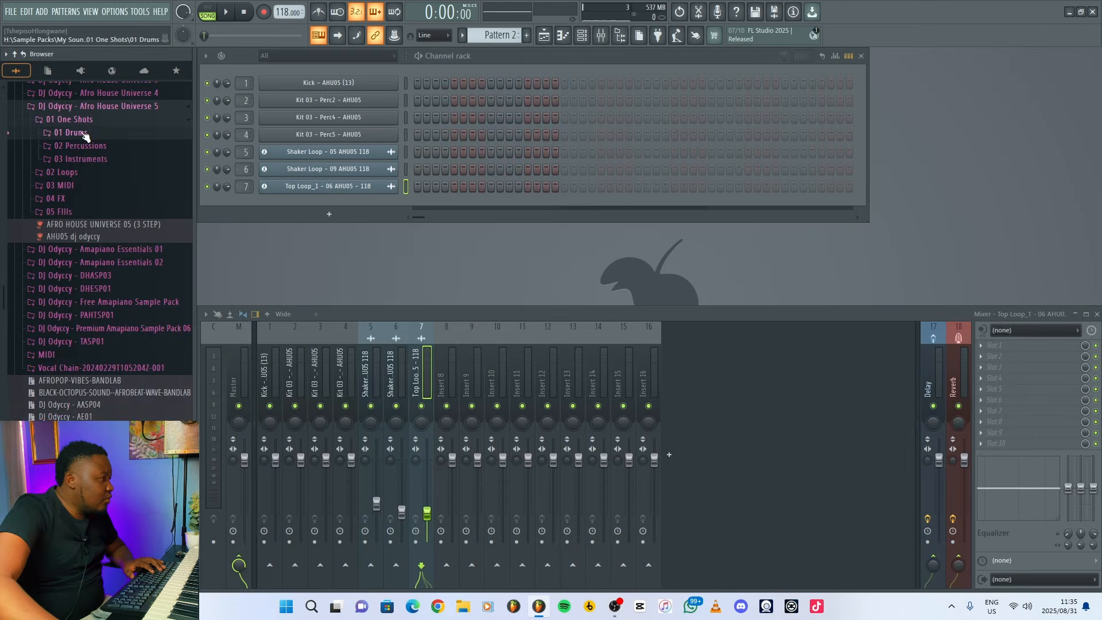
Add Kit 05 Perc8 to the channel rack in Pattern 2, place hits on steps 1, 4, 7, 9, 12 and 15, and play it back.
left_click(93, 251)
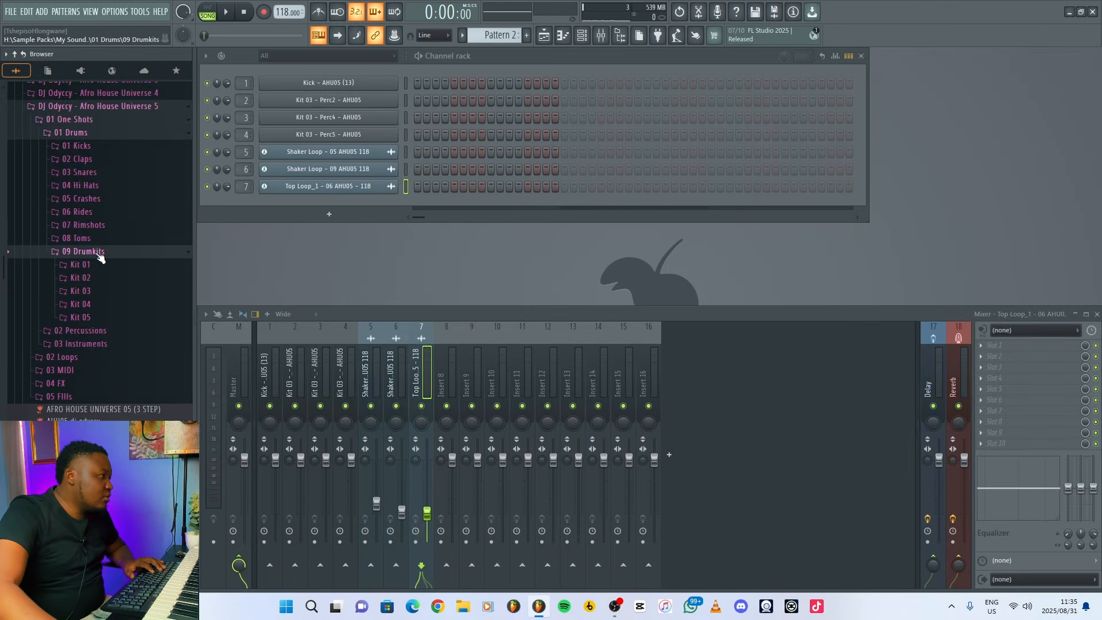
left_click(87, 320)
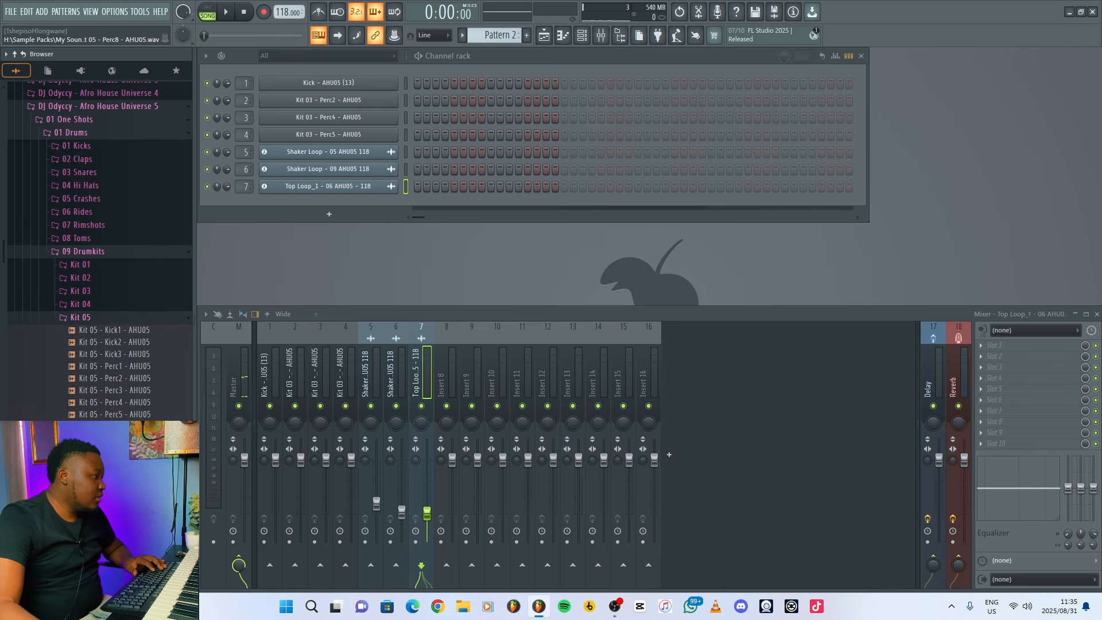
left_click_drag(115, 451, 344, 202)
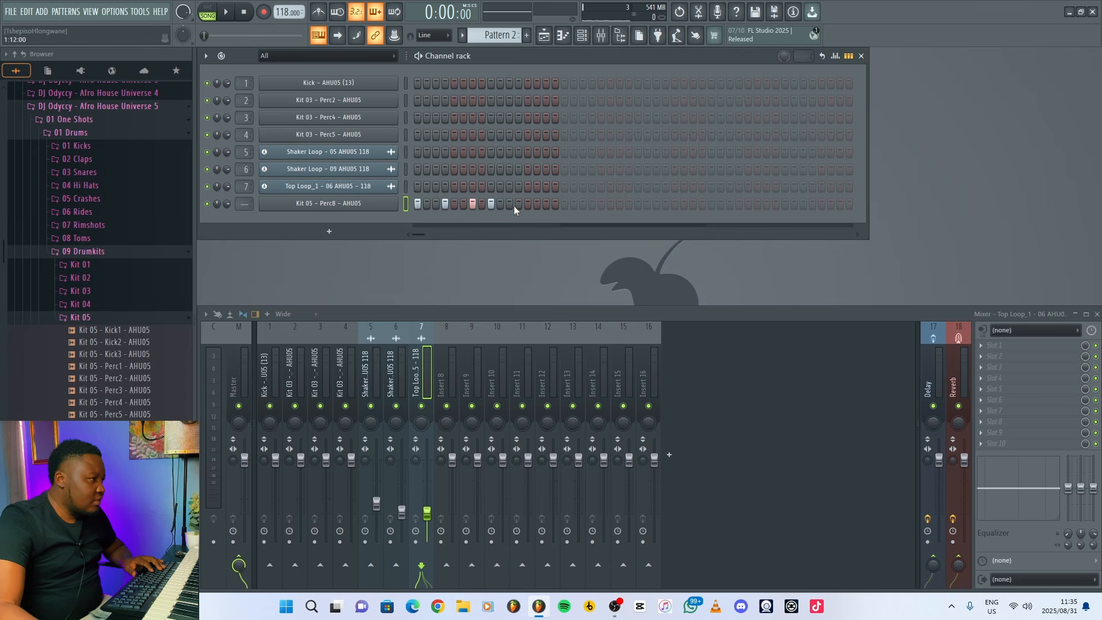
left_click(542, 205)
key("space")
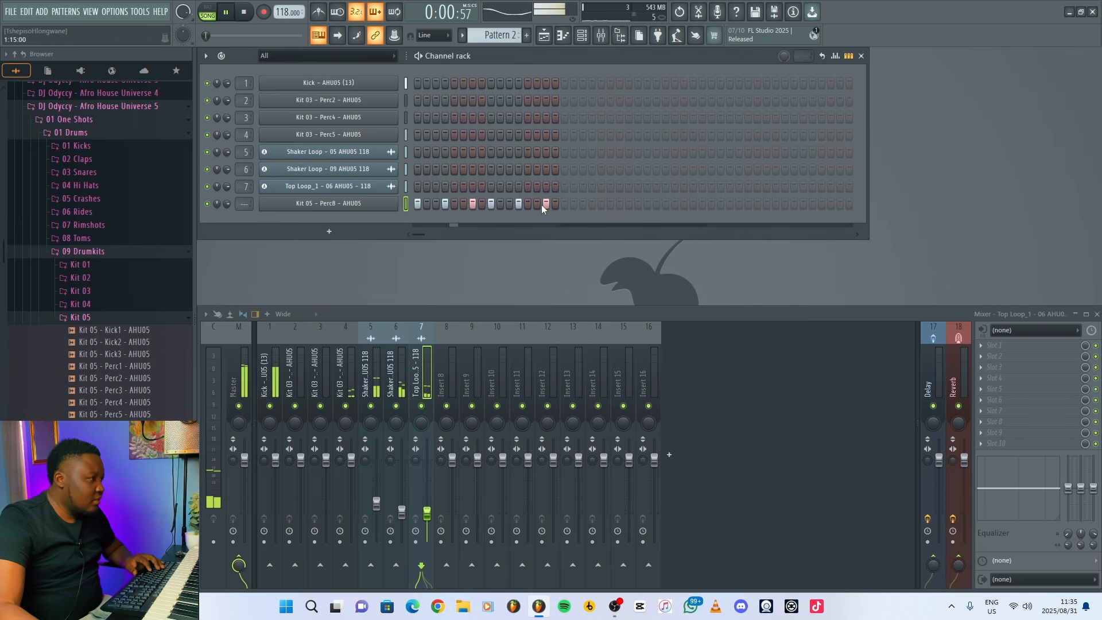
key("space")
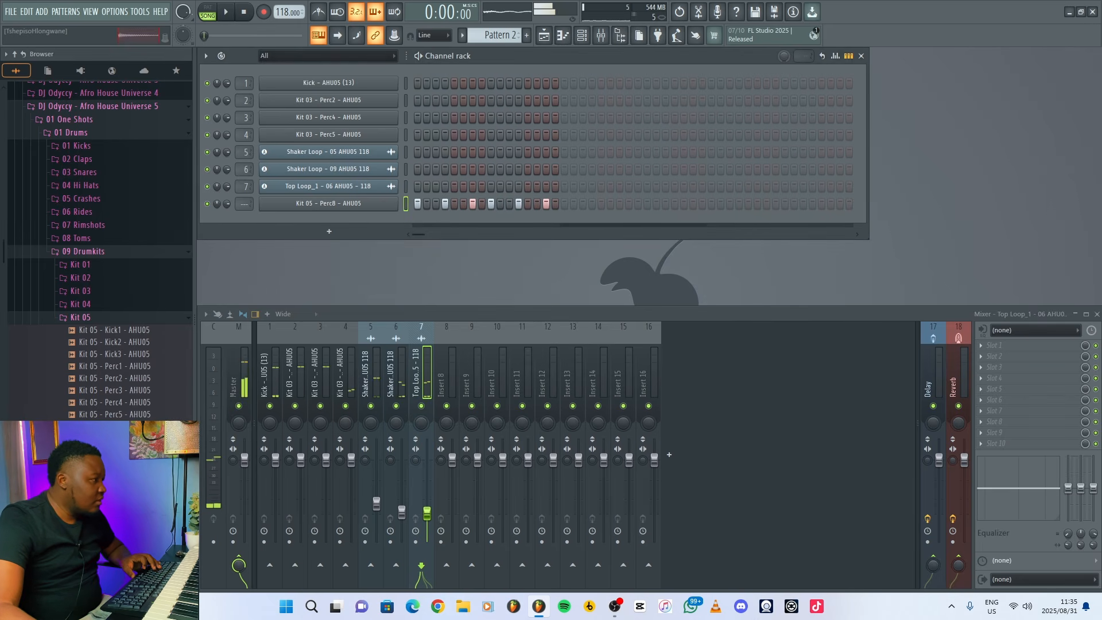
Add Kit 05 Perc7 with hits on steps 4, 7 and 12, and Kit 05 Perc2 with a hit on step 15.
left_click_drag(114, 438, 473, 213)
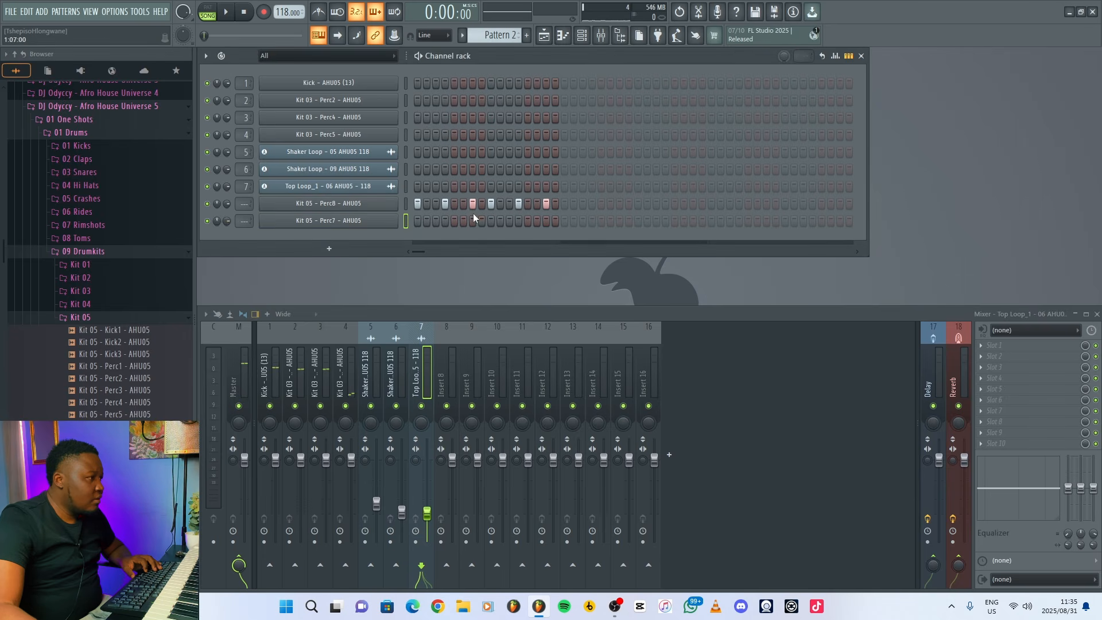
key("space")
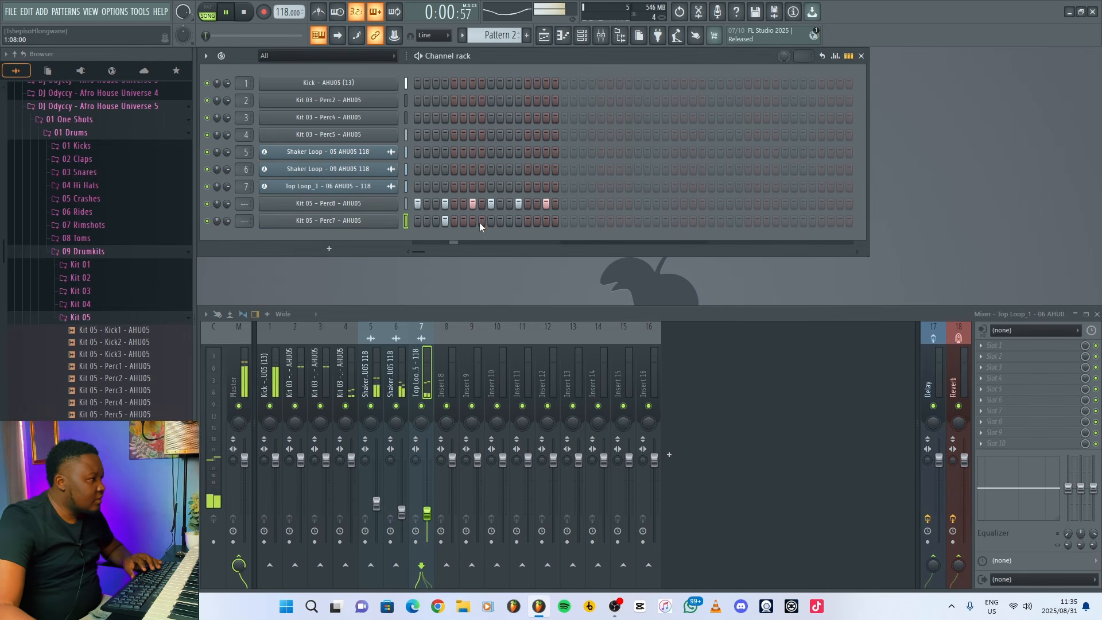
left_click(473, 220)
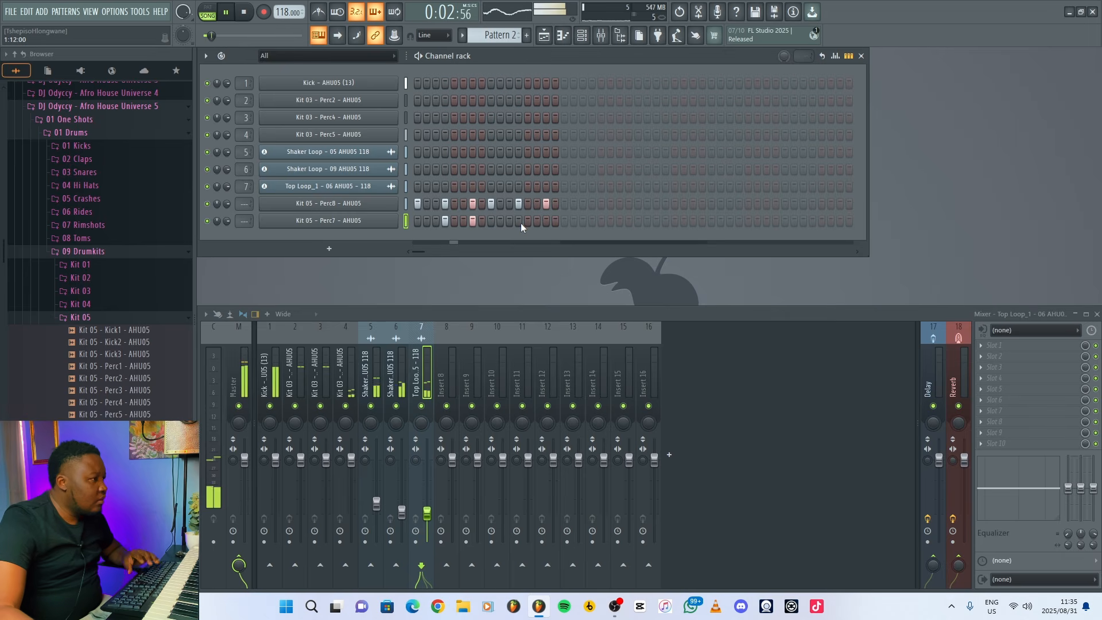
left_click(518, 221)
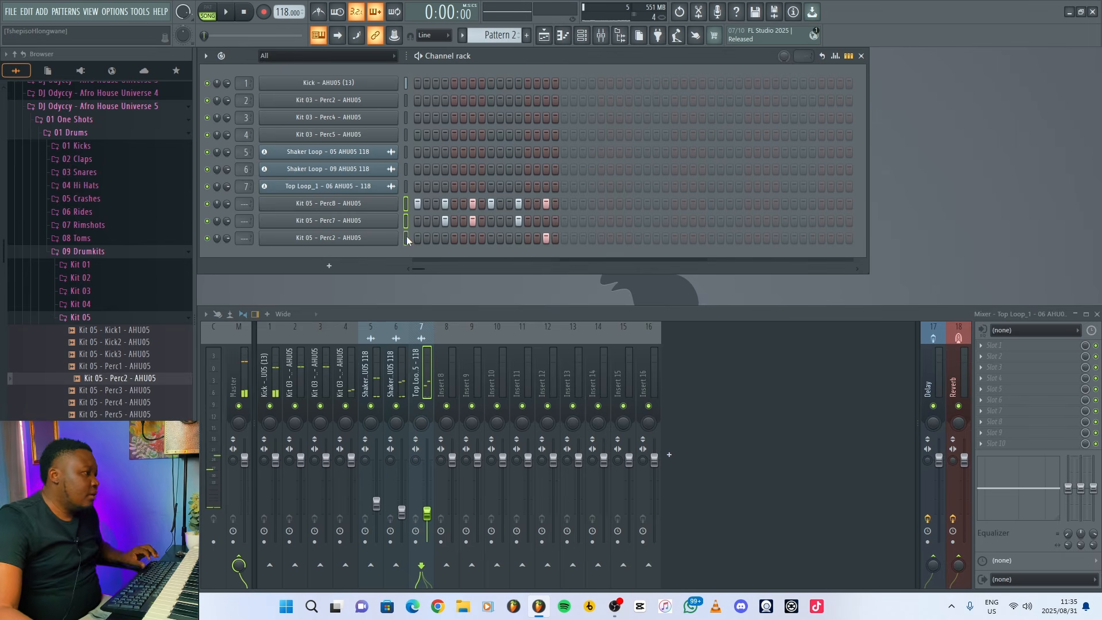
Route the three Kit 05 percussion channels to mixer tracks 8 to 10 and raise the Kit 03 Perc4 send to the Reverb track.
left_click_drag(405, 204, 406, 237)
key("ctrl+l")
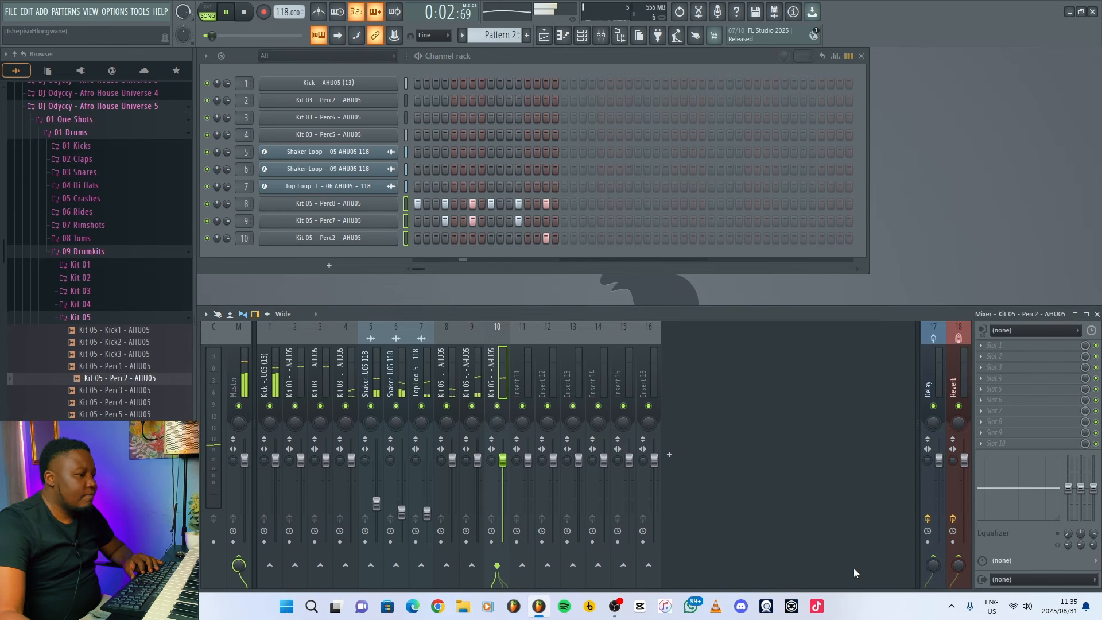
key("space")
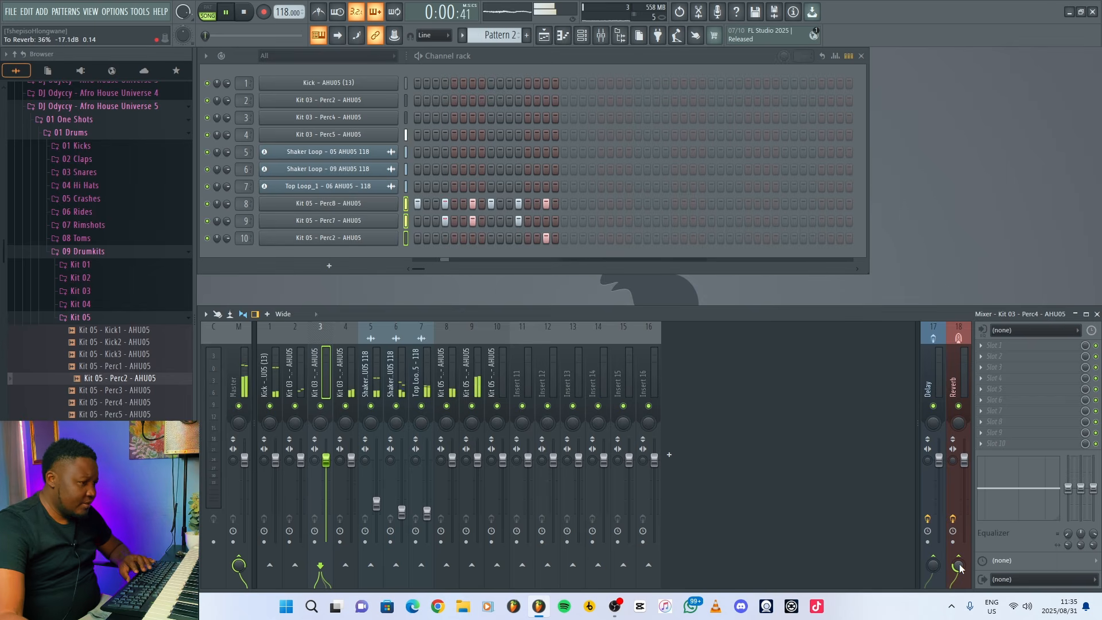
left_click_drag(957, 565, 958, 557)
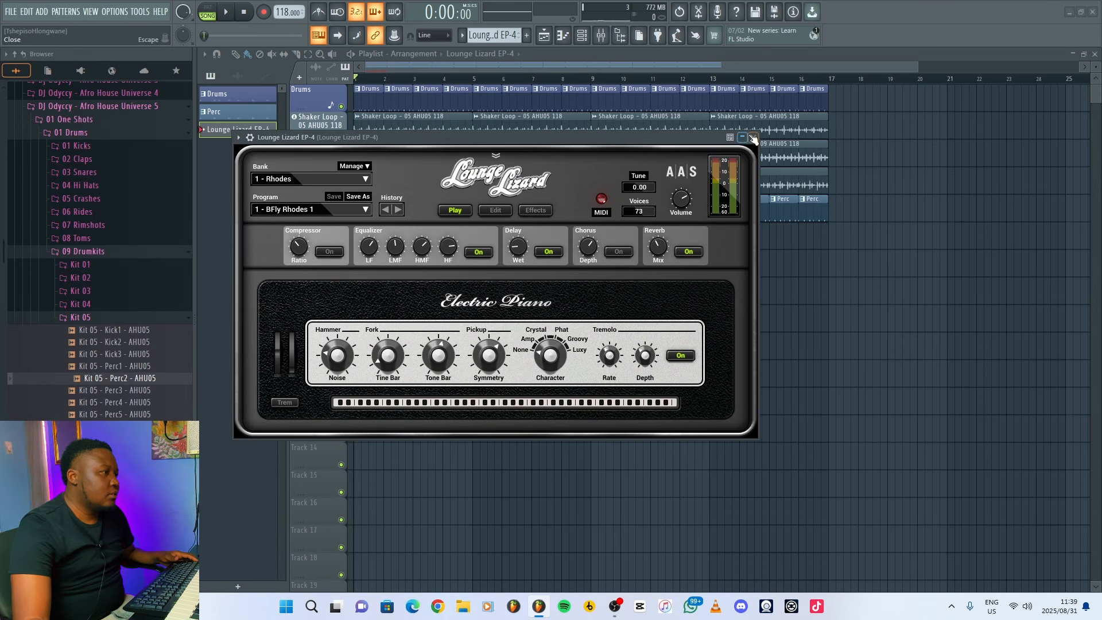
Open the Lounge Lizard EP-4 pattern in the piano roll and set its scale highlighting to E Minor Natural (Aeolian).
left_click(753, 137)
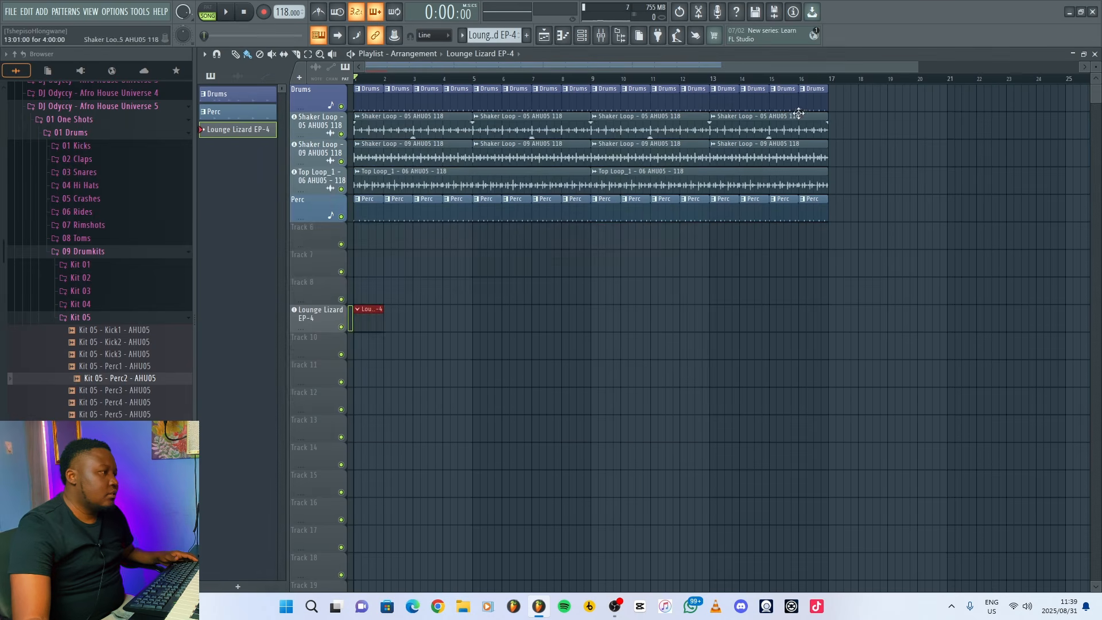
left_click(562, 36)
left_click(240, 54)
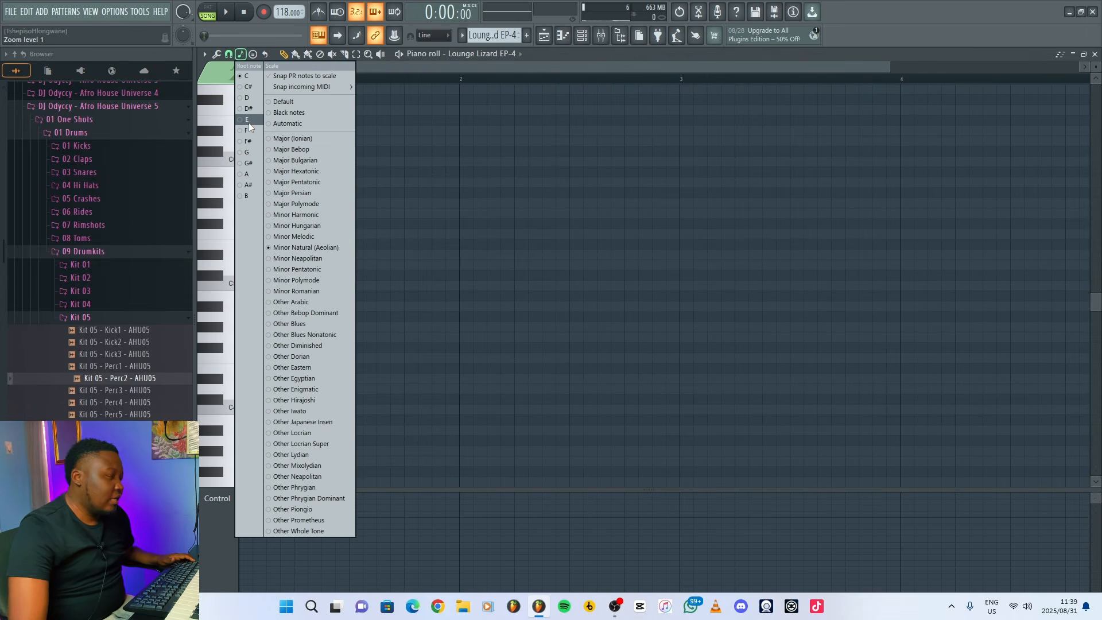
left_click(249, 121)
scroll(249, 359, "down", 2)
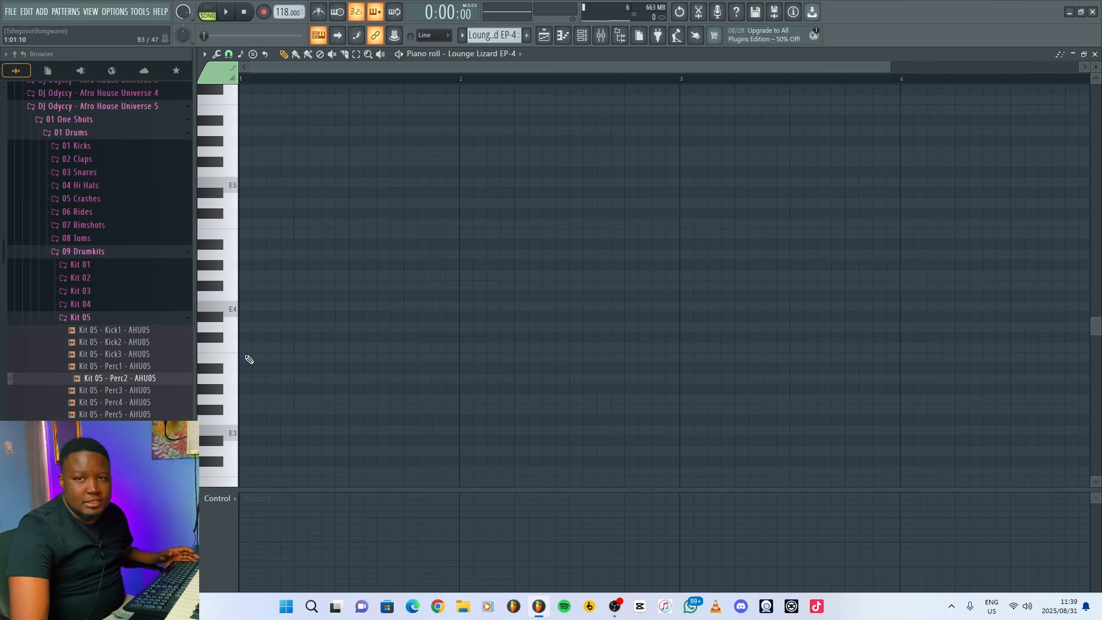
Draw a two-bar C major chord from bar 1 with the notes C4, C5, E5 and G5, and play it back.
left_click(243, 348)
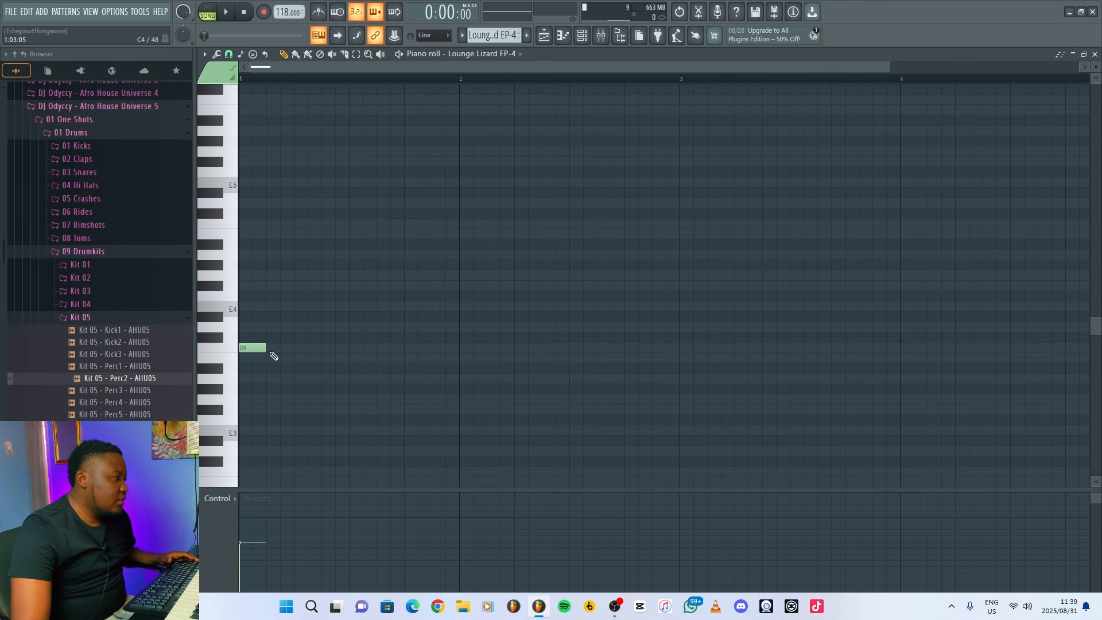
left_click_drag(266, 349, 406, 354)
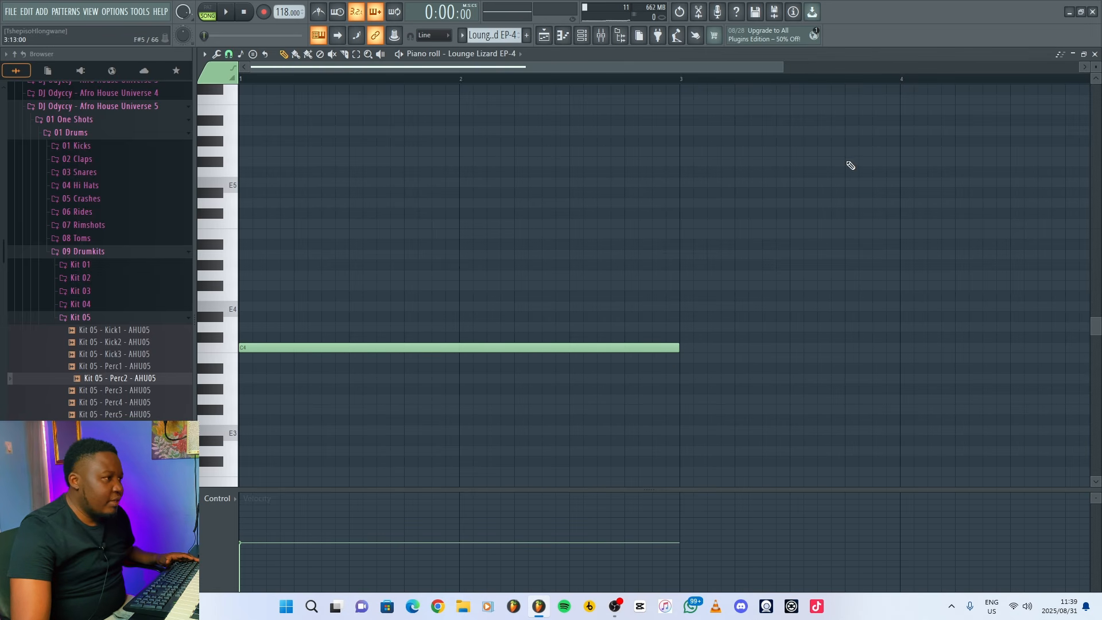
left_click_drag(782, 67, 1079, 68)
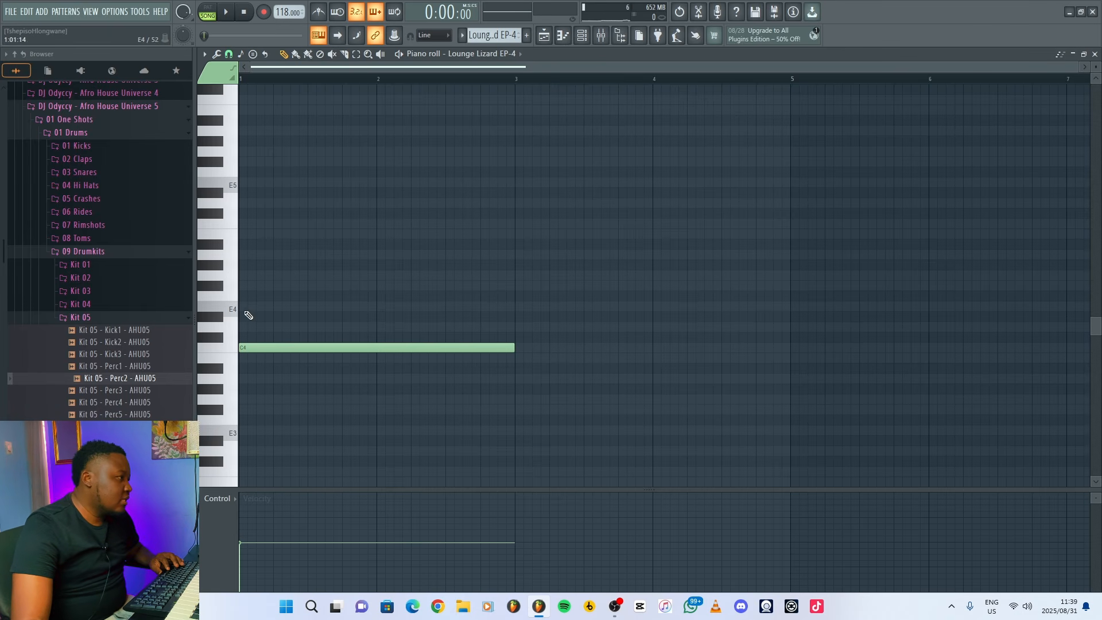
left_click(245, 224)
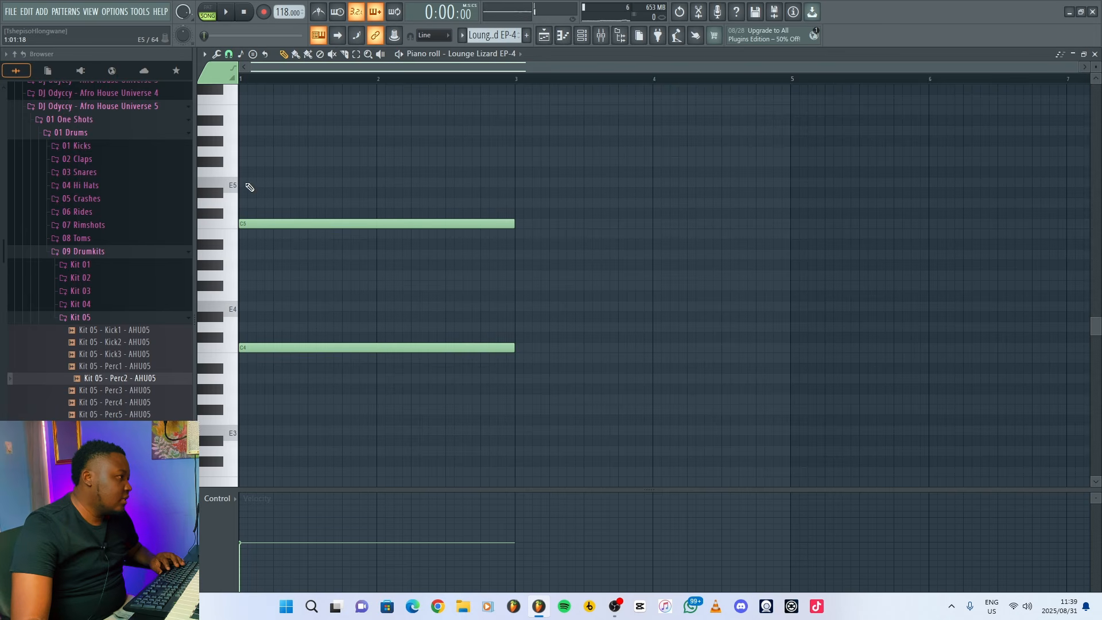
left_click(242, 182)
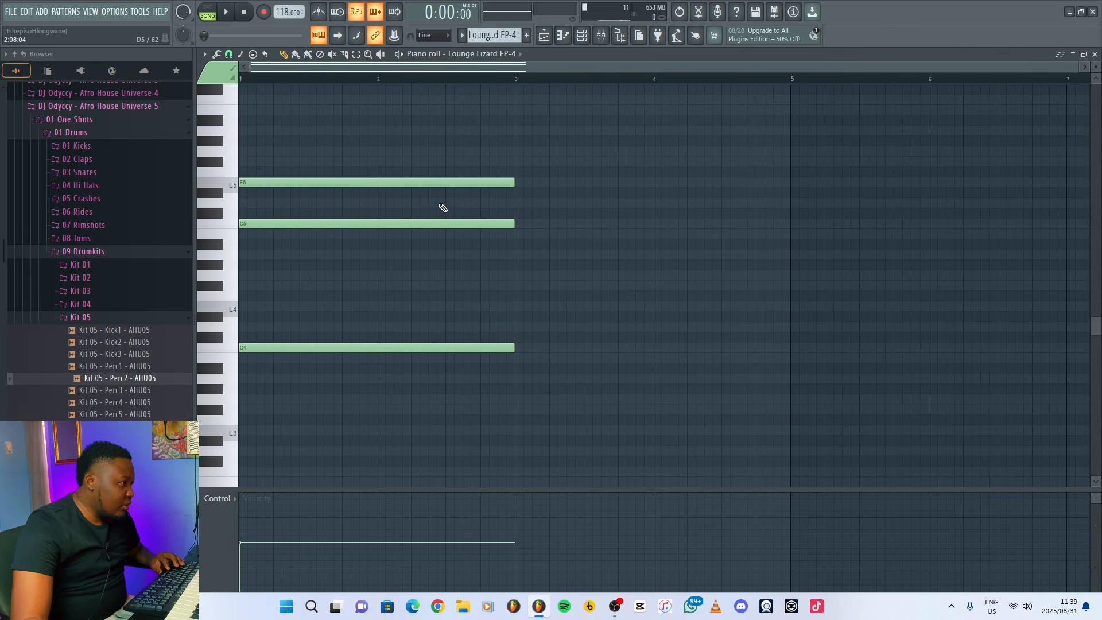
left_click(245, 152)
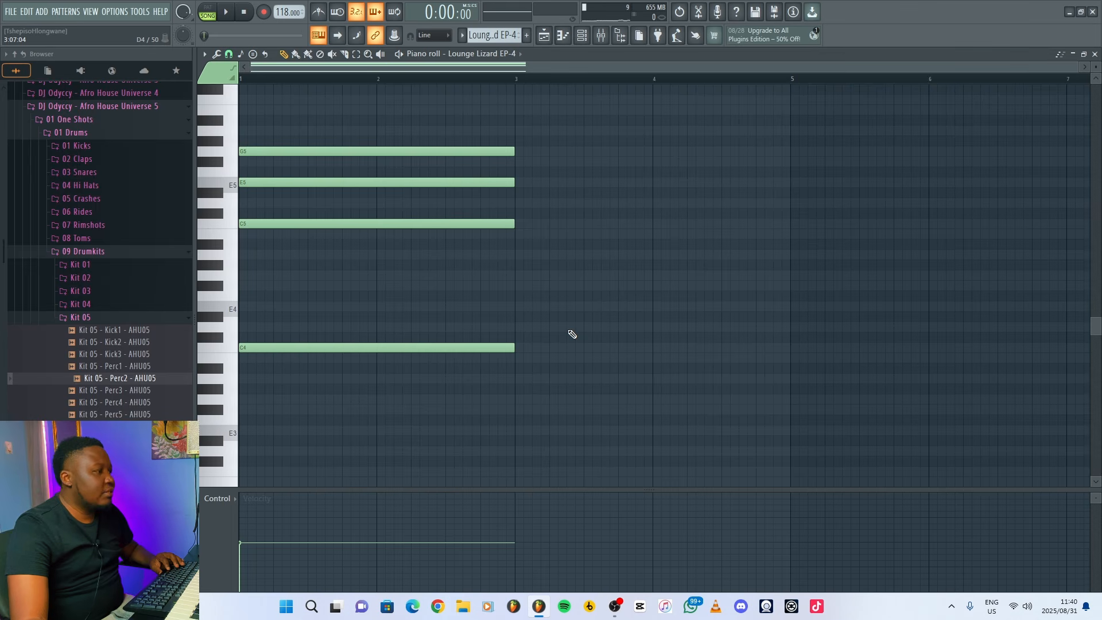
key("space")
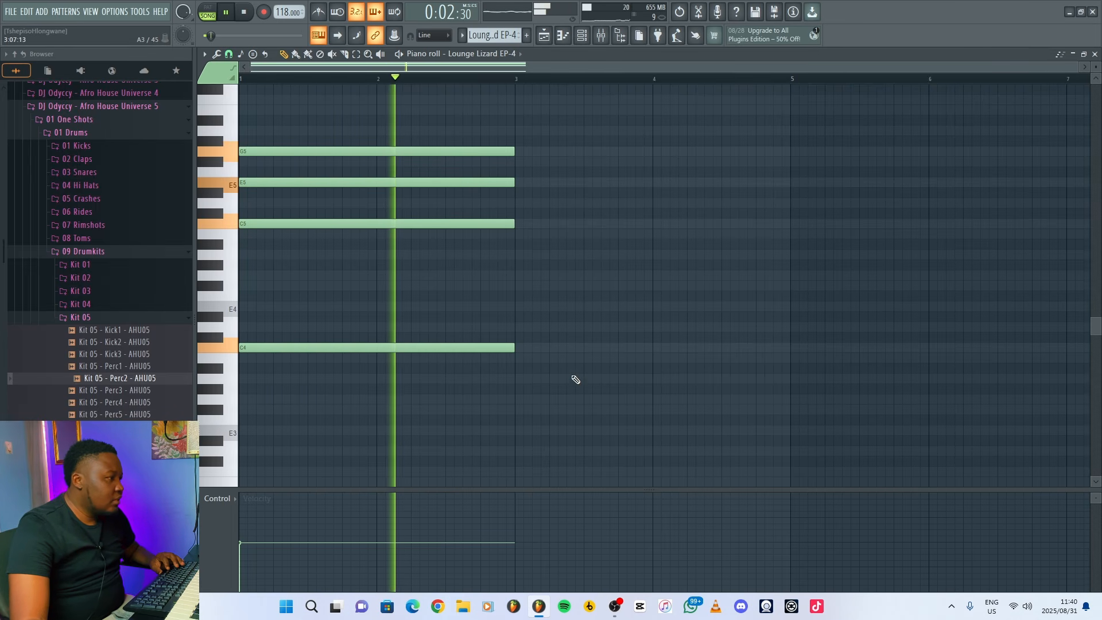
key("space")
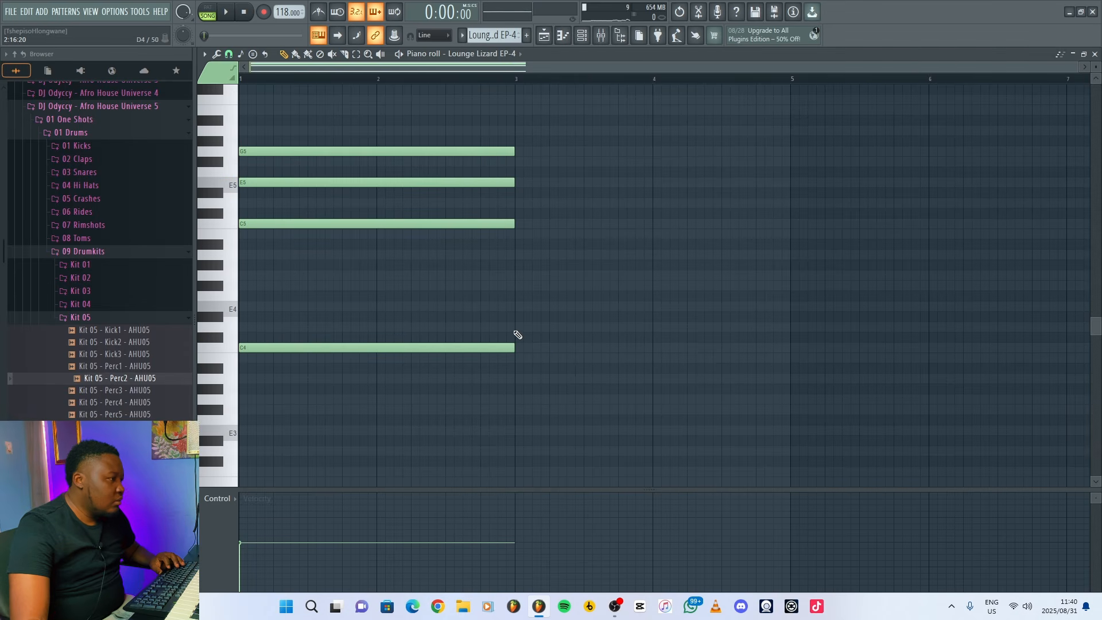
Draw a two-bar D major chord from bar 3 with the notes D4, D5, F#5 and A5.
left_click(516, 327)
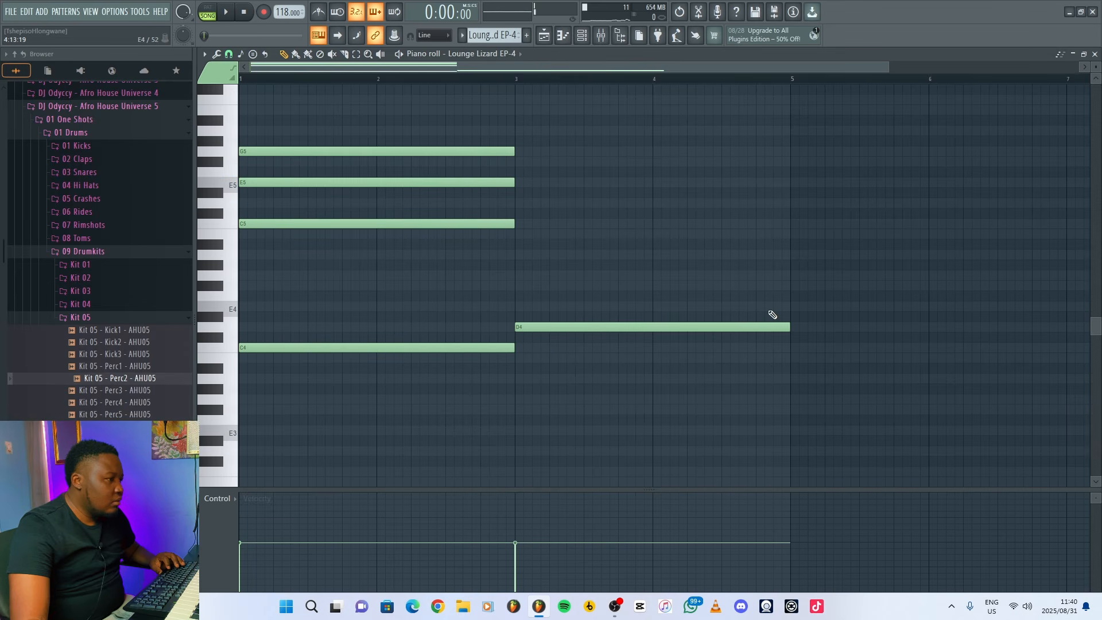
left_click(516, 203)
left_click(517, 161)
left_click(517, 131)
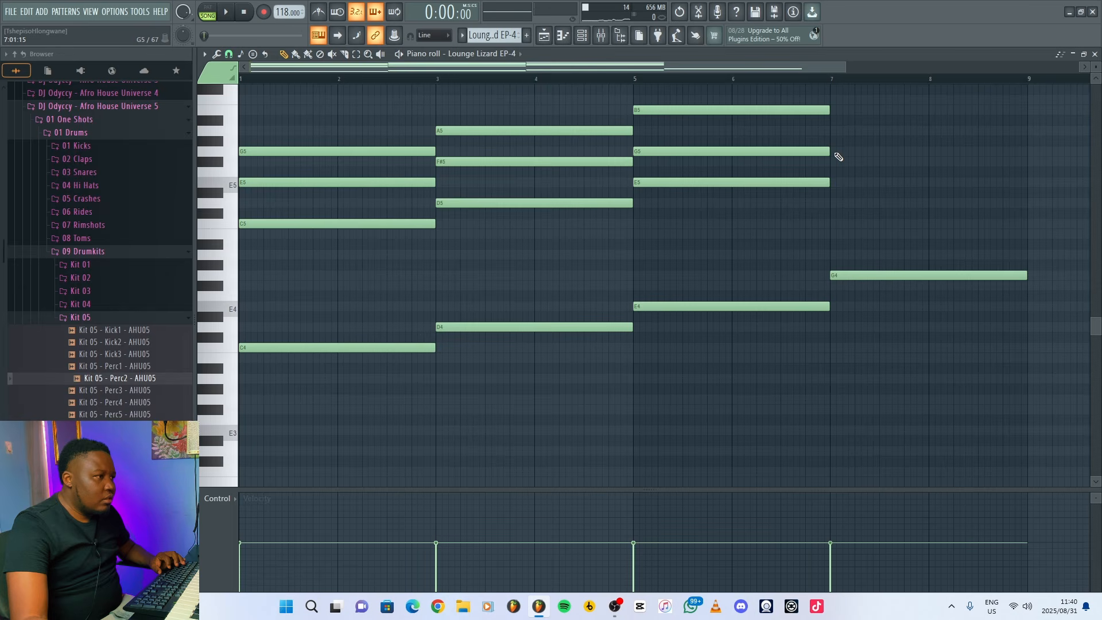
Draw a two-bar E minor chord (E4, E5, G5, B5) from bar 5 and a G major chord (G4, G5, B5, D6) from bar 7, then play back.
left_click(838, 152)
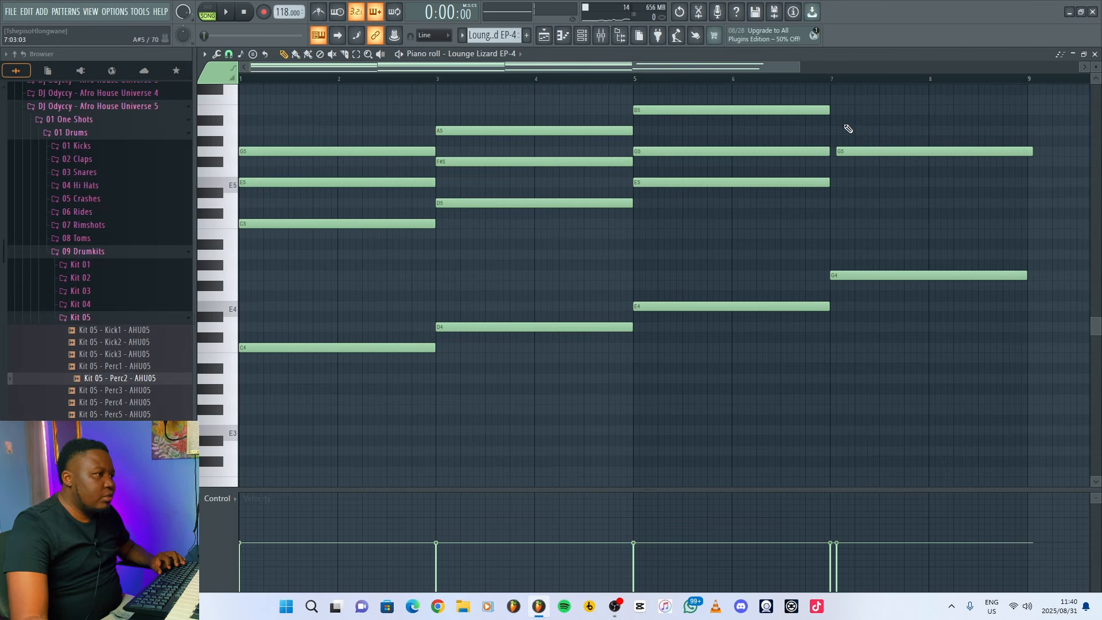
left_click(839, 110)
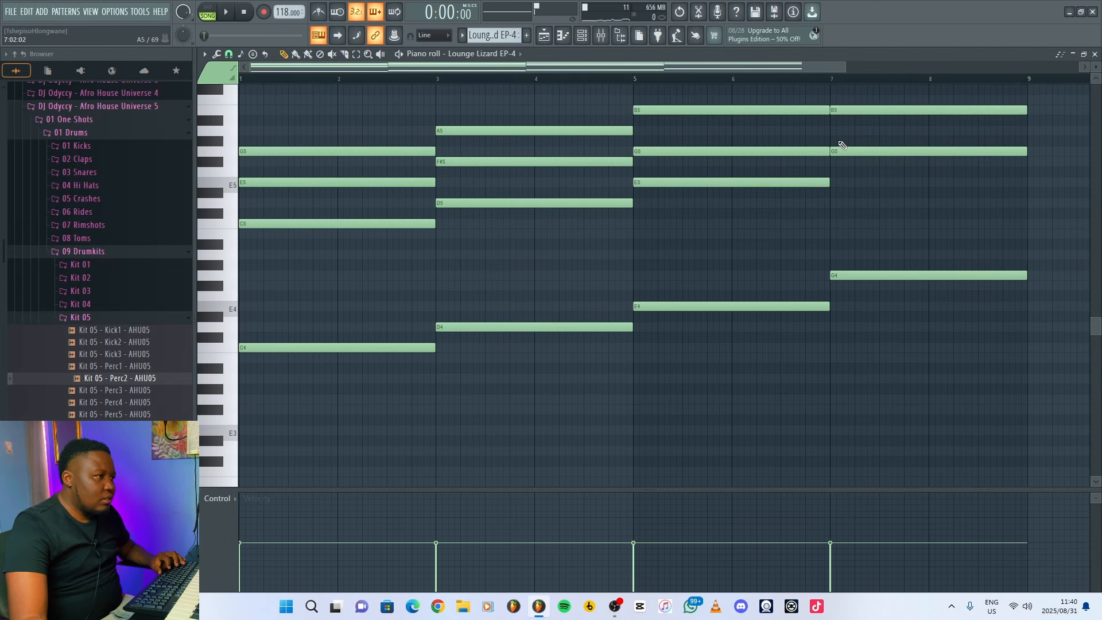
scroll(854, 189, "up", 3)
left_click(833, 141)
key("space")
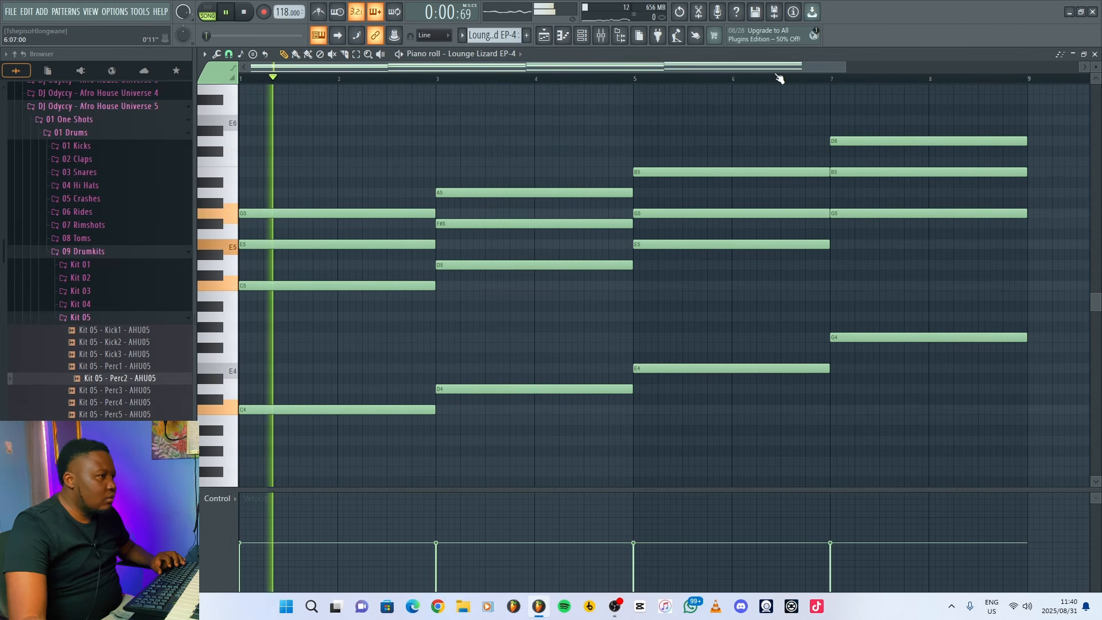
left_click_drag(847, 70, 990, 70)
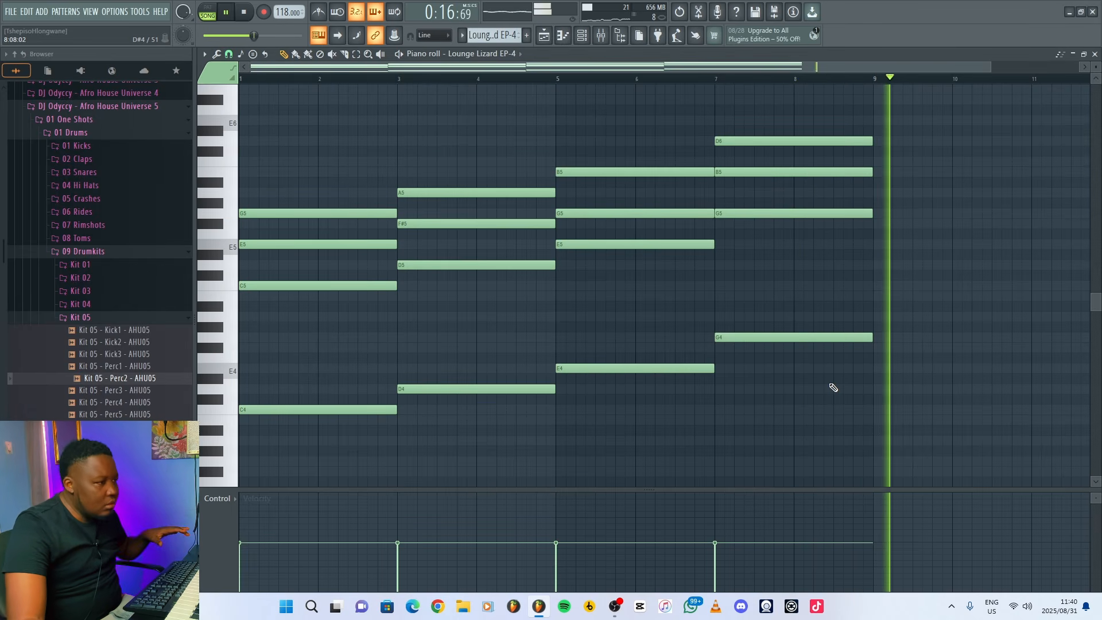
key("space")
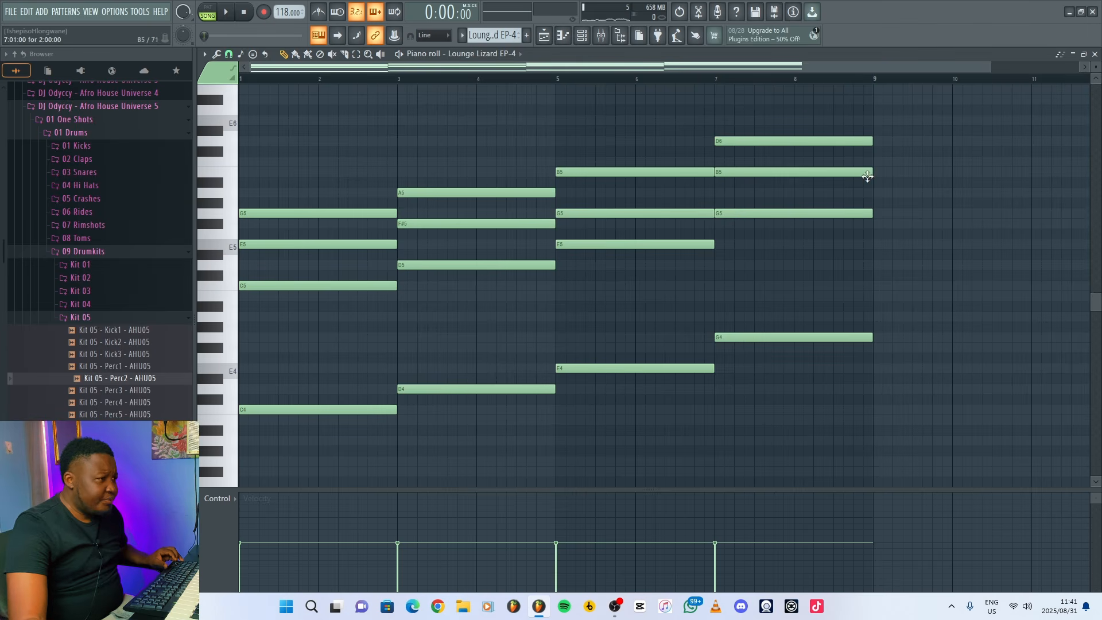
Lower the top notes of the last two chords by an octave: D6 to D5 in bar 7 and B5 to B4 in bar 5.
left_click_drag(886, 152, 764, 121)
key("ctrl+Down")
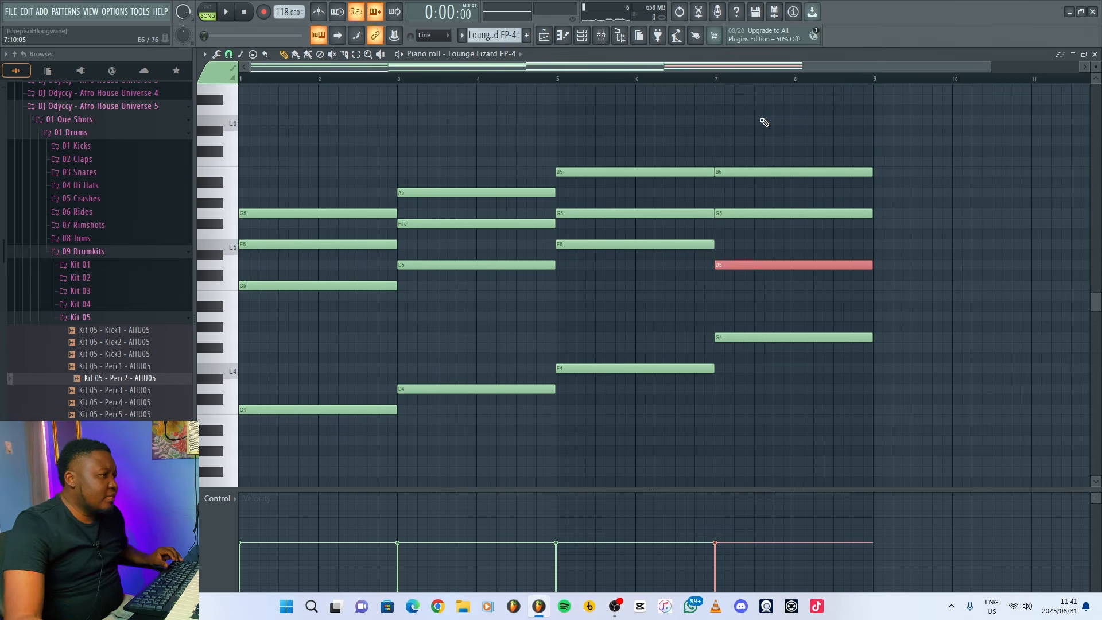
left_click_drag(643, 195, 618, 160)
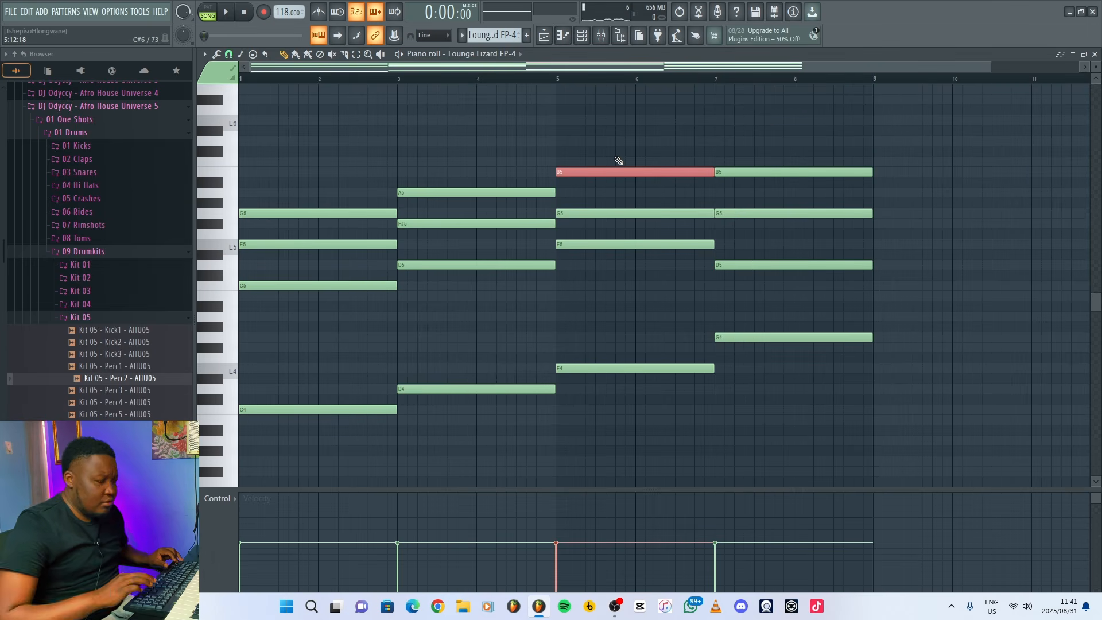
key("ctrl+Down")
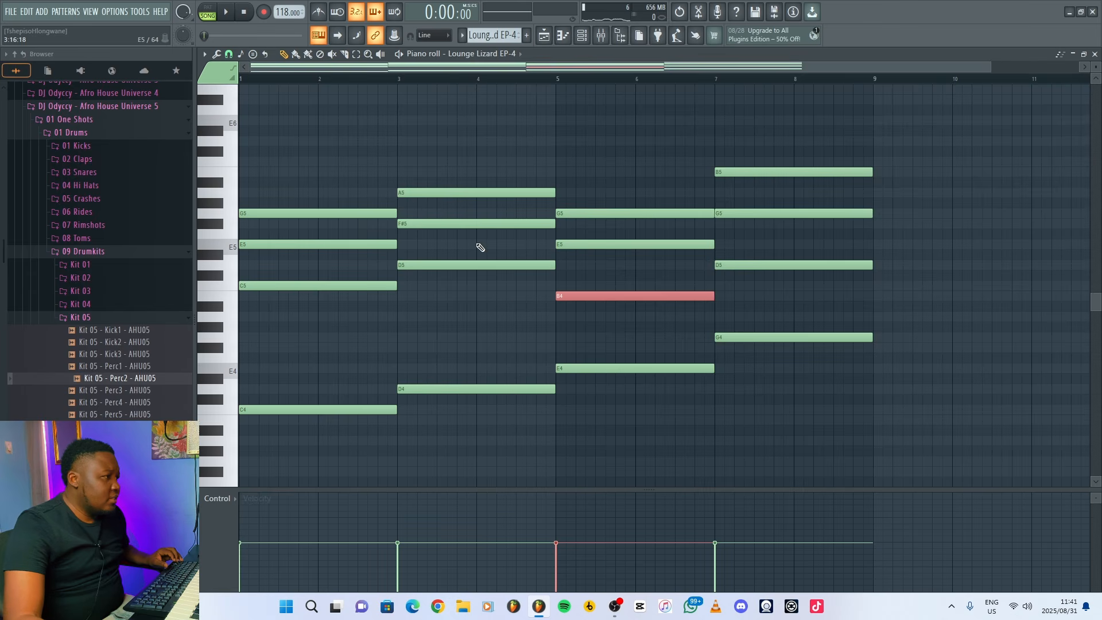
left_click_drag(478, 248, 477, 210)
key("ctrl+Down")
key("ctrl+z")
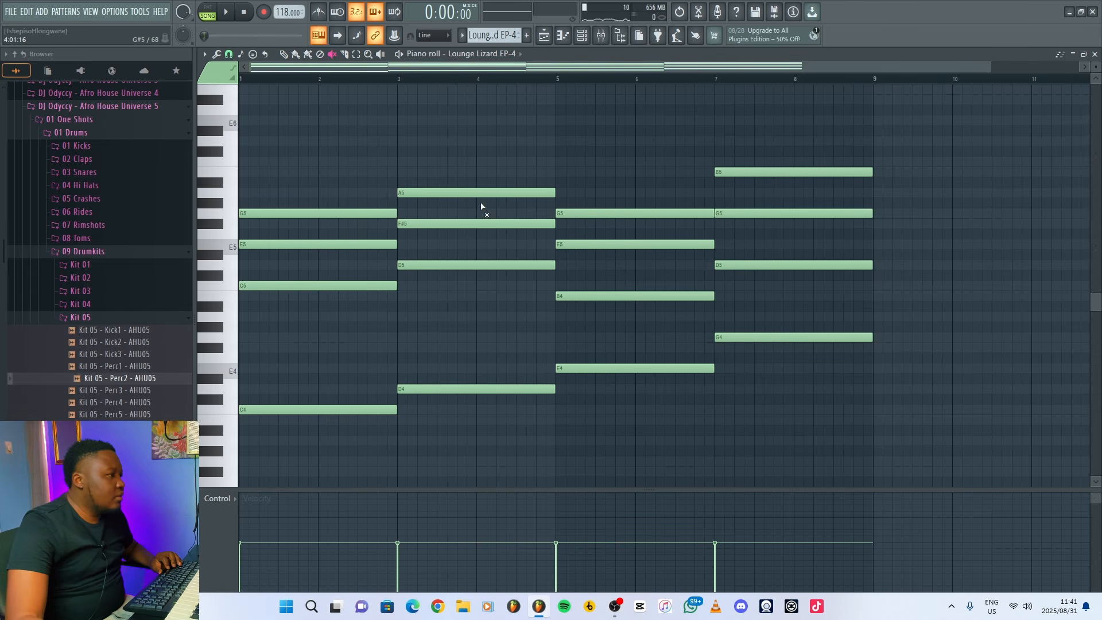
Mute the A5 note of the D major chord at bar 3 and play the progression with the drums.
key("t")
left_click(481, 194)
key("space")
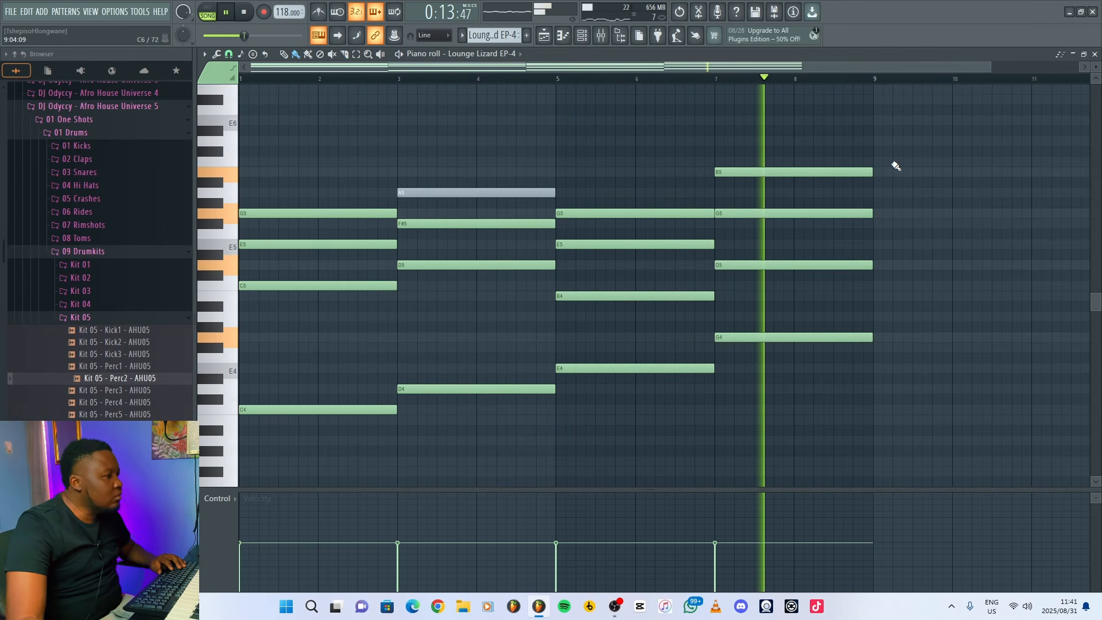
left_click(1094, 53)
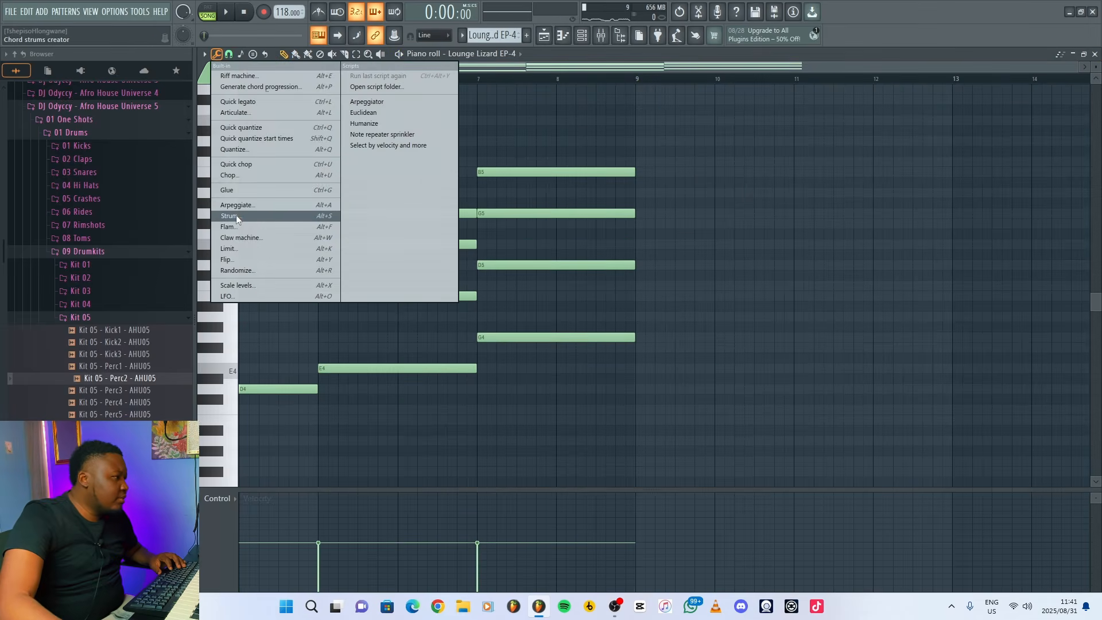
Strum the Lounge Lizard EP-4 chords with the strumizer, keeping Preserve end on, while listening to the effect.
left_click(236, 217)
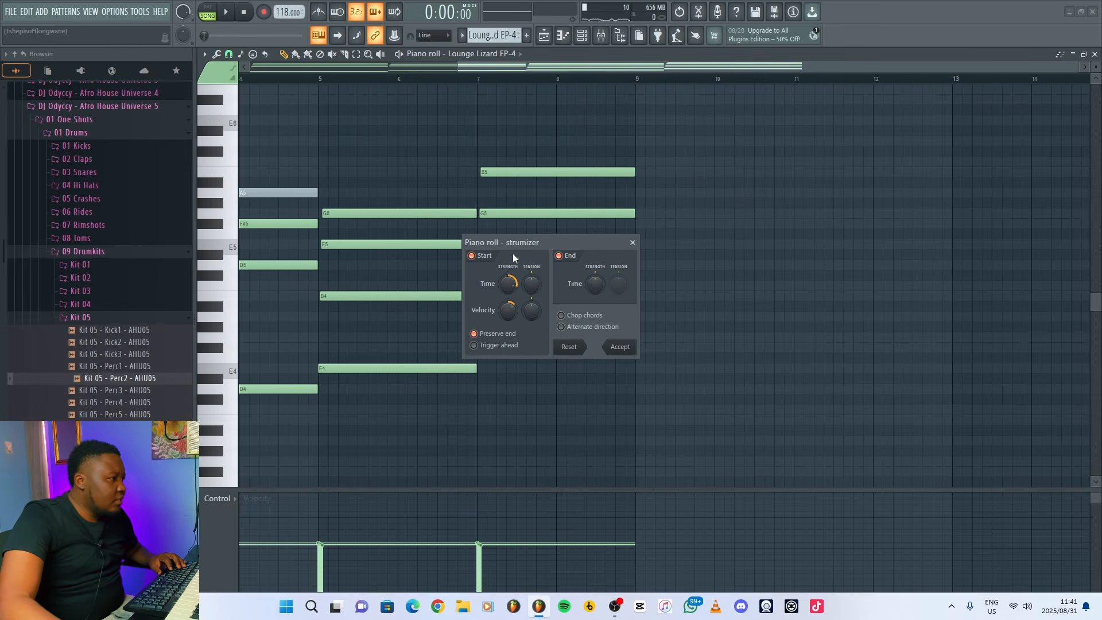
key("space")
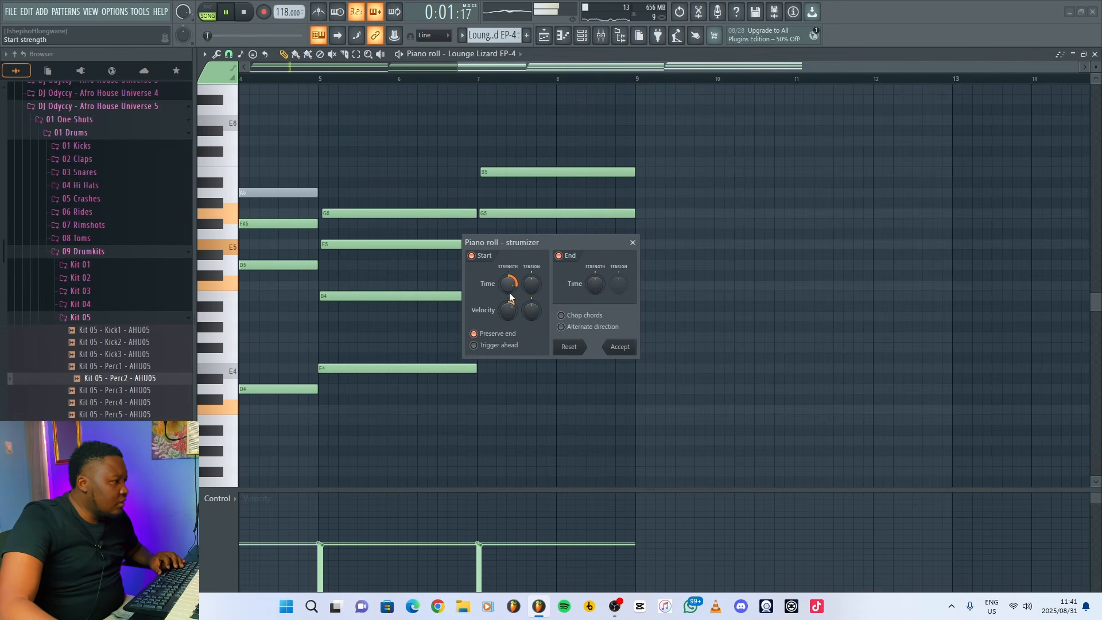
left_click(619, 346)
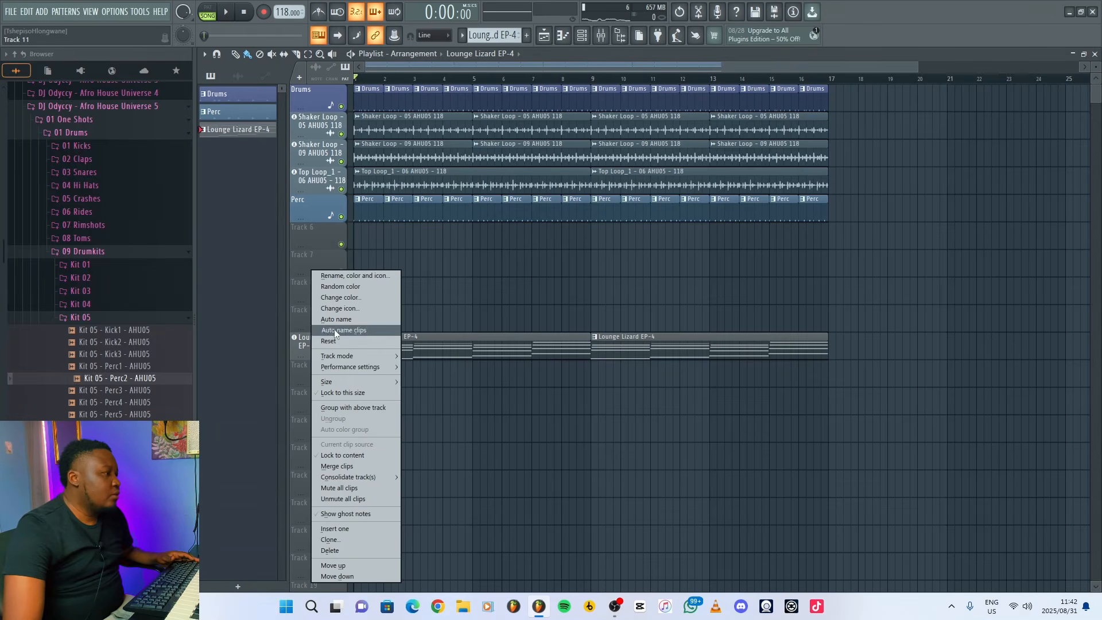
Create a 3x Osc instrument track below Lounge Lizard EP-4 and set oscillator 1 to a sawtooth with coarse pitch -12.
mouse_move(365, 358)
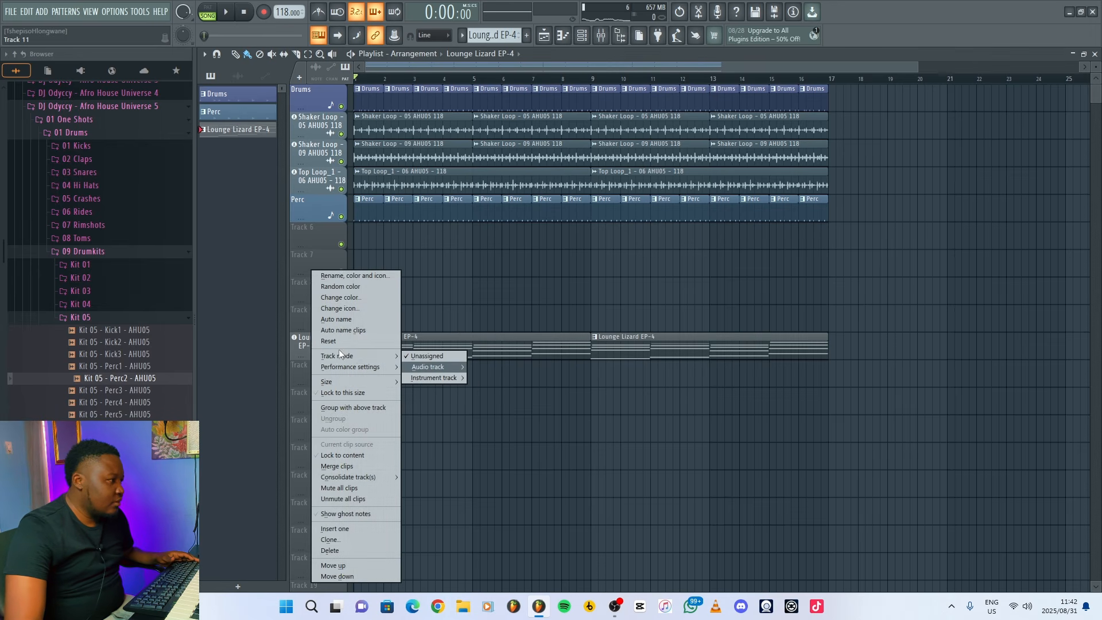
mouse_move(441, 377)
left_click(597, 285)
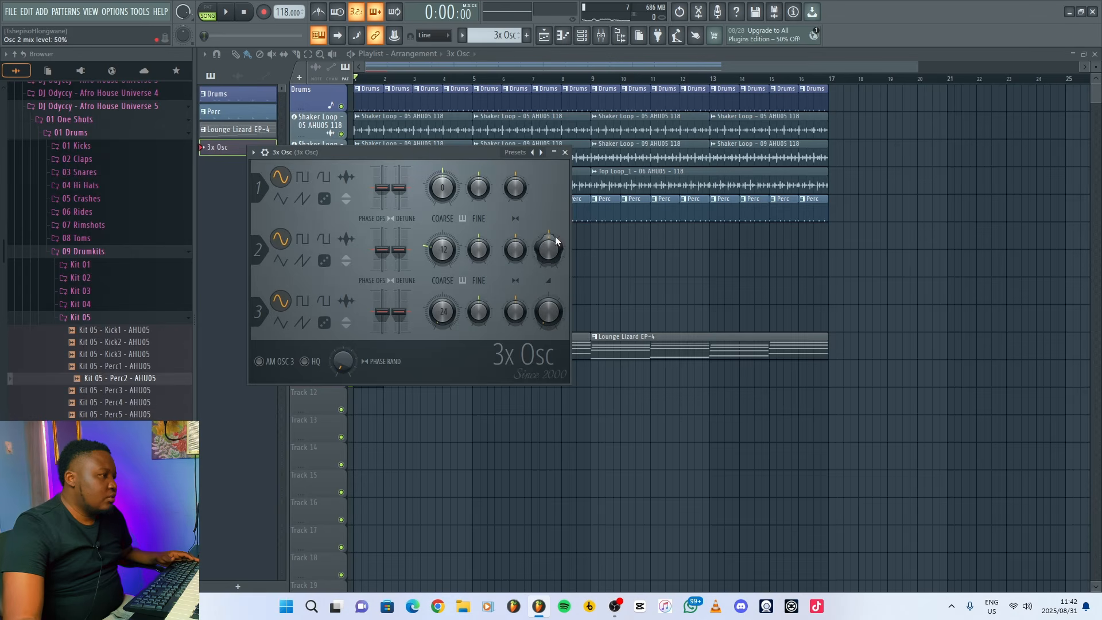
left_click(302, 199)
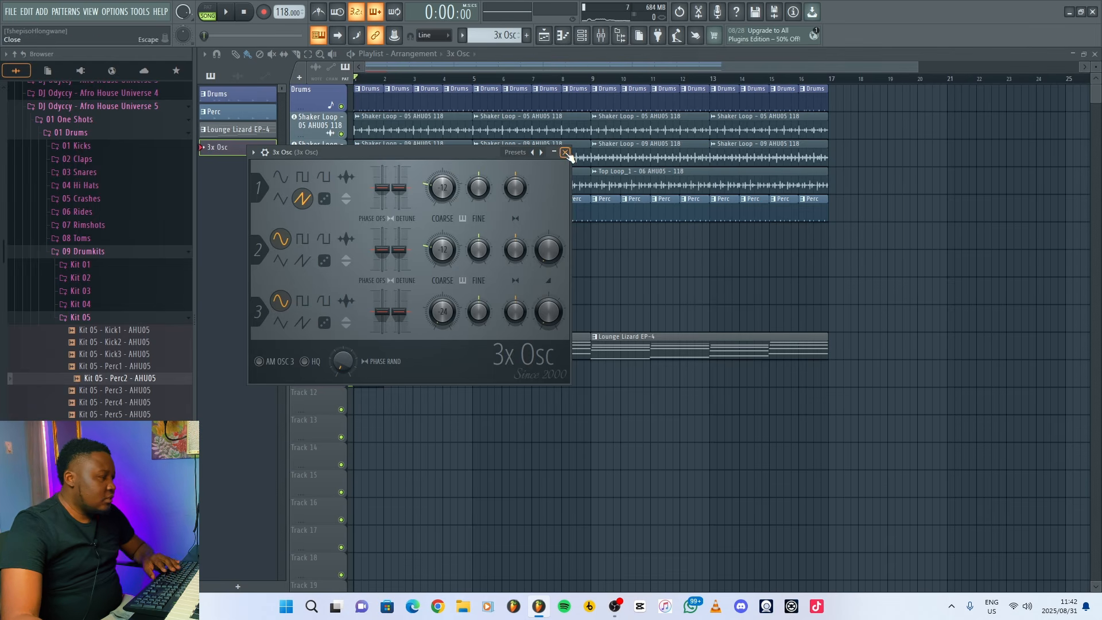
left_click(565, 153)
Paste the Lounge Lizard EP-4 chords into the 3x Osc pattern from bar 1 and play the pattern.
double_click(373, 374)
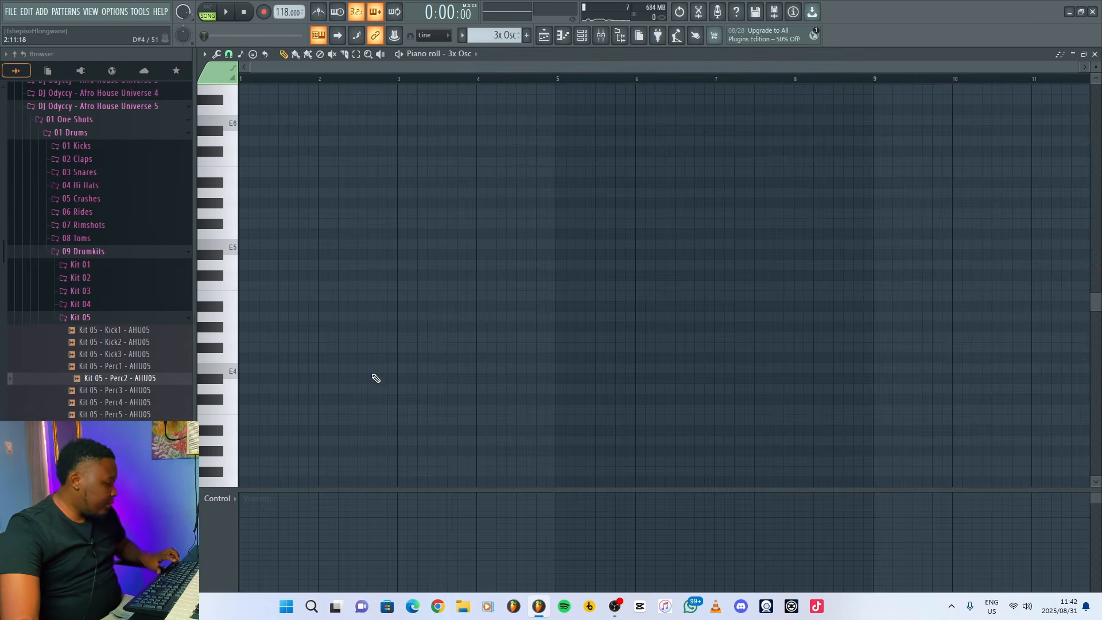
key("ctrl+v")
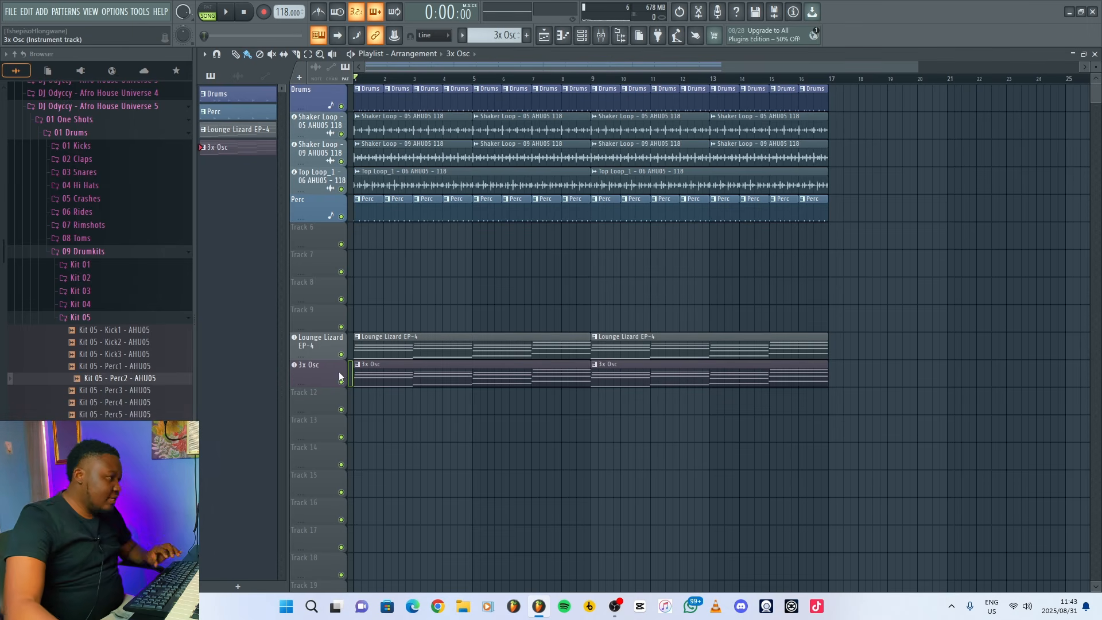
double_click(356, 376)
key("space")
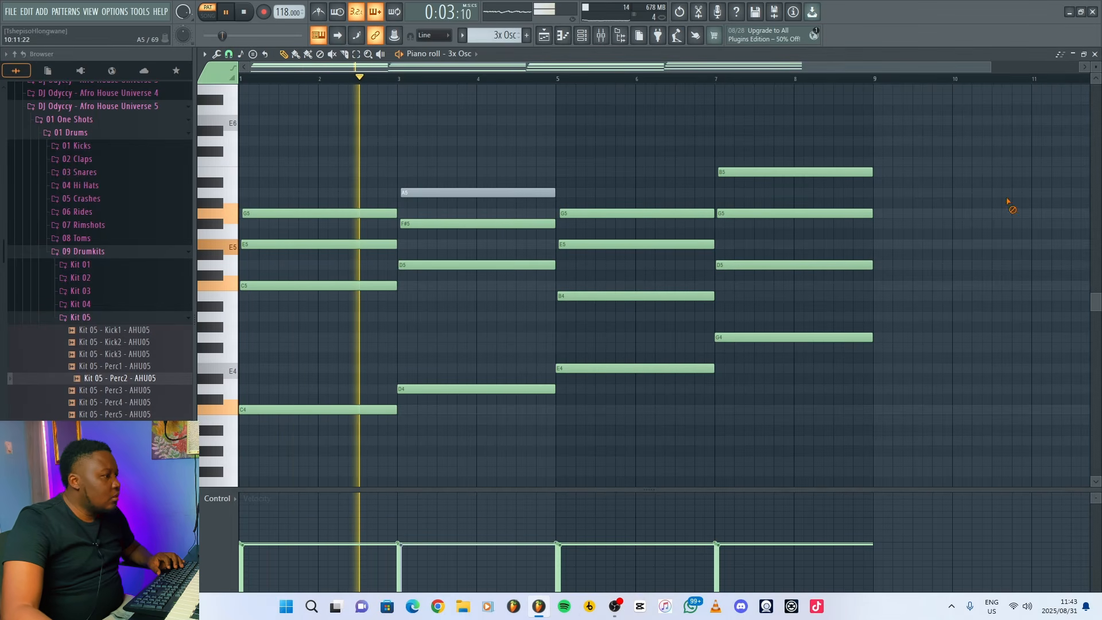
key("space")
left_click(1095, 55)
Set the 3x Osc filter frequency (Mod X) to 24% in its envelope settings while the pattern plays.
key("Tab")
left_click(265, 152)
left_click_drag(300, 150, 513, 205)
left_click(497, 230)
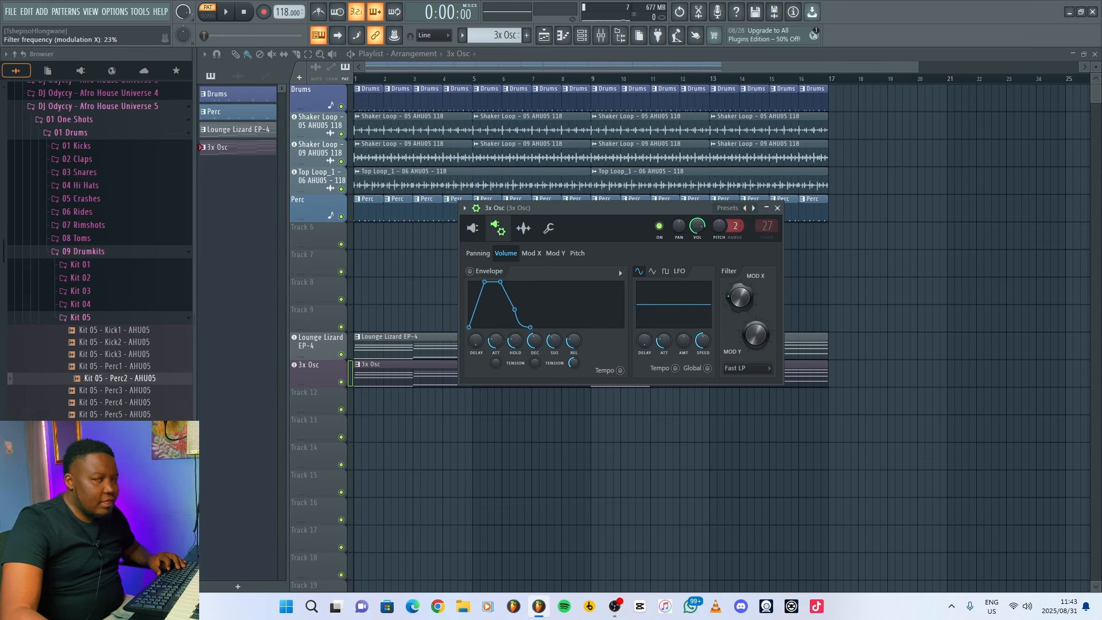
key("space")
left_click_drag(740, 300, 741, 294)
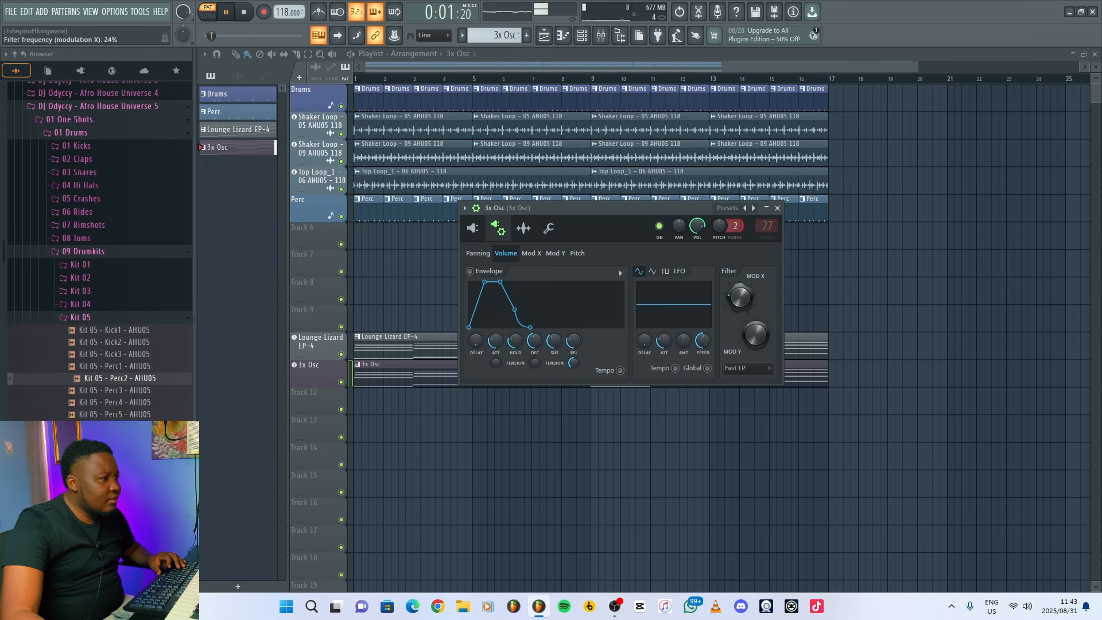
Lower the fader of the 3x Osc mixer track while listening to the pattern.
left_click(777, 208)
key("F9")
key("space")
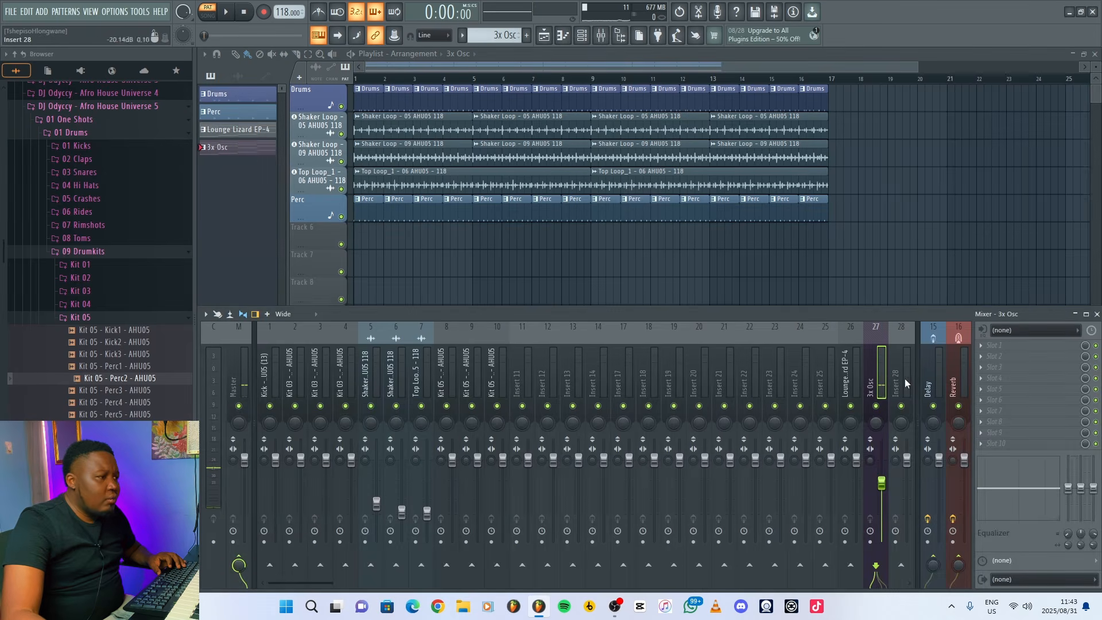
Add Fruity Parametric EQ 2 to the 3x Osc mixer track with the 20Hz + 18kHz cut preset and raise its low-cut frequency.
left_click(993, 345)
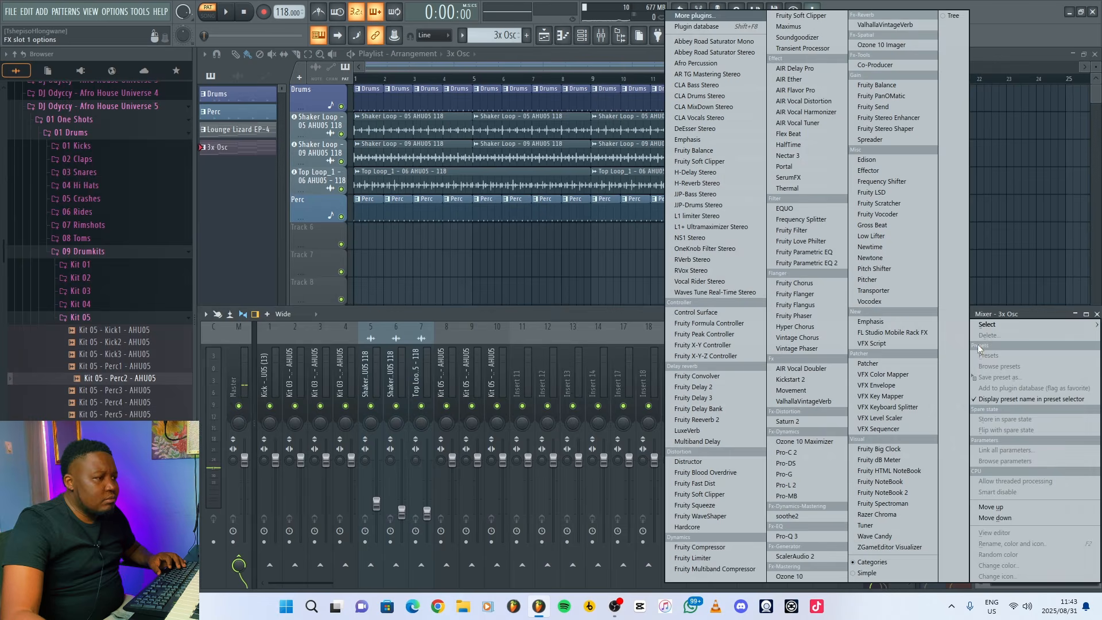
left_click(818, 266)
left_click(597, 137)
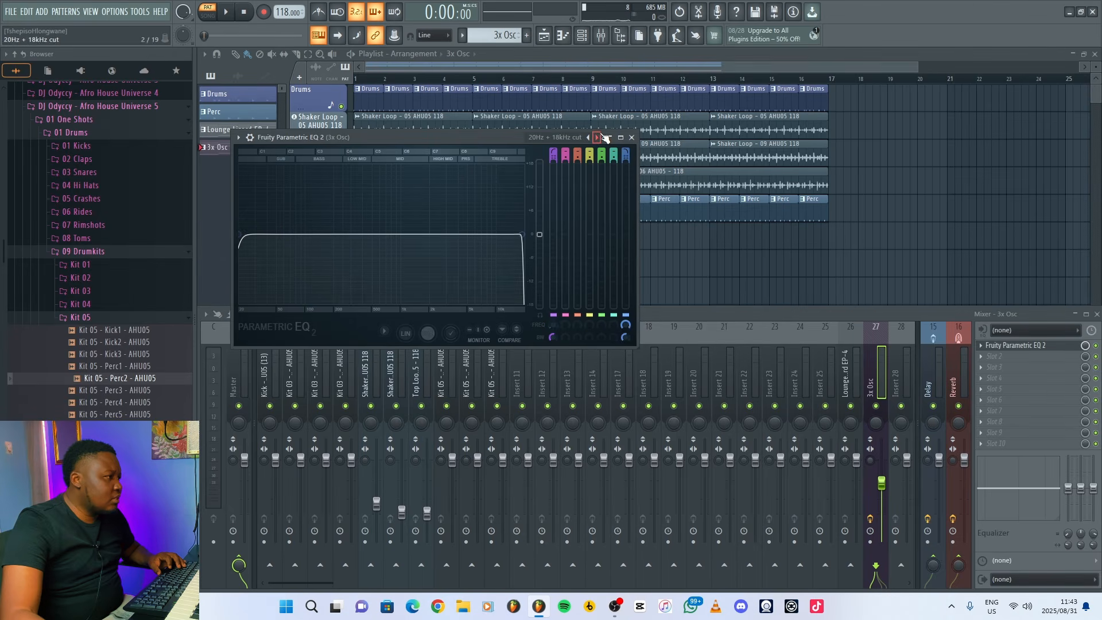
left_click_drag(552, 324, 554, 325)
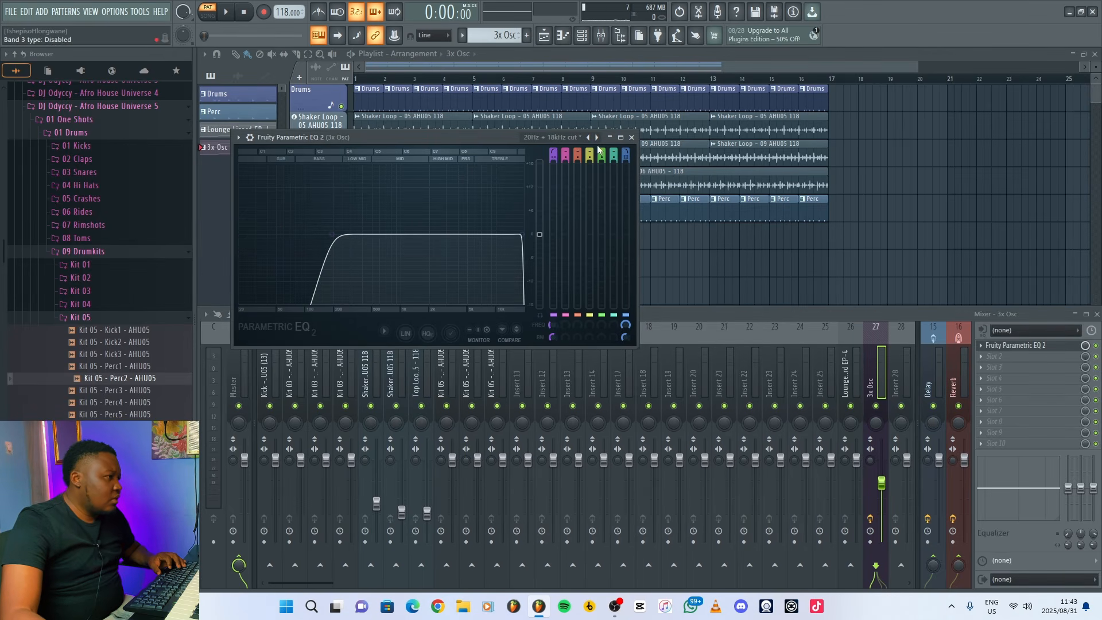
left_click(633, 138)
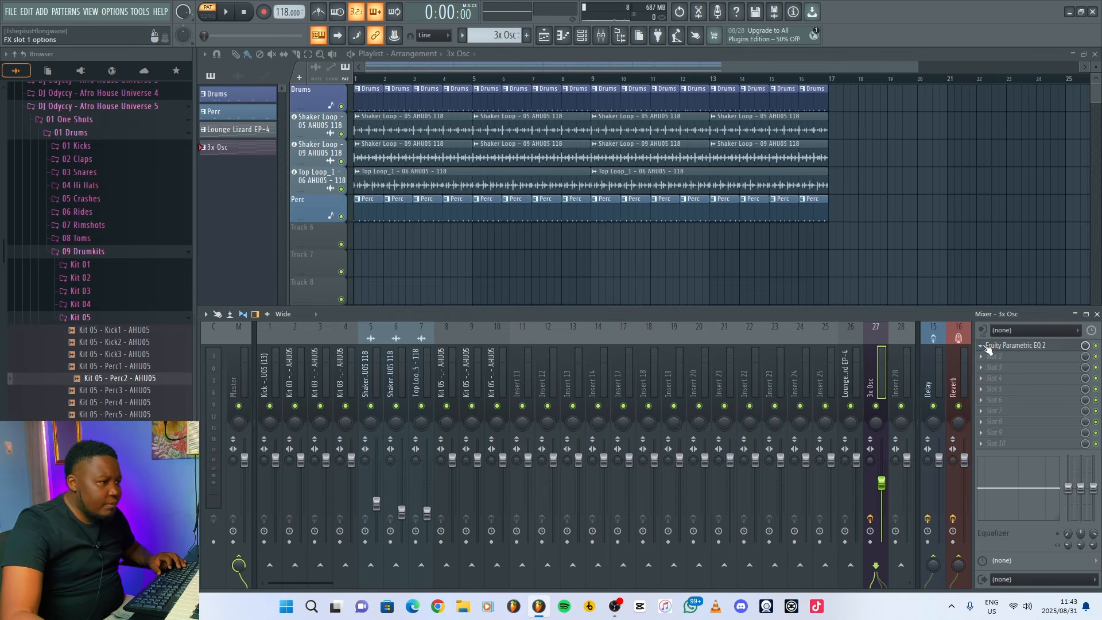
Copy the 3x Osc track's EQ to the Lounge Lizard EP-4 mixer track and play the 3x Osc pattern to check its sound.
left_click(983, 346)
left_click_drag(997, 350, 849, 384)
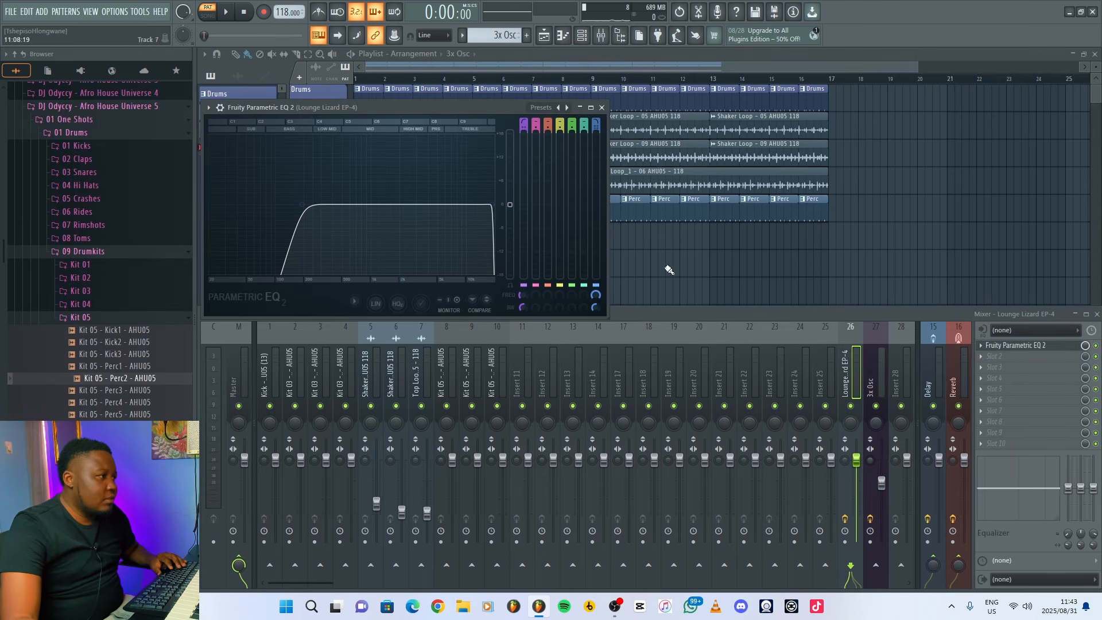
left_click(602, 107)
left_click(881, 391)
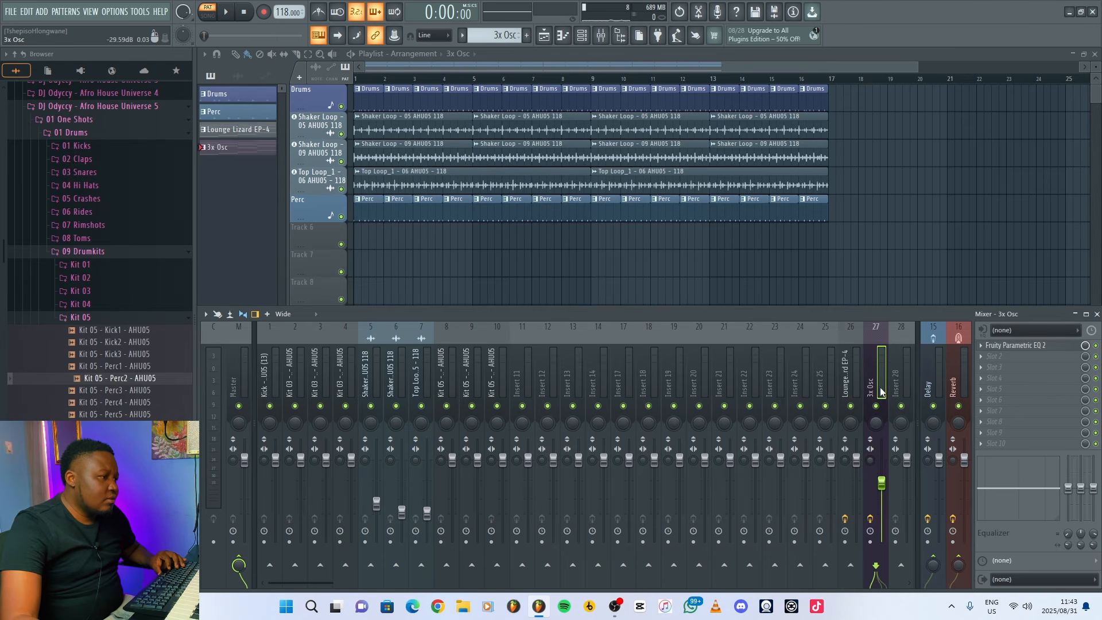
key("space")
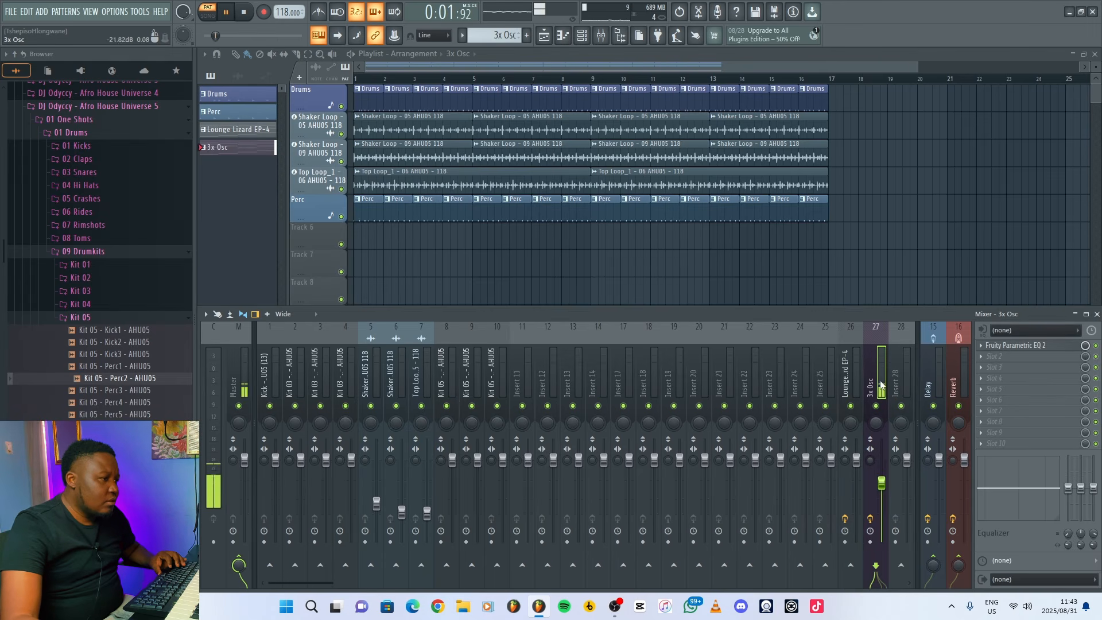
key("space")
key("F9")
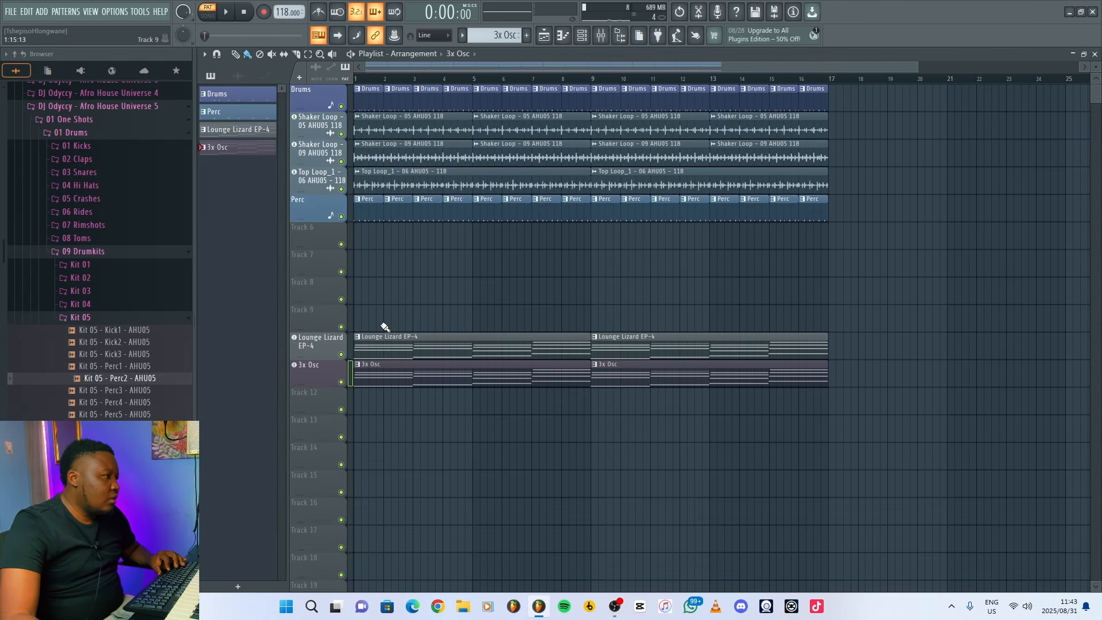
Play the 3x Osc pattern while sweeping its filter frequency (Mod X) up to 48%.
left_click(330, 370)
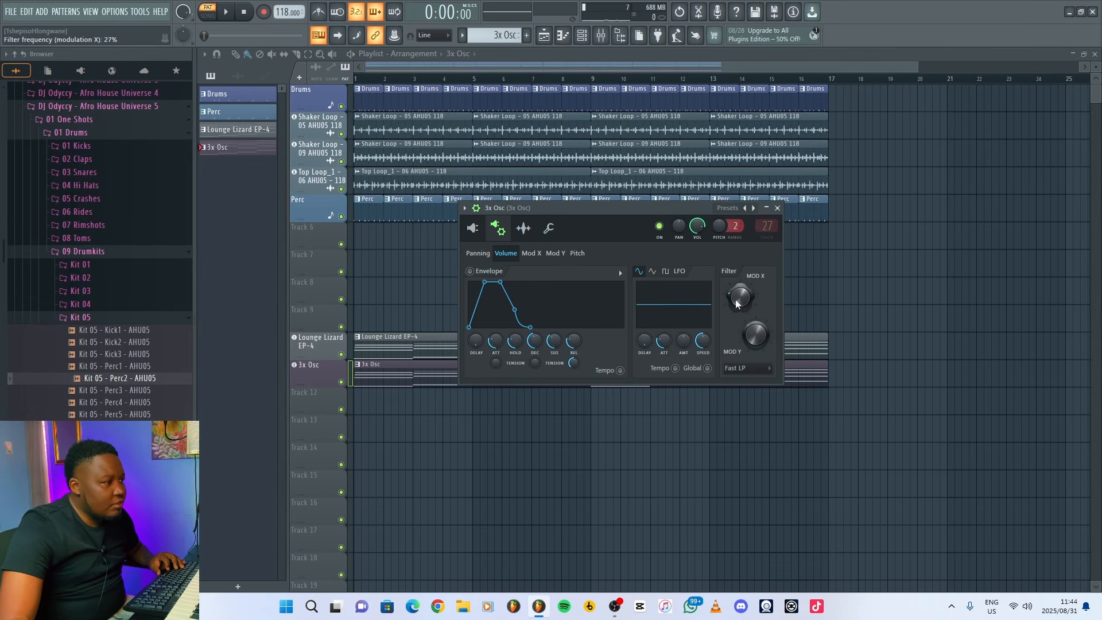
key("space")
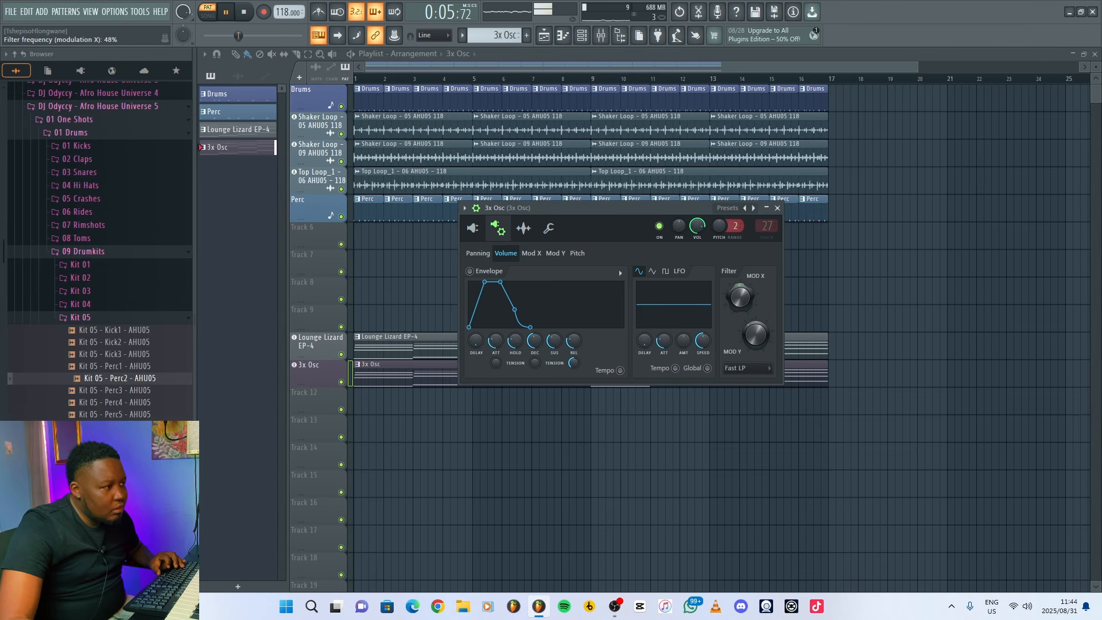
key("space")
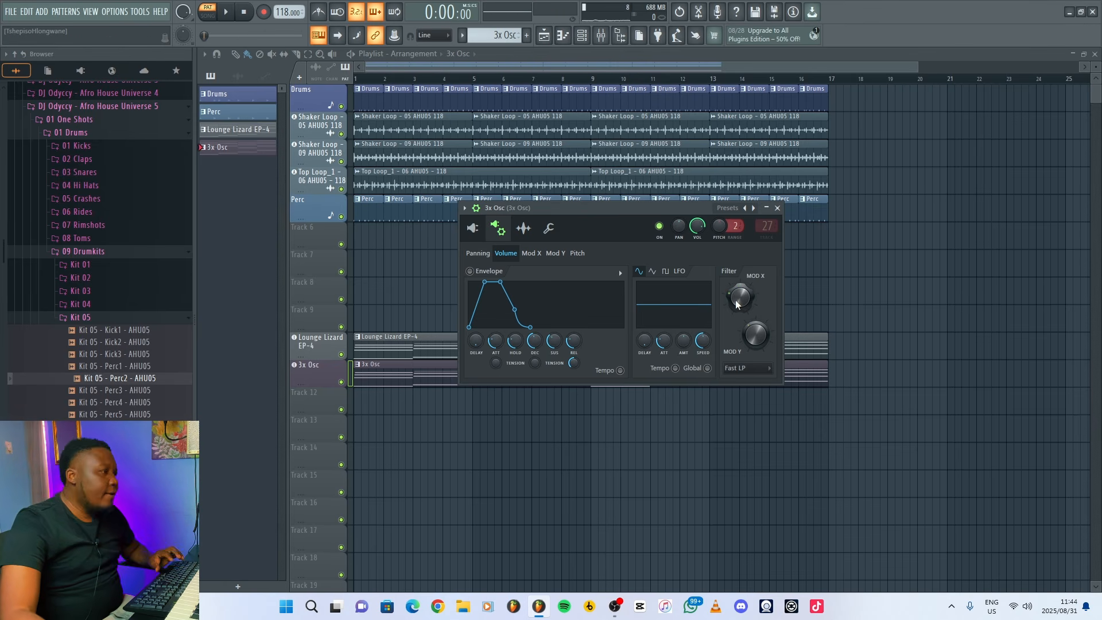
left_click(778, 208)
Add Kontakt as an instrument track on Track 13 and load Cello Ensemble from the Kontakt Factory Library.
right_click(322, 426)
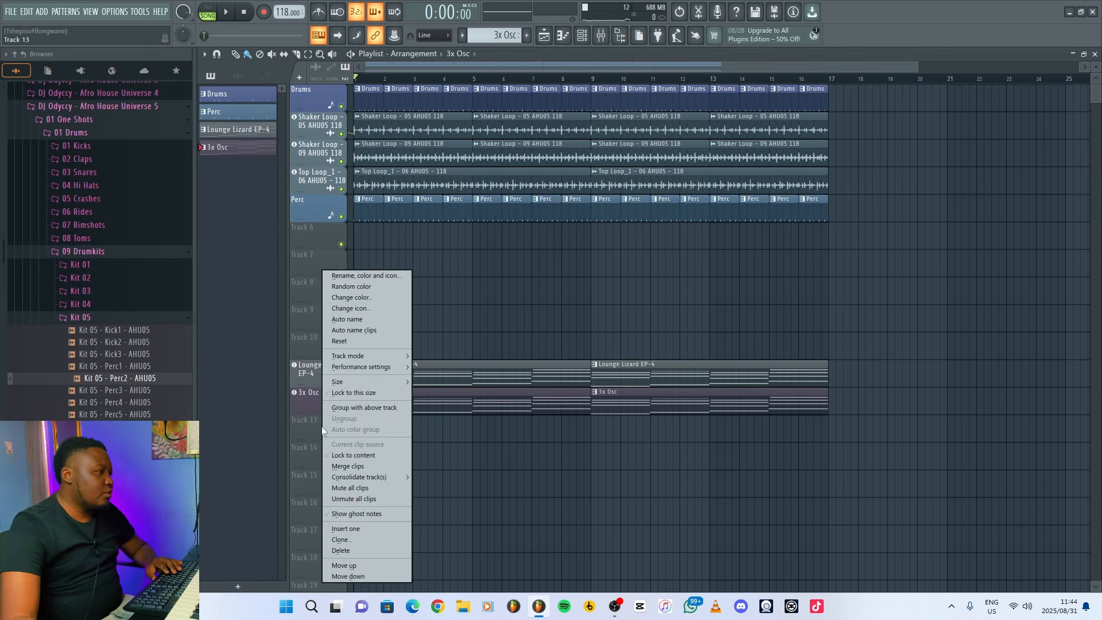
mouse_move(383, 355)
mouse_move(463, 376)
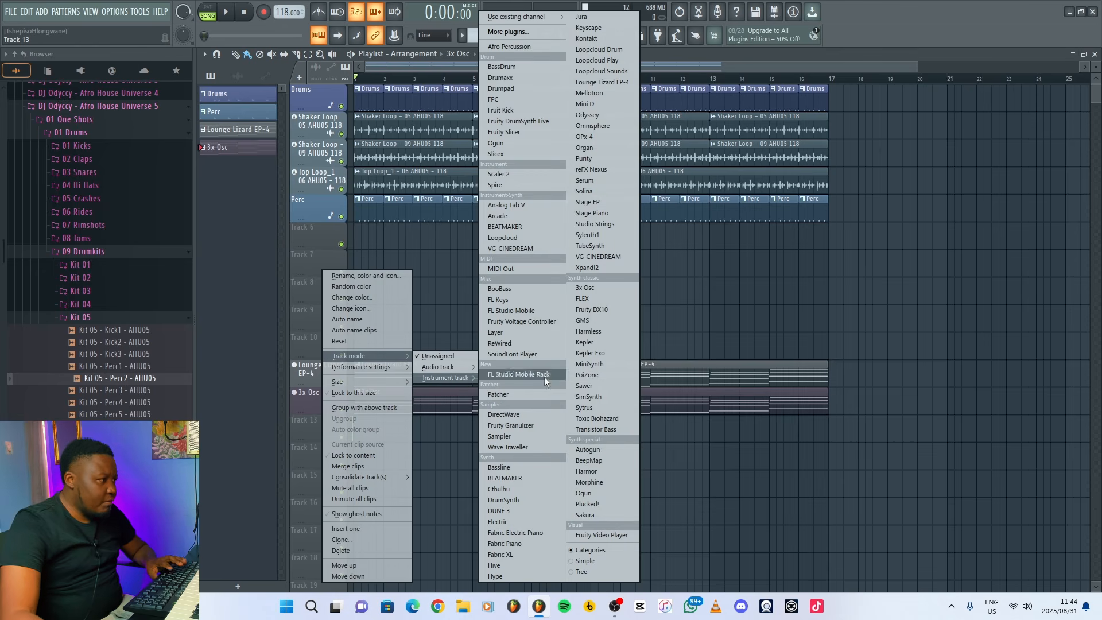
left_click(587, 38)
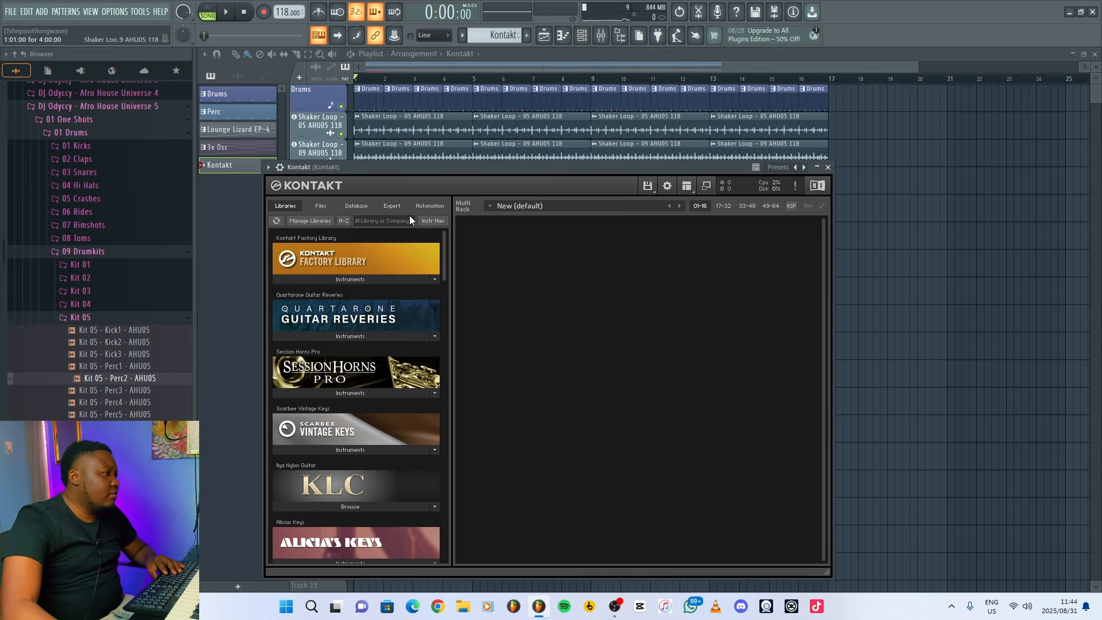
left_click(348, 280)
left_click_drag(317, 307, 558, 311)
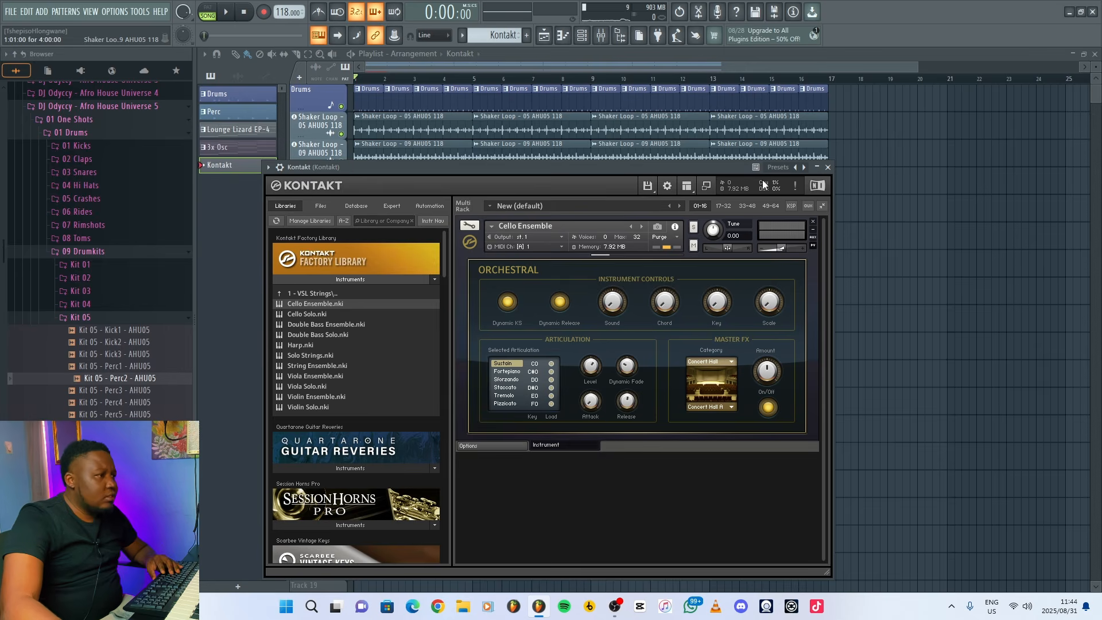
left_click(829, 167)
Copy all the chord notes from the 3x Osc pattern into the Kontakt pattern.
double_click(434, 409)
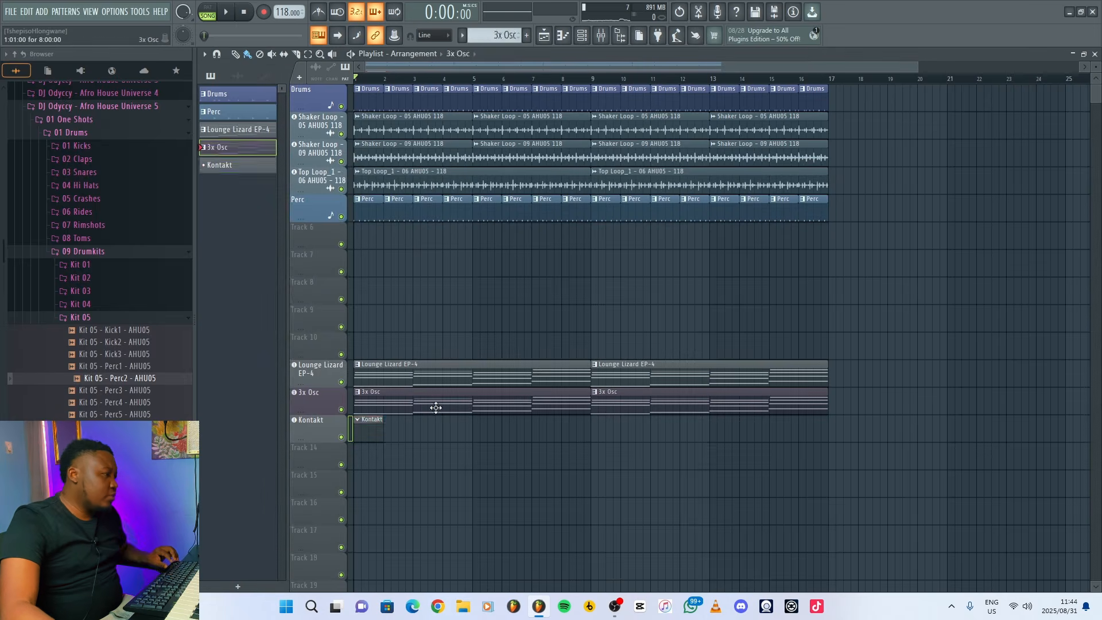
left_click(1094, 54)
double_click(367, 427)
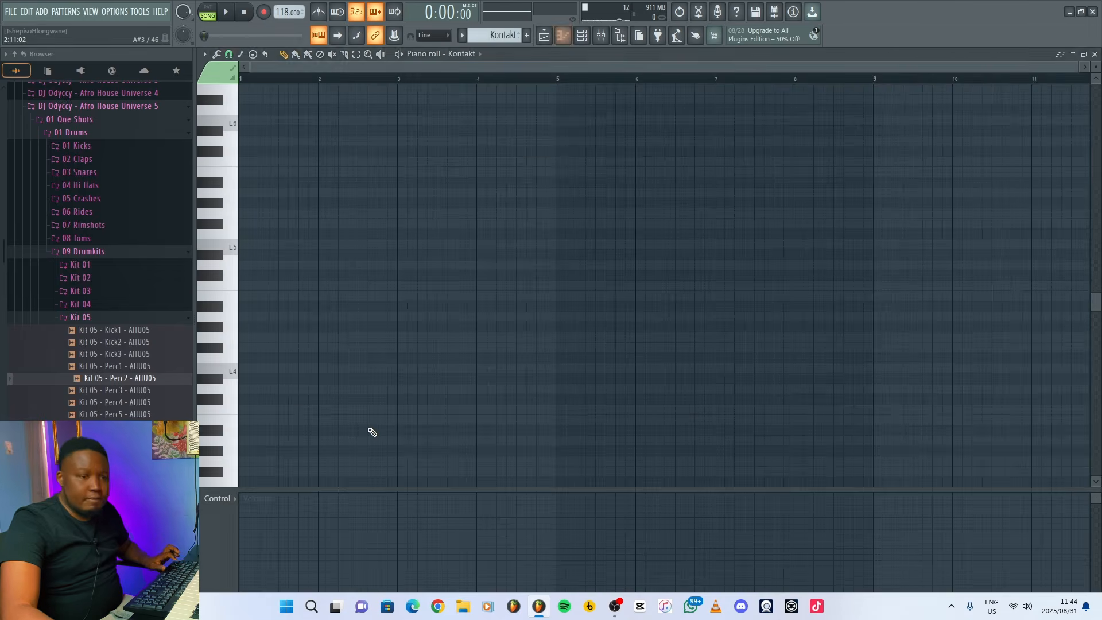
left_click(1094, 55)
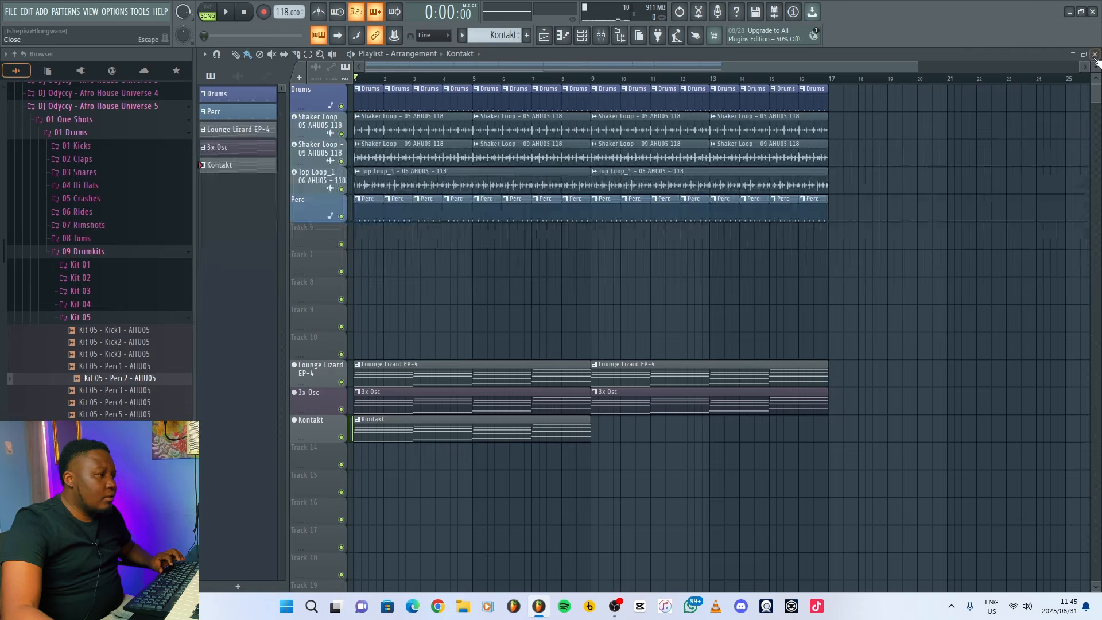
Repeat the Kontakt clip at bar 9 and lower the Kontakt mixer track's fader.
key("space")
left_click(595, 425)
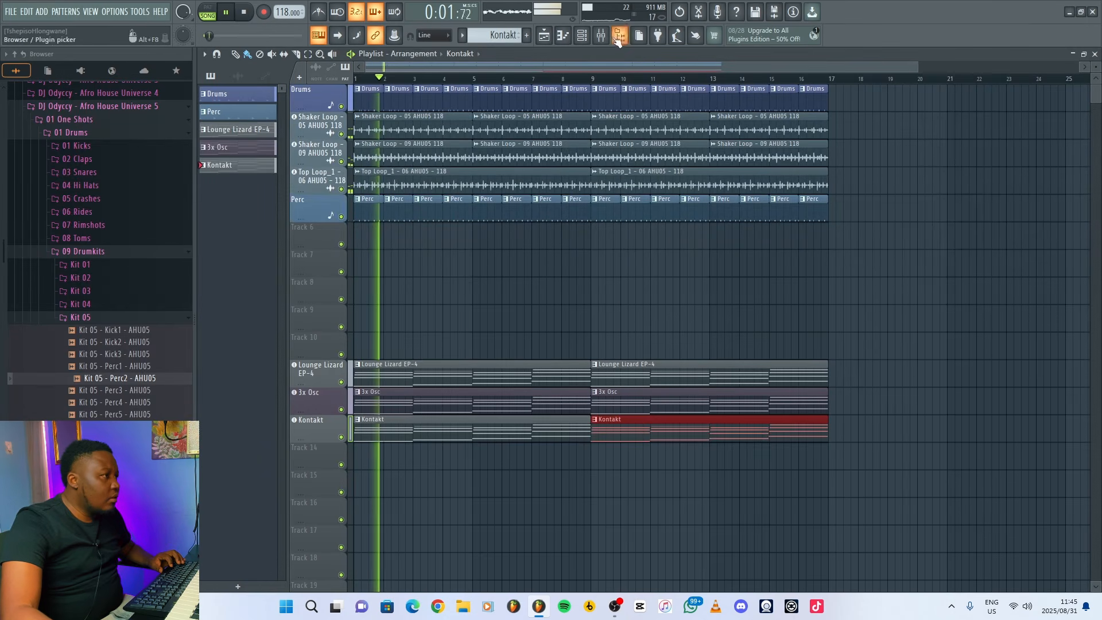
key("F9")
mouse_move(527, 484)
left_mouse_down()
mouse_move(527, 526)
mouse_move(527, 503)
left_mouse_up()
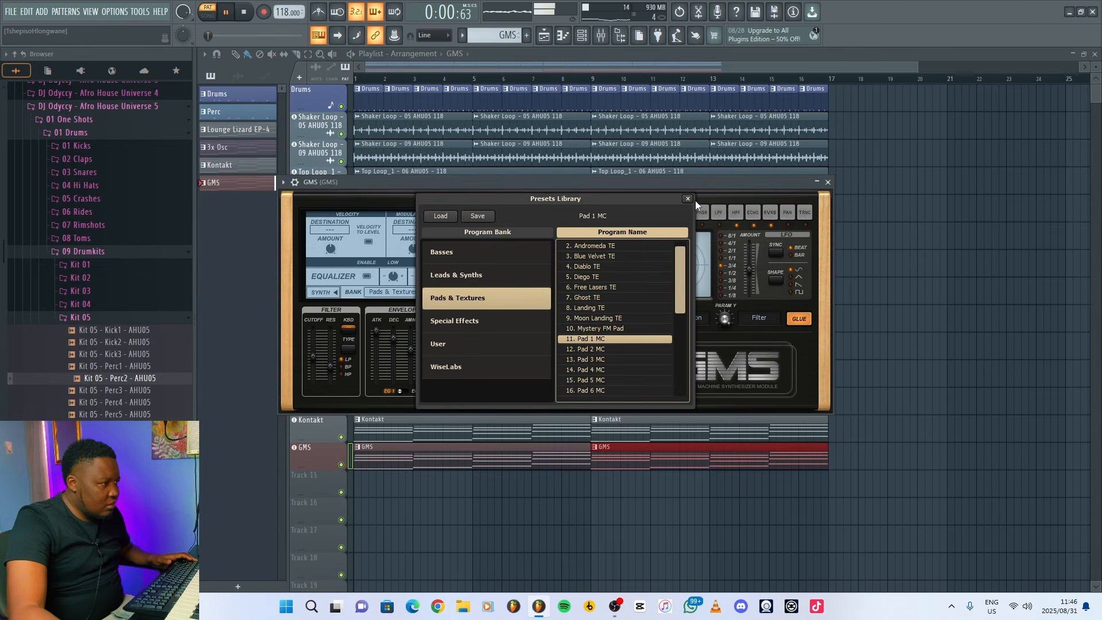
Load the Pad 1 MC program from GMS's Pads & Textures bank and fill bars 1 to 16 with its chord clips.
left_click(687, 199)
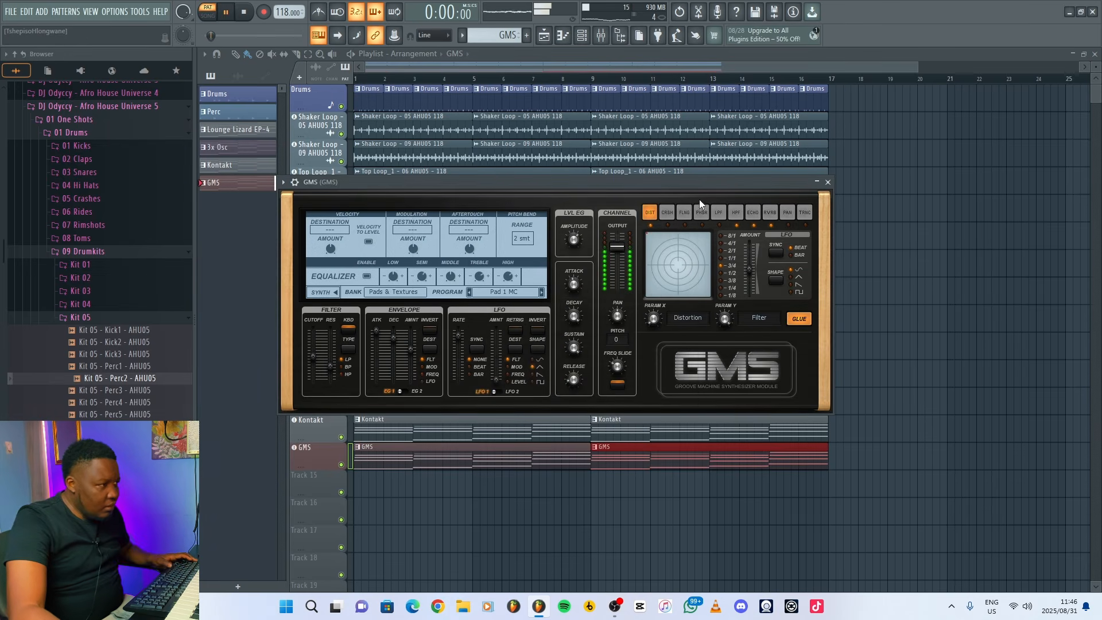
left_click(829, 183)
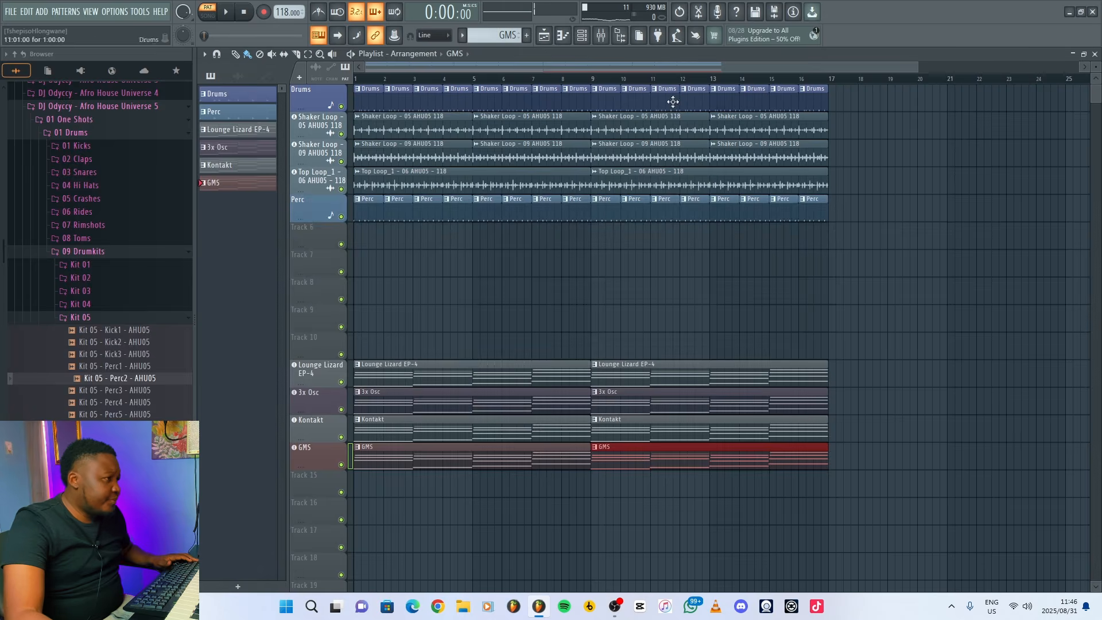
Move the GMS mixer track along to insert 27, directly after the Kontakt track.
left_click(602, 38)
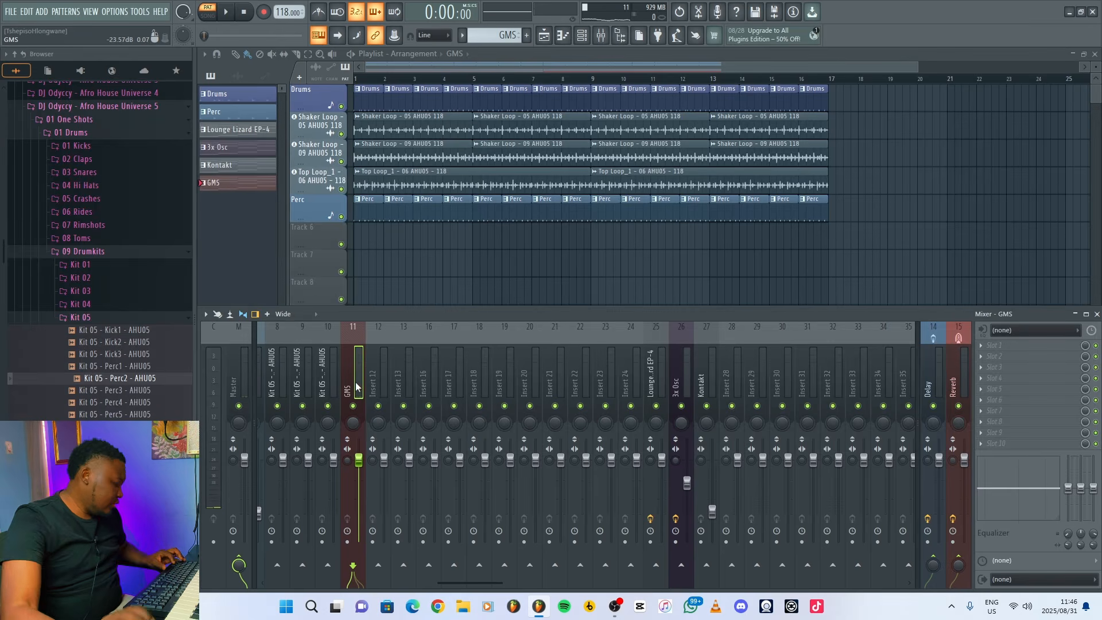
key("alt+Right")
key("alt+Right")
key("alt+Right")
key("alt+Right")
key("alt+Right")
key("alt+Right")
key("alt+Right")
key("alt+Right")
key("alt+Right")
key("alt+Right")
key("alt+Right")
key("alt+Right")
key("alt+Right")
key("alt+Right")
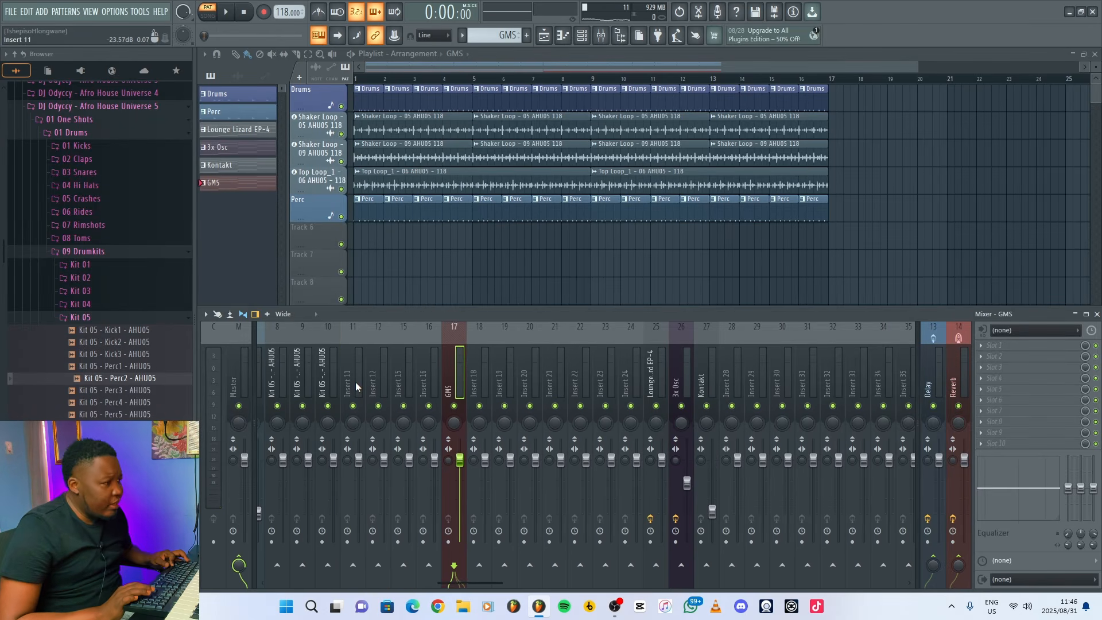
key("alt+Right")
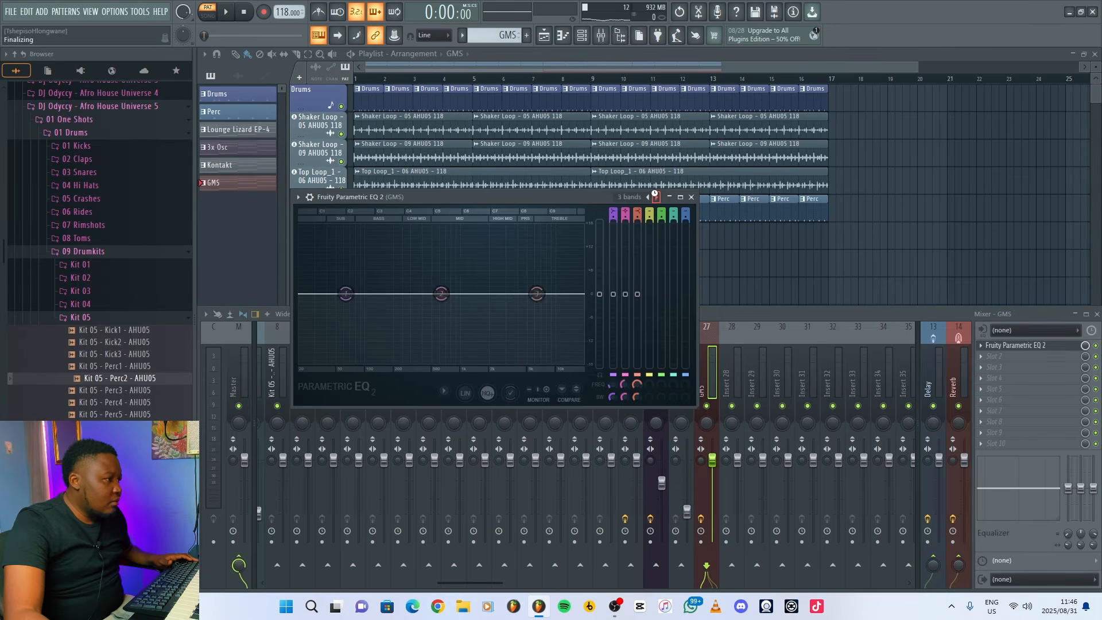
Apply the 20Hz + 18kHz cut preset to the GMS track's Fruity Parametric EQ 2, lower its high cut and raise its low cut.
scroll(683, 386, "down", 10)
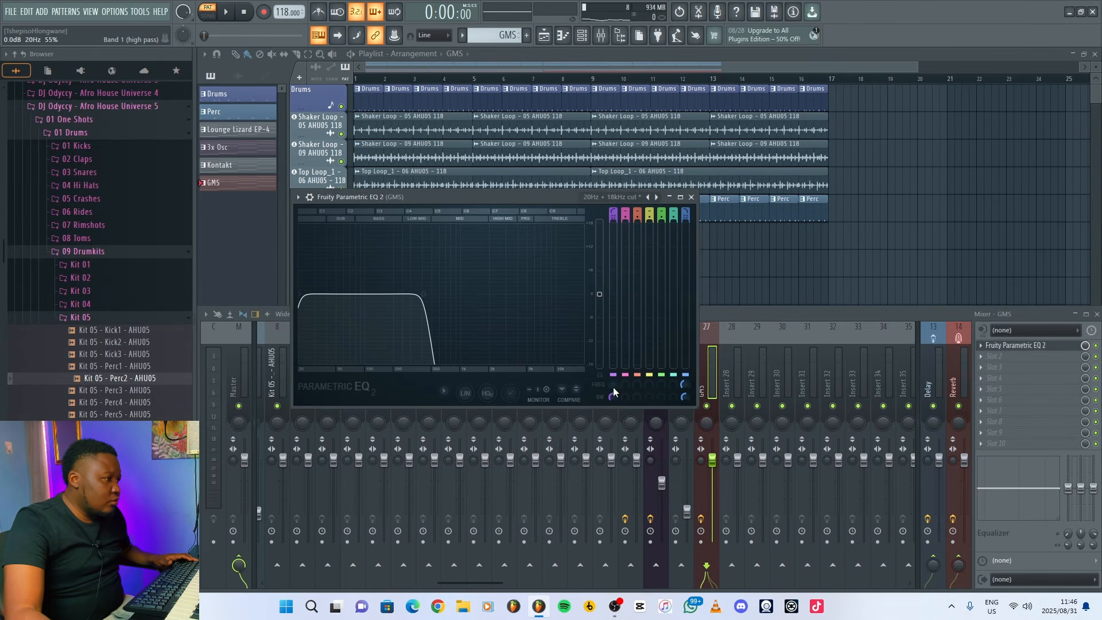
scroll(611, 384, "up", 6)
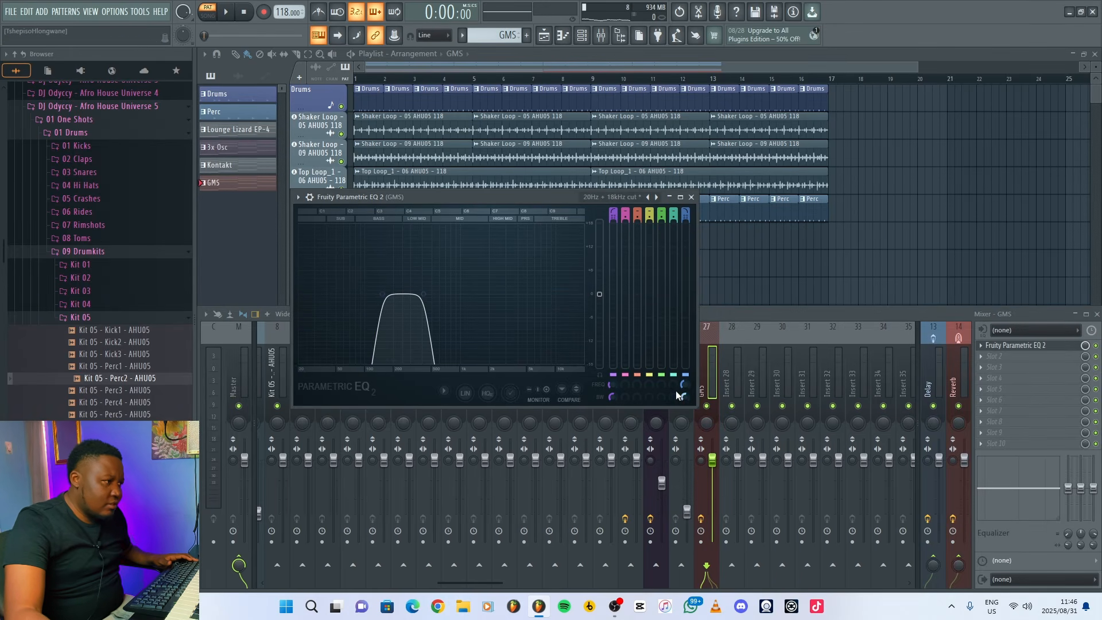
key("space")
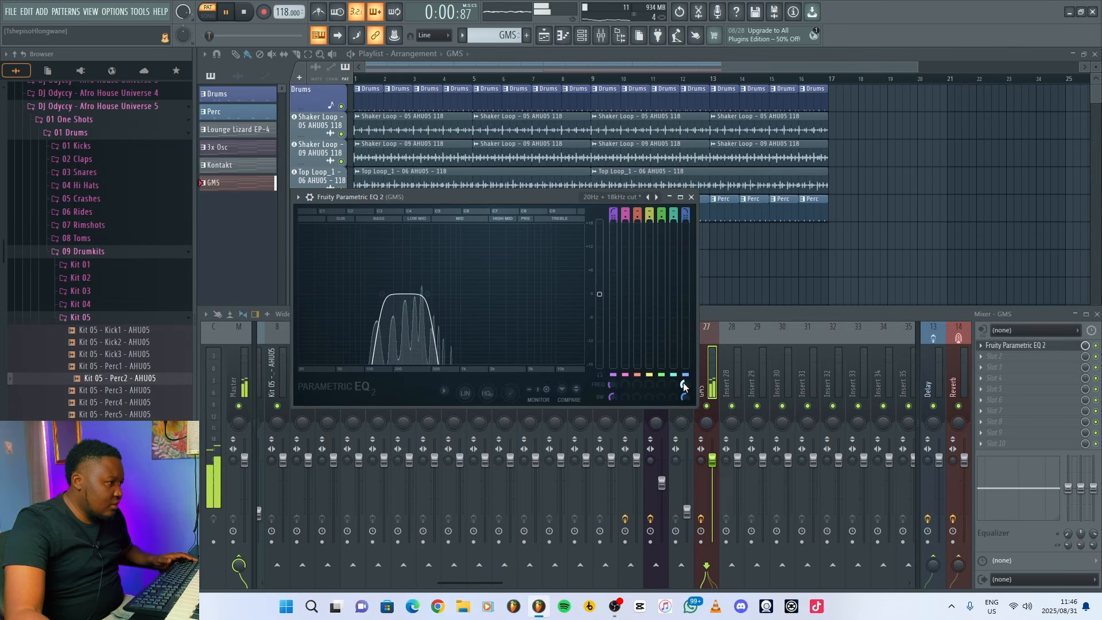
Lower the GMS mixer track's fader to about 64% (-8.8 dB) during playback and close its EQ.
left_click_drag(719, 464, 720, 493)
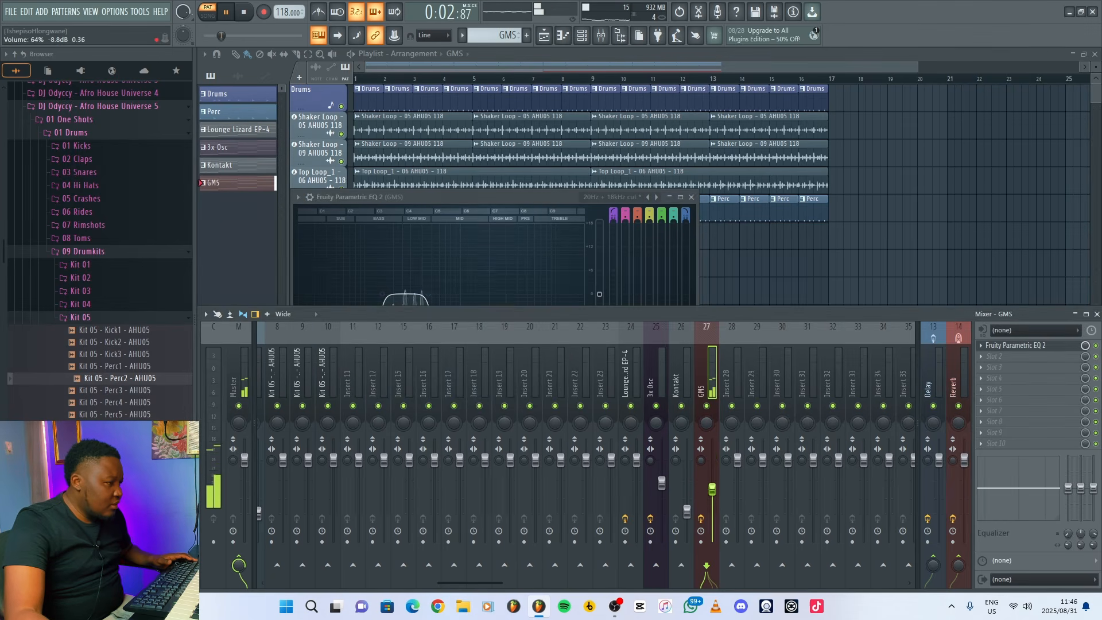
left_click_drag(534, 200, 622, 199)
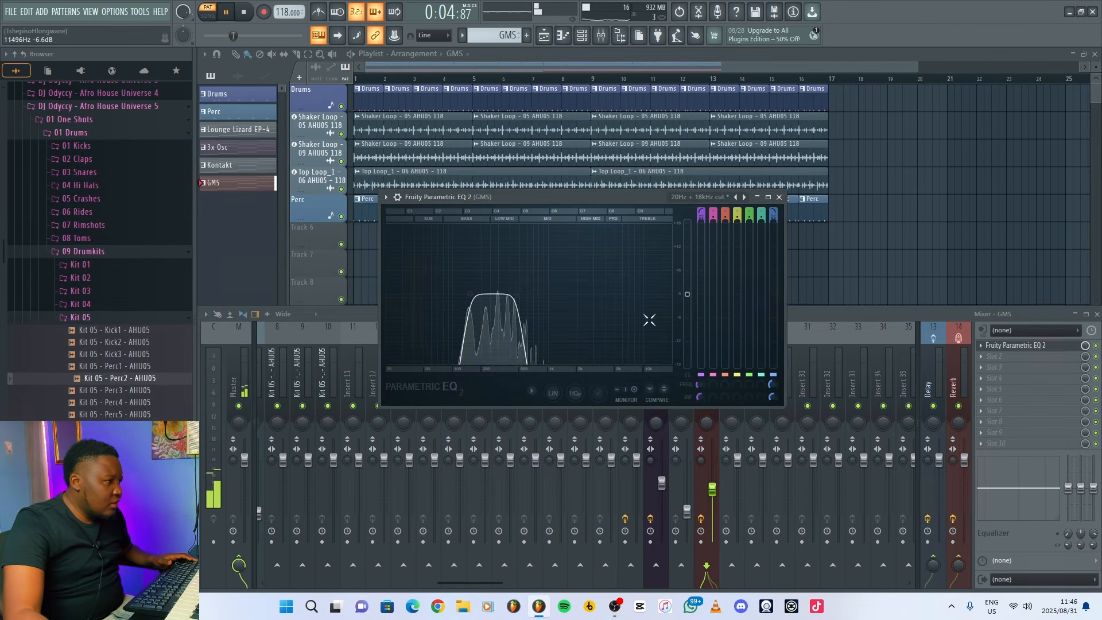
left_click(778, 198)
key("F9")
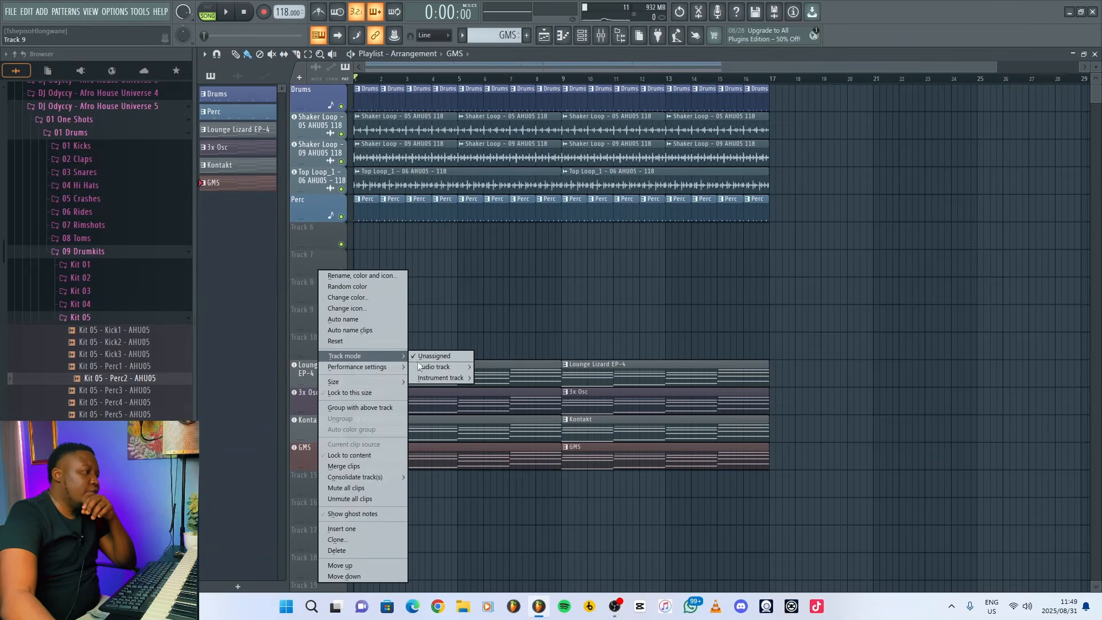
Add Kepler as an instrument track on Track 9 and load its Bassguitar 1 preset.
mouse_move(442, 376)
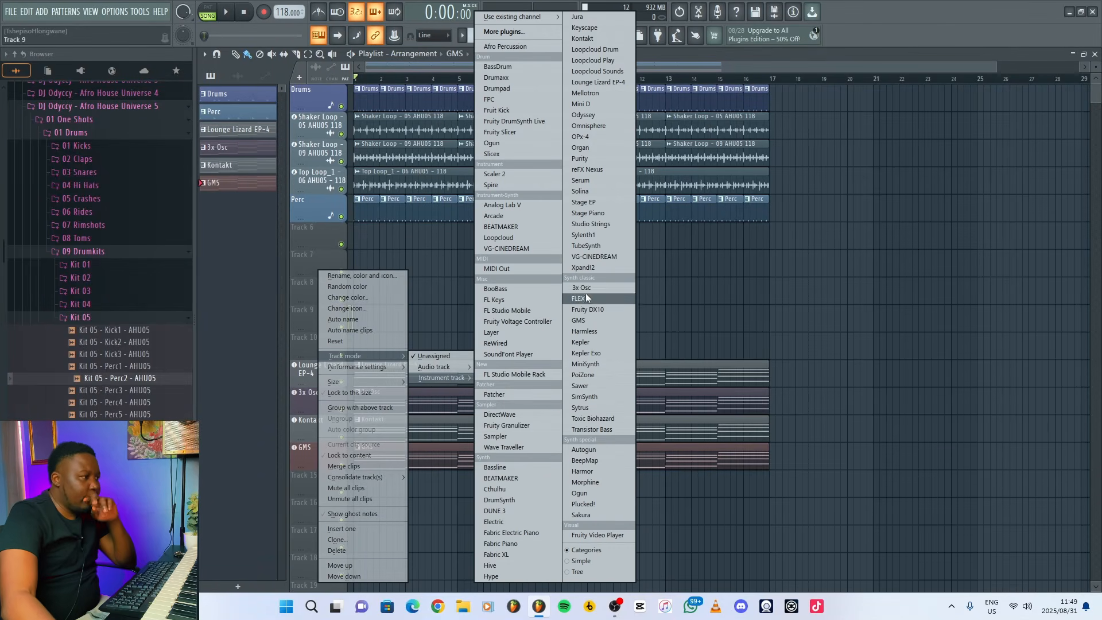
left_click(590, 342)
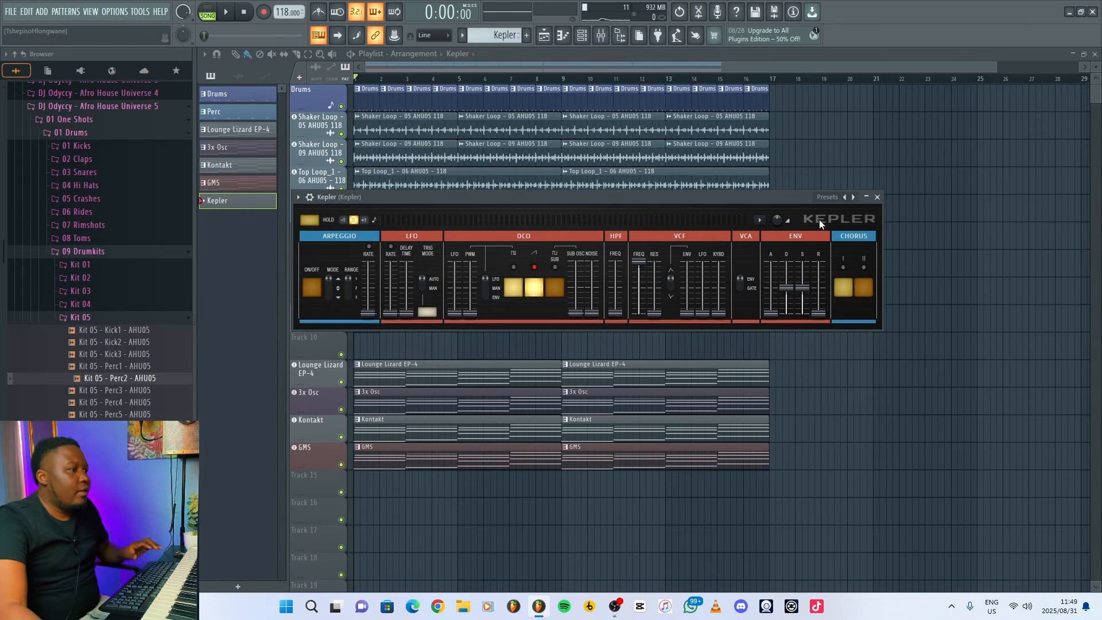
left_click(852, 195)
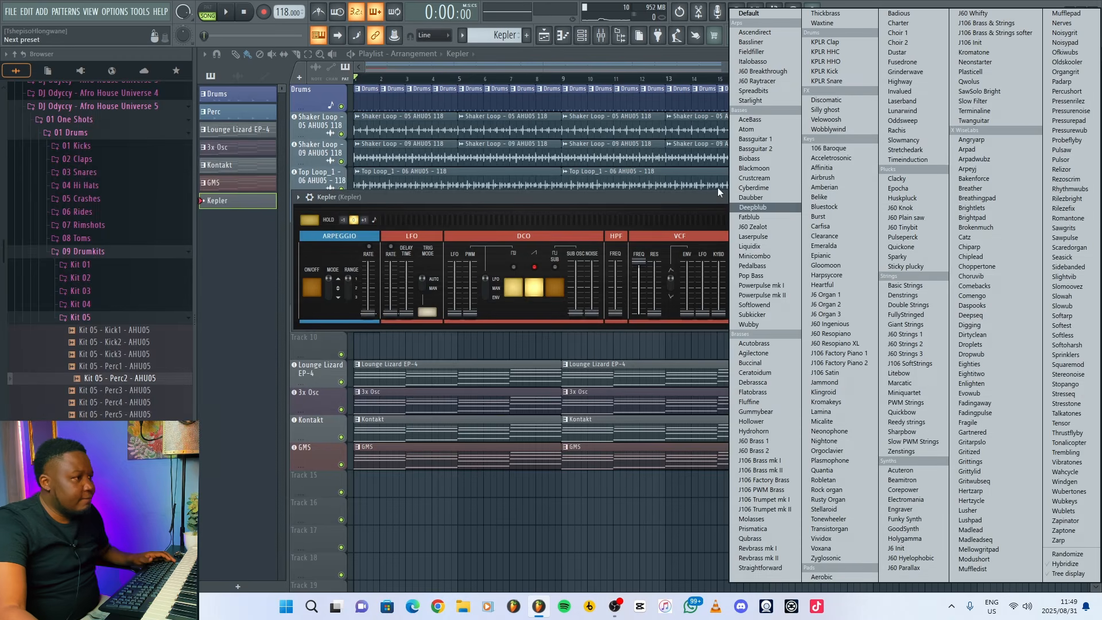
left_click(755, 139)
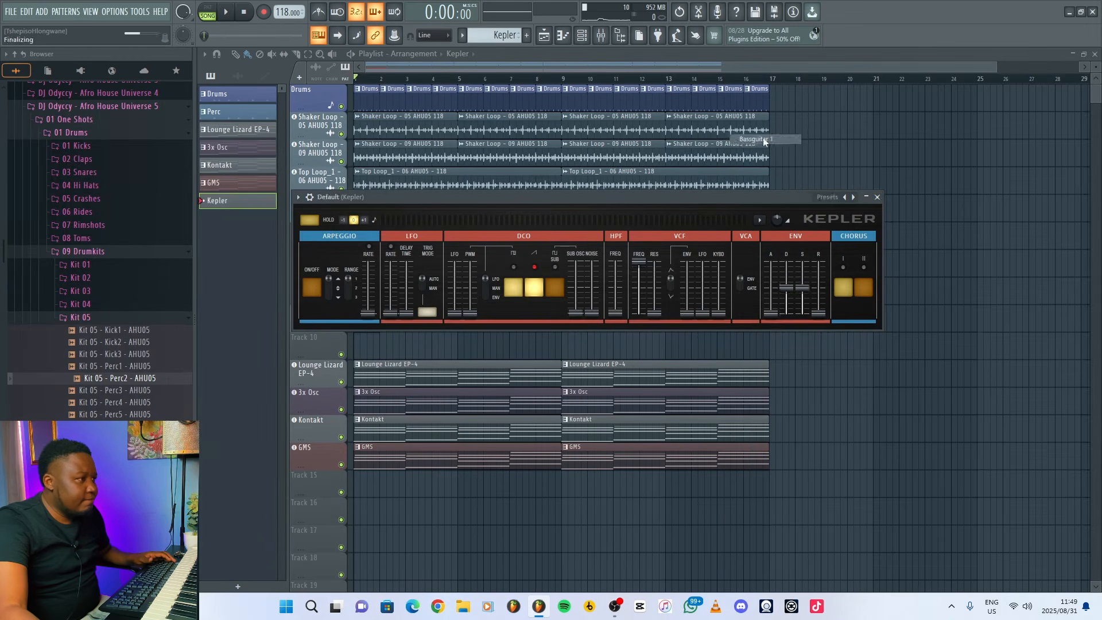
left_click(876, 197)
Copy the lowest chord notes (C4, D4, E4, G4) from the Lounge Lizard EP-4 pattern into the Kepler pattern.
double_click(423, 380)
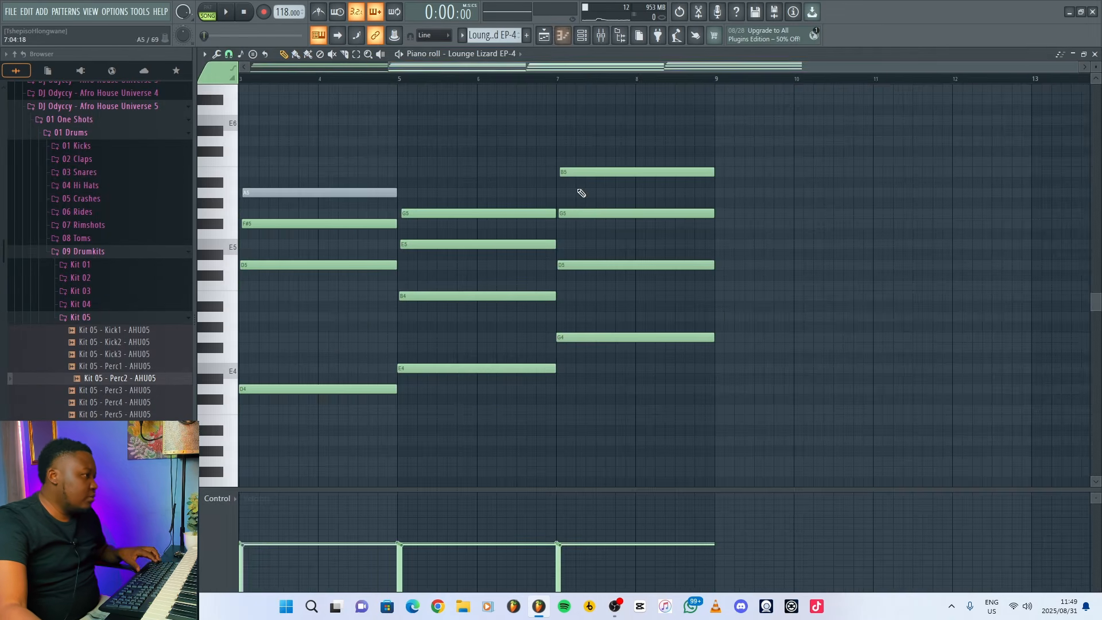
left_click_drag(905, 363, 218, 234)
left_click_drag(142, 235, 143, 236)
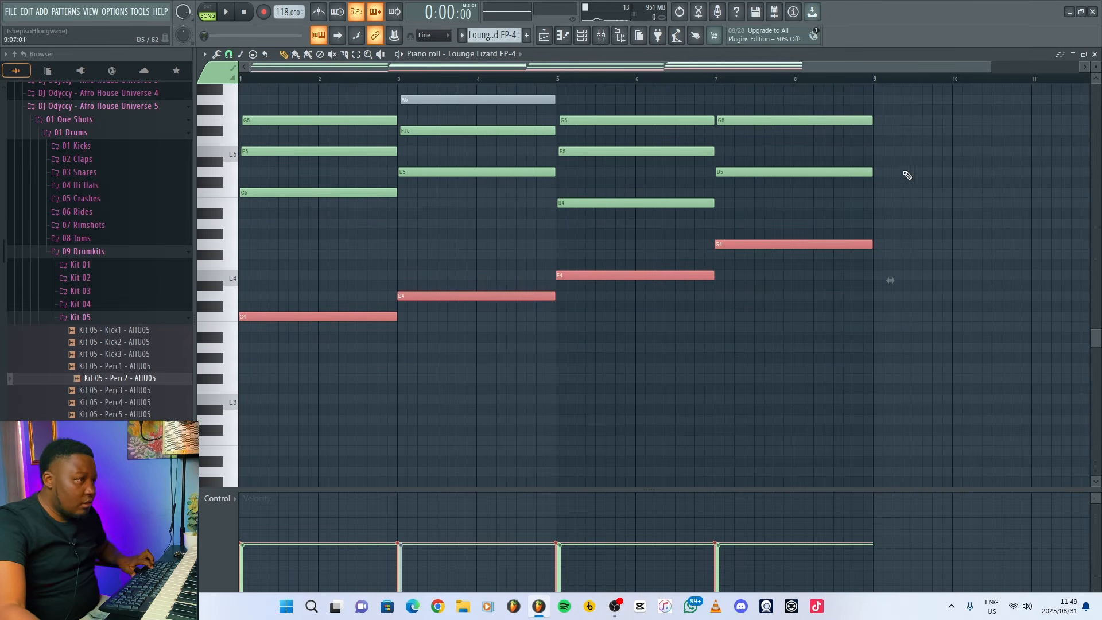
left_click(1095, 54)
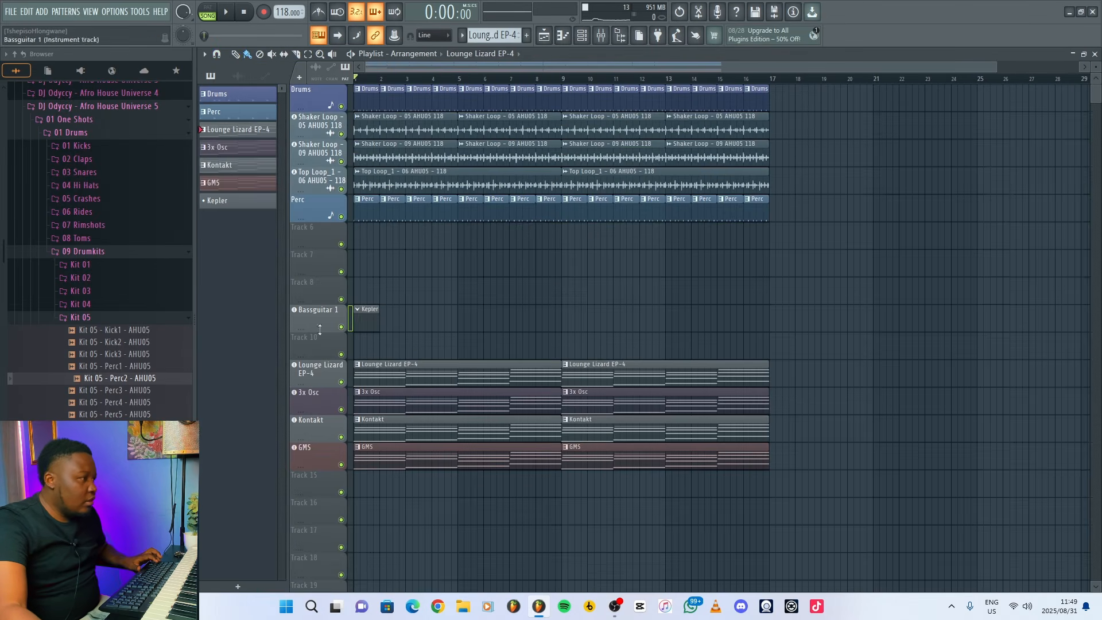
double_click(357, 319)
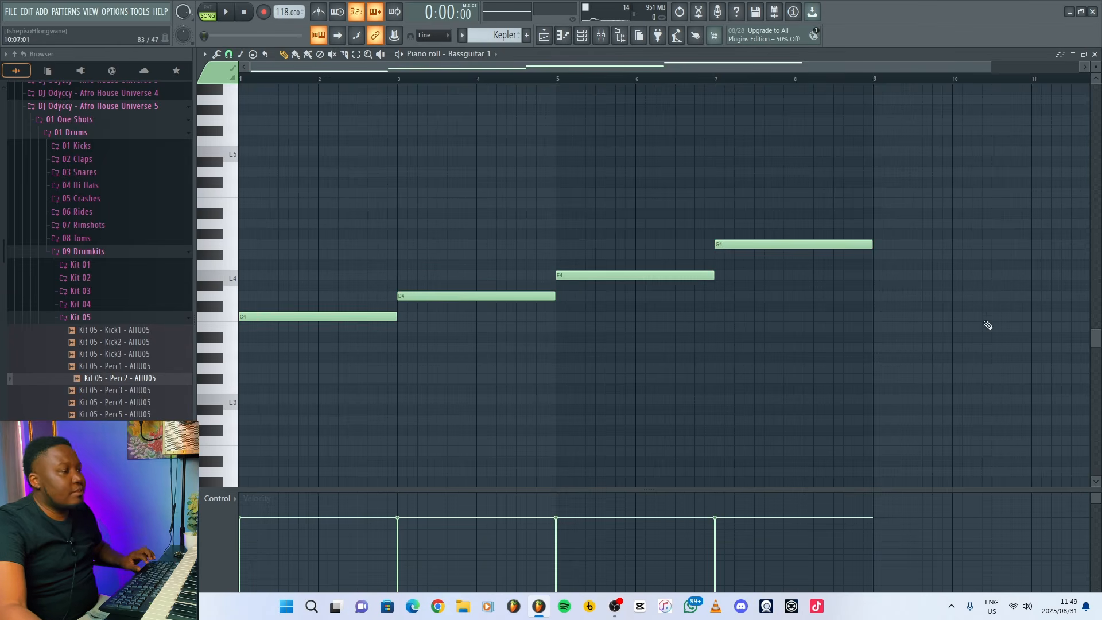
Repeat the Kepler bass clip at bar 9 while playing the song to check the bassline.
key("space")
key("F7")
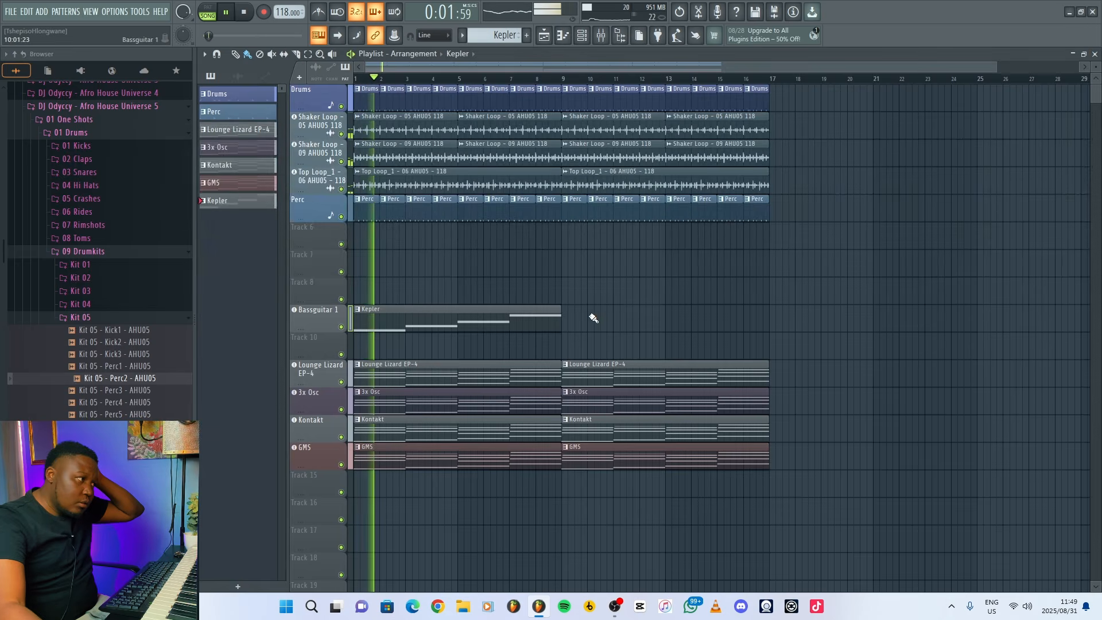
left_click(566, 319)
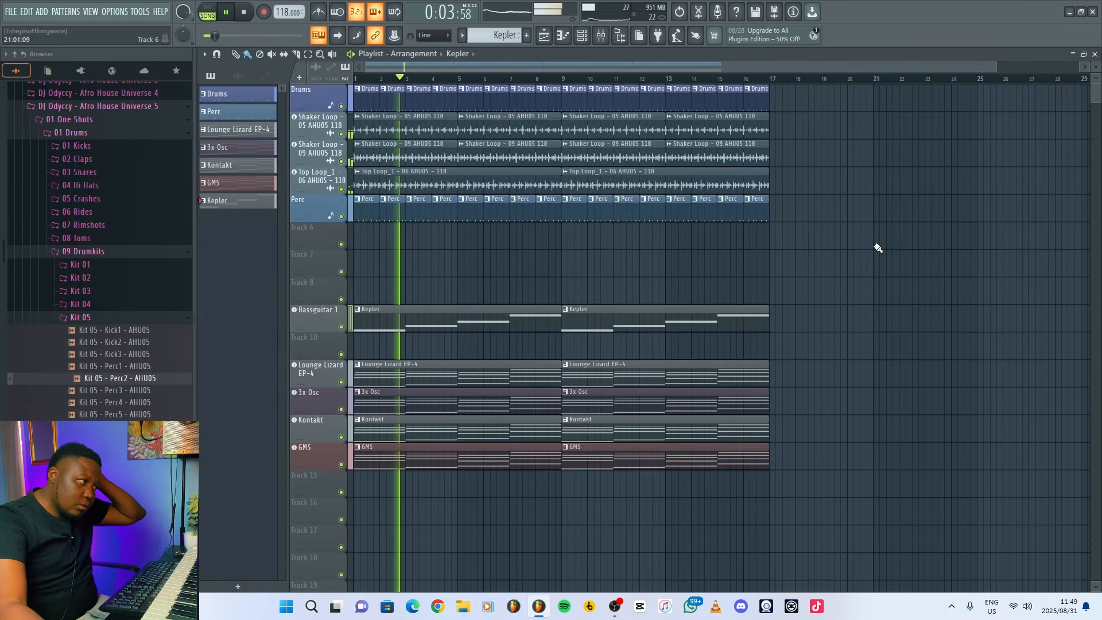
key("space")
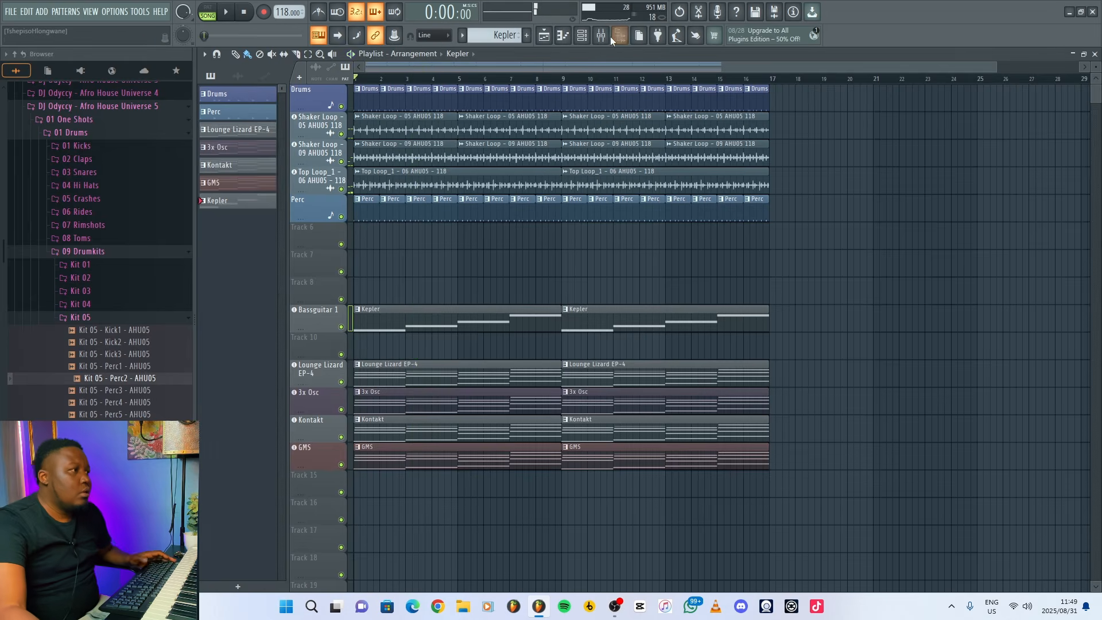
Add Kickstart 2 to the Bassguitar 1 mixer track and choose the third ducking curve in its upper row.
key("F9")
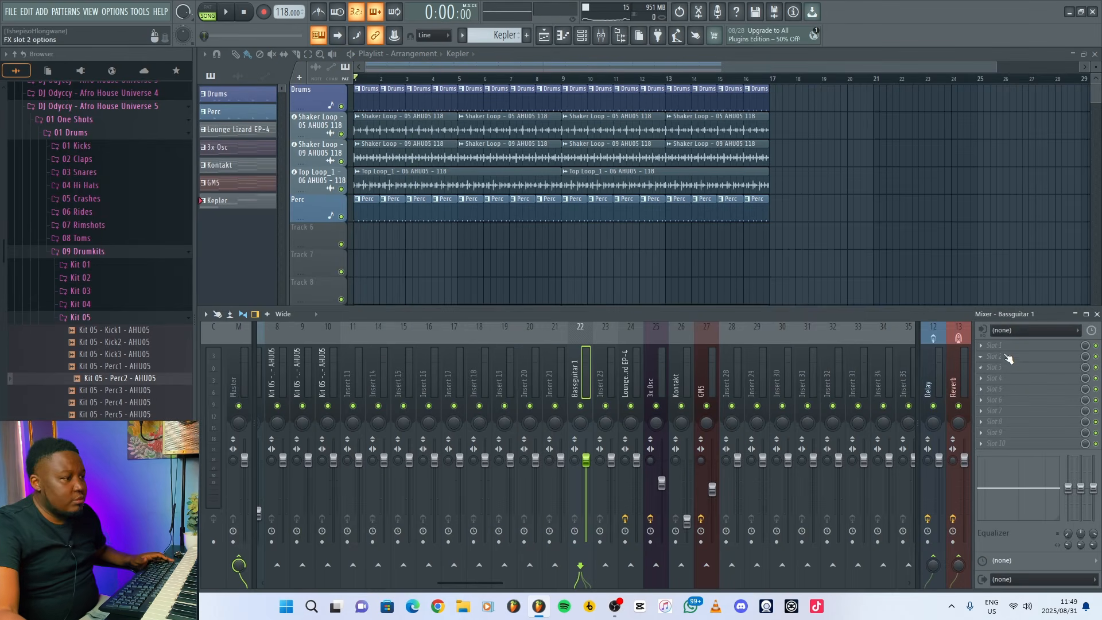
left_click(987, 346)
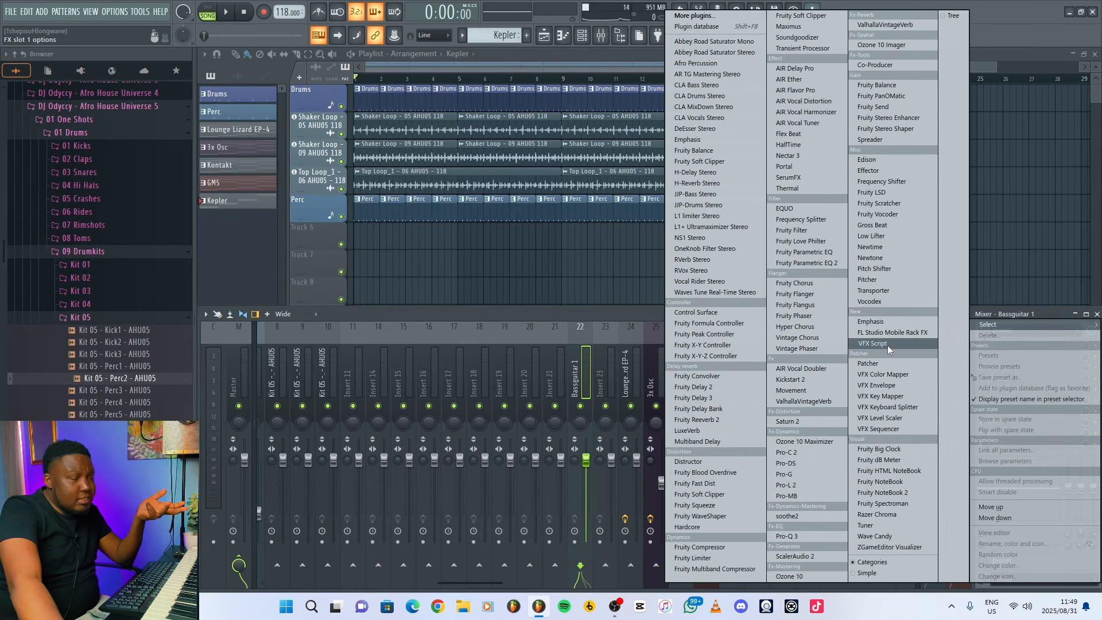
left_click(797, 380)
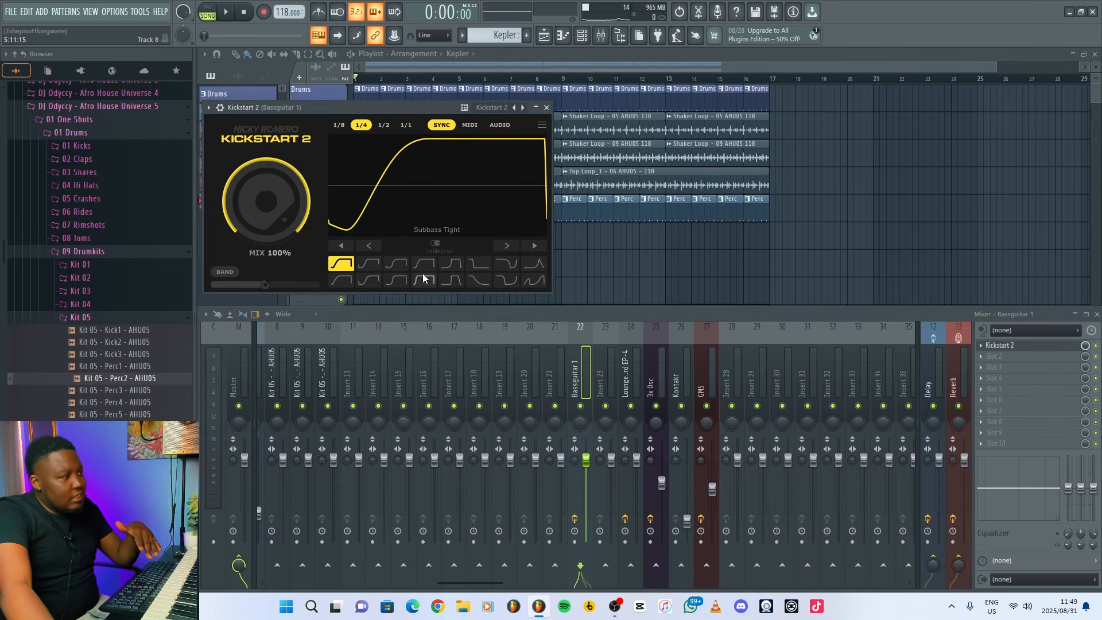
left_click(404, 263)
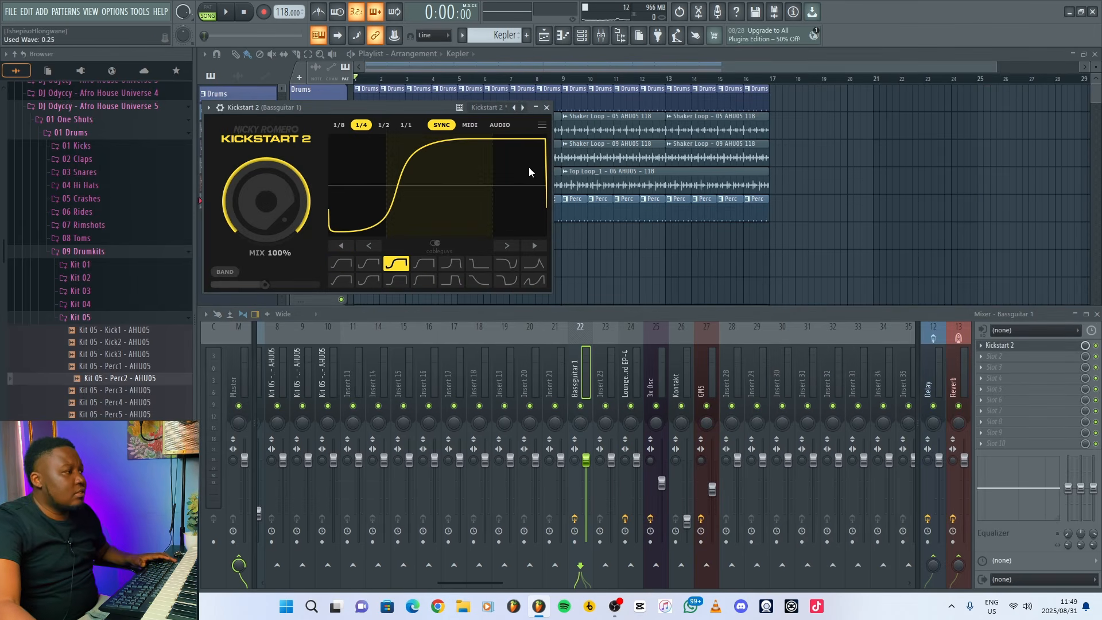
Play the ducked bassline, then add reFX Nexus with its PL UK Pikes 1 preset as an instrument track on Track 10.
key("space")
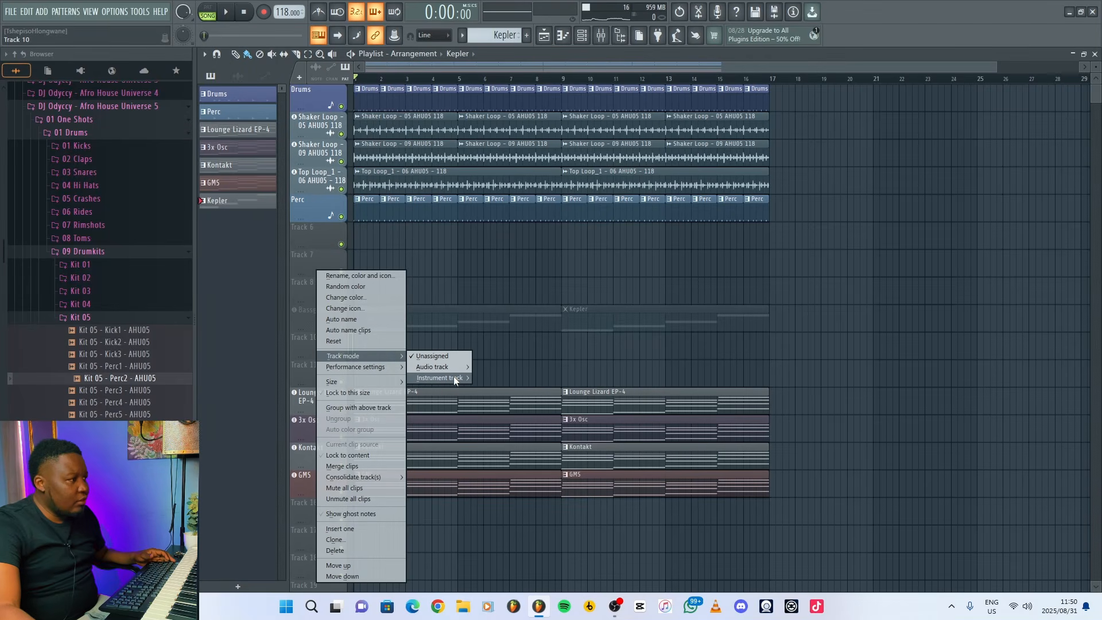
mouse_move(454, 376)
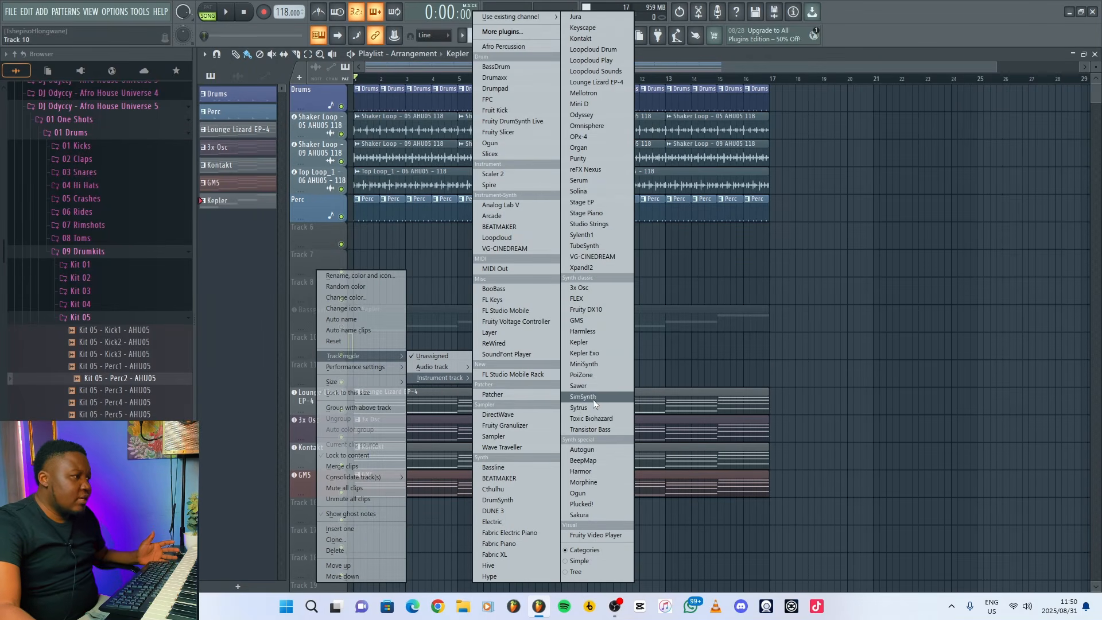
left_click(591, 167)
left_click(563, 322)
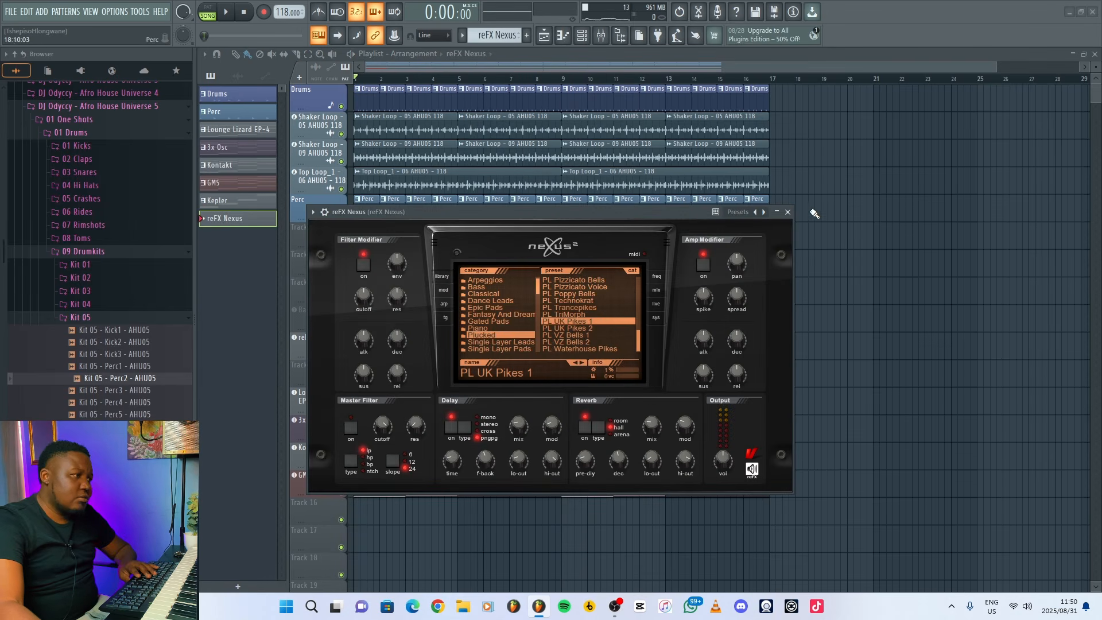
left_click(788, 212)
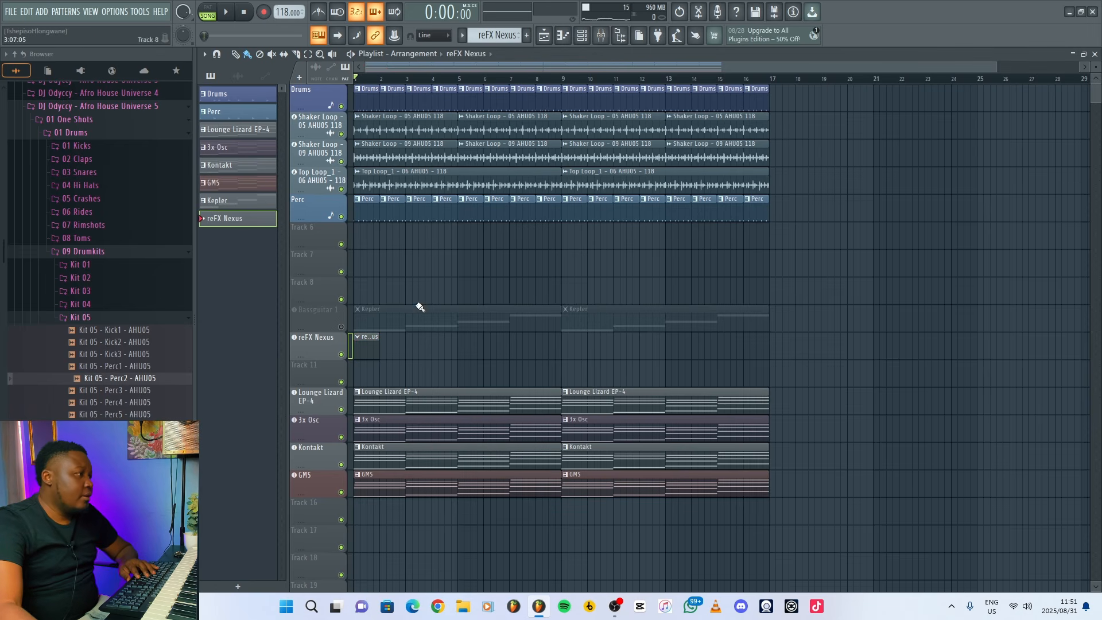
Switch off the delay in reFX Nexus and play the song briefly alongside its empty pattern.
left_click(330, 342)
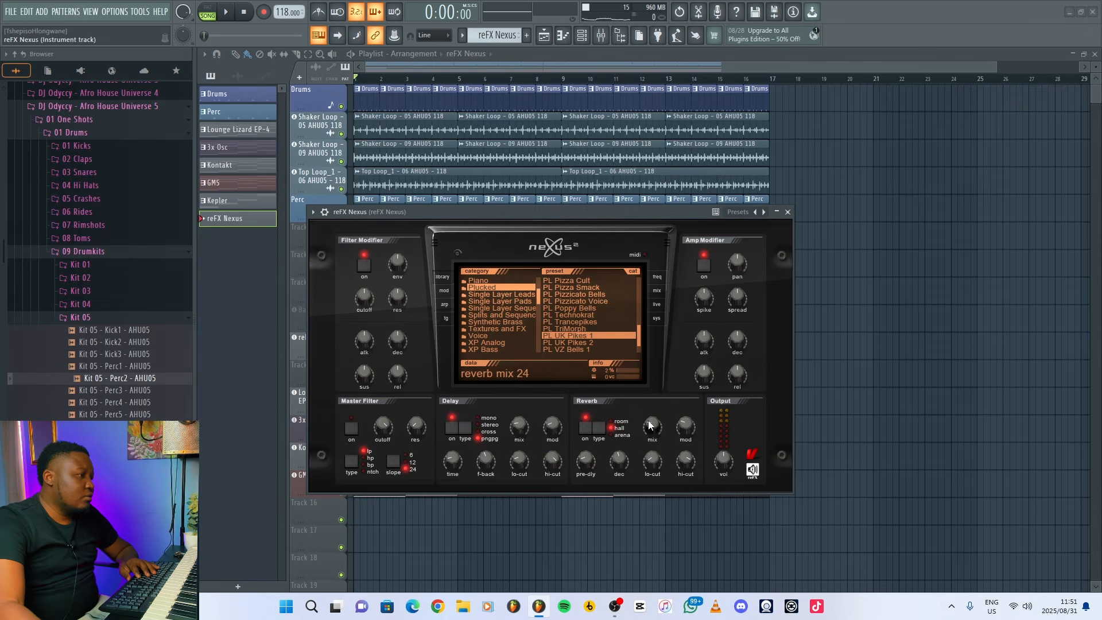
left_click(452, 428)
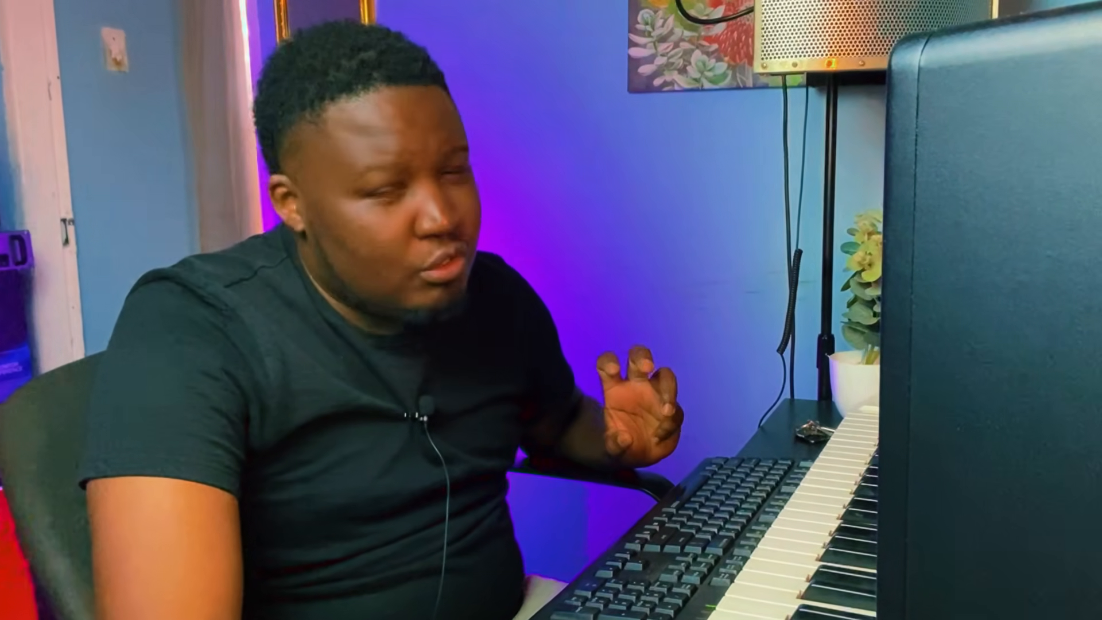
key("space")
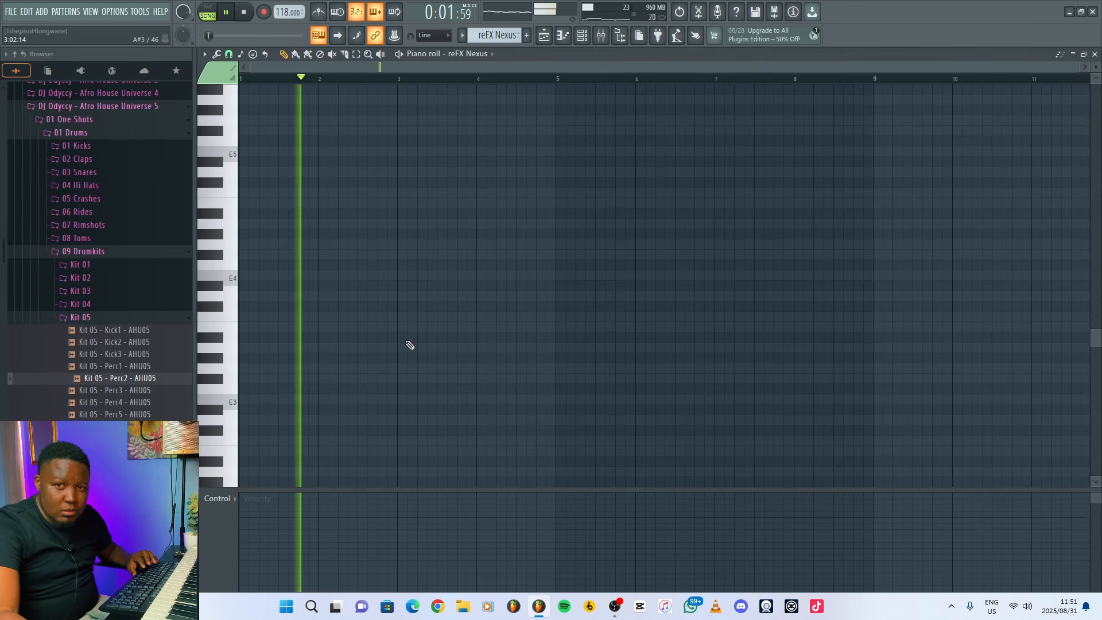
key("space")
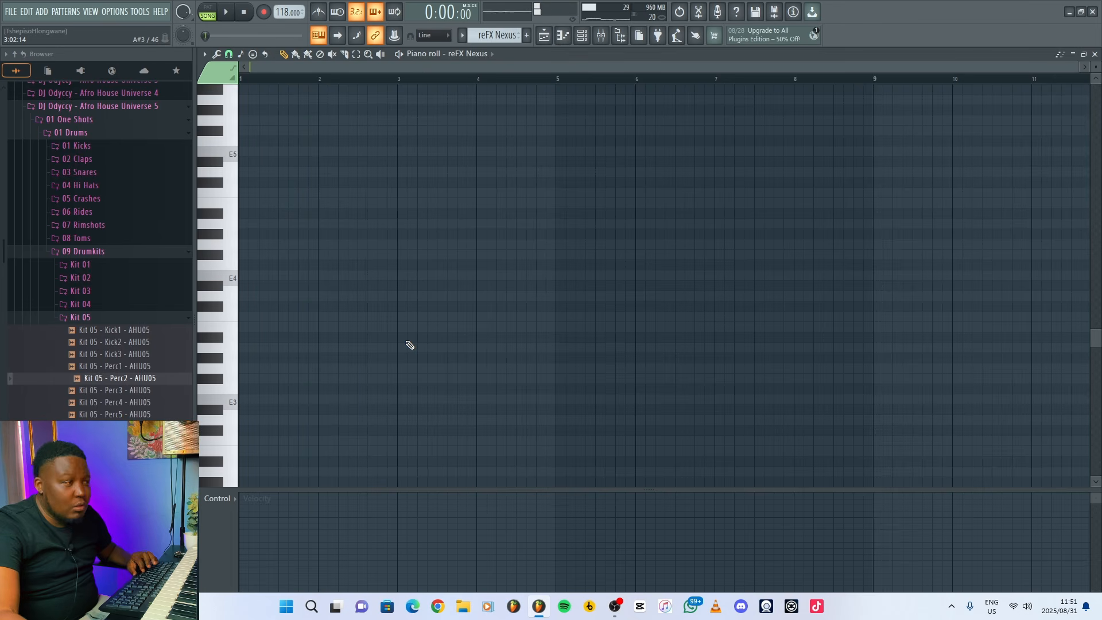
Enter six short E3 notes on steps 1, 4, 7, 9, 12 and 15 of the reFX Nexus pattern and play them back.
left_click(241, 401)
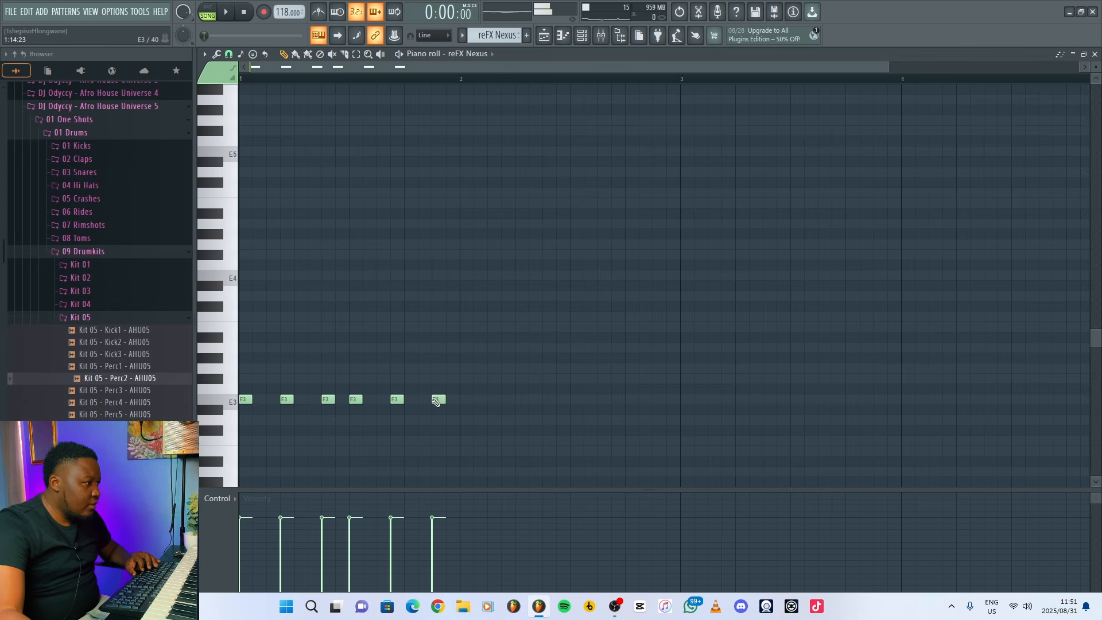
key("space")
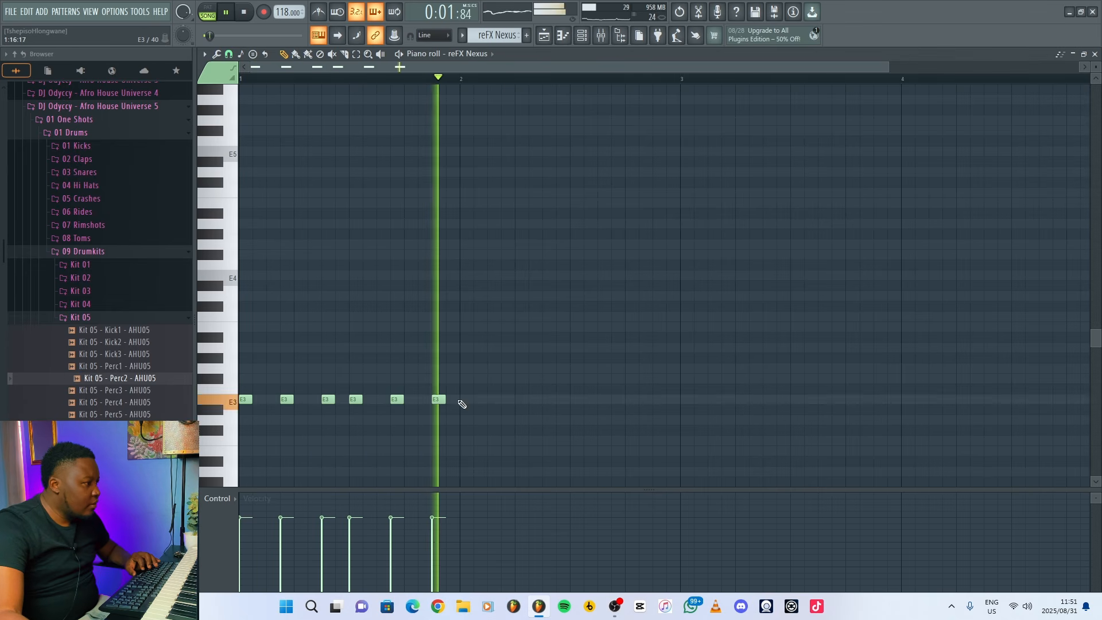
key("space")
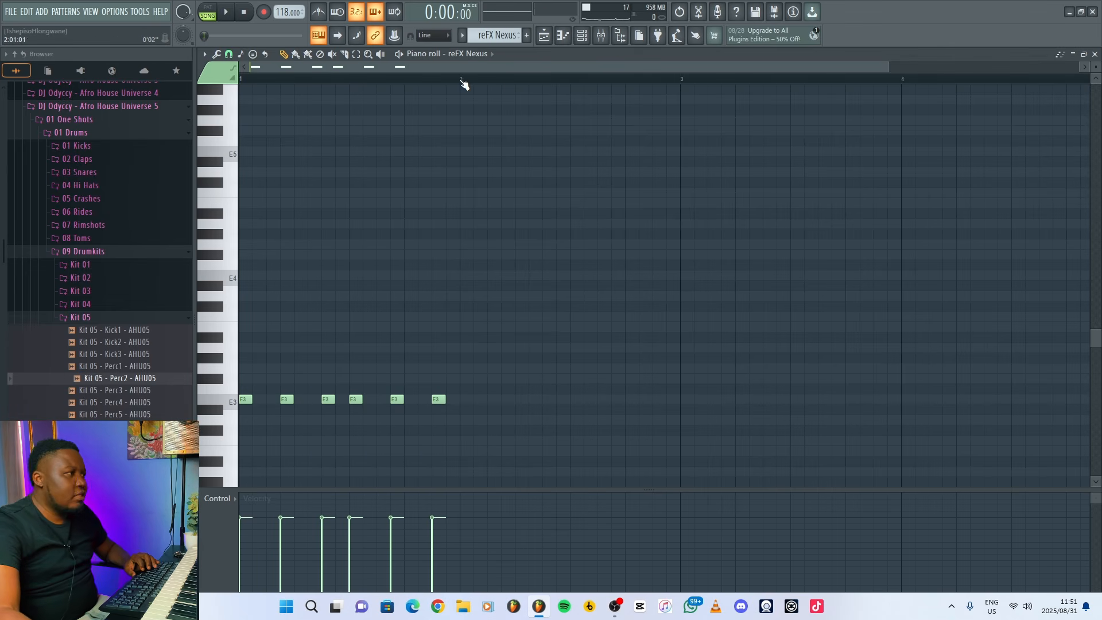
Duplicate the one-bar E3 rhythm three times so the reFX Nexus pattern fills four bars.
left_click_drag(464, 80, 144, 104)
key("ctrl+b")
key("ctrl+b")
key("ctrl+b")
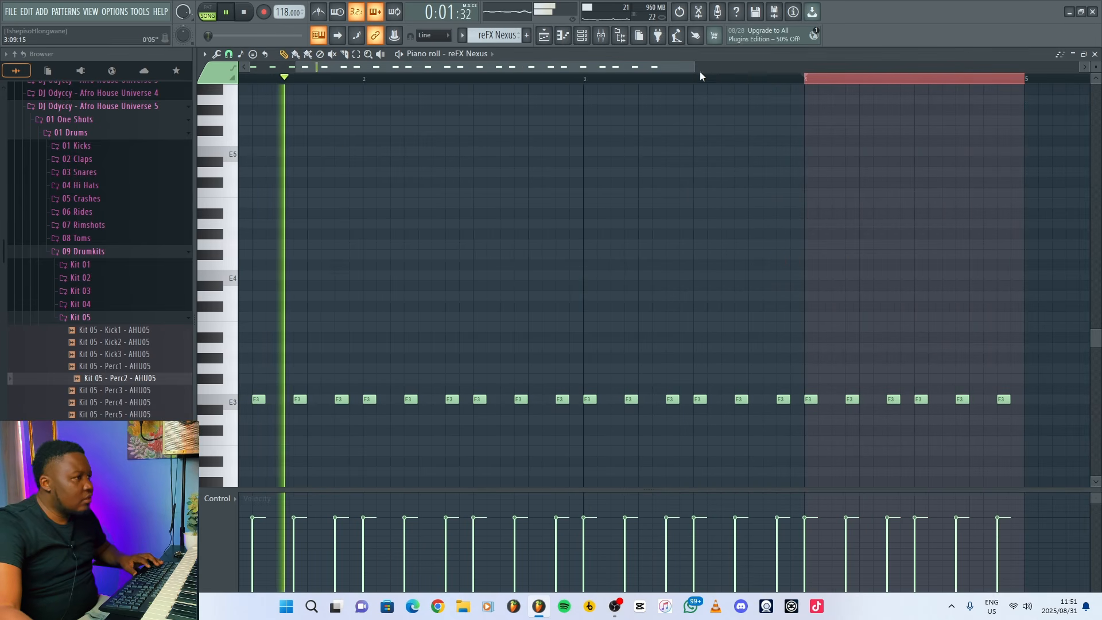
left_click_drag(677, 68, 493, 123)
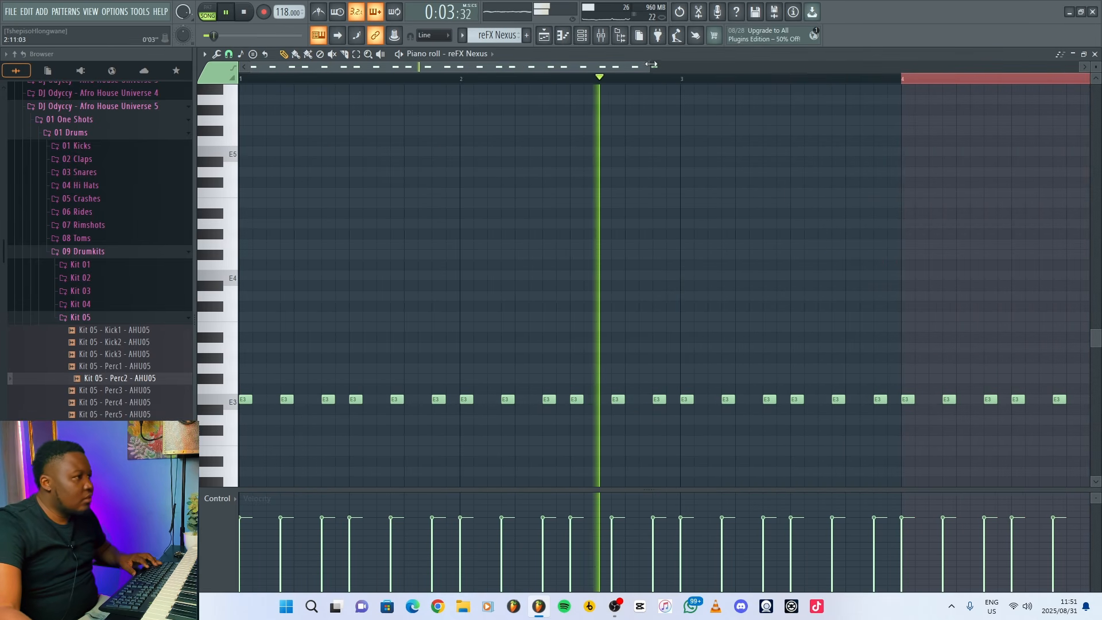
left_click_drag(649, 67, 944, 83)
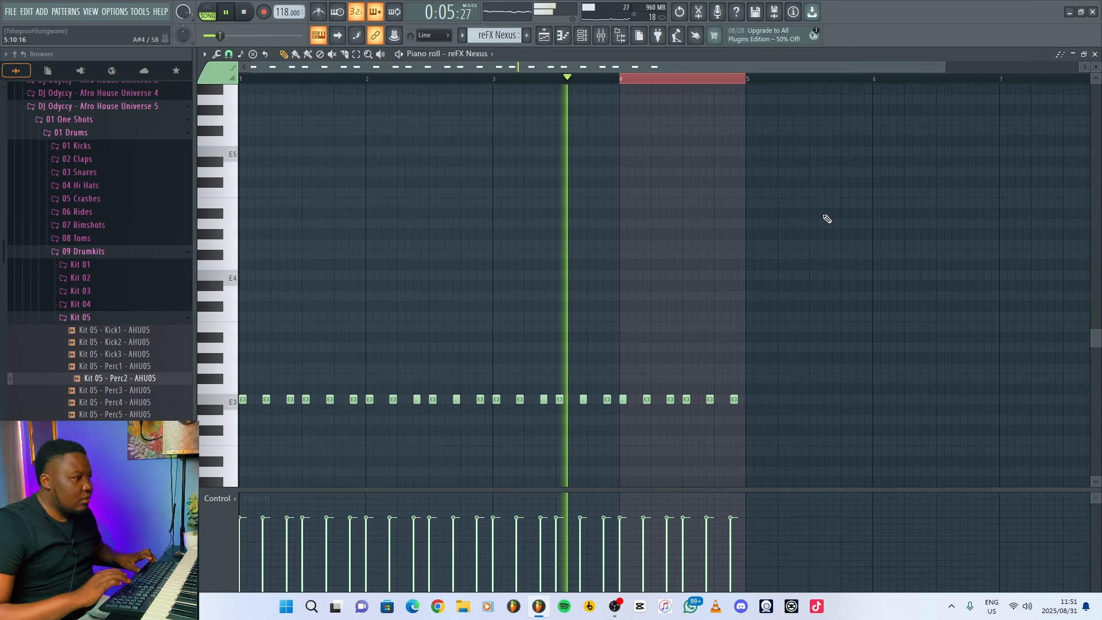
Transpose all the reFX Nexus notes up one octave to E4 and play the song to check them.
key("space")
key("ctrl+Up")
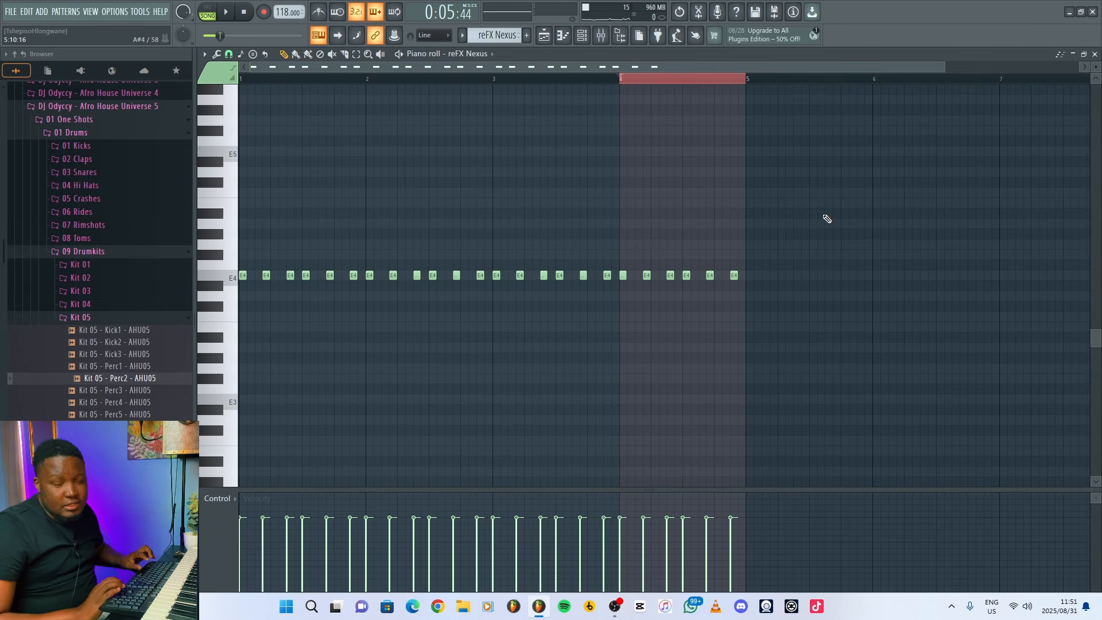
key("space")
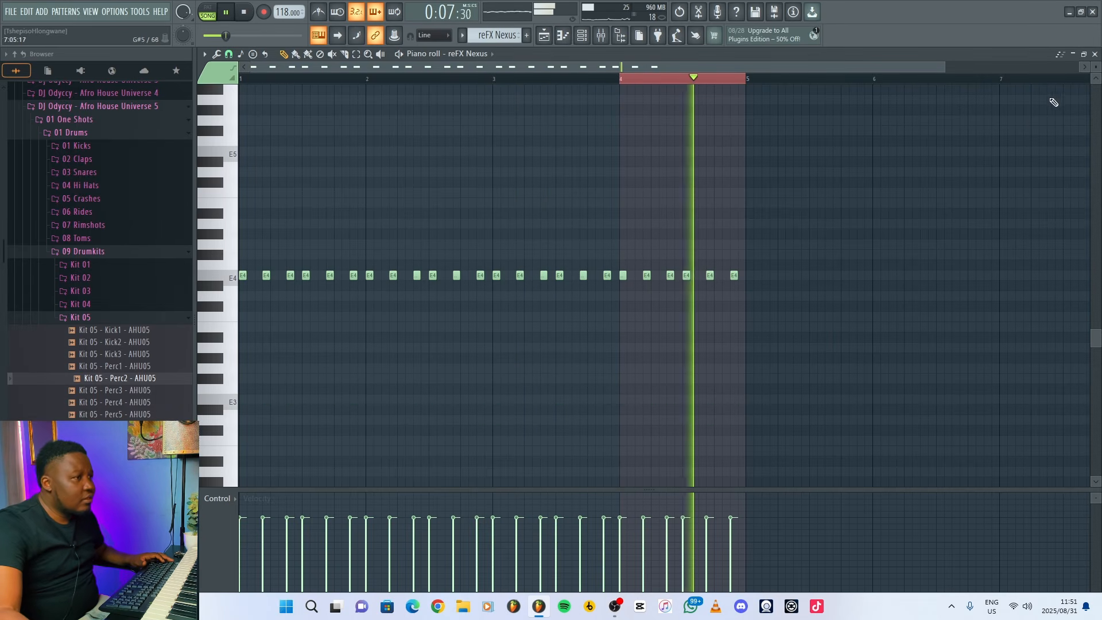
Repeat the reFX Nexus clip through bar 16 in the playlist and unmute the Bassguitar 1 track for playback.
key("F5")
key("space")
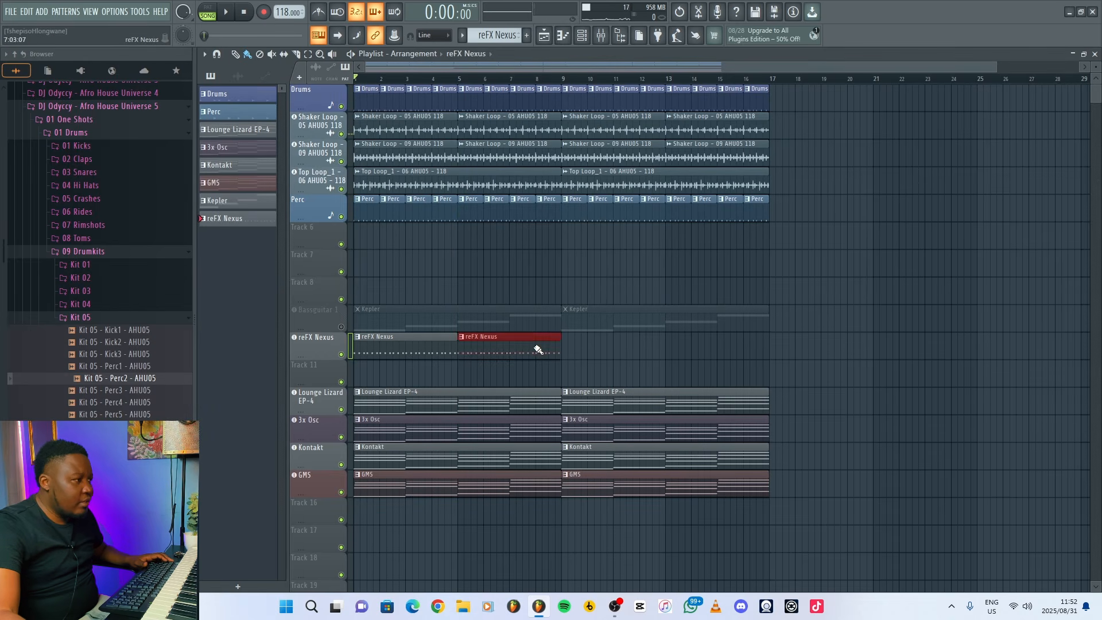
left_click_drag(538, 349, 689, 349)
left_click(341, 327)
key("space")
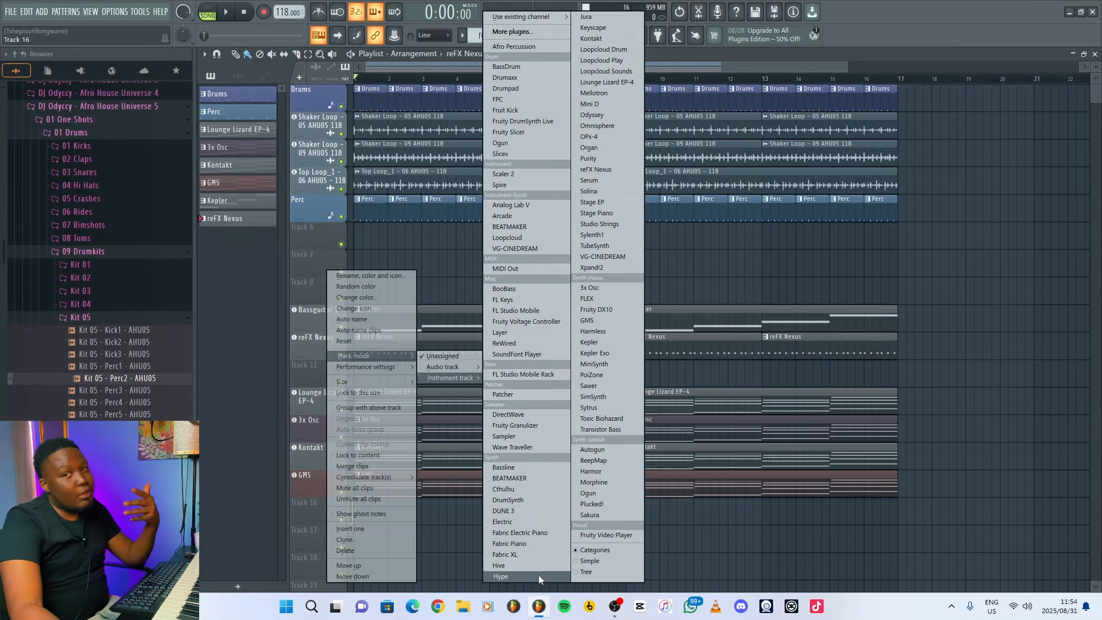
Add Hype as an instrument track on Track 16 and try its Pluck Hard presets Muted Spike and Steely Percussive Echo.
left_click(539, 574)
left_click_drag(446, 105, 601, 149)
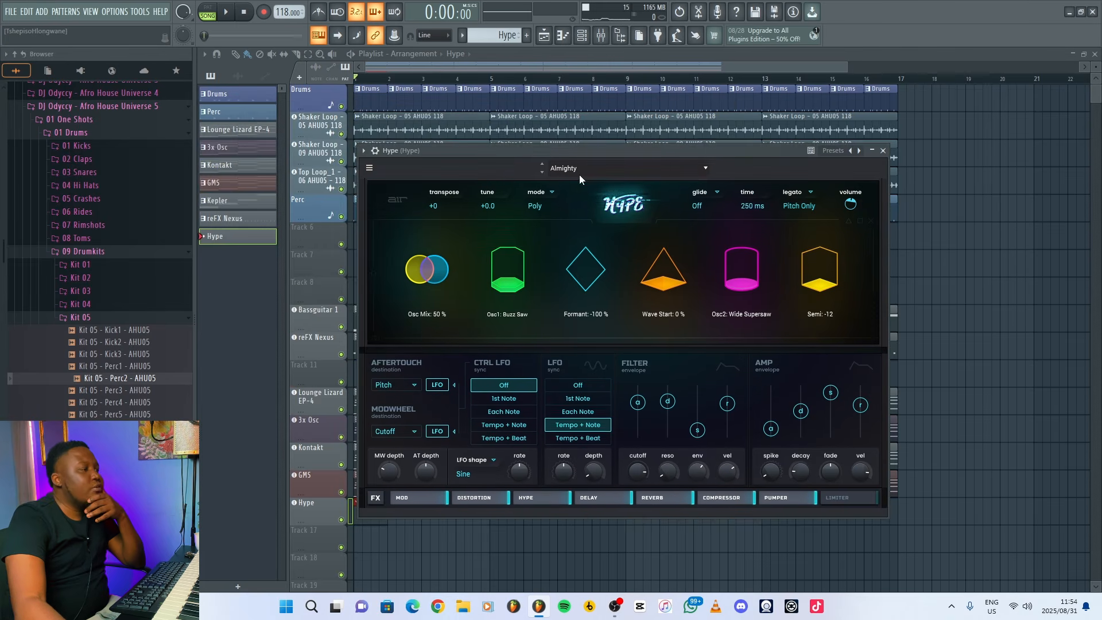
left_click(579, 168)
mouse_move(622, 439)
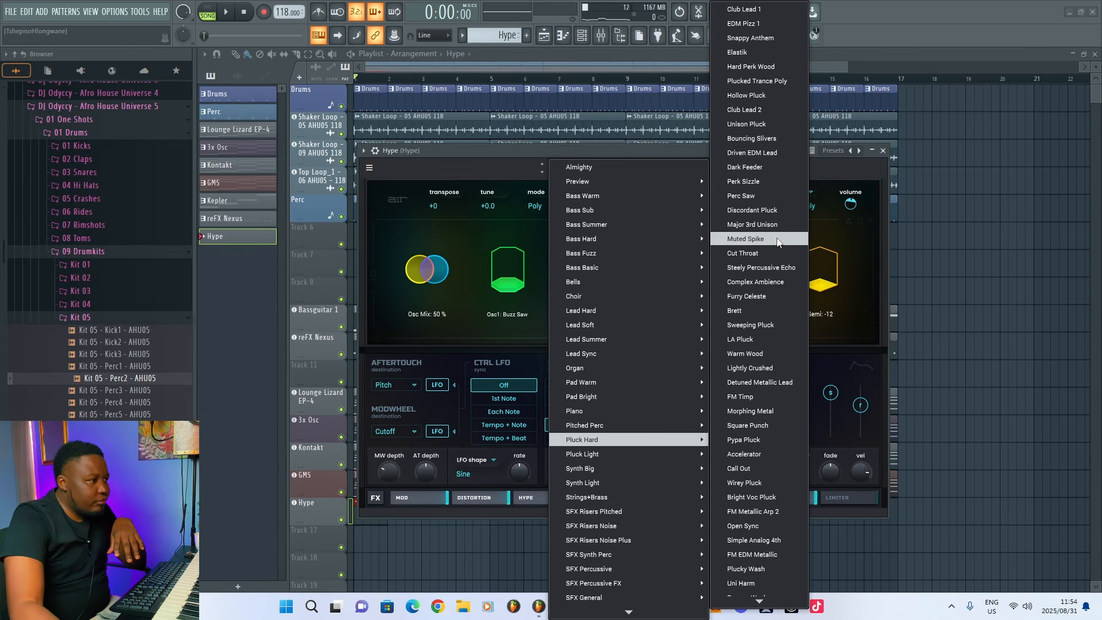
left_click(777, 241)
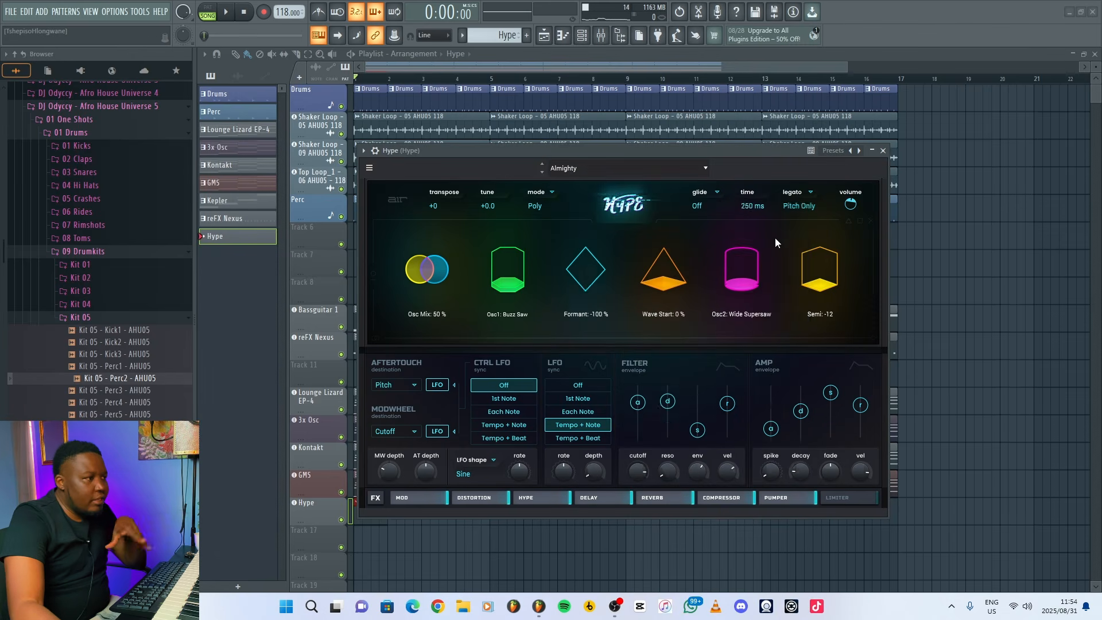
left_click(882, 150)
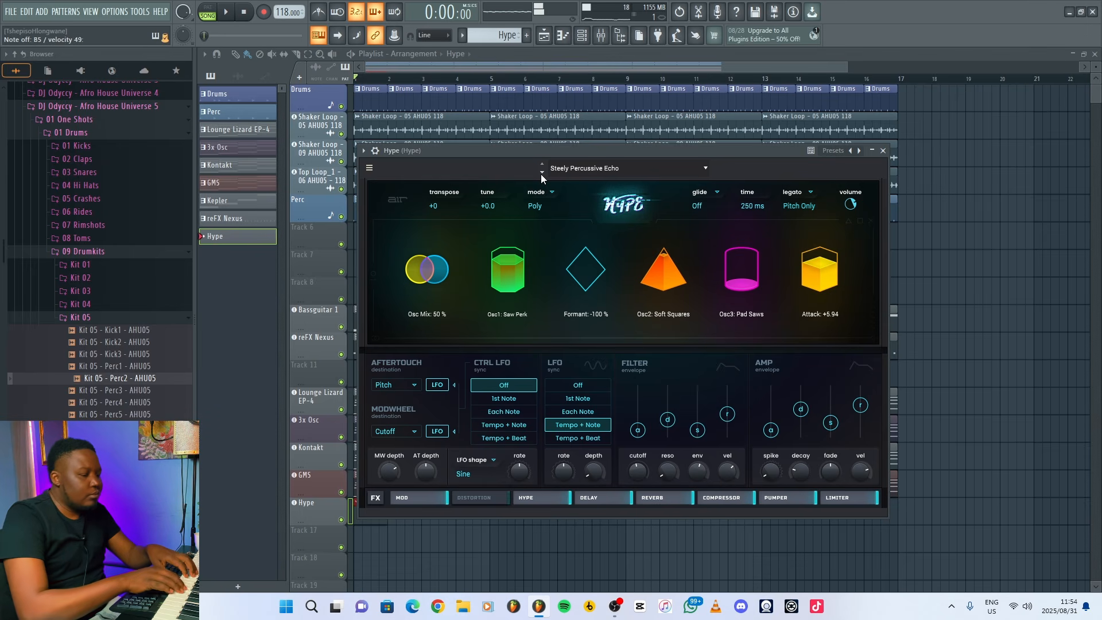
Enter a three-note pluck phrase of E5, C6 and B5 on steps 1, 4 and 7 of the Hype pattern, checking it by playback.
left_click(244, 245)
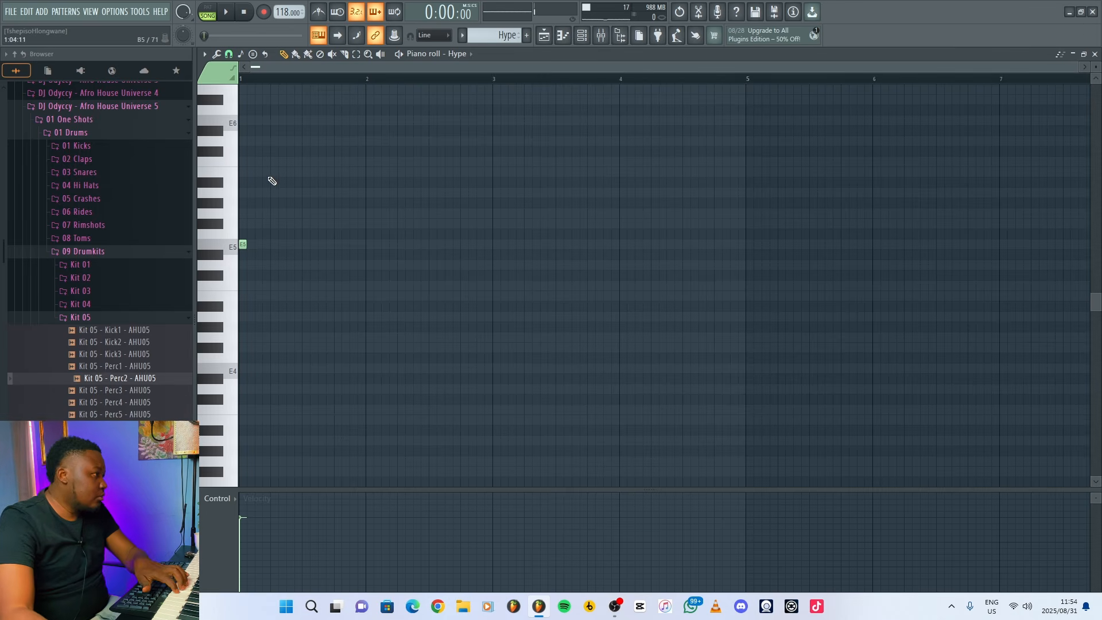
key("space")
key("space")
key("space")
key("space")
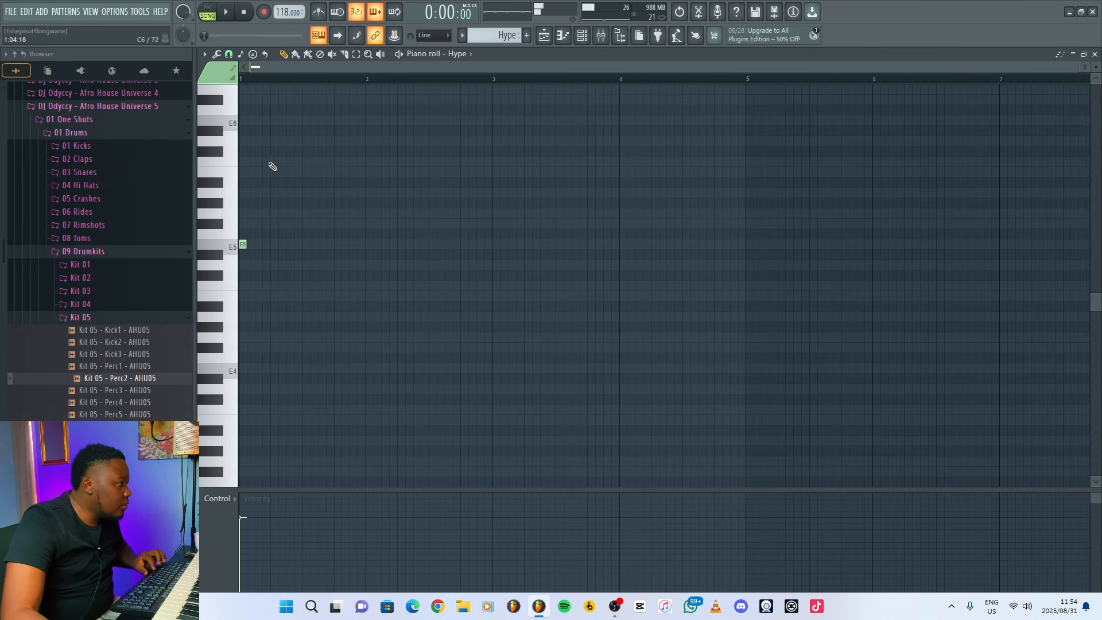
key("space")
left_click(265, 161)
key("space")
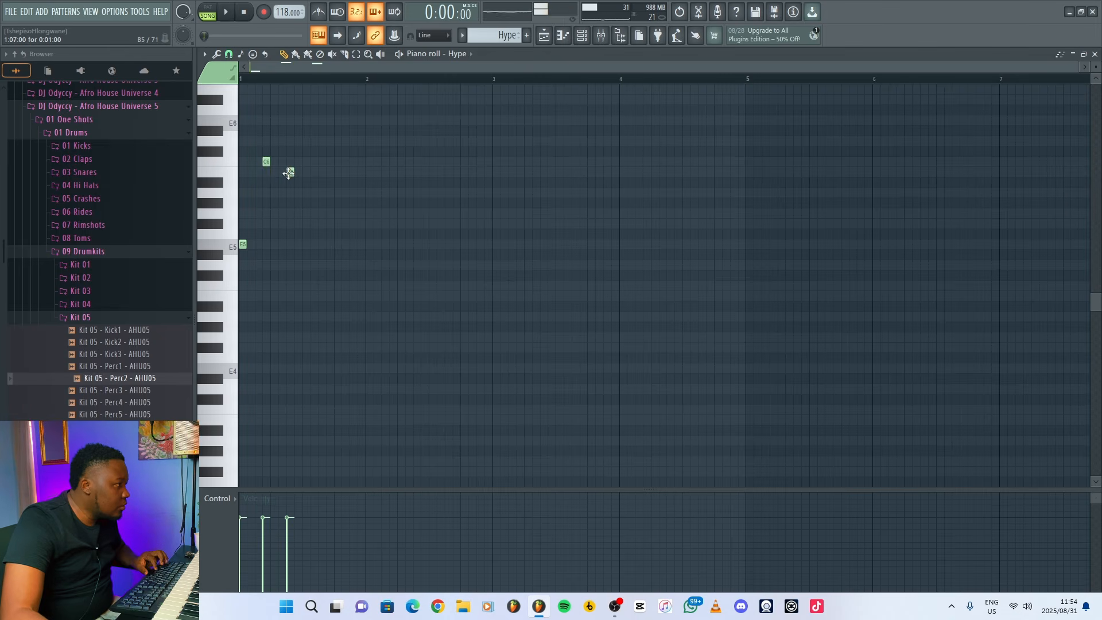
key("space")
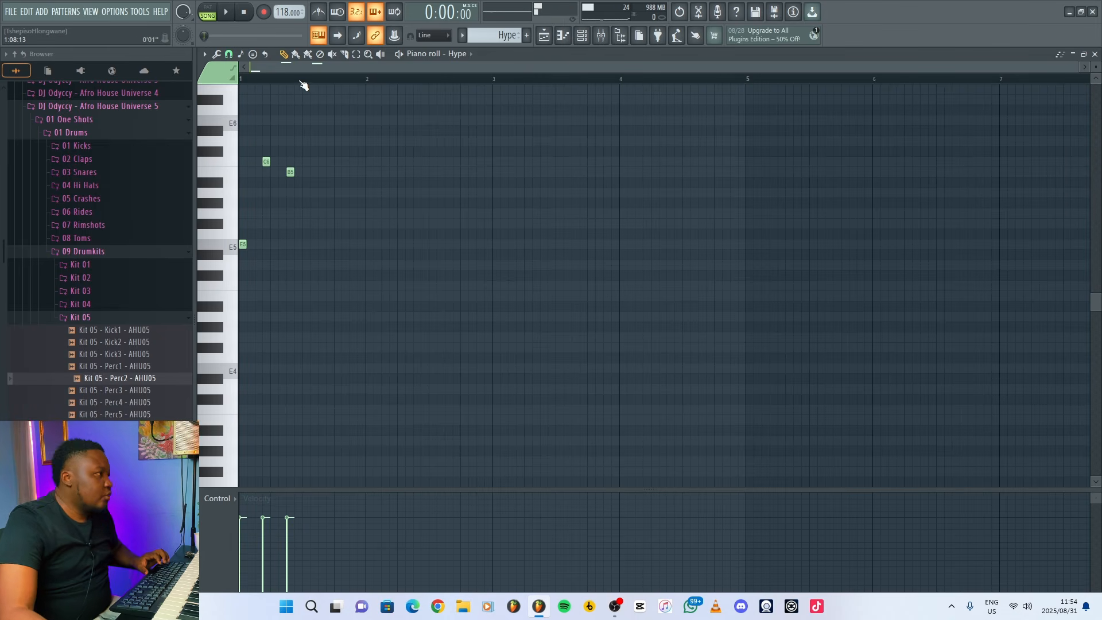
Duplicate the half-bar E5, C6, B5 phrase until the Hype pattern fills four bars, then deselect the notes.
left_click_drag(304, 83, 138, 84)
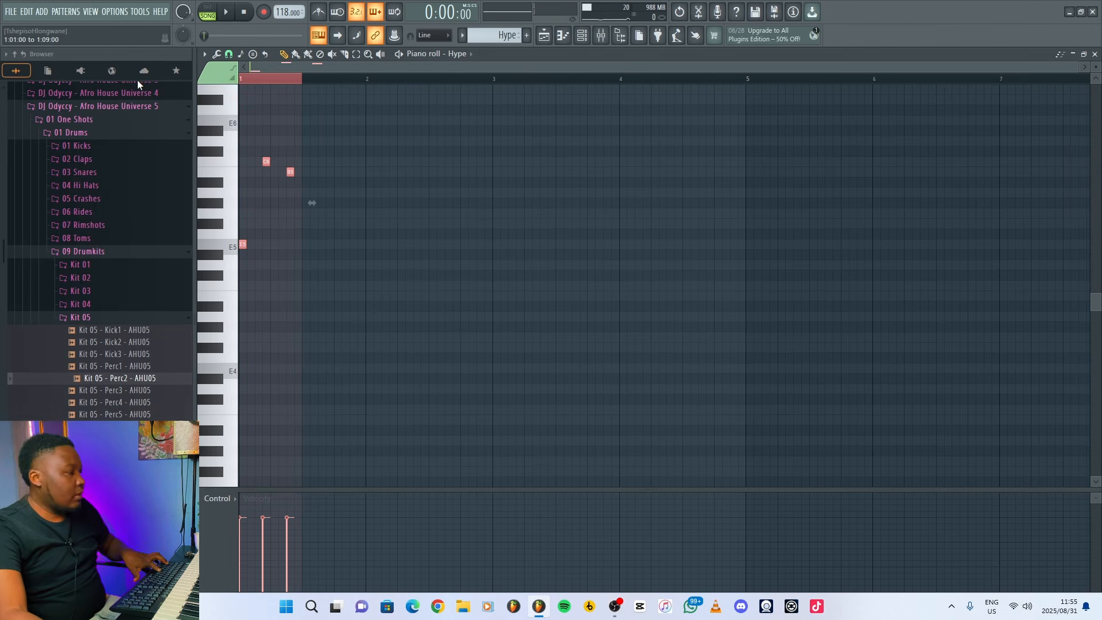
key("ctrl+b")
key("ctrl+b")
key("ctrl+b")
key("ctrl+b")
key("ctrl+b")
key("ctrl+b")
key("ctrl+b")
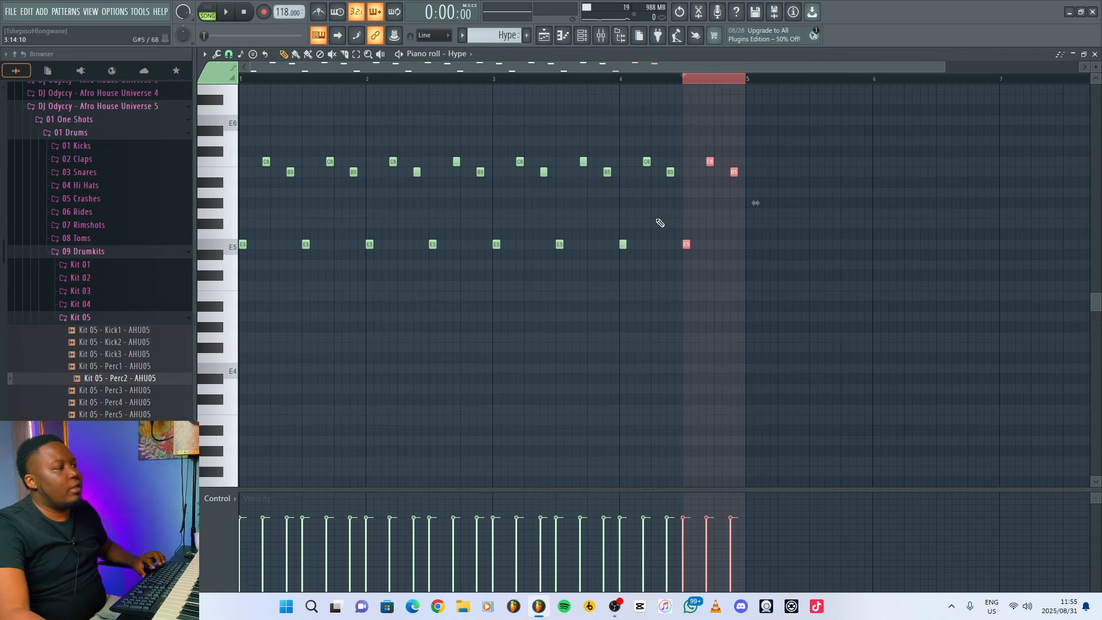
left_click(660, 223)
Play the song and repeat the Hype clip through bar 16 in the playlist.
key("space")
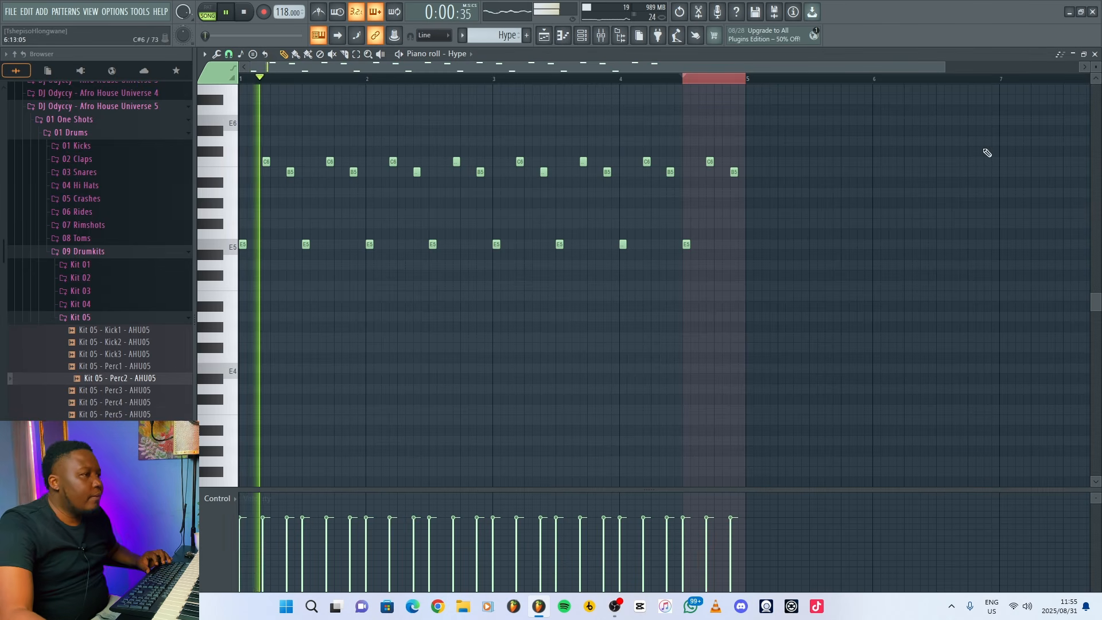
left_click(1095, 54)
left_click_drag(494, 509, 652, 516)
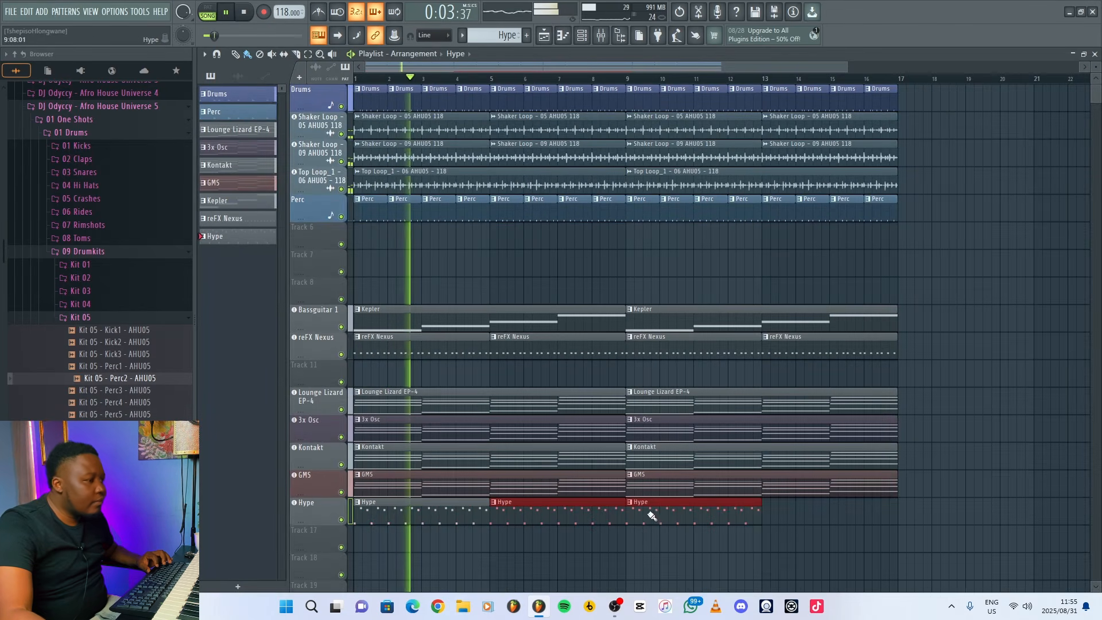
Lower the Hype mixer track's volume to 75% (-5.8 dB) during playback, then stop the song and return to the playlist.
left_click(600, 35)
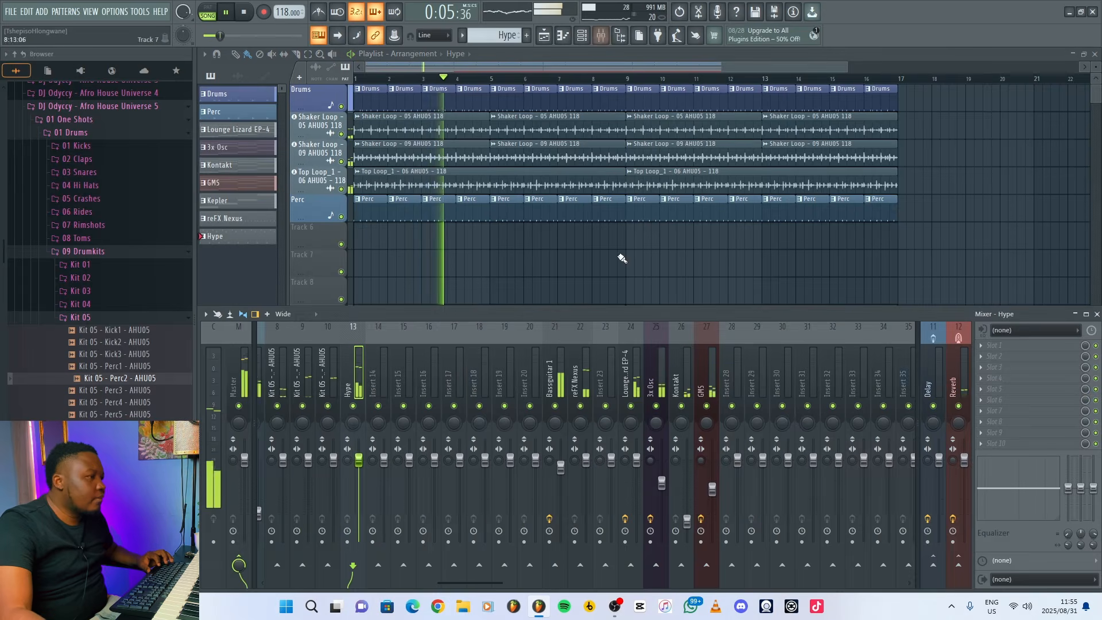
left_click_drag(359, 460, 358, 479)
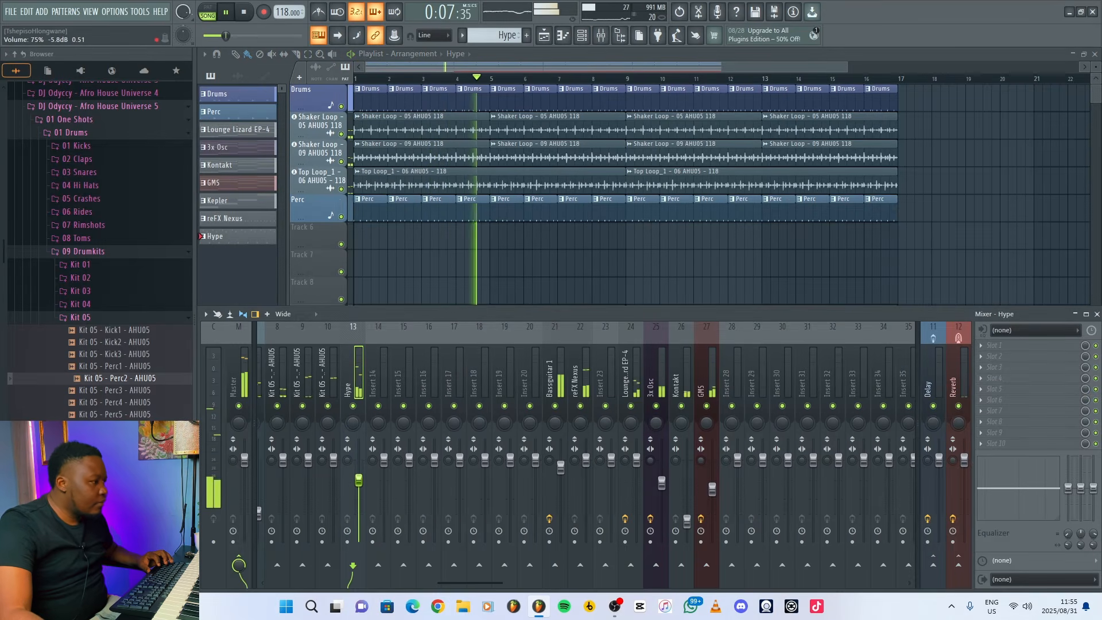
key("space")
key("F9")
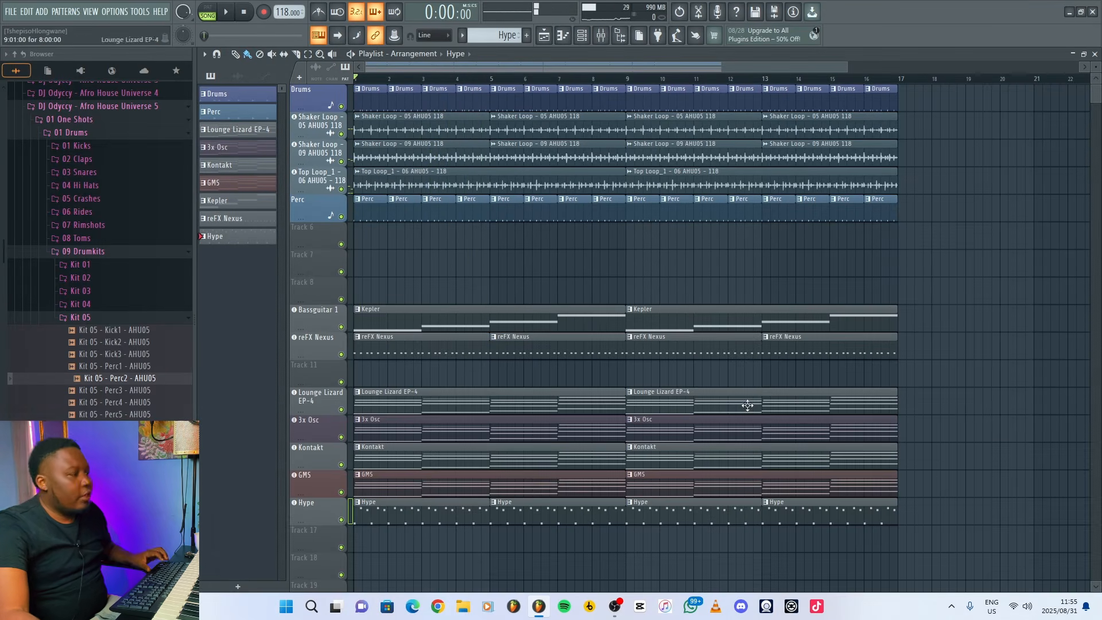
Make Track 17 an instrument track that loads a second Hype synth.
right_click(325, 532)
mouse_move(387, 356)
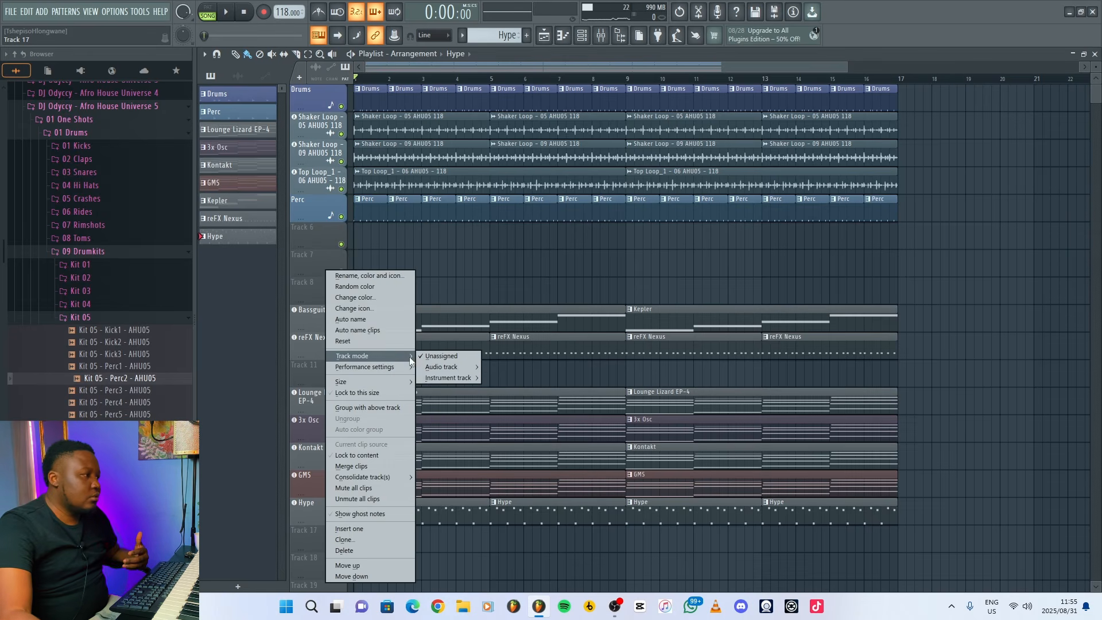
mouse_move(451, 374)
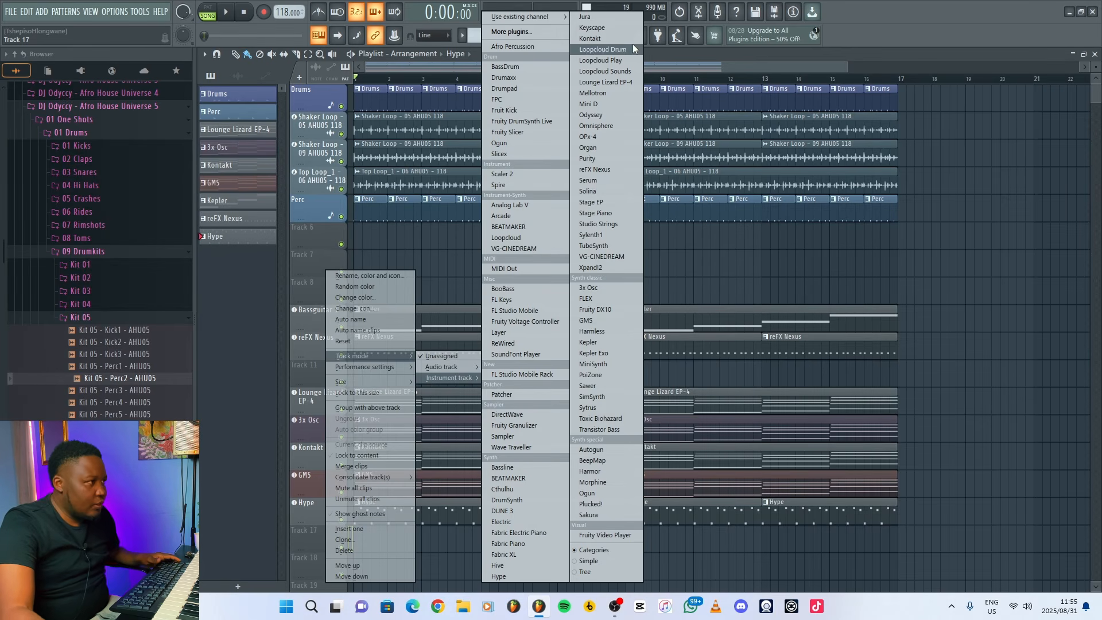
left_click(514, 577)
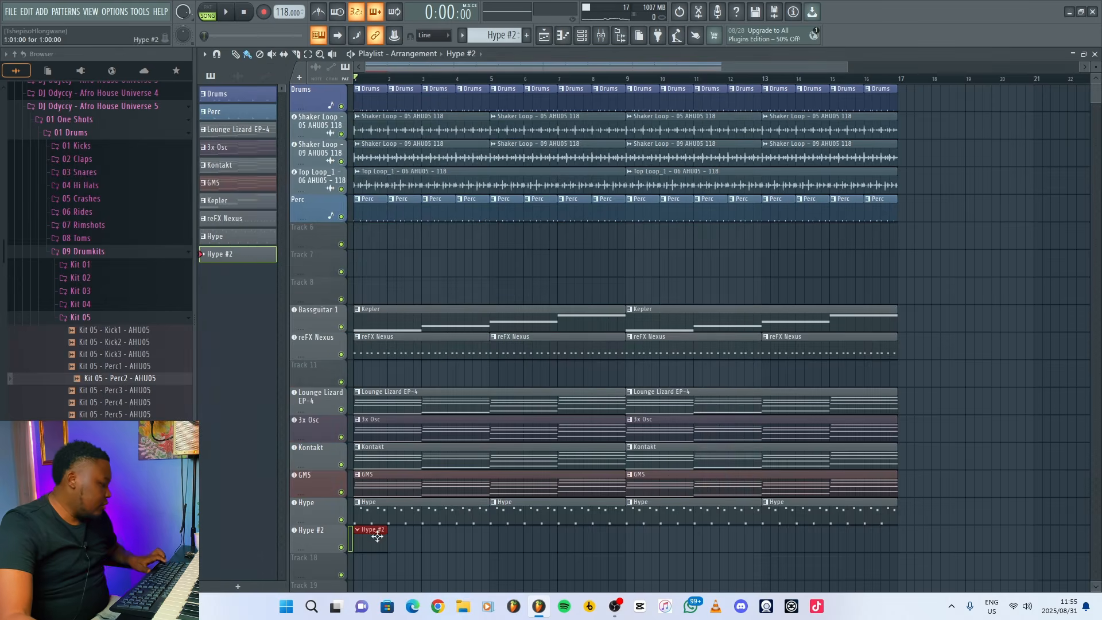
Fill the Hype #2 pattern with the half-bar E5, C6, B5 phrase duplicated across four bars, then return to the playlist.
double_click(377, 536)
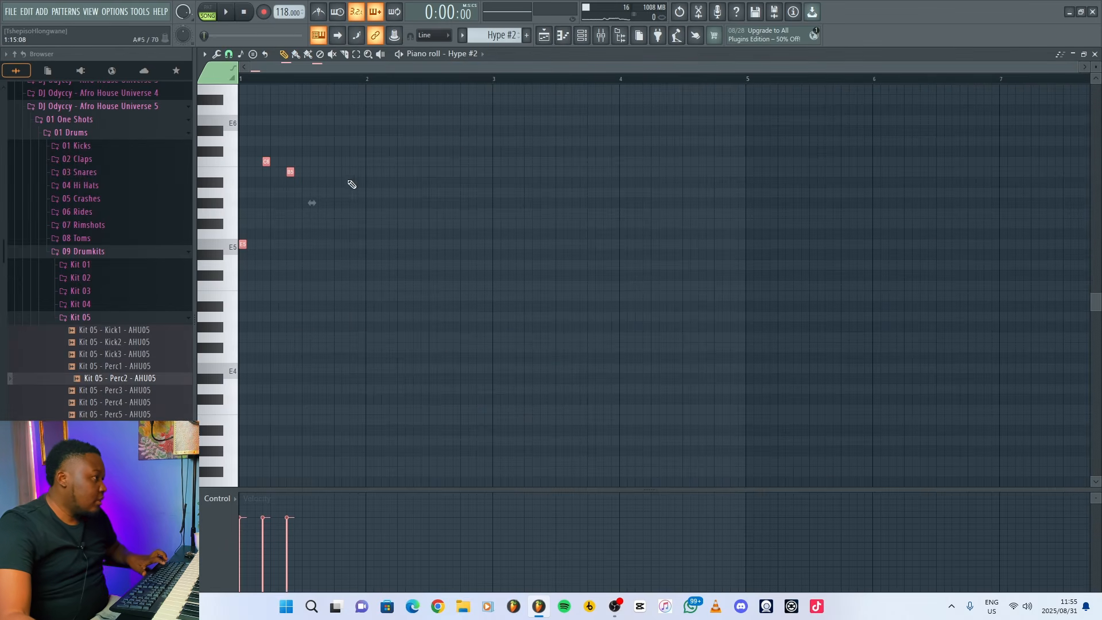
key("ctrl+b")
key("ctrl+b")
key("ctrl+b")
key("ctrl+b")
key("ctrl+b")
key("ctrl+b")
key("ctrl+b")
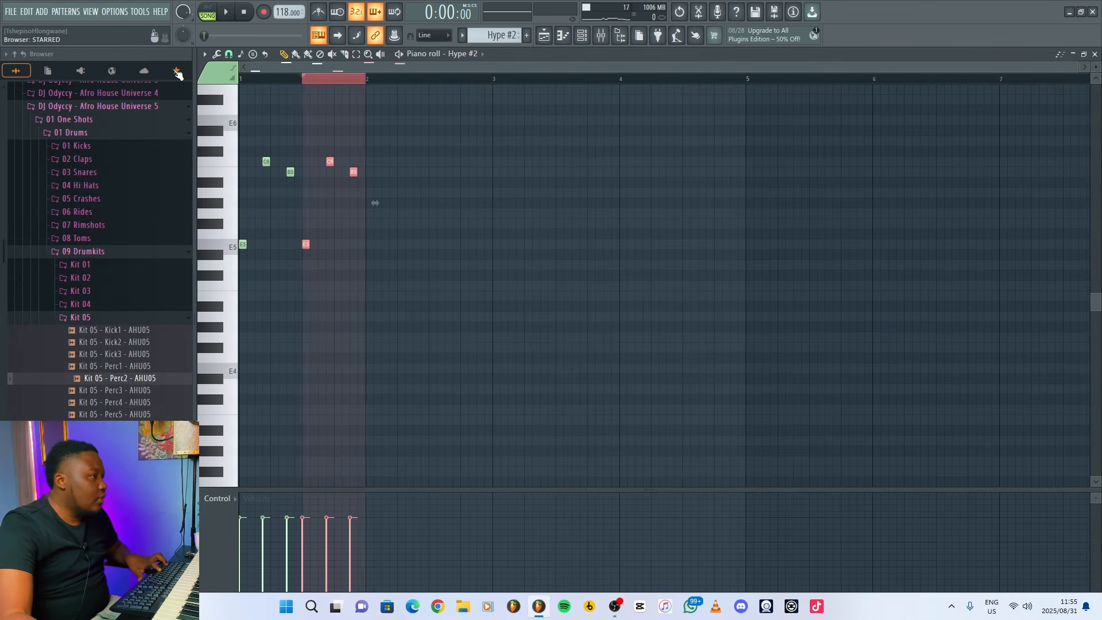
key("ctrl+d")
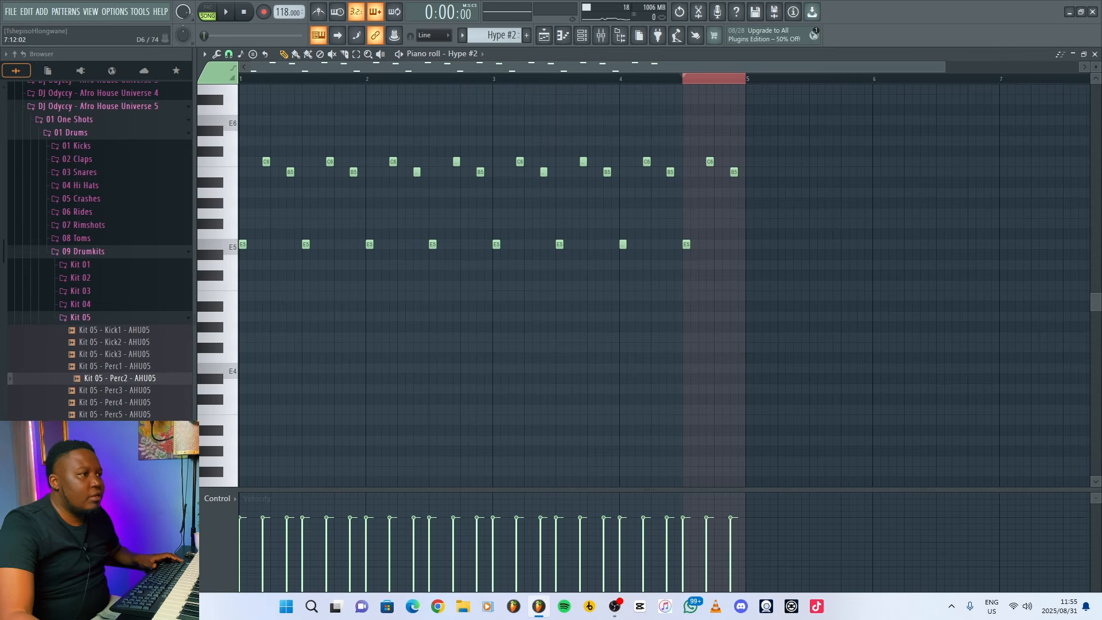
left_click(1094, 54)
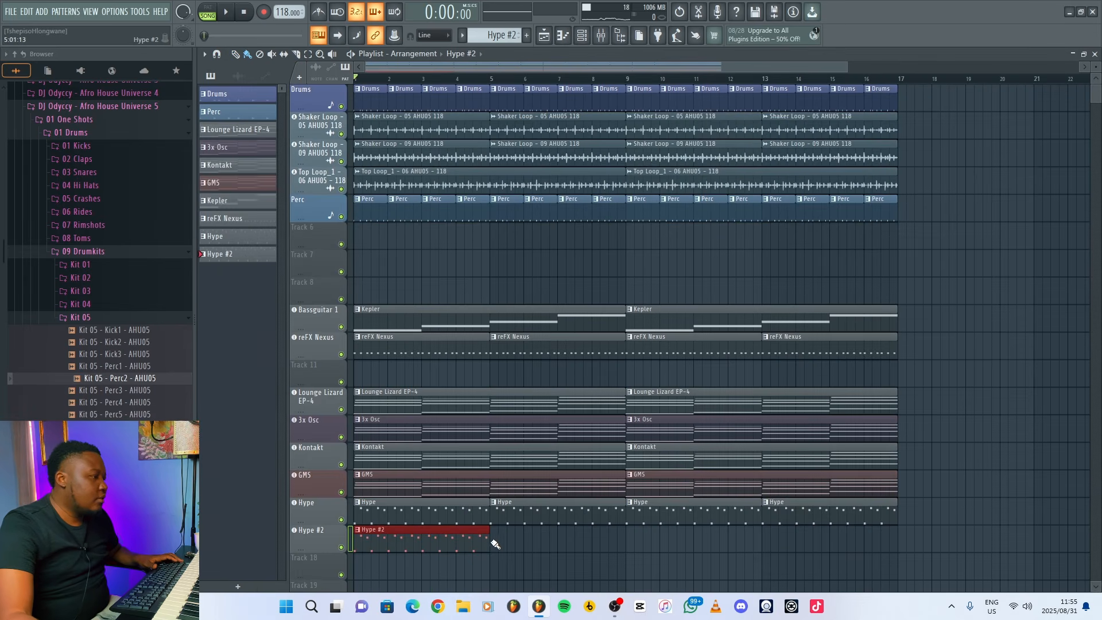
Repeat the Hype #2 clip through bar 16 in the playlist and preview its pattern on its own.
left_click_drag(495, 544, 736, 545)
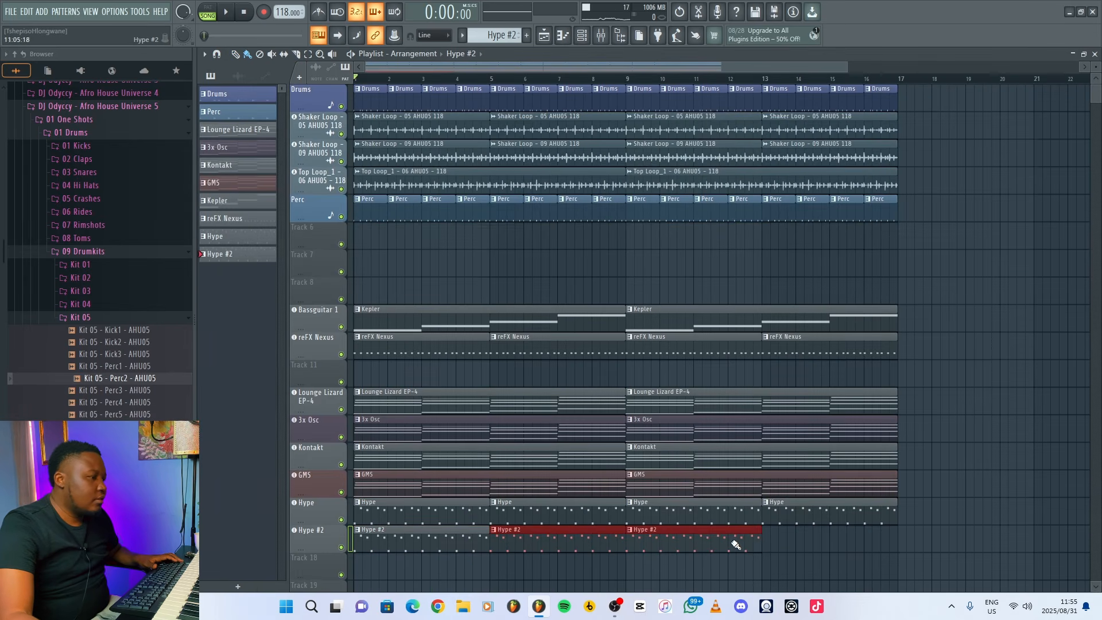
left_click(211, 10)
key("space")
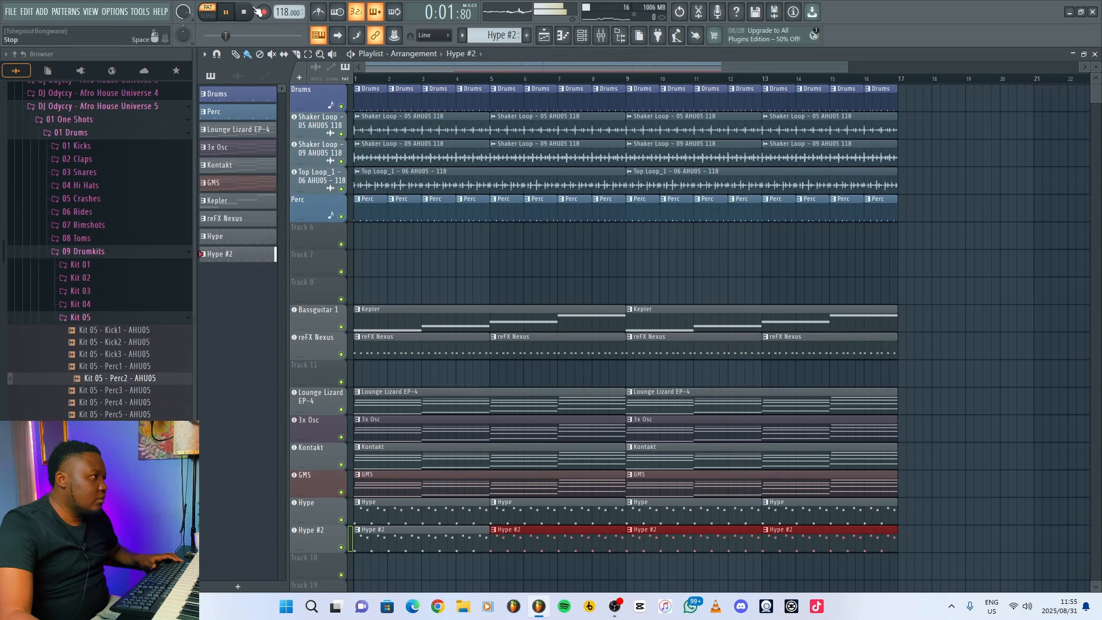
key("space")
Play the whole song and adjust the Hype #2 mixer track's volume to sit slightly below the first Hype track.
key("F9")
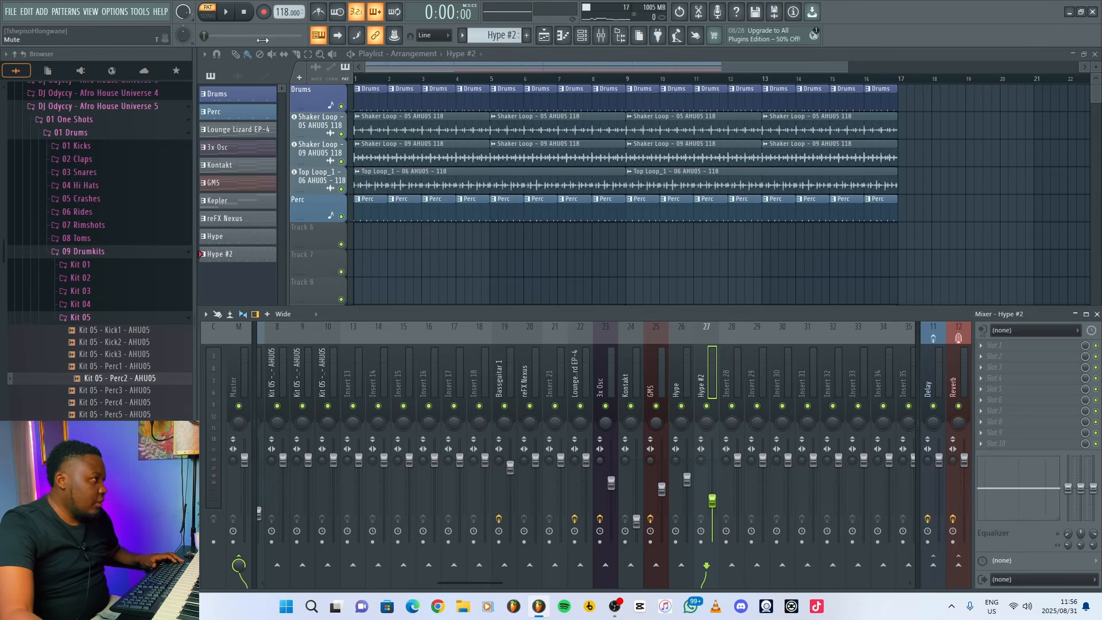
left_click(210, 23)
key("space")
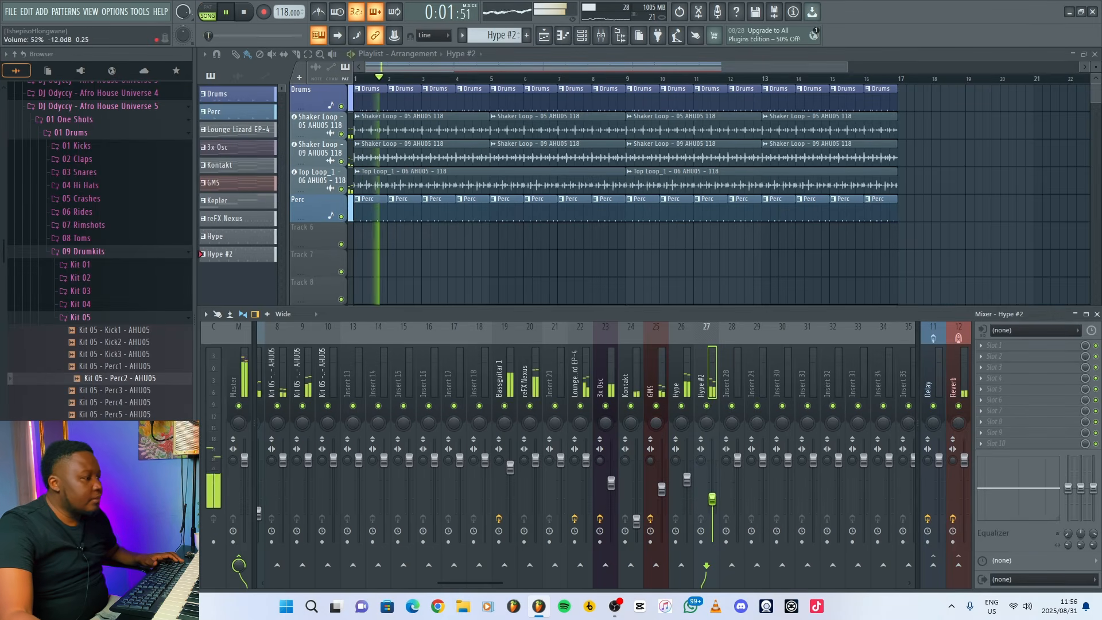
left_click_drag(712, 499, 712, 494)
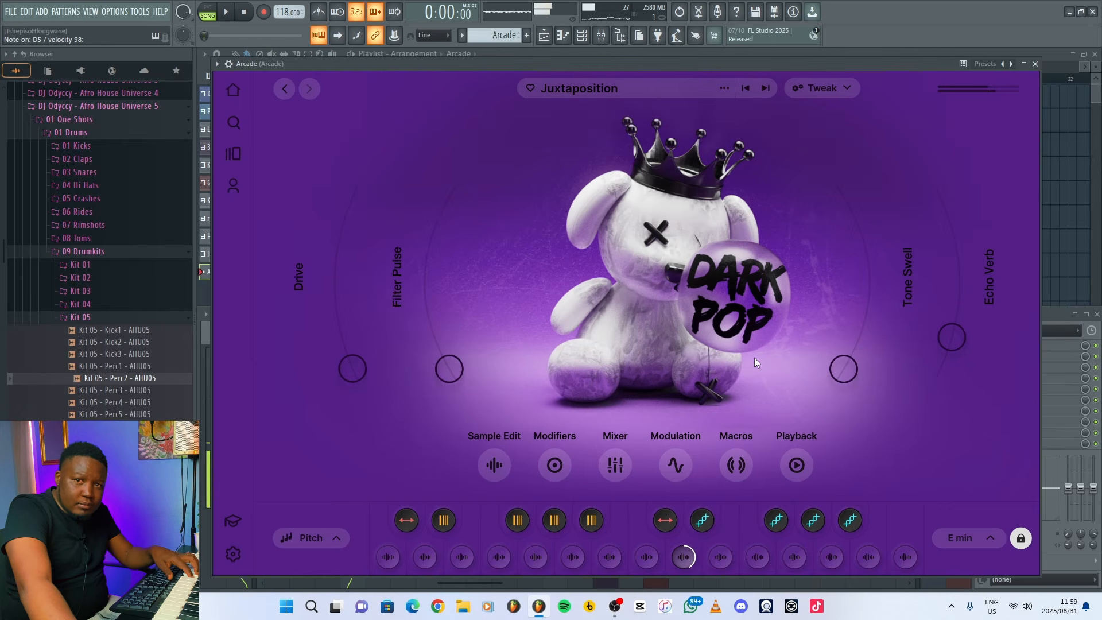
Add a sustained note to the Arcade pattern and repeat its four-bar clip through bar 16, then play the song.
left_click(1036, 64)
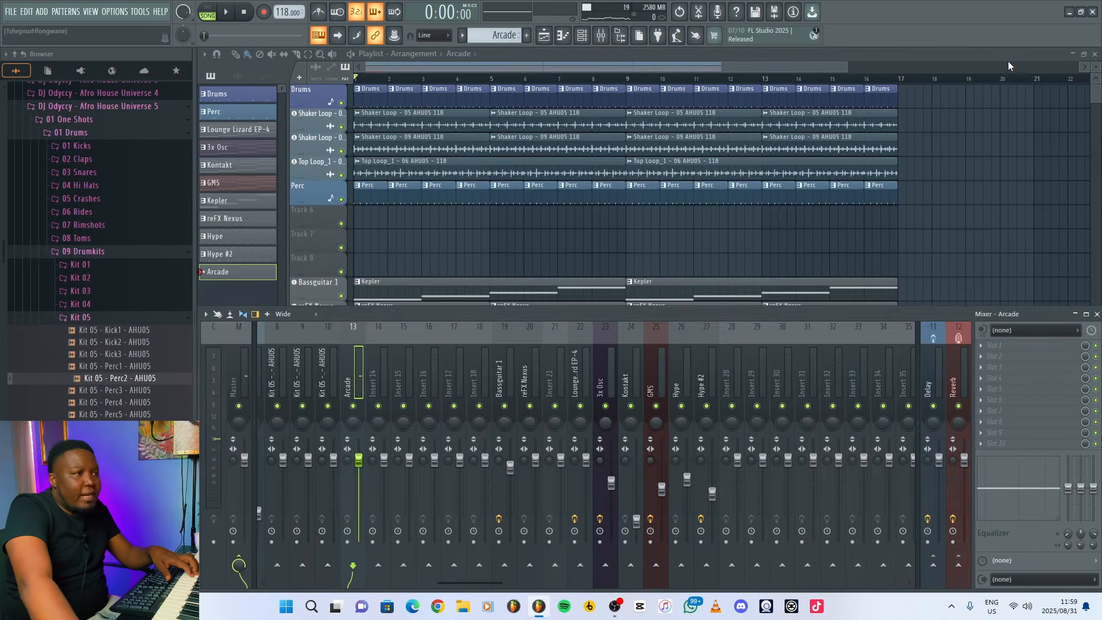
double_click(979, 60)
scroll(360, 494, "left", 2)
left_click(359, 498)
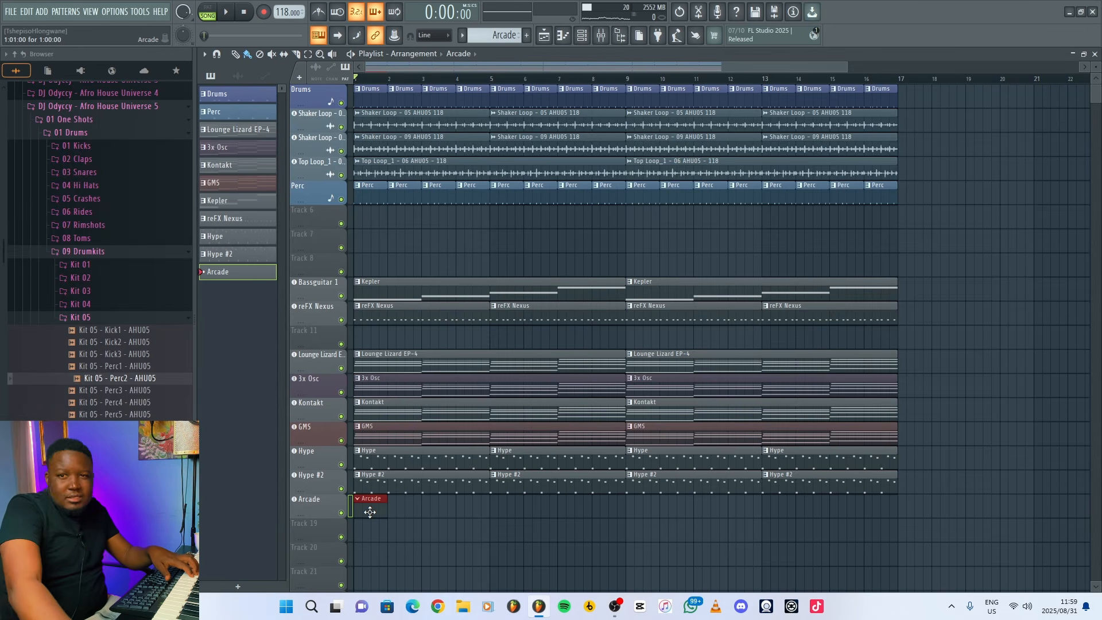
key("space")
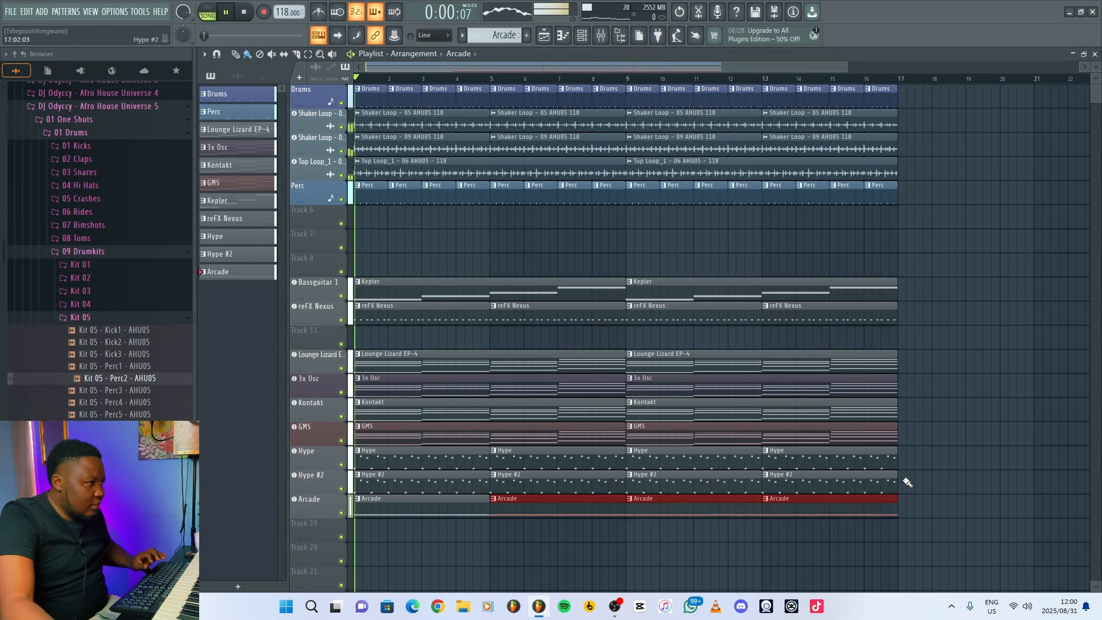
Move the Arcade mixer track to insert 27, directly after Hype #2.
left_click(601, 35)
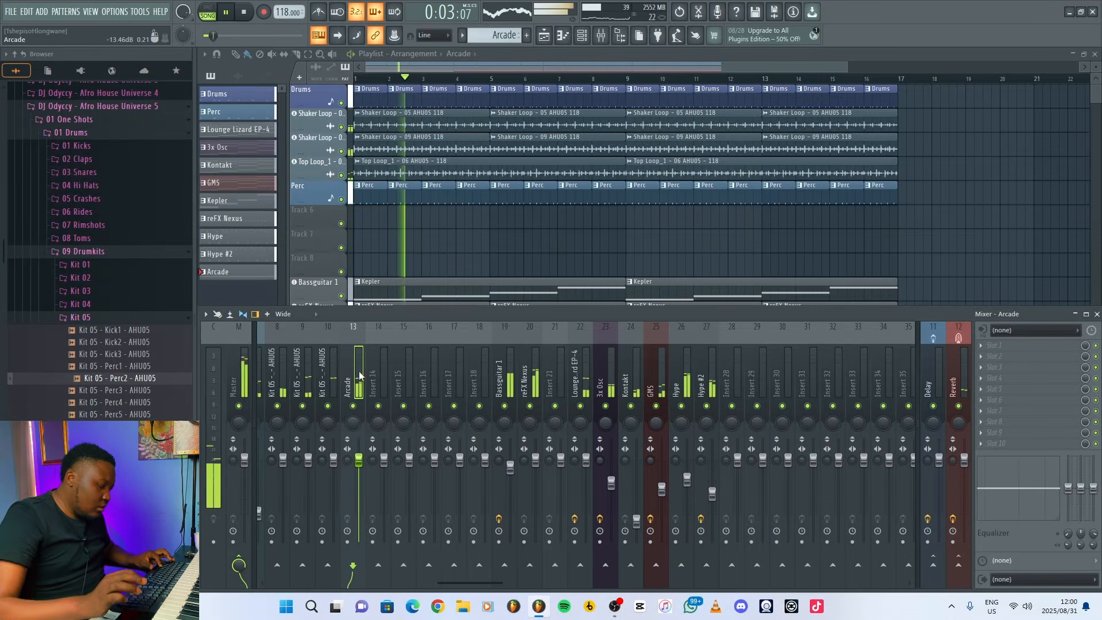
key("alt+Right")
key("alt+Right")
key("alt+Right")
key("alt+Right")
key("alt+Right")
key("alt+Right")
key("alt+Right")
key("alt+Right")
key("alt+Right")
key("alt+Right")
key("alt+Right")
key("alt+Right")
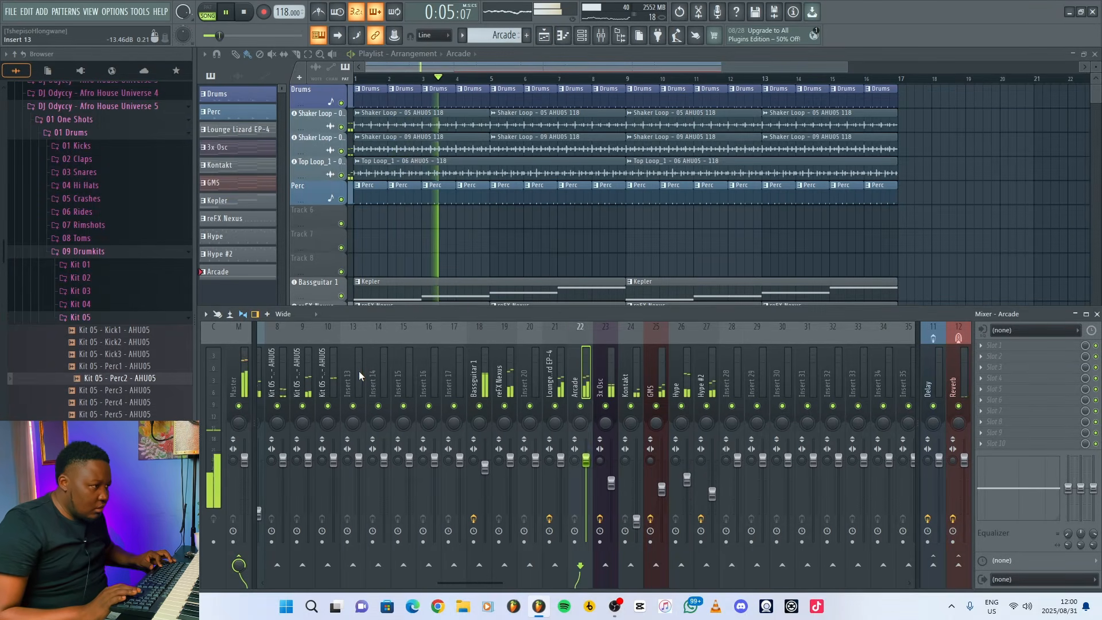
key("alt+Right")
key("alt+Right")
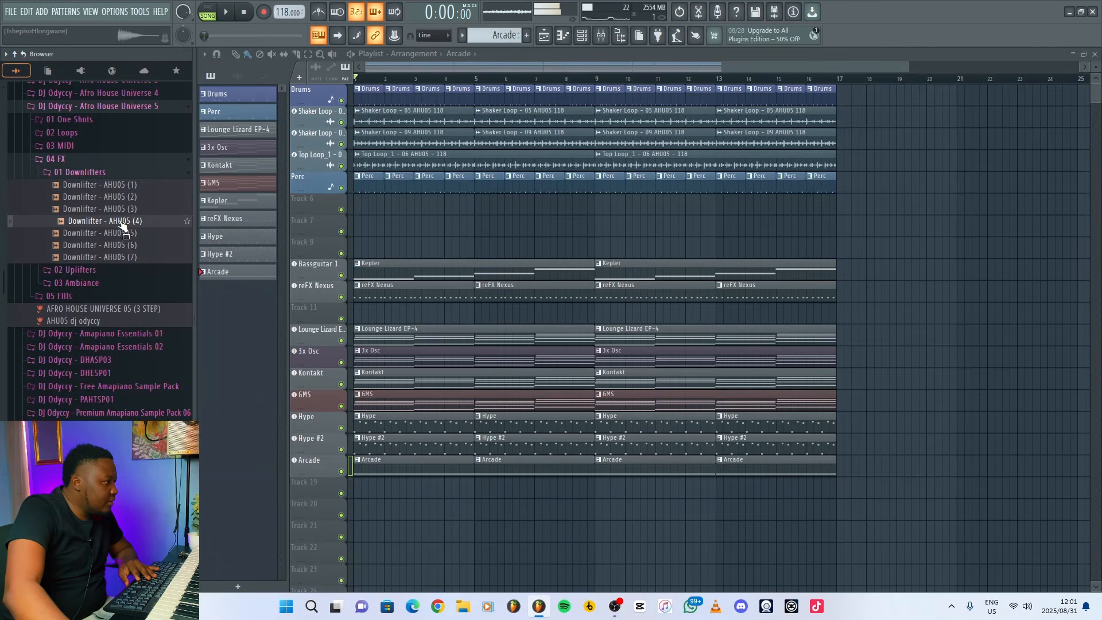
Place Downlifter - AHU05 (5) as an audio clip on Track 6 at bar 1 and lower its mixer volume.
left_click(121, 233)
left_click_drag(352, 237, 332, 202)
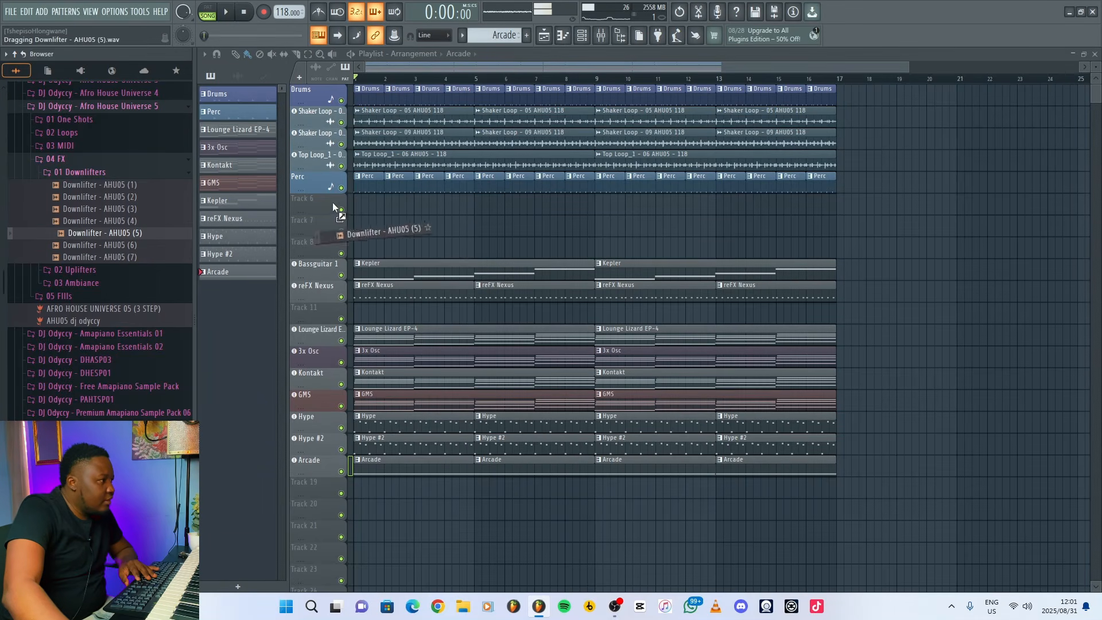
left_click(528, 333)
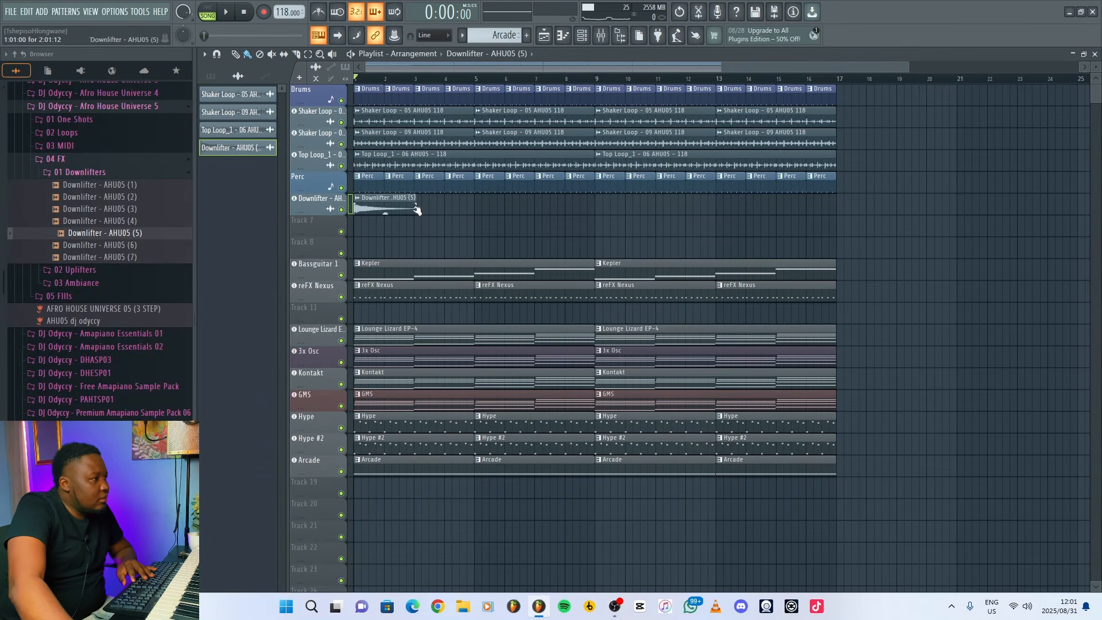
left_click(611, 39)
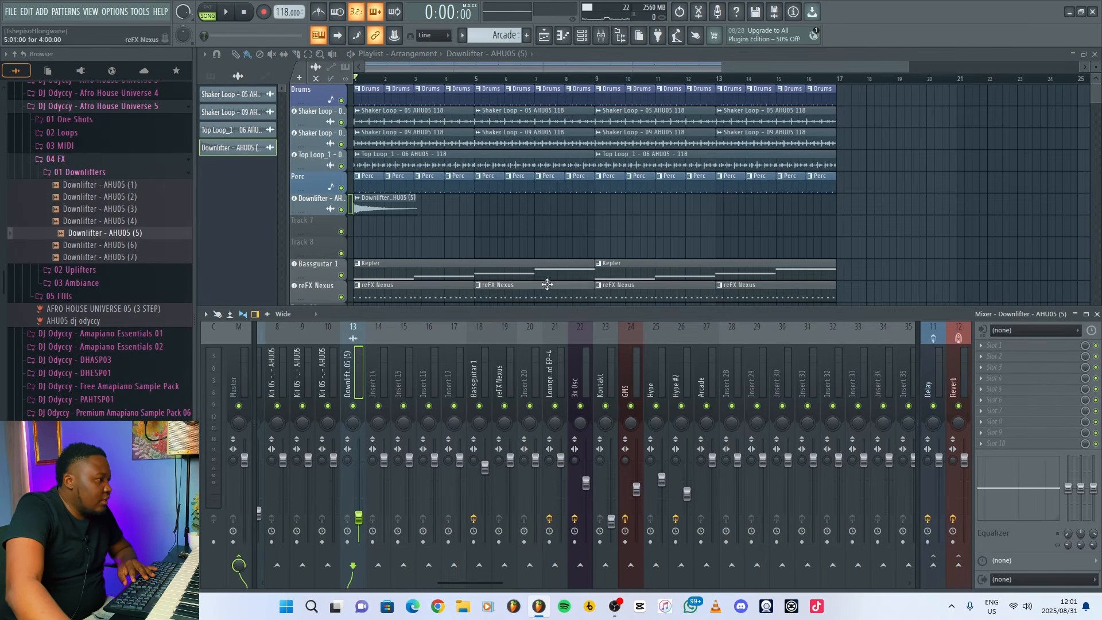
key("F9")
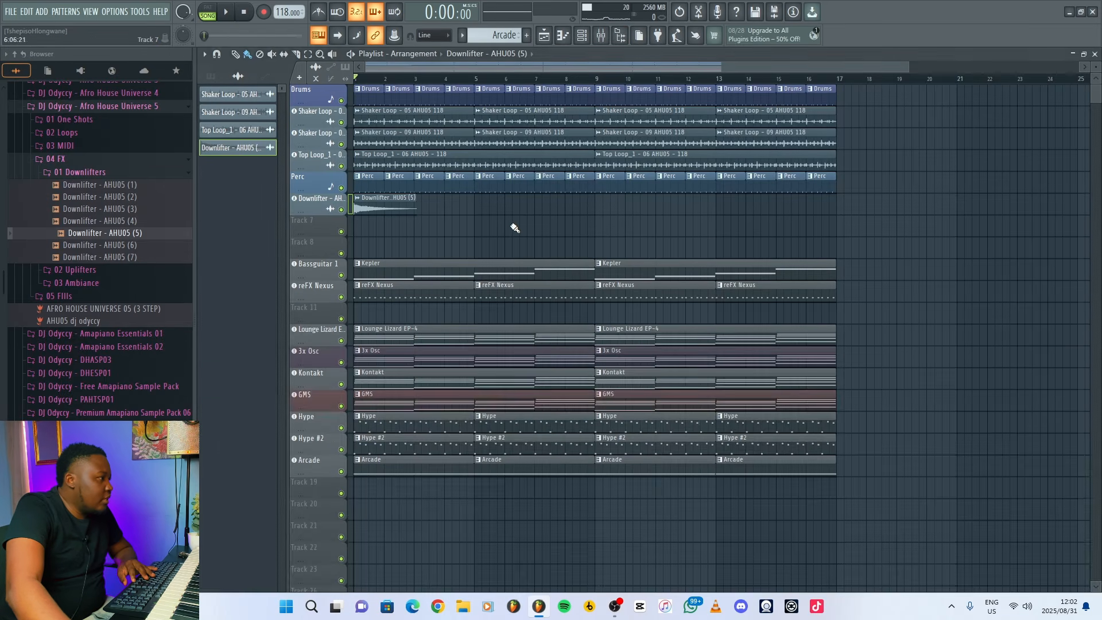
Add Downlifter - AHU05 (6) as an audio clip on Track 7 and move it to start at bar 13.
left_click(121, 245)
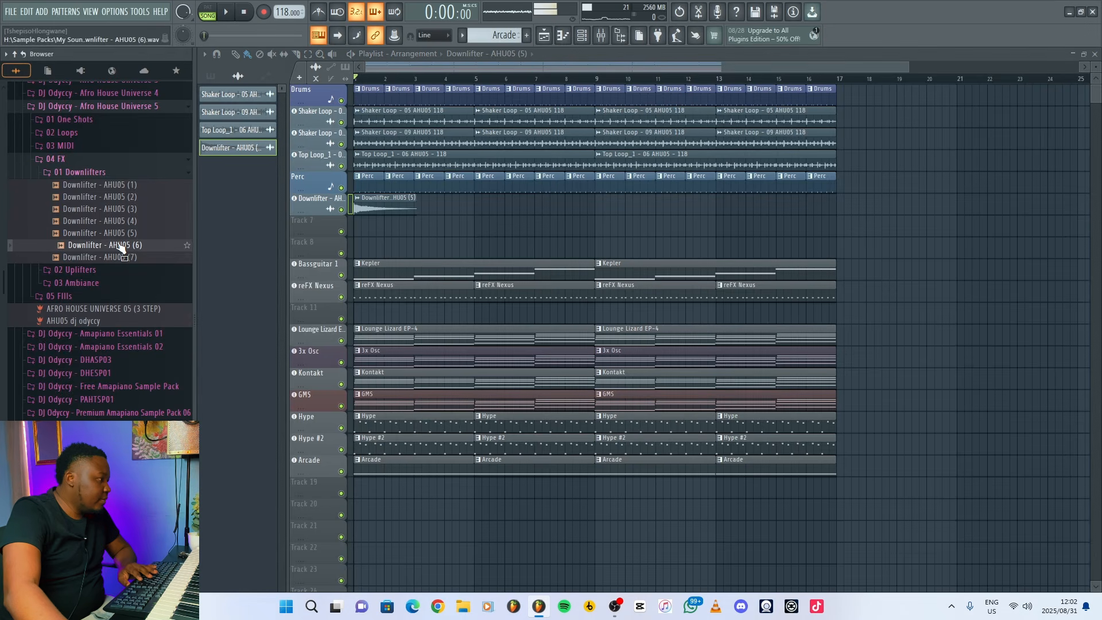
left_click_drag(118, 246, 329, 228)
left_click(538, 333)
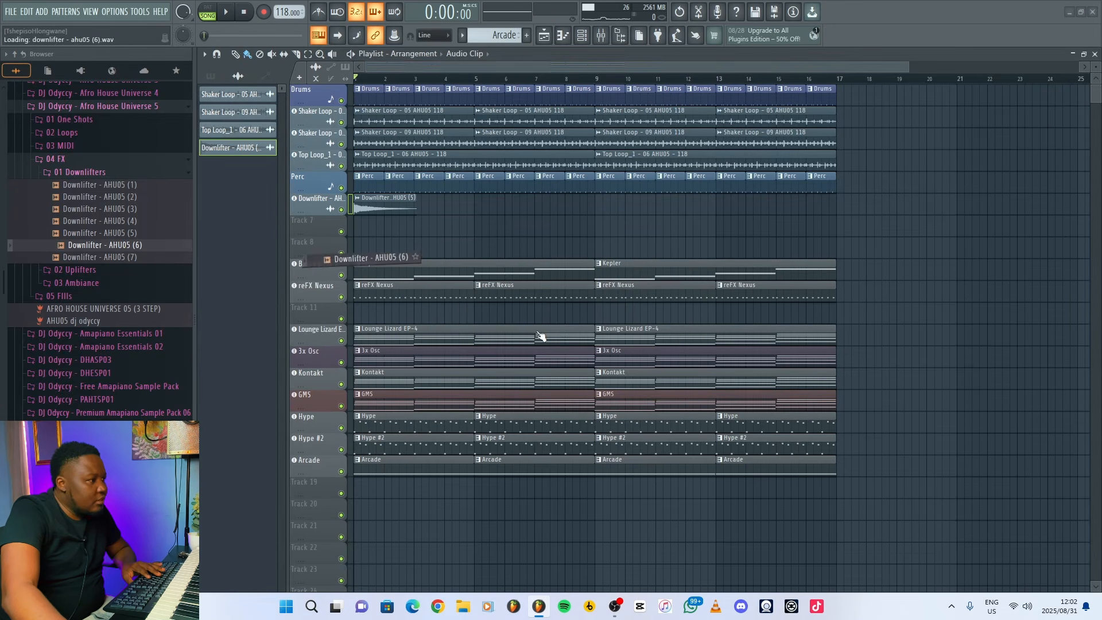
left_click_drag(446, 227, 767, 224)
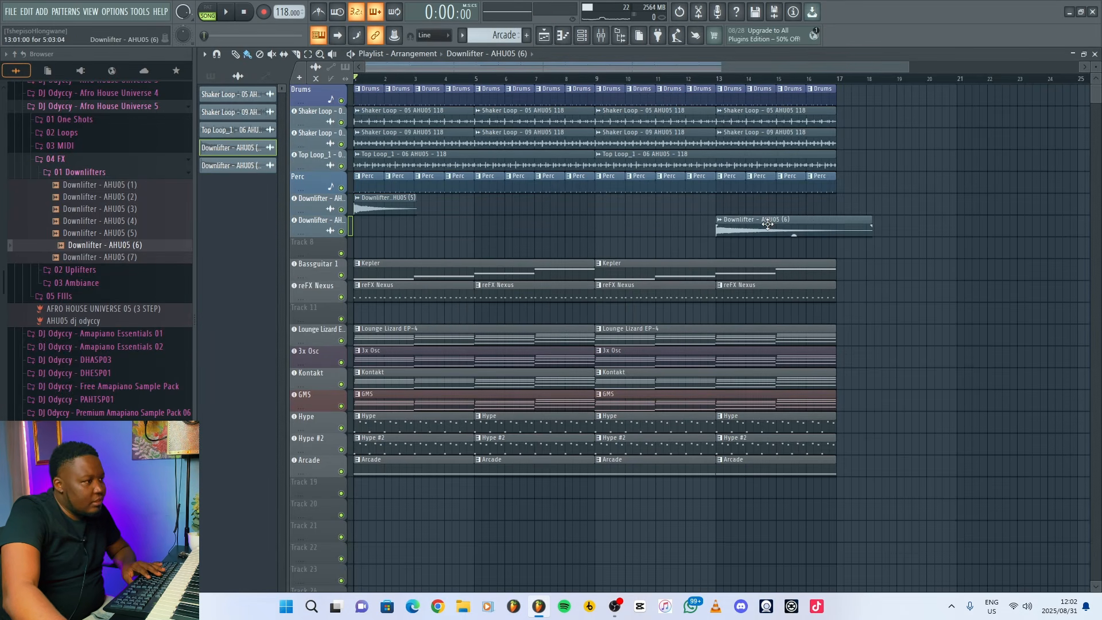
Time-stretch the Downlifter - AHU05 (6) clip to fill bars 13 to 16, reverse it, and set its mixer volume to about 76%.
double_click(767, 224)
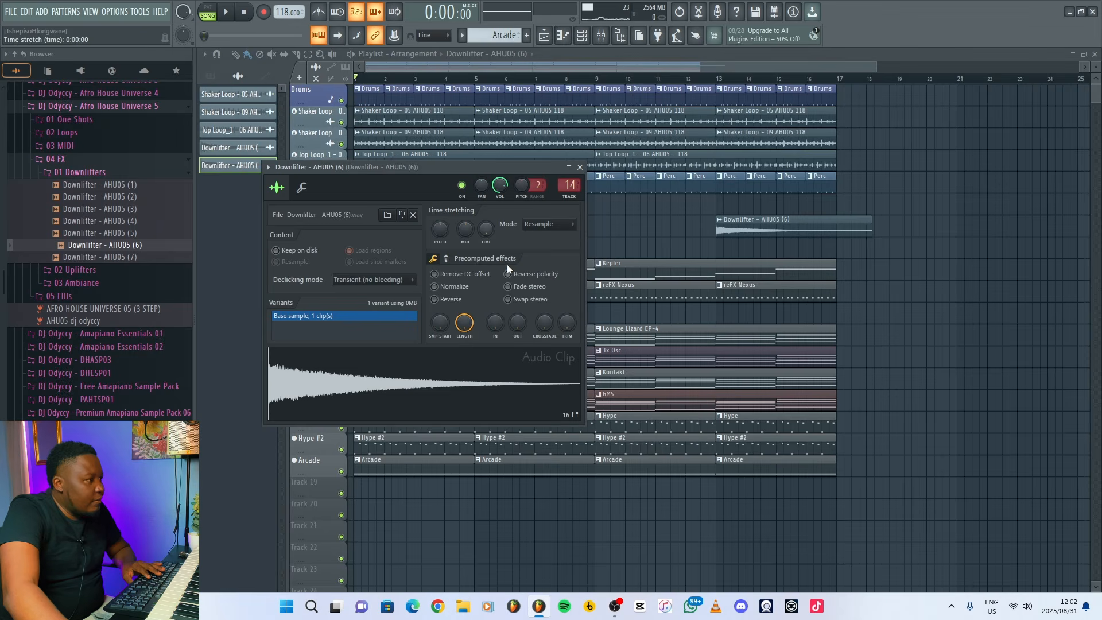
left_click_drag(487, 241, 486, 232)
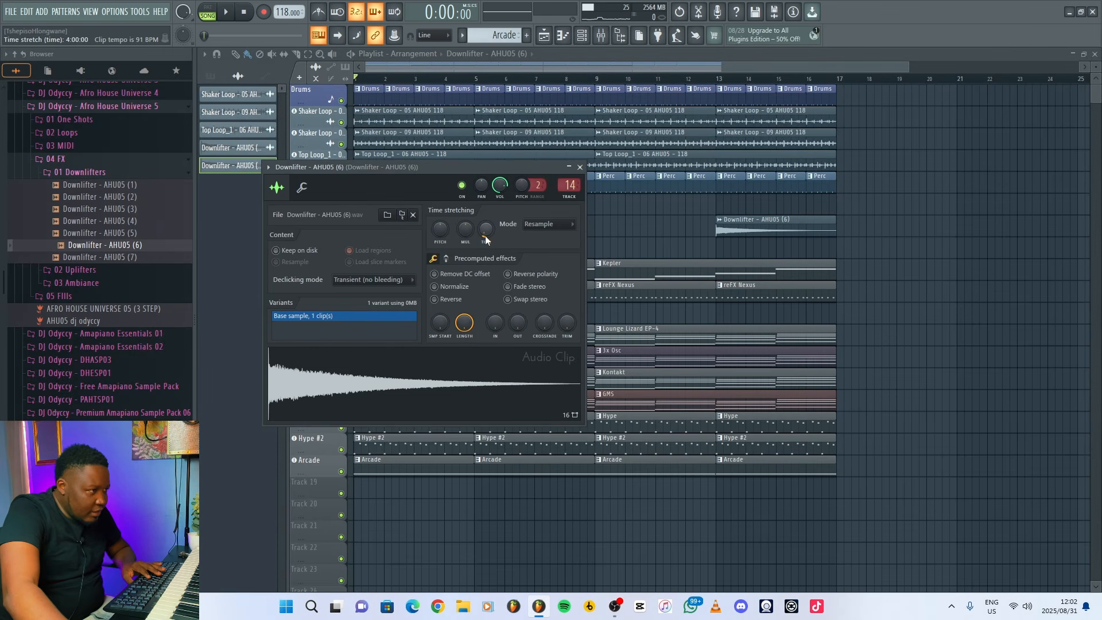
left_click(435, 299)
left_click(581, 168)
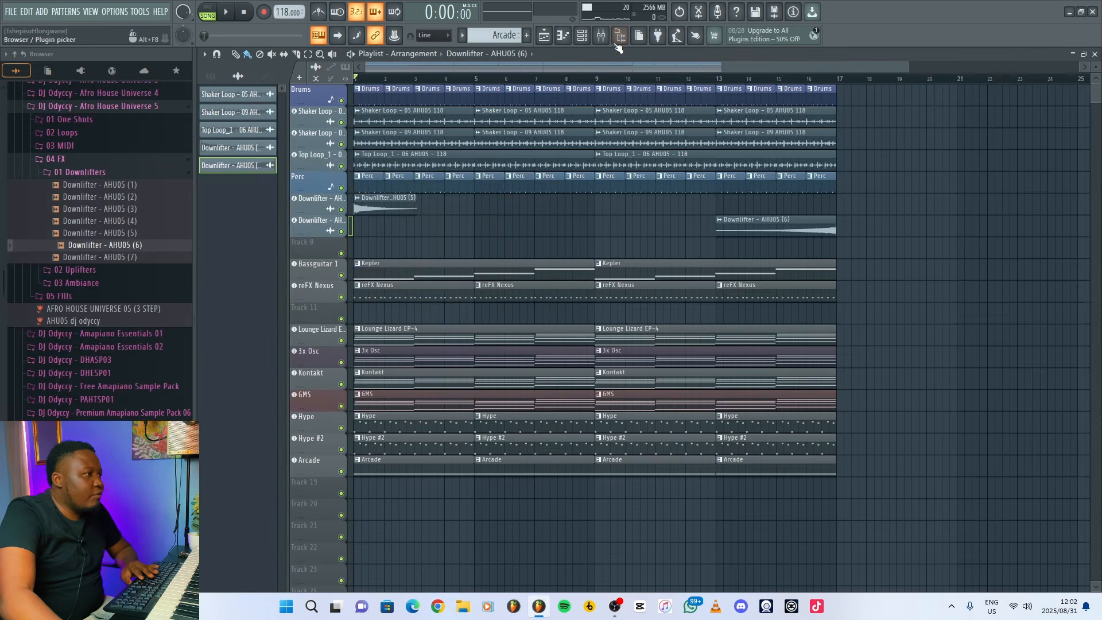
left_click(601, 36)
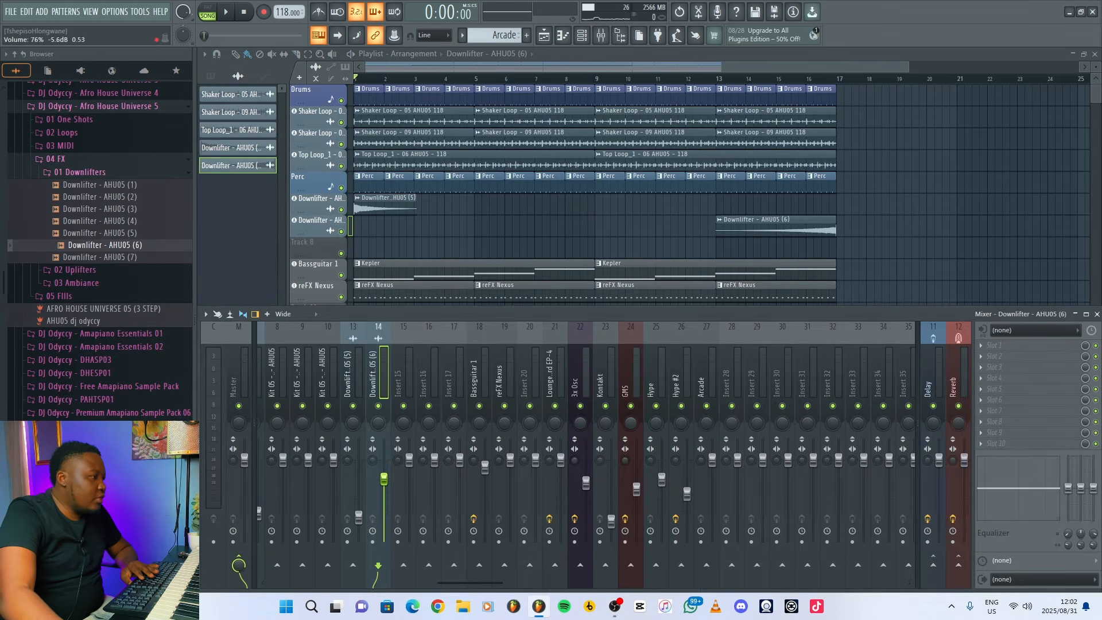
key("F9")
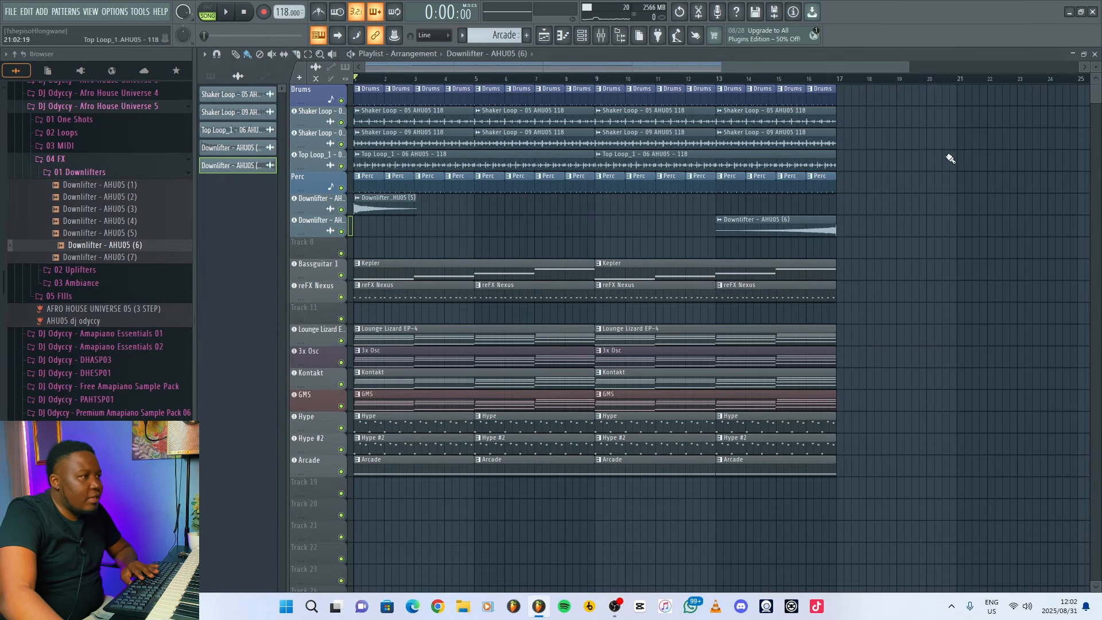
Clear bar 16 of the Drums, both Shaker Loops, the Top Loop and the Perc track to create a break.
right_click(833, 95)
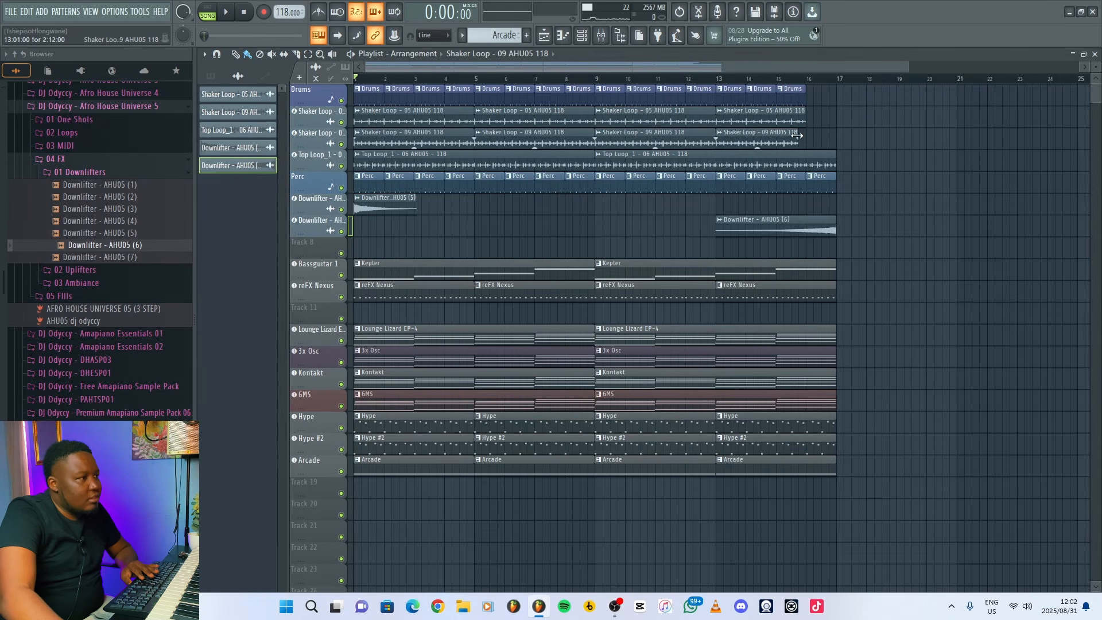
left_click_drag(836, 155, 805, 156)
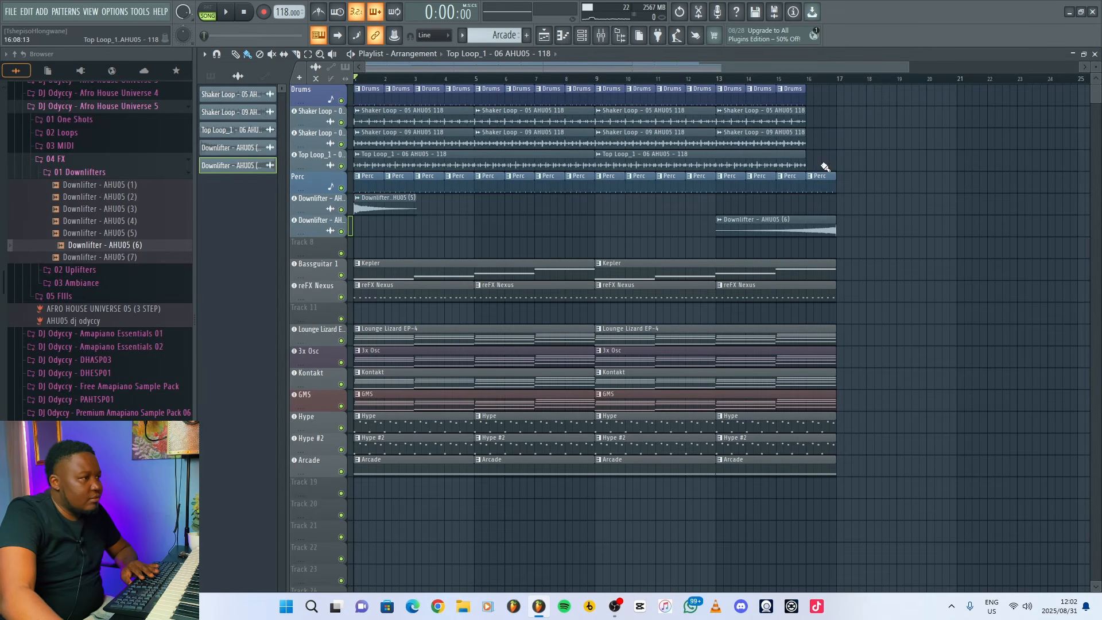
right_click(820, 181)
Play the song from bar 14 and lower the Downlifter - AHU05 (6) mixer volume to 39% (-16.4 dB).
left_click(746, 79)
key("space")
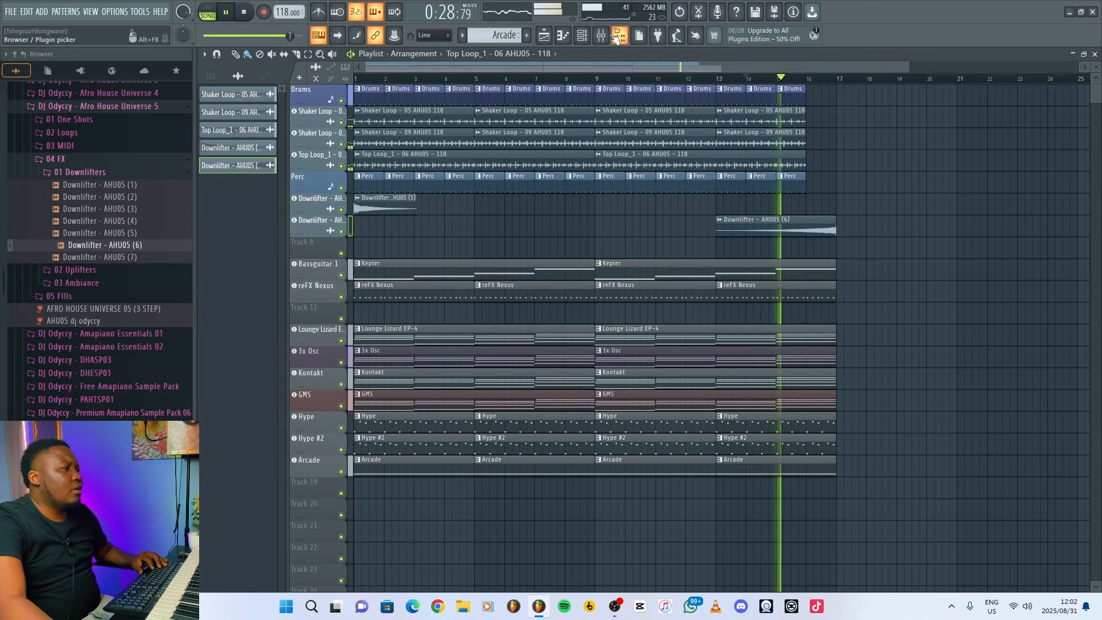
key("F9")
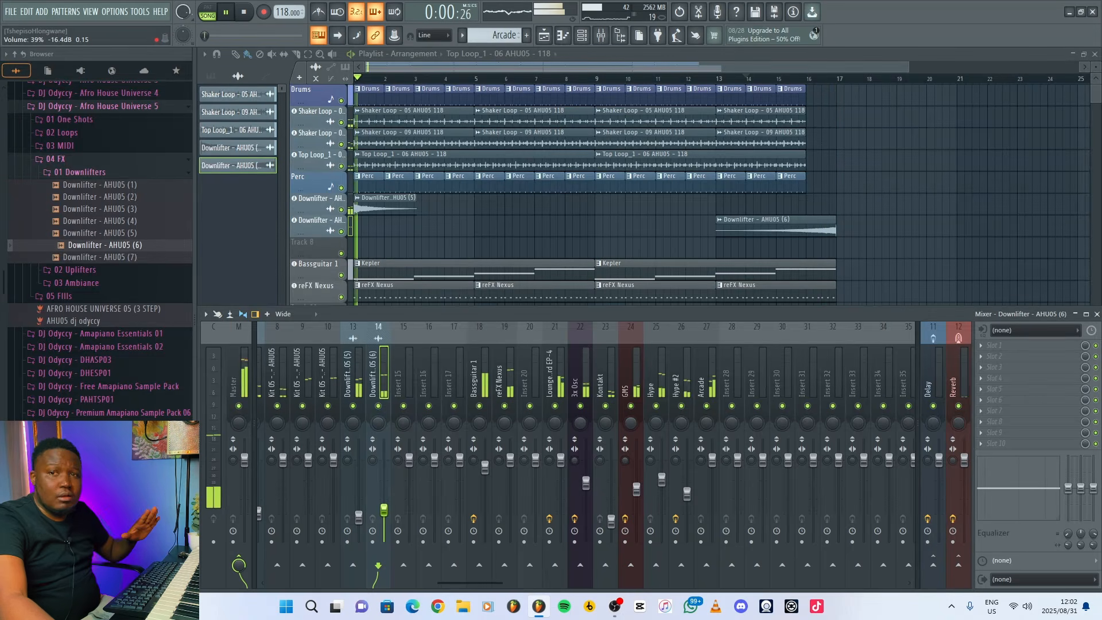
key("F9")
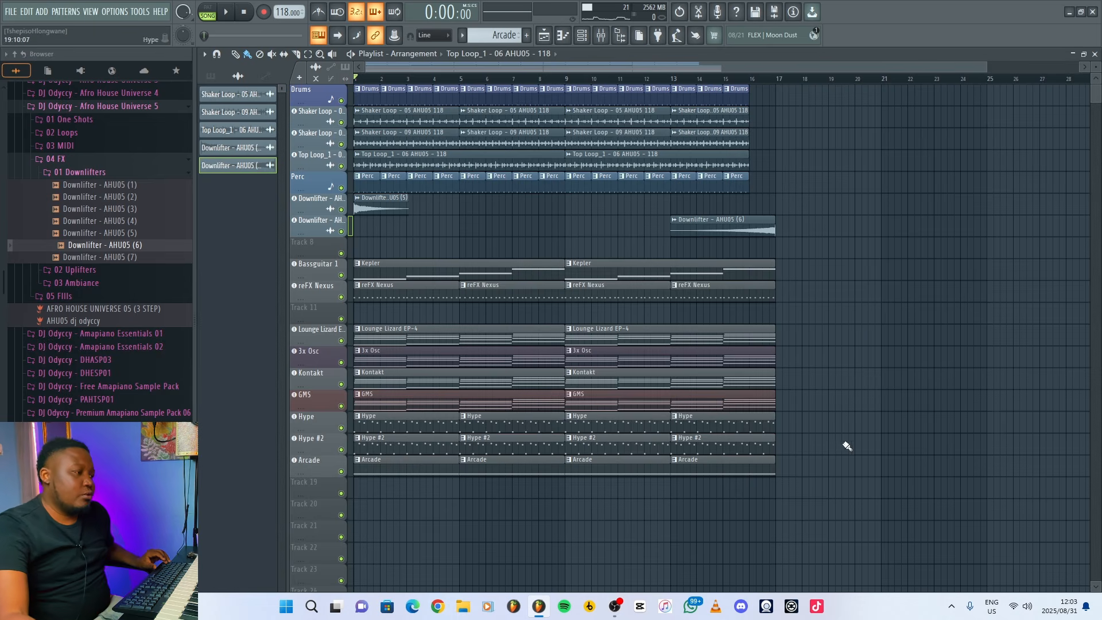
Duplicate the entire 16-bar arrangement three times in a row so it fills 64 bars.
left_click_drag(831, 492, 353, 87)
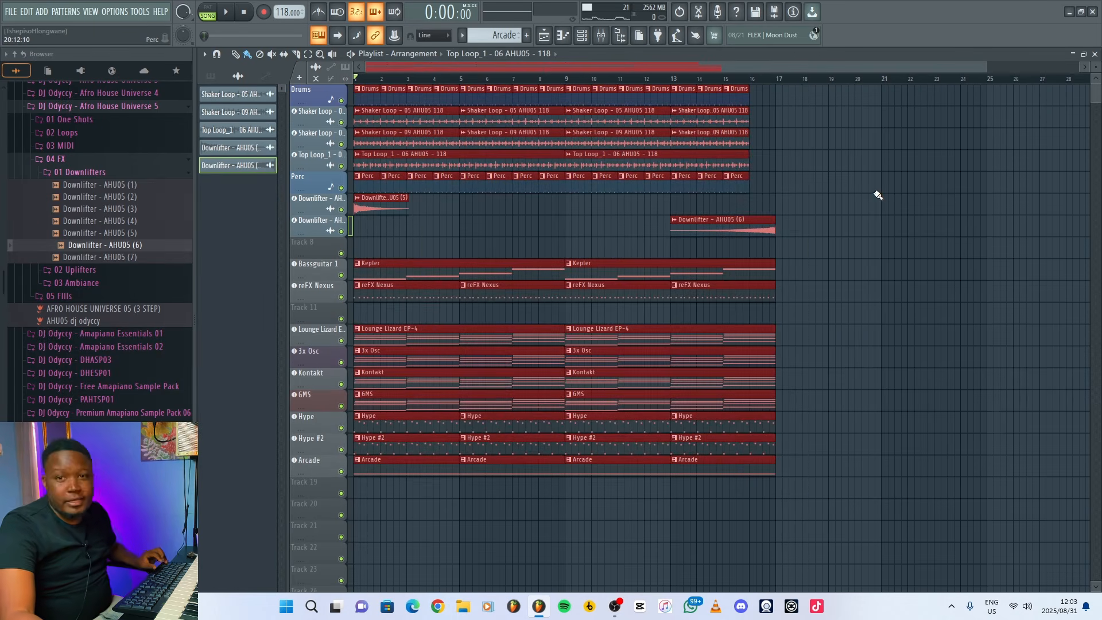
key("ctrl+b")
key("ctrl+b")
key("ctrl+b")
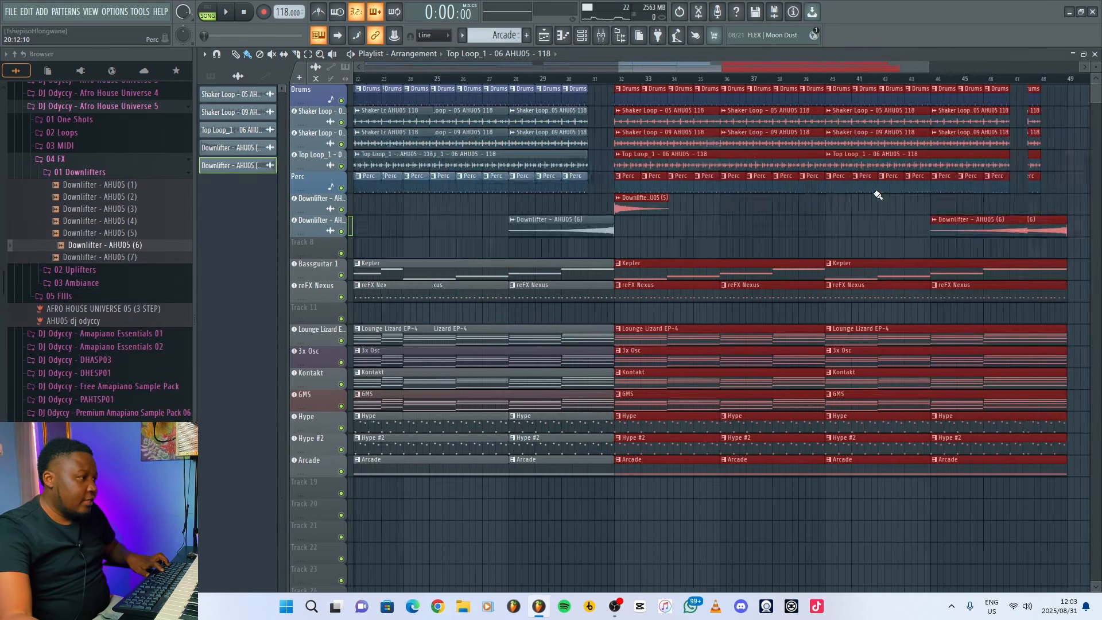
left_click_drag(739, 70, 390, 69)
left_click_drag(612, 68, 1074, 70)
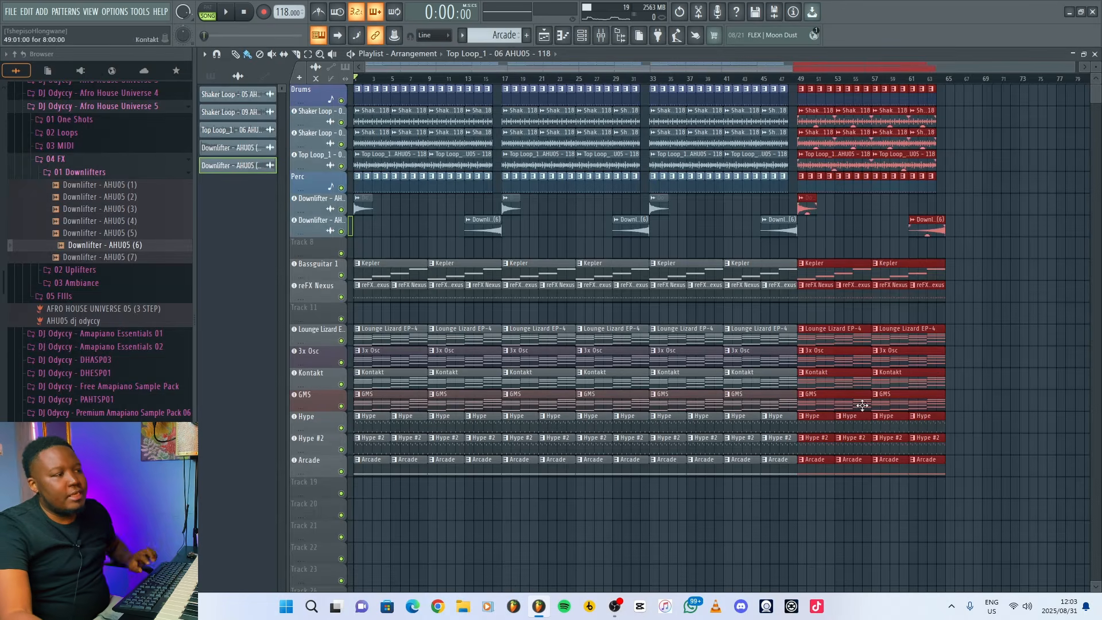
left_click(1014, 191)
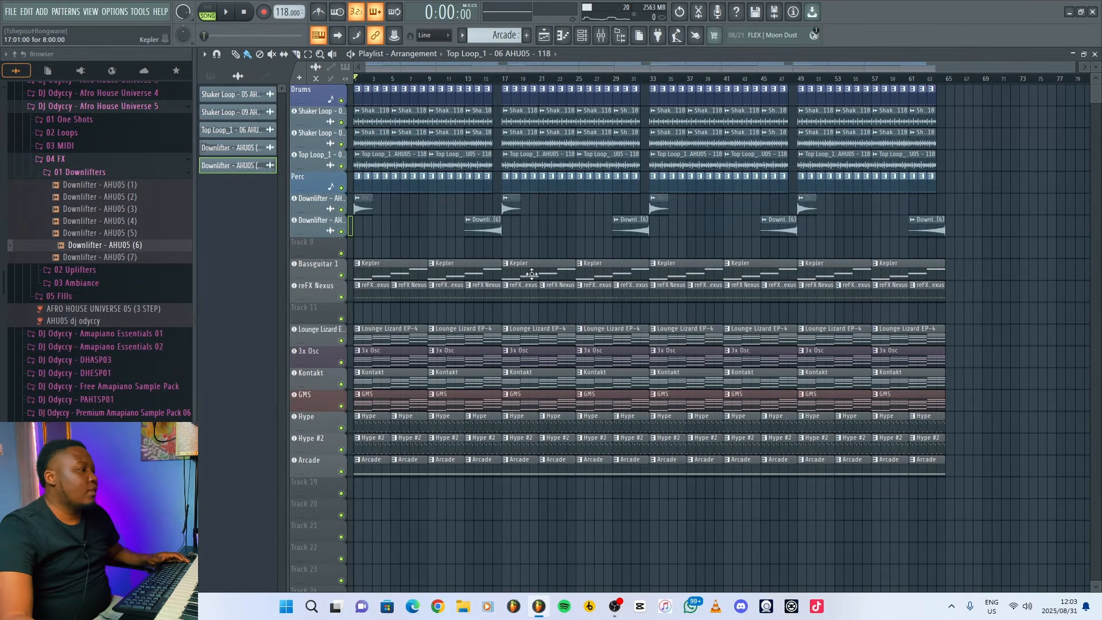
Remove the Kepler clips from bars 1 to 32 and the reFX Nexus clips from bars 1 to 16 and 33 to 48.
right_click(398, 271)
right_click(451, 275)
right_click(445, 292)
right_click(410, 293)
right_click(388, 294)
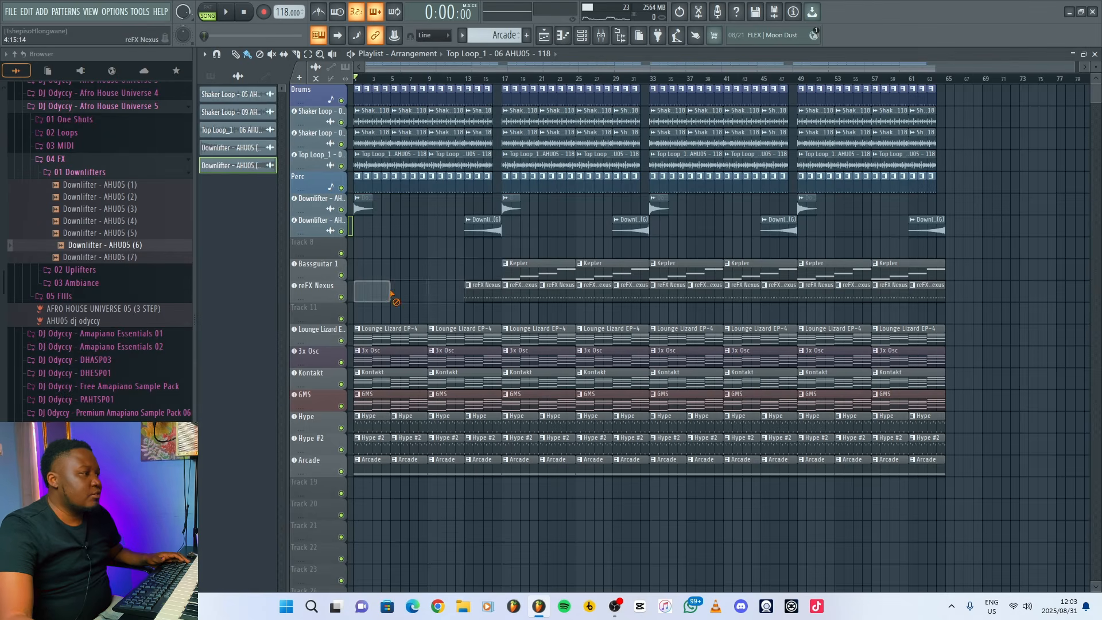
right_click(528, 268)
right_click(609, 268)
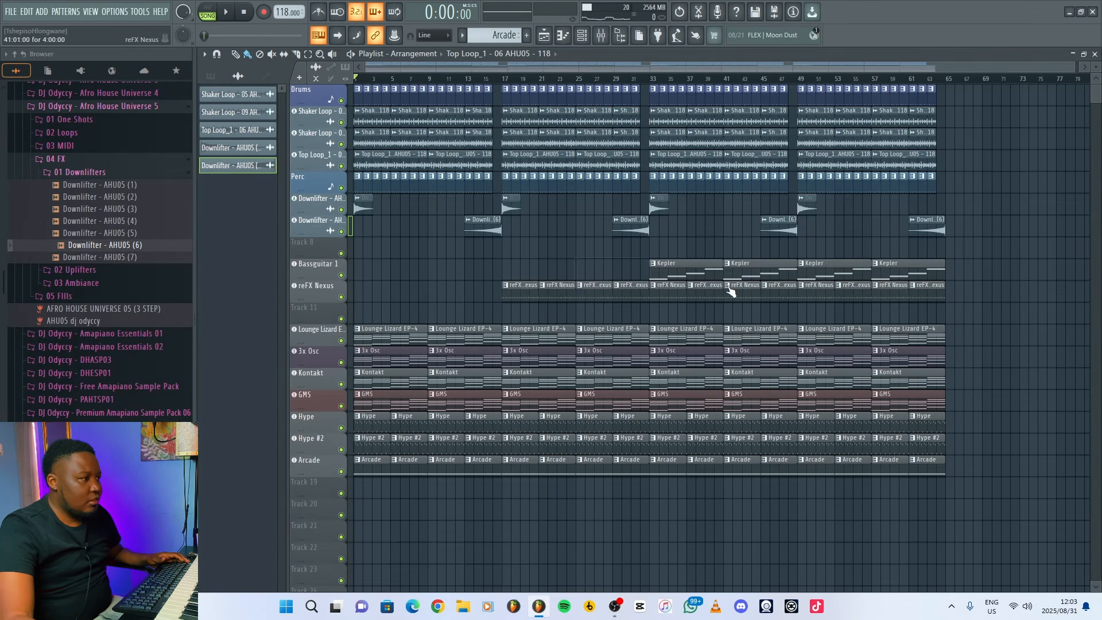
right_click(694, 294)
right_click(741, 294)
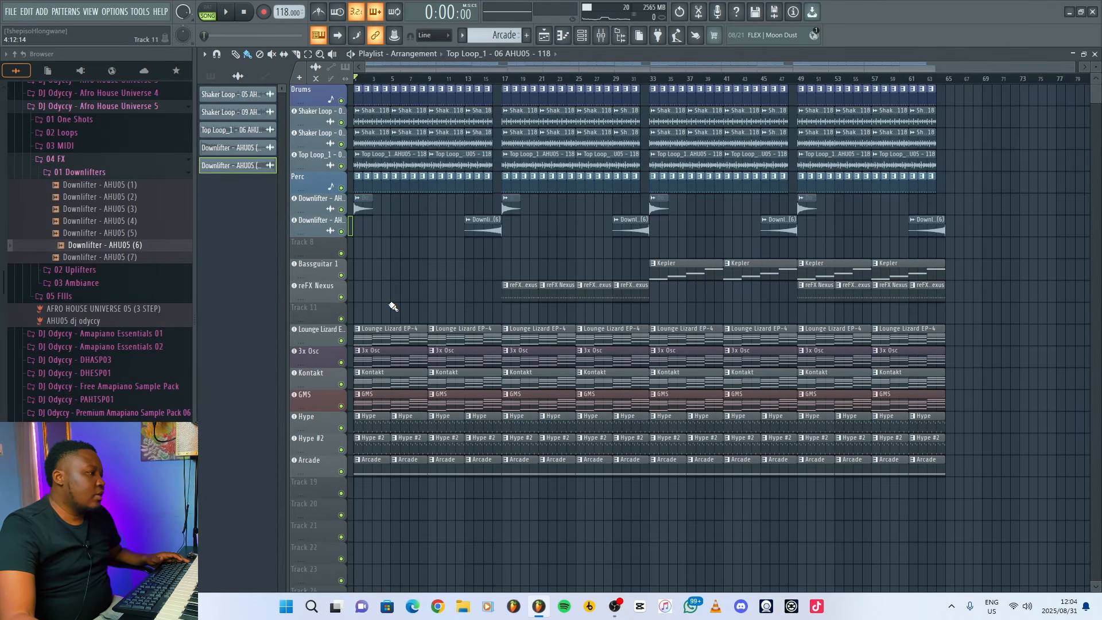
Remove the Hype #2 clips from bars 1 to 48 and the Arcade clips from bars 1 to 32.
left_click_drag(368, 439, 778, 447)
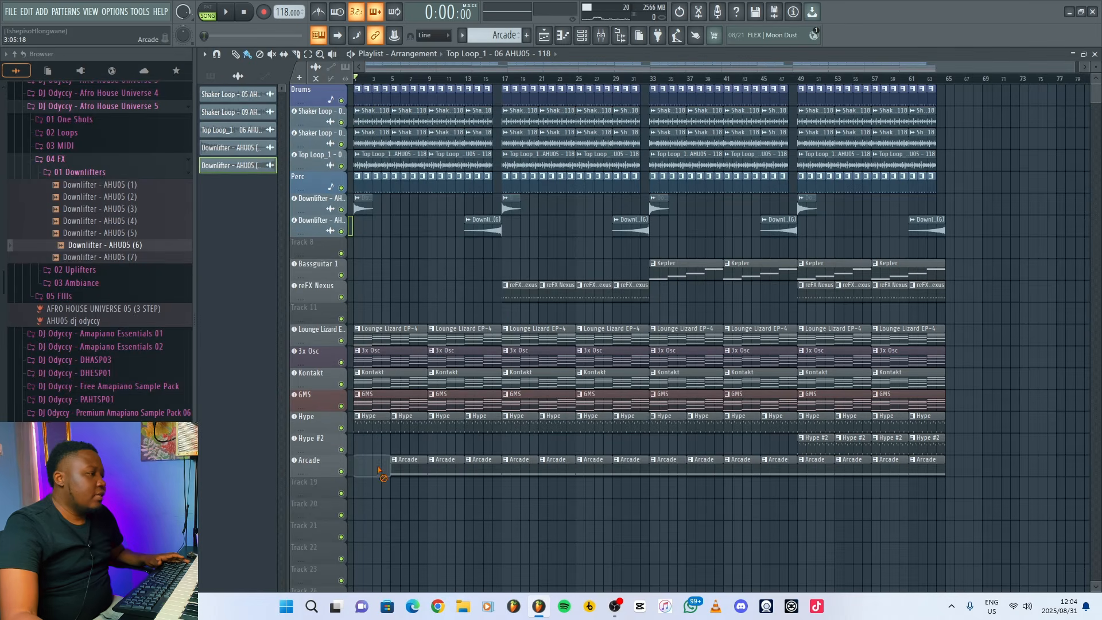
left_click_drag(378, 470, 635, 478)
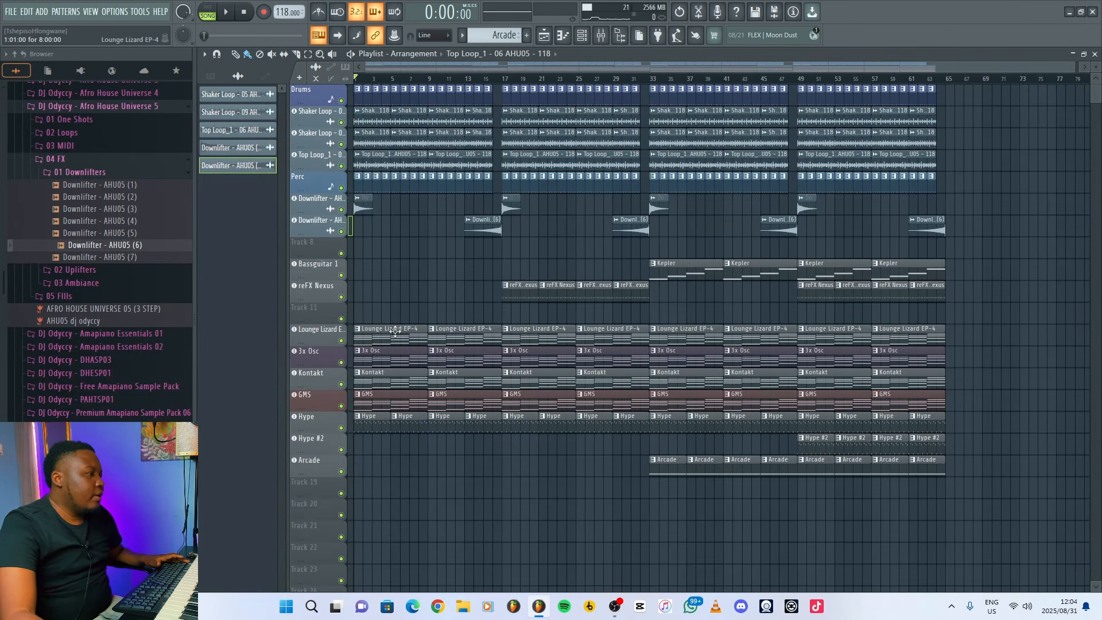
Remove the Lounge Lizard EP-4, Kontakt and GMS clips from bars 1 to 16, keeping 3x Osc as the only chord layer there.
mouse_move(390, 317)
left_mouse_down()
mouse_move(364, 396)
mouse_move(372, 423)
left_mouse_up()
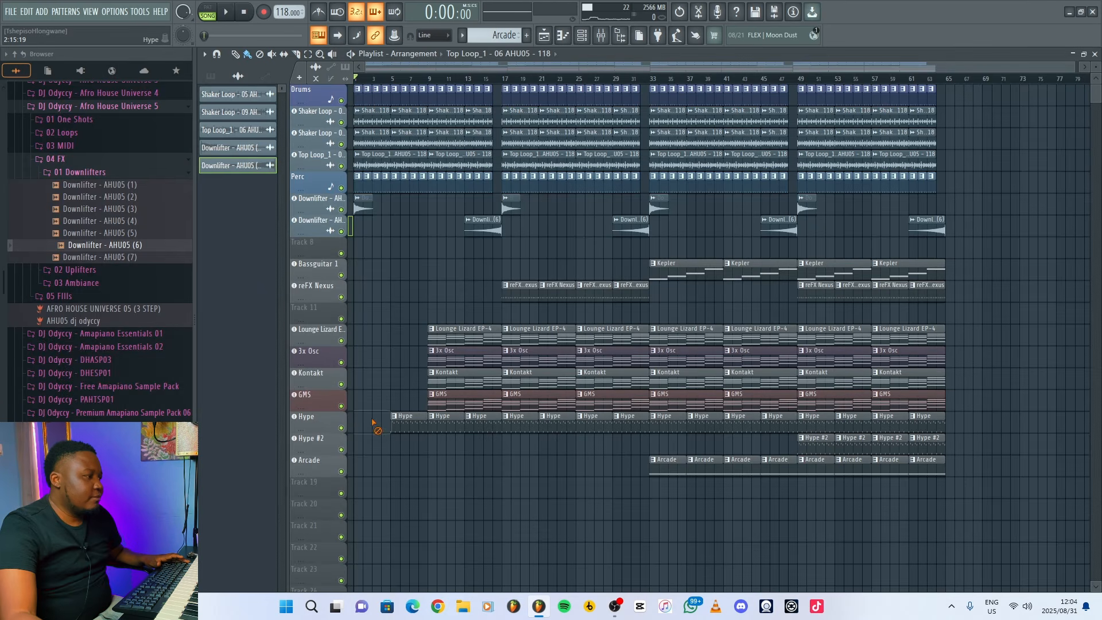
right_click(467, 400)
right_click(470, 389)
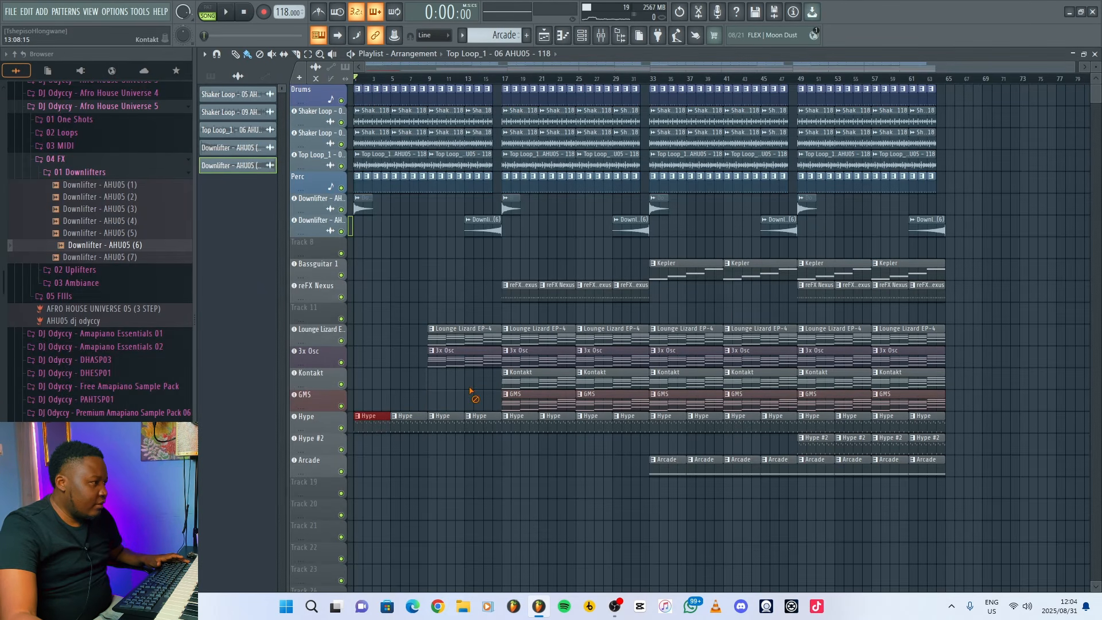
right_click(470, 333)
left_click(359, 362)
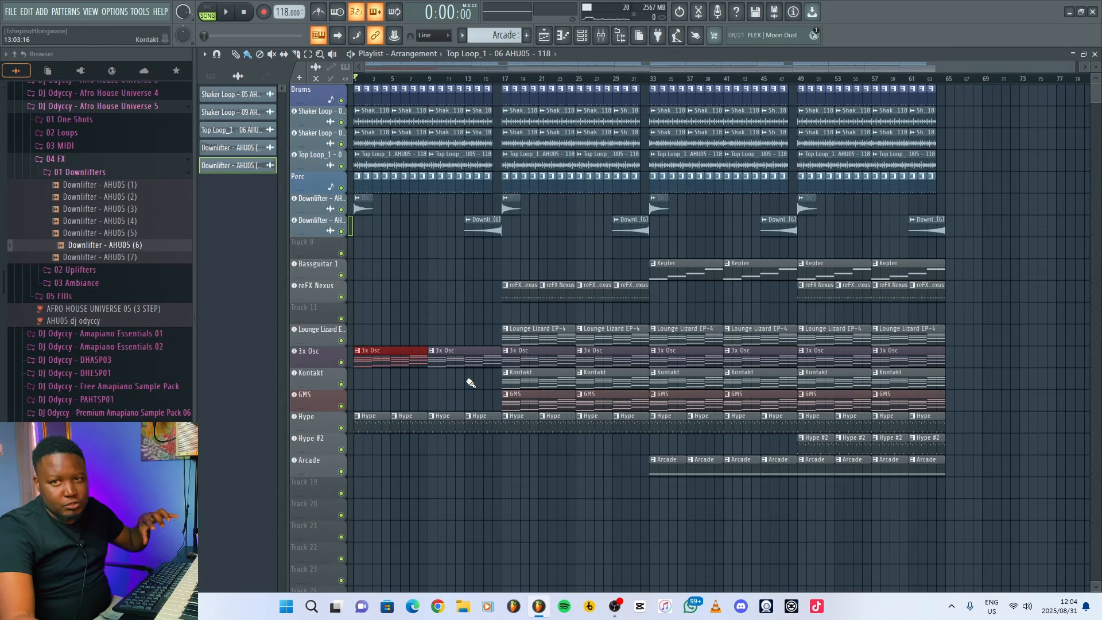
left_click(439, 299)
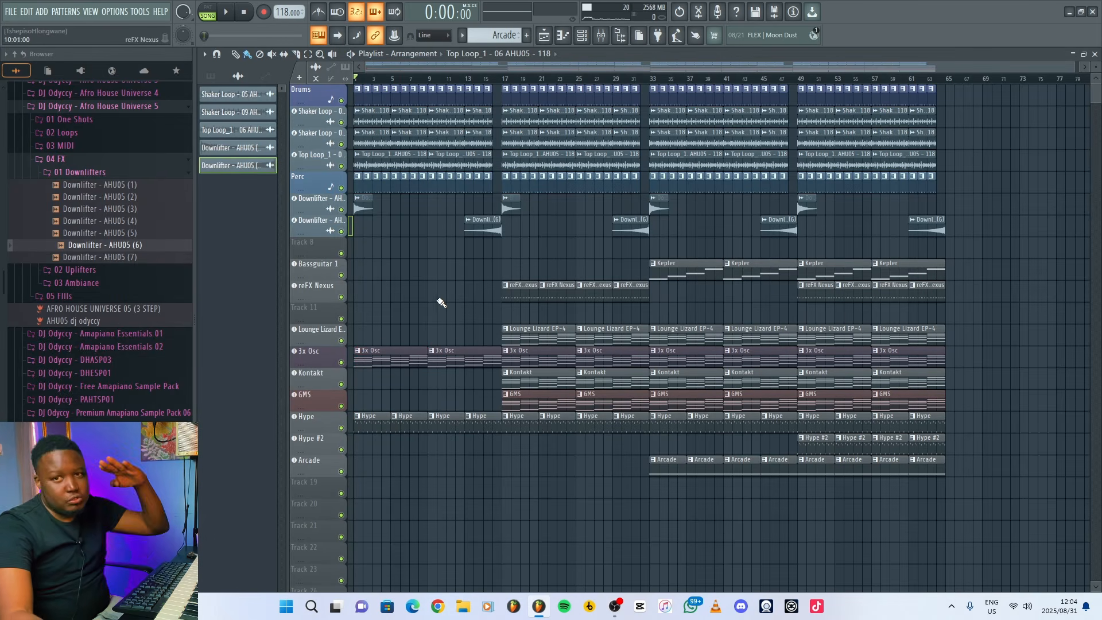
Remove the Kontakt clips from bars 17 to 48 and the GMS clips from bars 17 to 32.
right_click(544, 376)
right_click(590, 382)
right_click(608, 400)
right_click(538, 400)
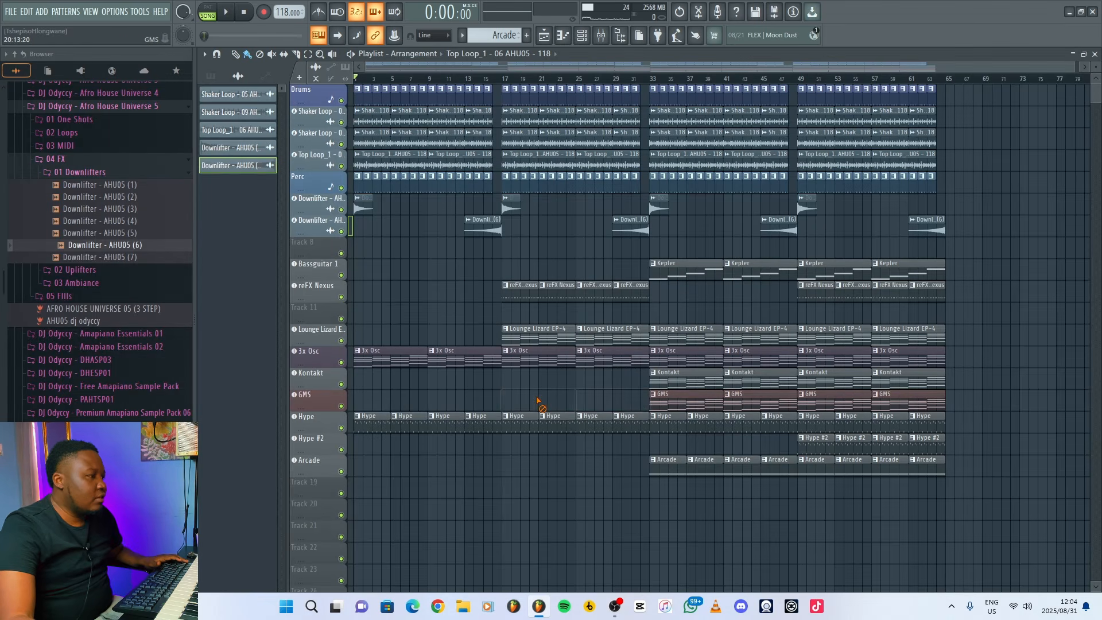
right_click(693, 383)
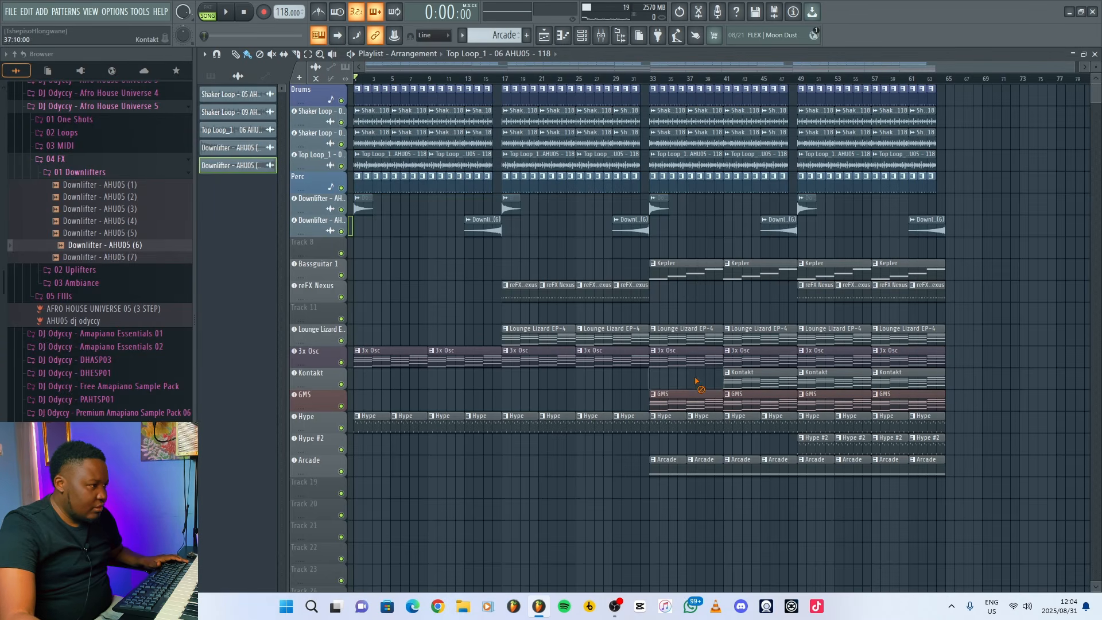
right_click(746, 379)
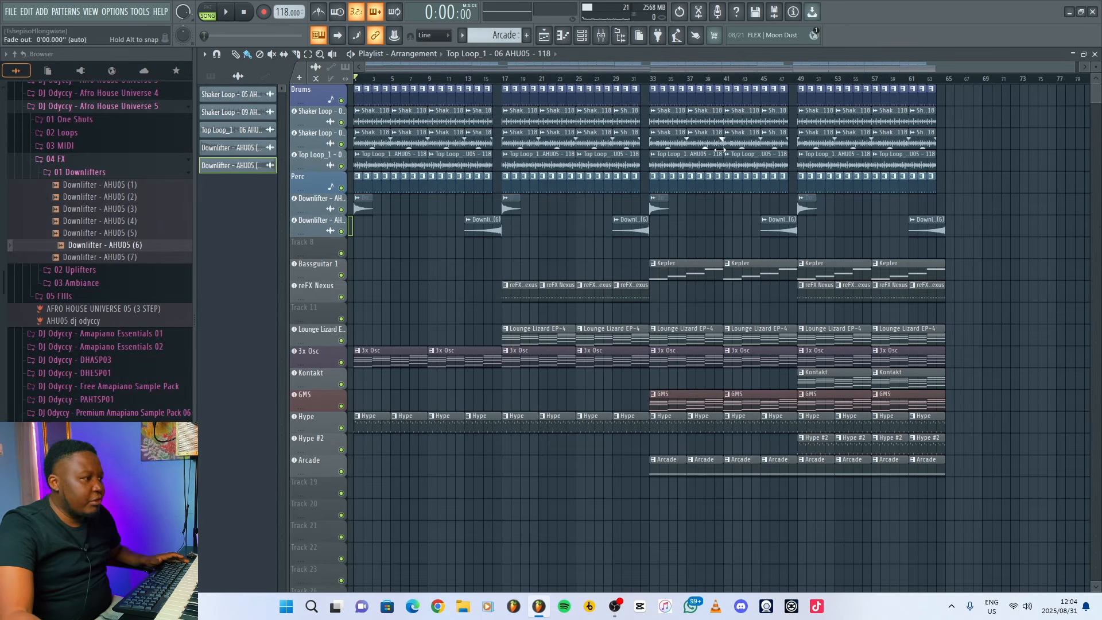
Remove both Shaker Loops and the Top Loop from bars 1 to 16, and play that section as a time selection.
left_click_drag(510, 79, 354, 80)
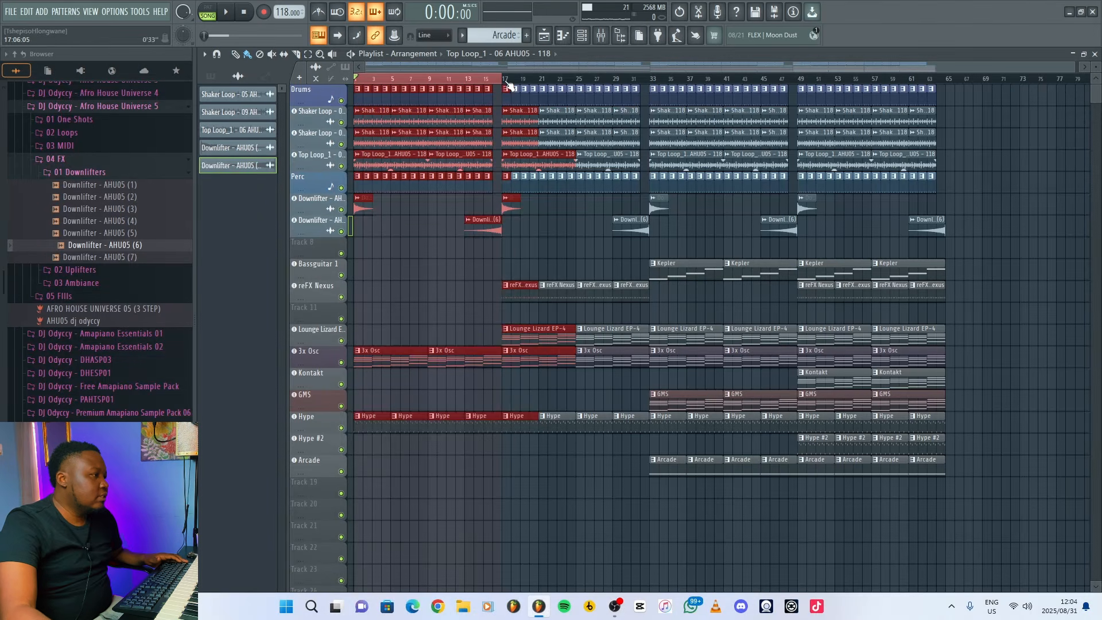
left_click(414, 246)
mouse_move(372, 158)
left_mouse_down()
mouse_move(445, 164)
mouse_move(471, 151)
mouse_move(376, 134)
mouse_move(473, 132)
left_mouse_up()
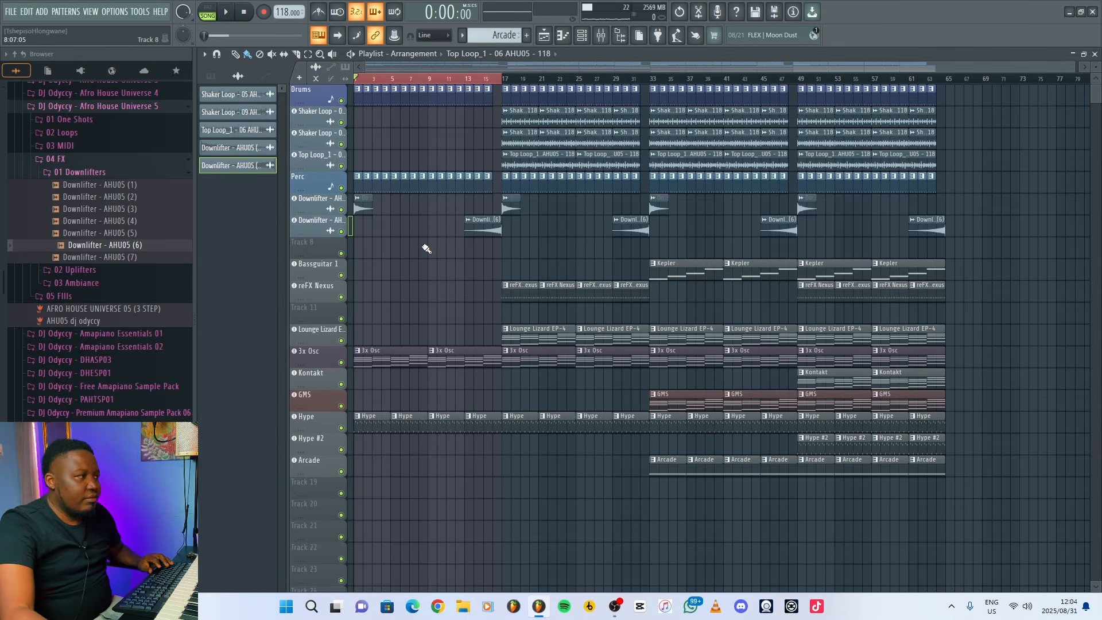
key("space")
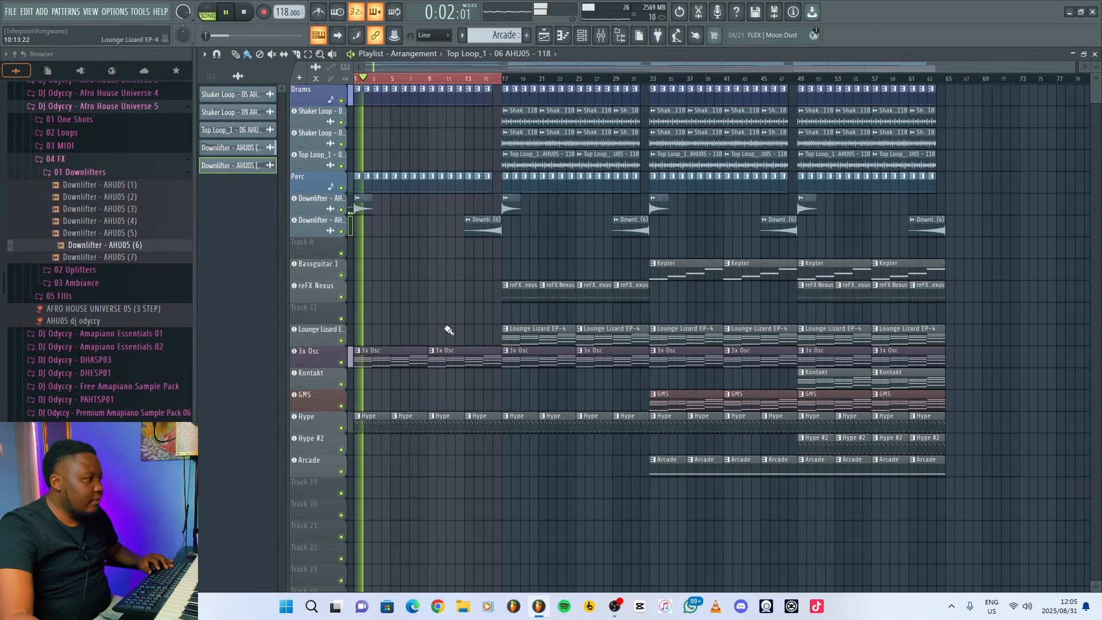
left_click_drag(1076, 67, 649, 67)
key("space")
Add a second Fruity Parametric EQ 2 to 3x Osc with the 20Hz + 18kHz cut preset and create an automation clip for its band 7 frequency.
left_click(601, 36)
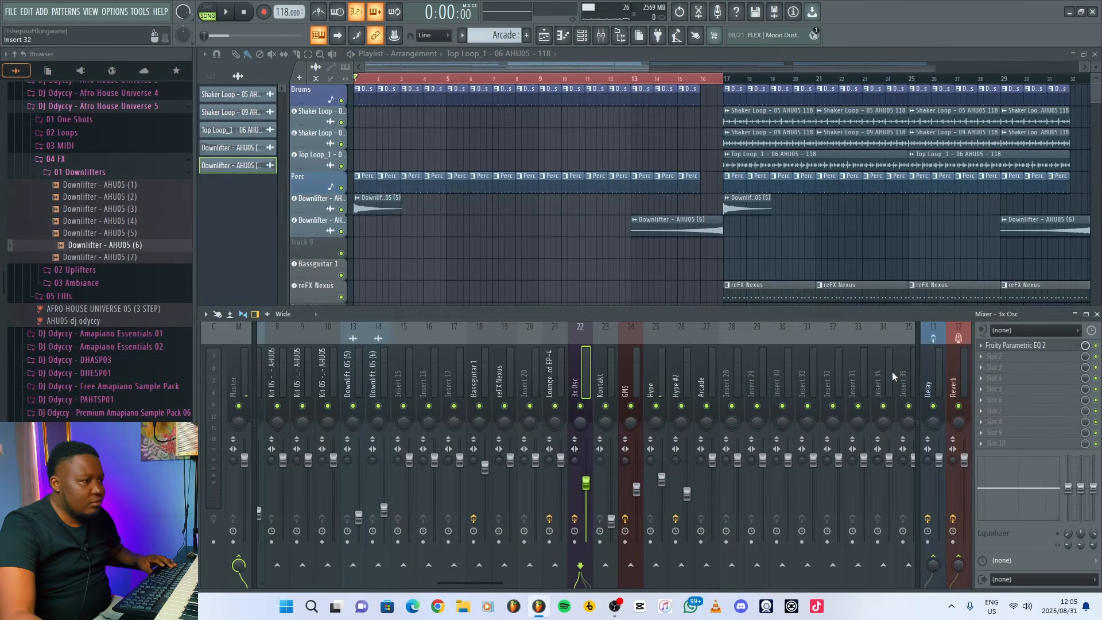
left_click(984, 359)
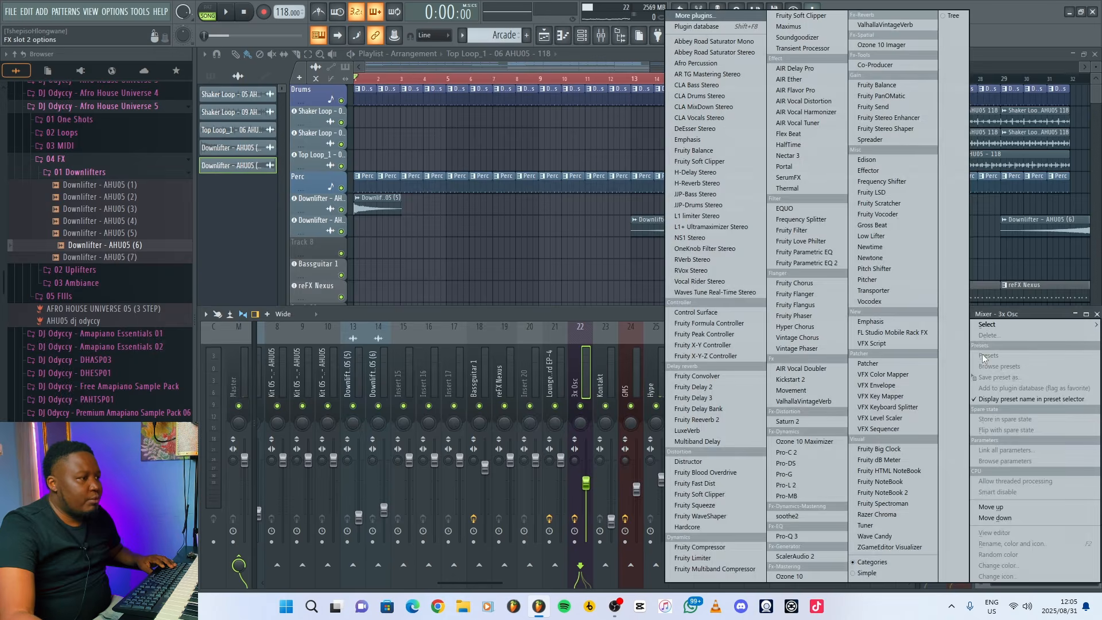
left_click(812, 263)
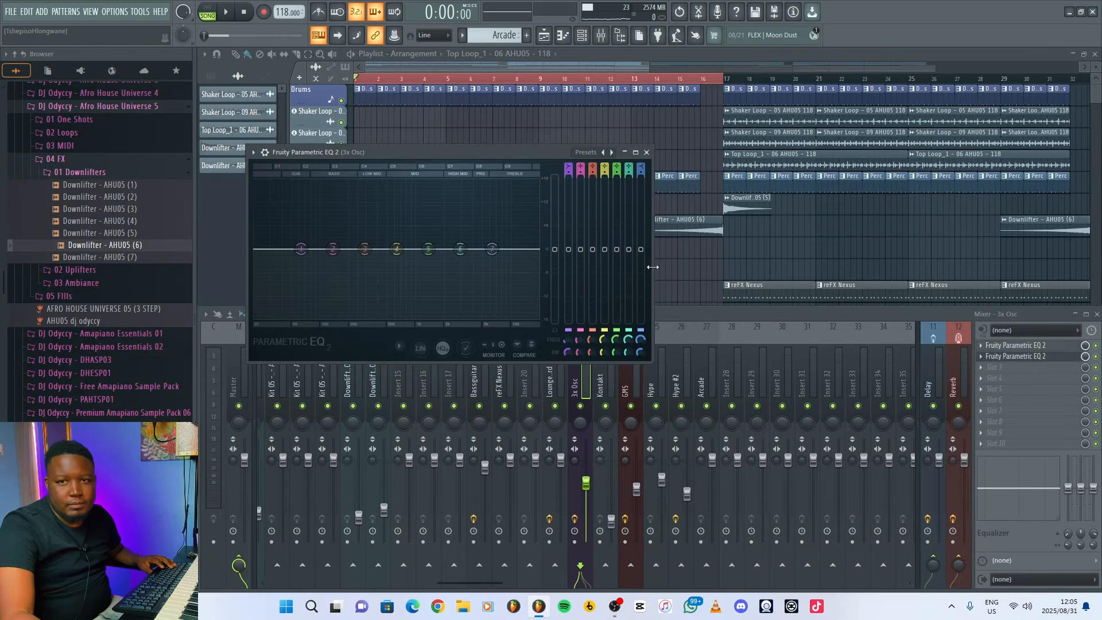
left_click(611, 153)
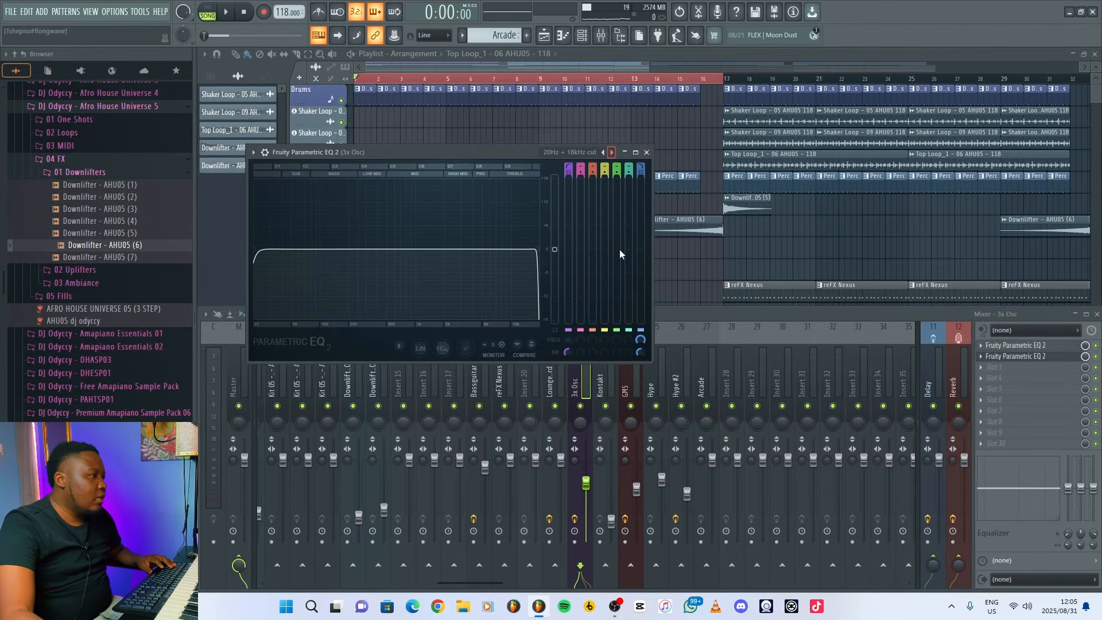
right_click(640, 341)
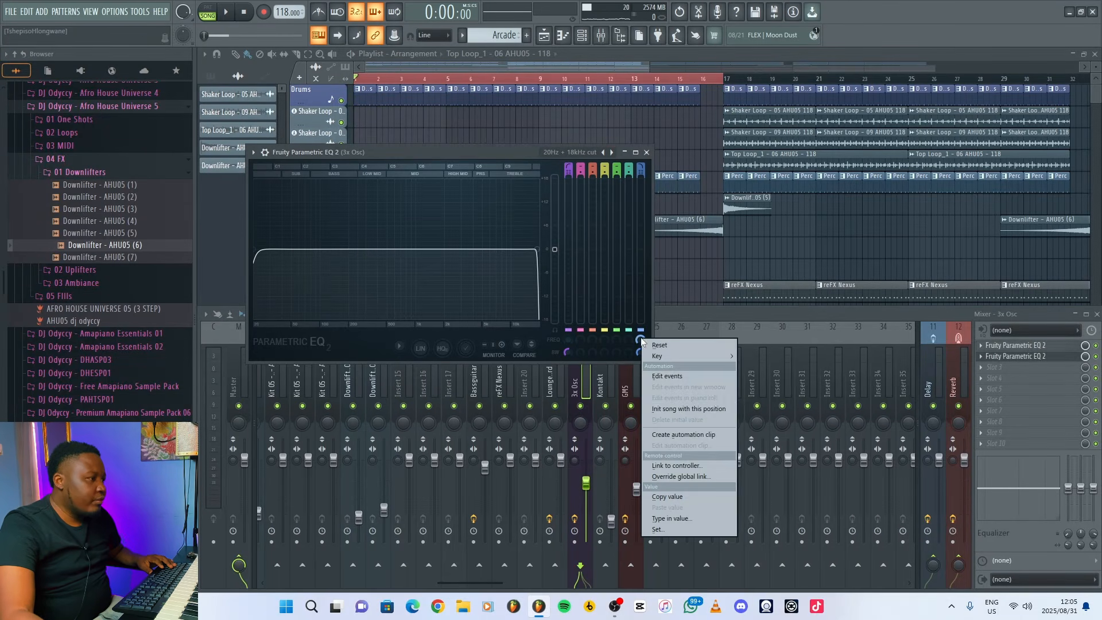
left_click(687, 435)
left_click(646, 153)
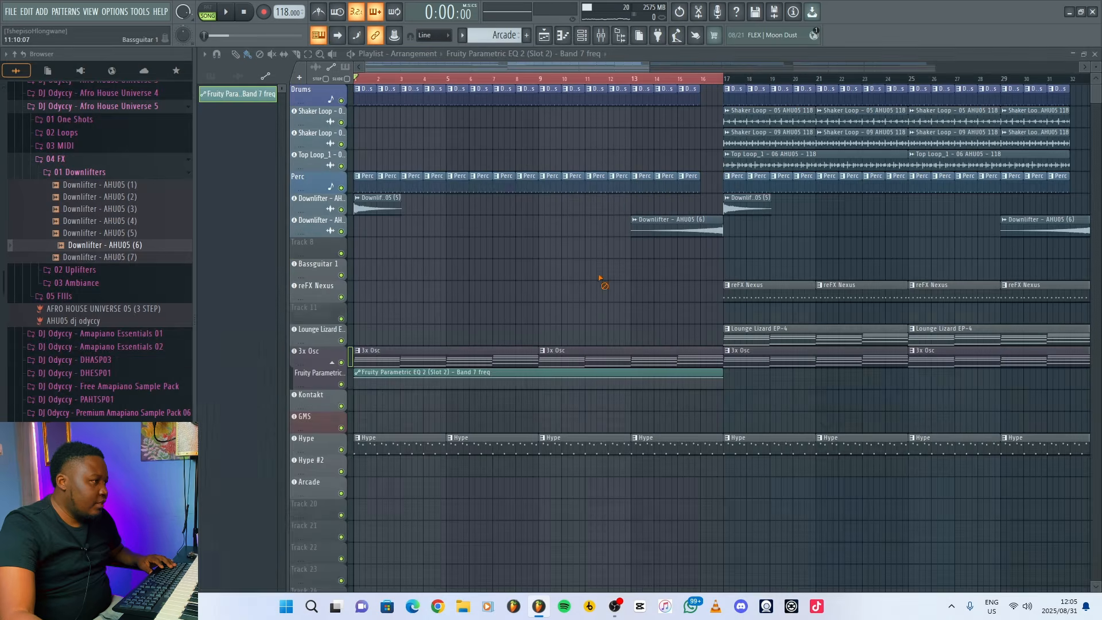
Shape the 3x Osc EQ automation as a slightly curved rise from a low cutoff across bars 1 to 16, and play it.
key("F9")
left_click_drag(406, 379, 384, 387)
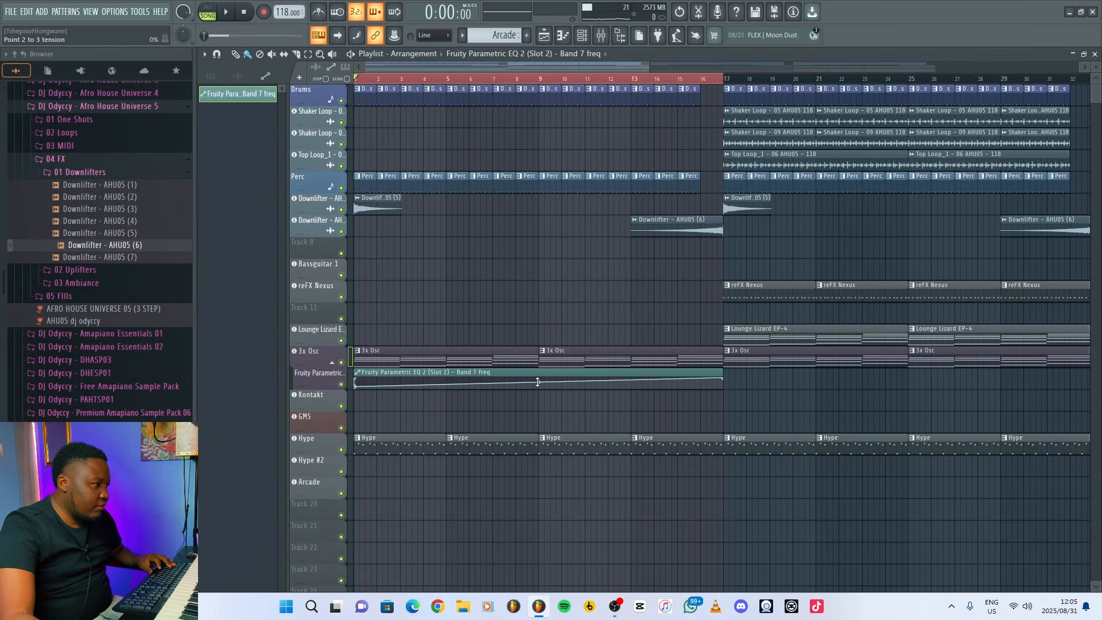
key("space")
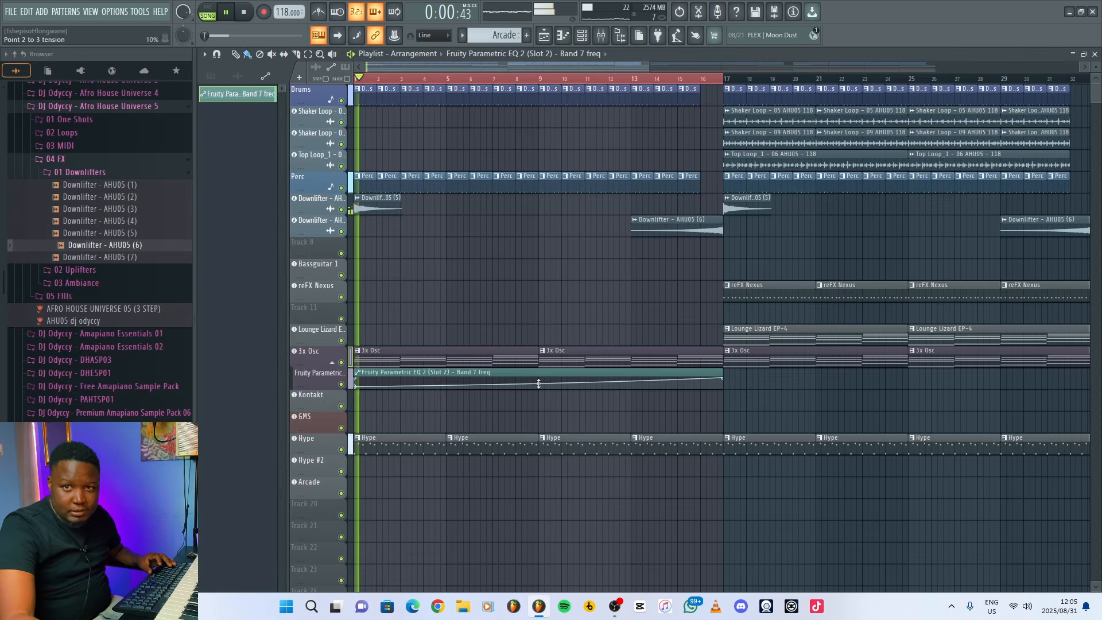
Add Fruity Parametric EQ 2 to Hype with the 20Hz + 18kHz cut preset and create an automation clip for its band 7 frequency.
left_click(601, 36)
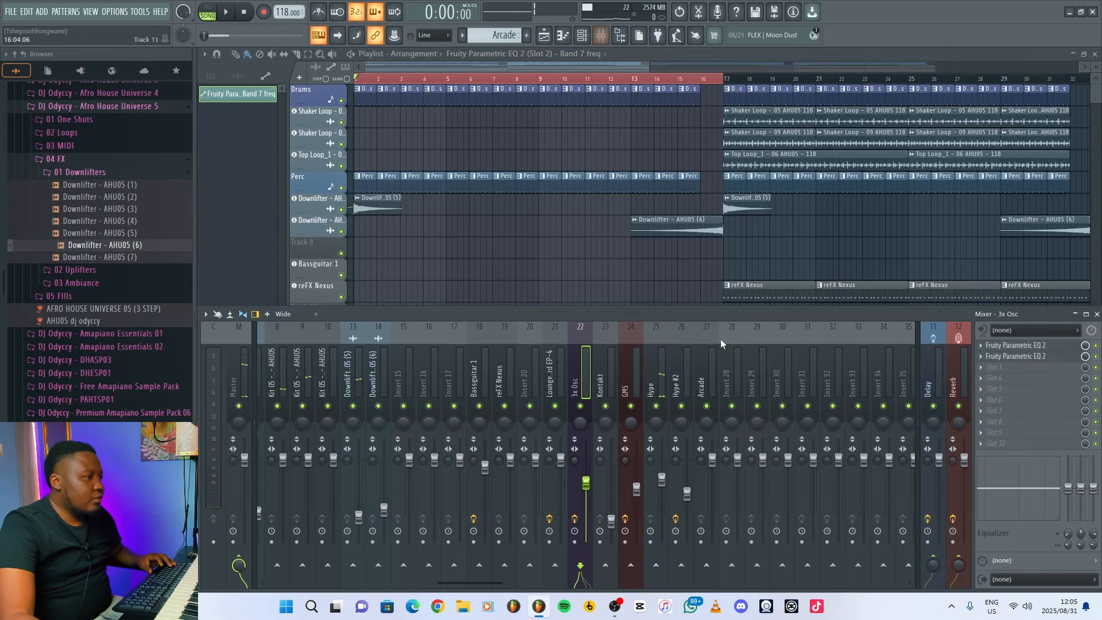
left_click(658, 397)
left_click(988, 357)
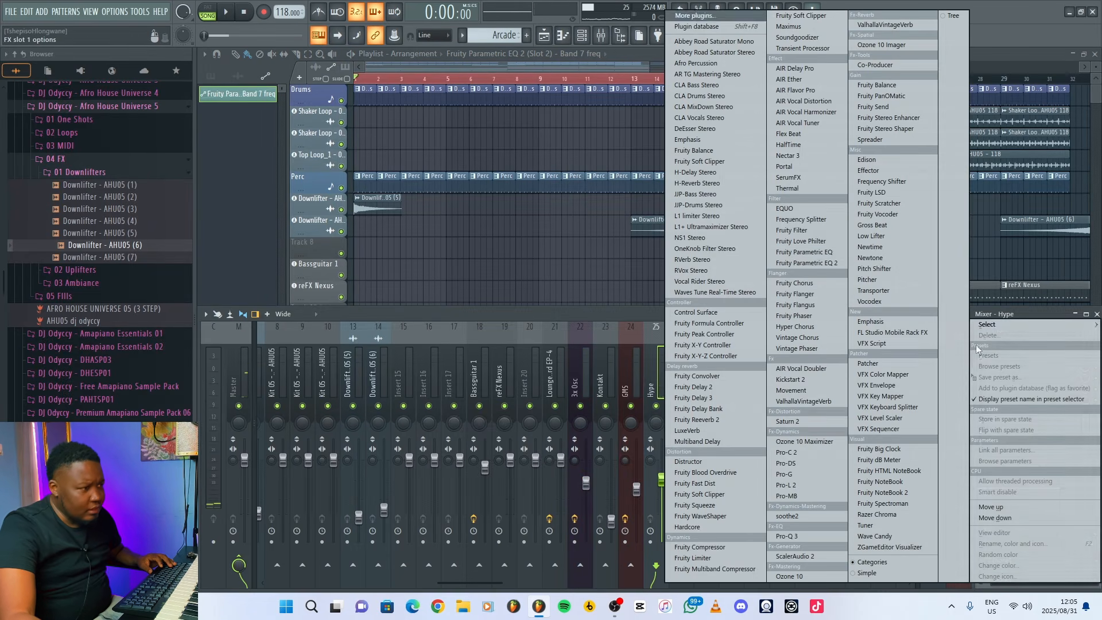
left_click(792, 263)
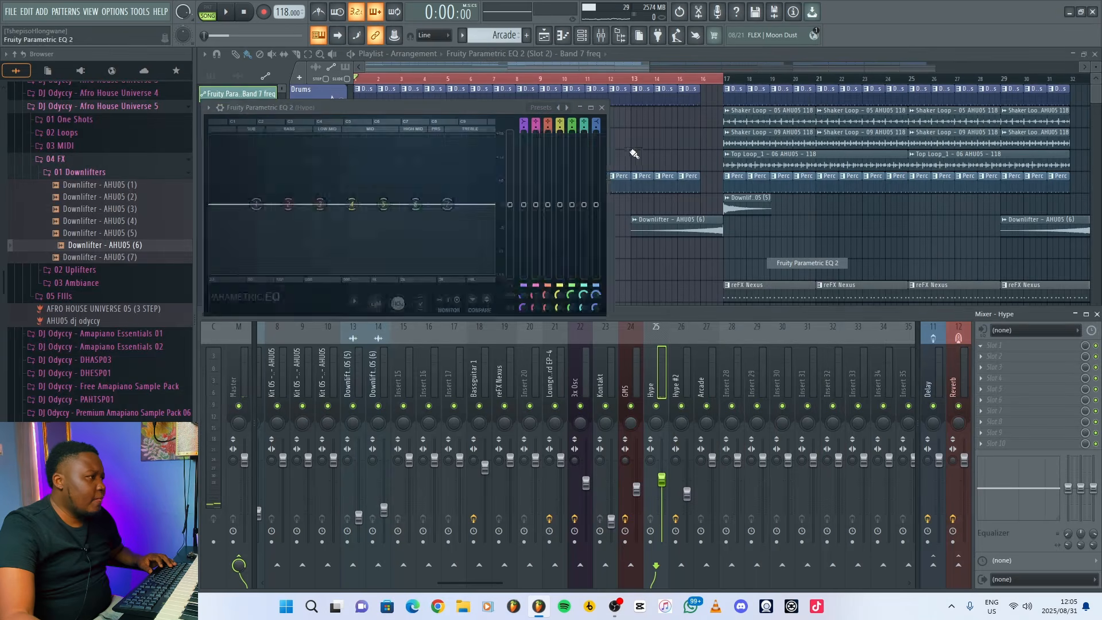
left_click(567, 108)
left_click(568, 108)
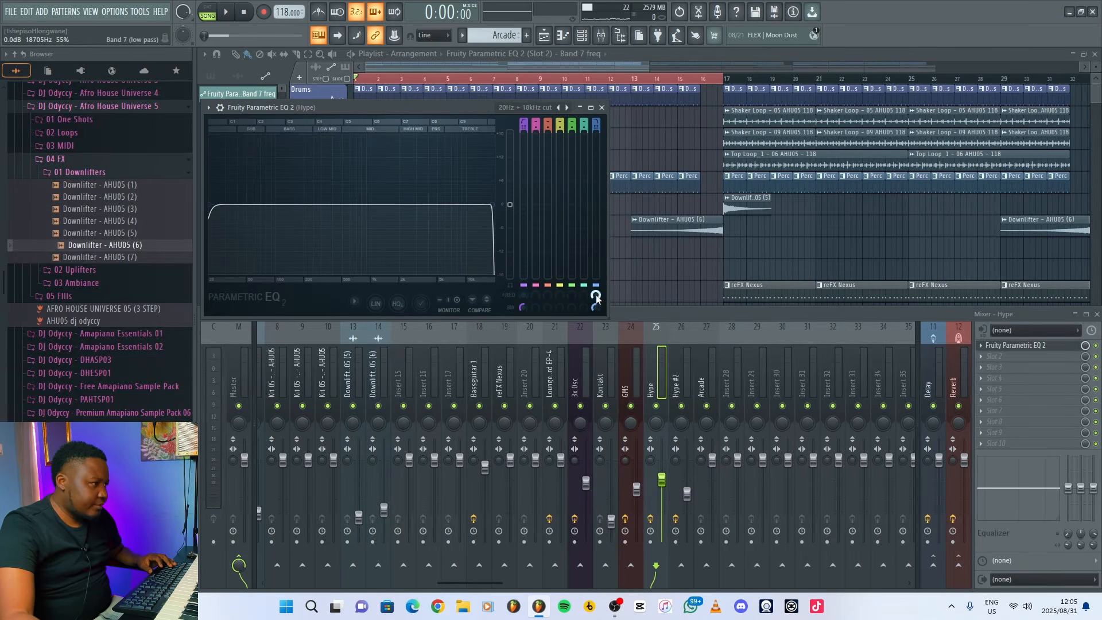
right_click(596, 296)
left_click(643, 392)
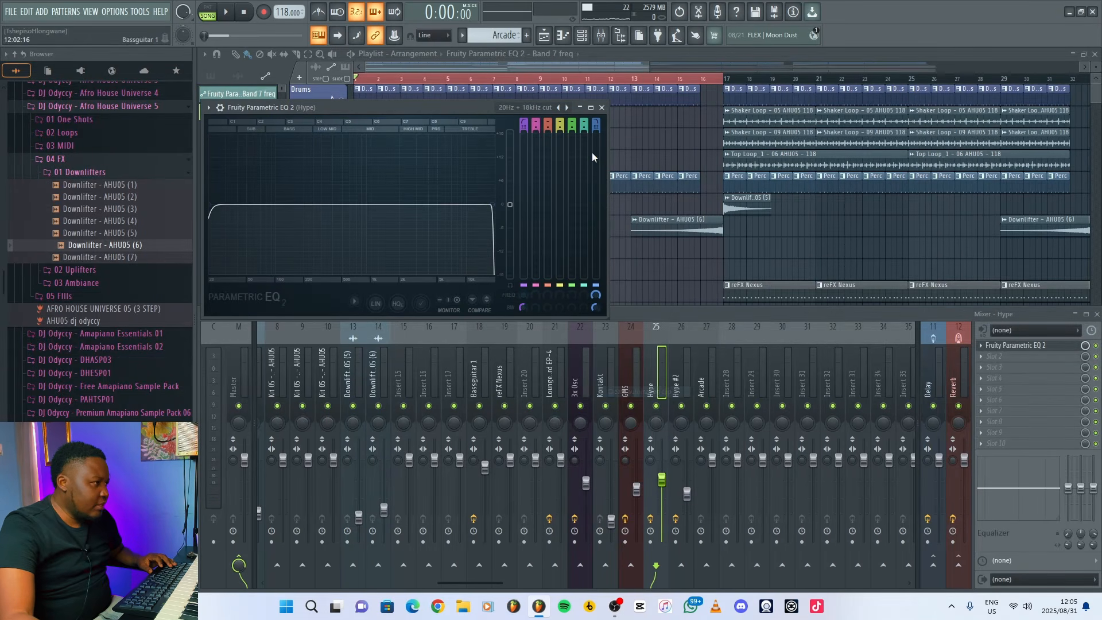
left_click(602, 107)
Shape the Hype EQ automation as a slightly curved rise from 80 Hz across bars 1 to 16, and play the intro.
scroll(412, 444, "down", 2)
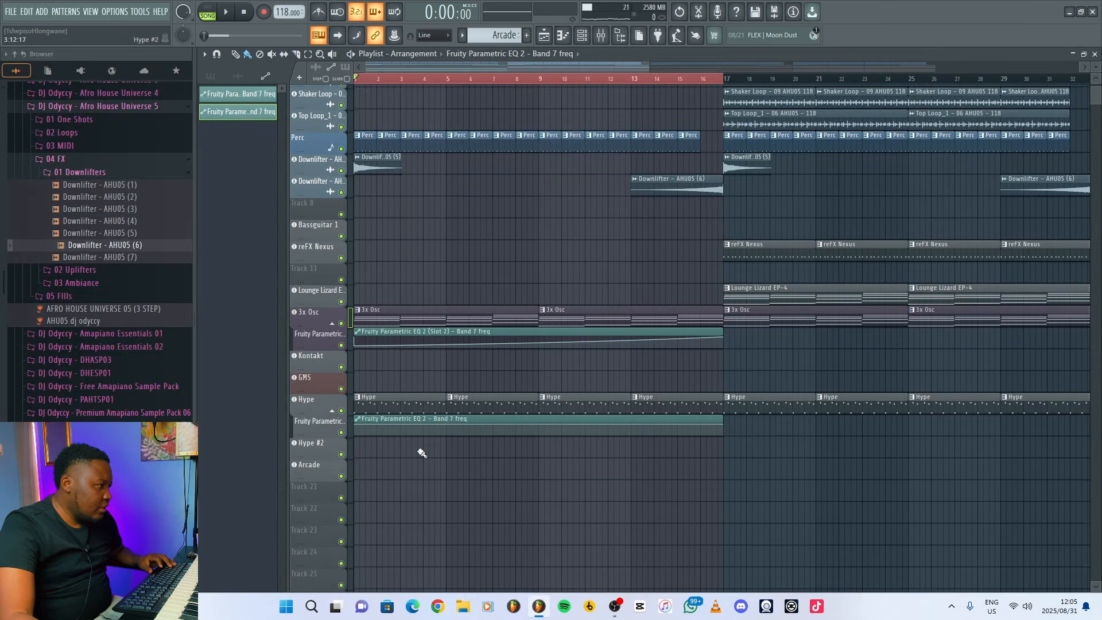
left_click_drag(367, 426, 356, 431)
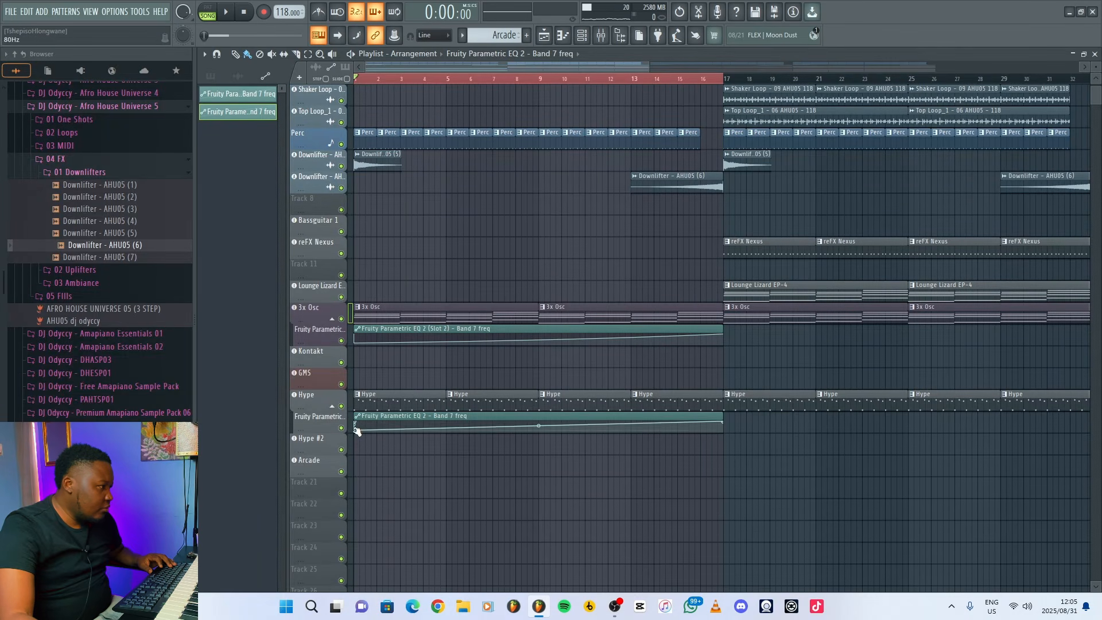
key("space")
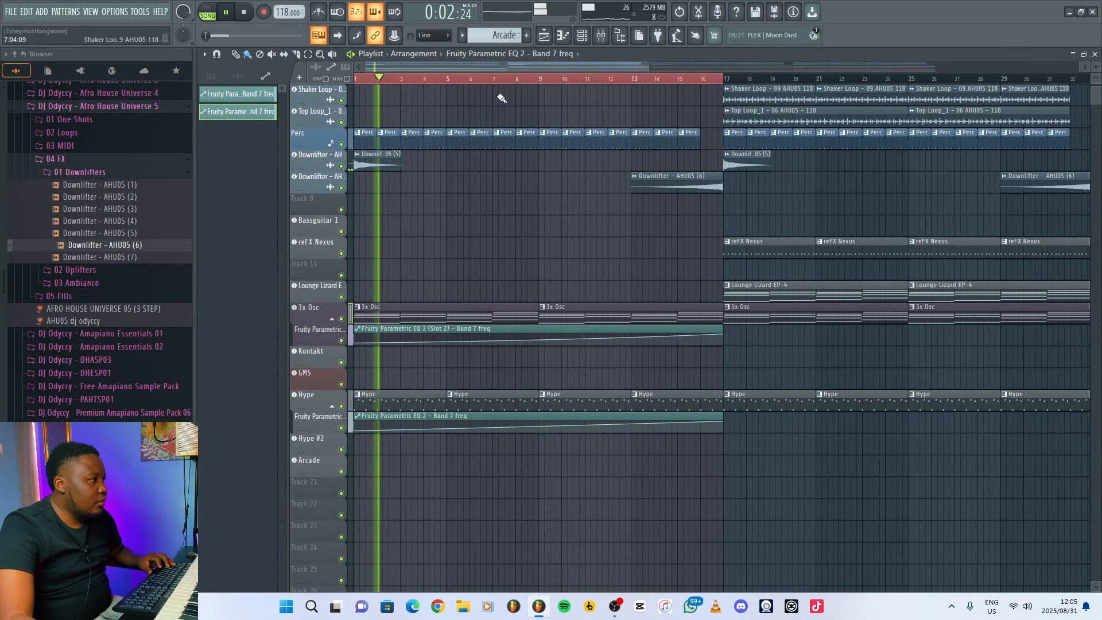
Delete the Downlifter (5) clip at bar 1 and play the intro from the start and from bar 6.
key("space")
right_click(391, 164)
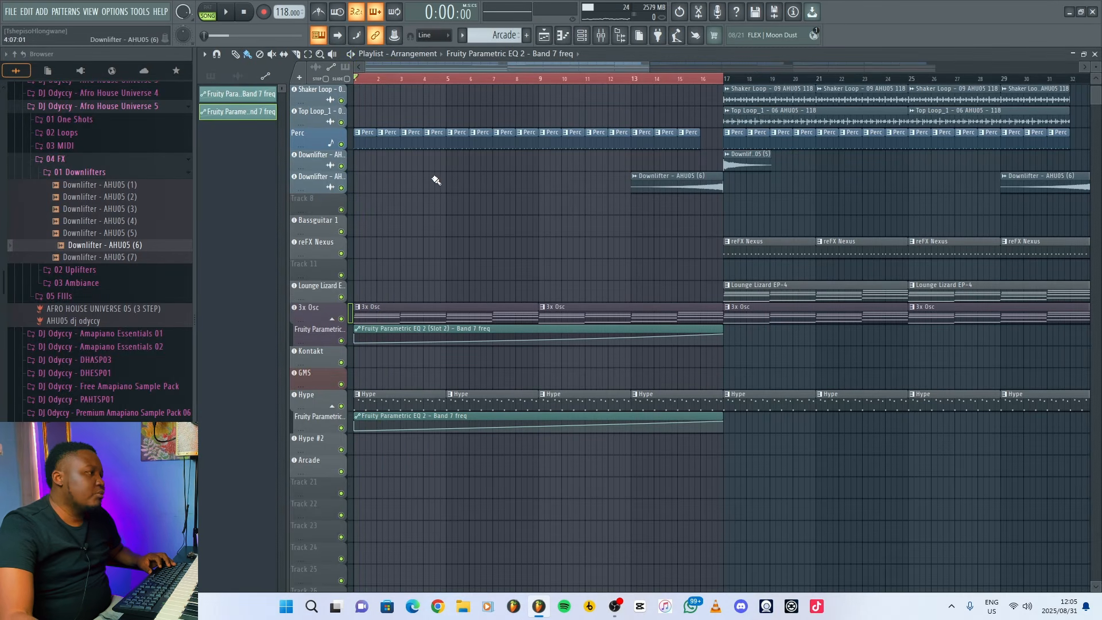
key("space")
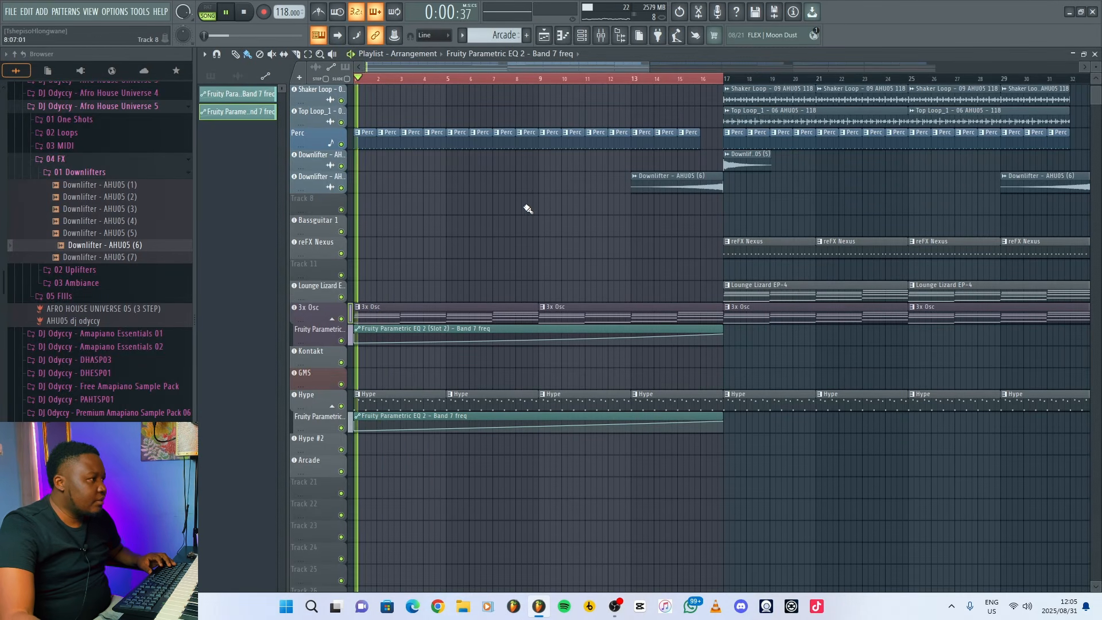
scroll(525, 207, "up", 2)
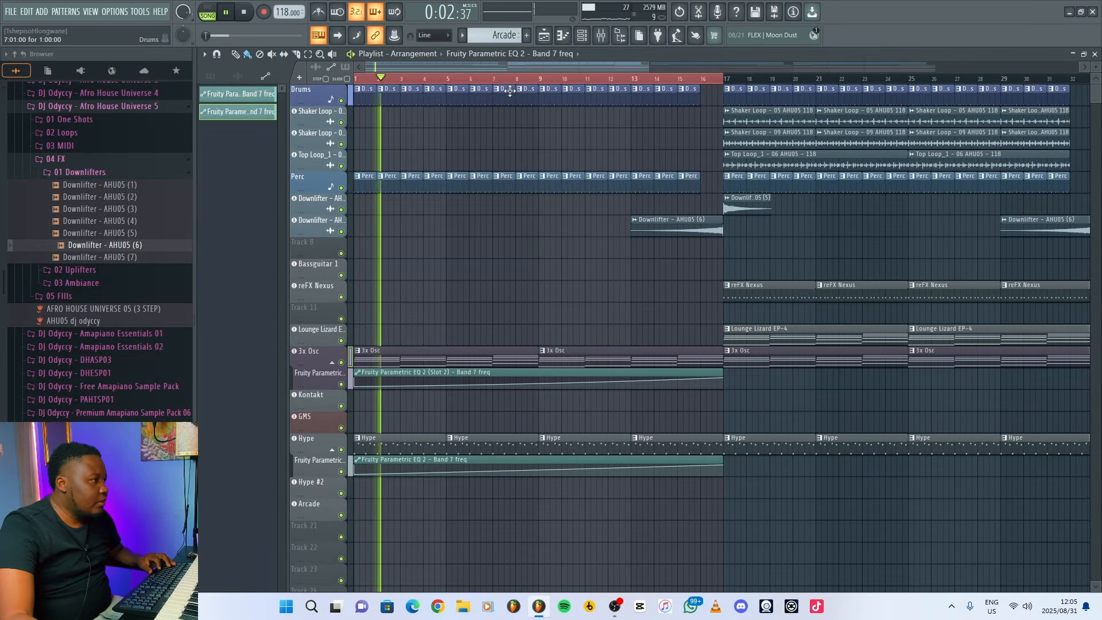
left_click(480, 79)
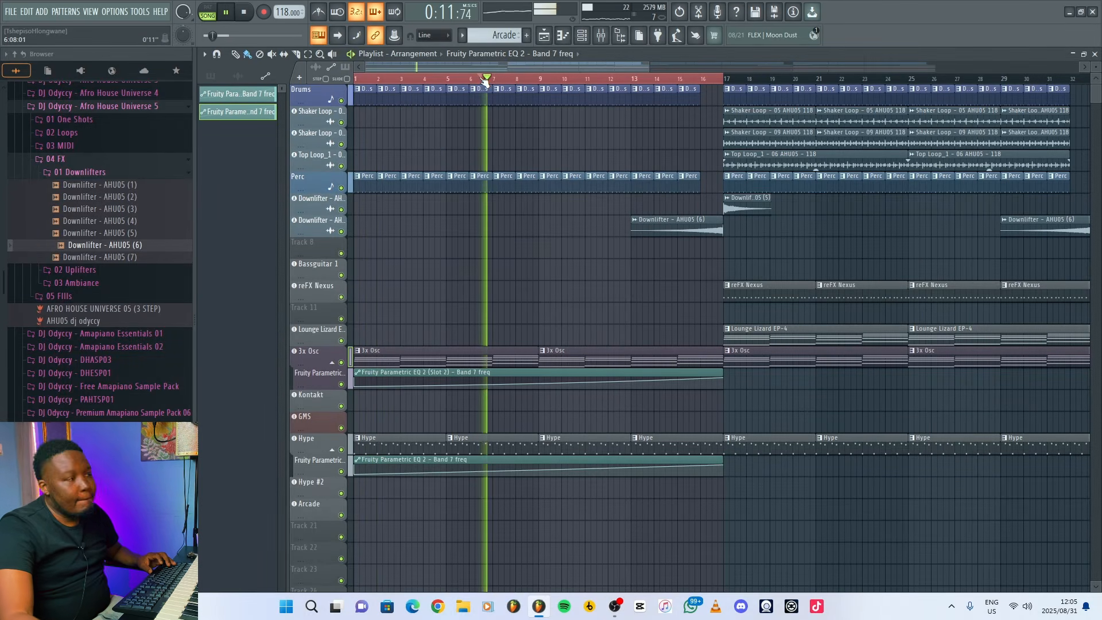
Extend the time selection to bars 1 to 32 and delete both Shaker Loop tracks' clips from bars 17 to 32.
left_click_drag(649, 64, 822, 64)
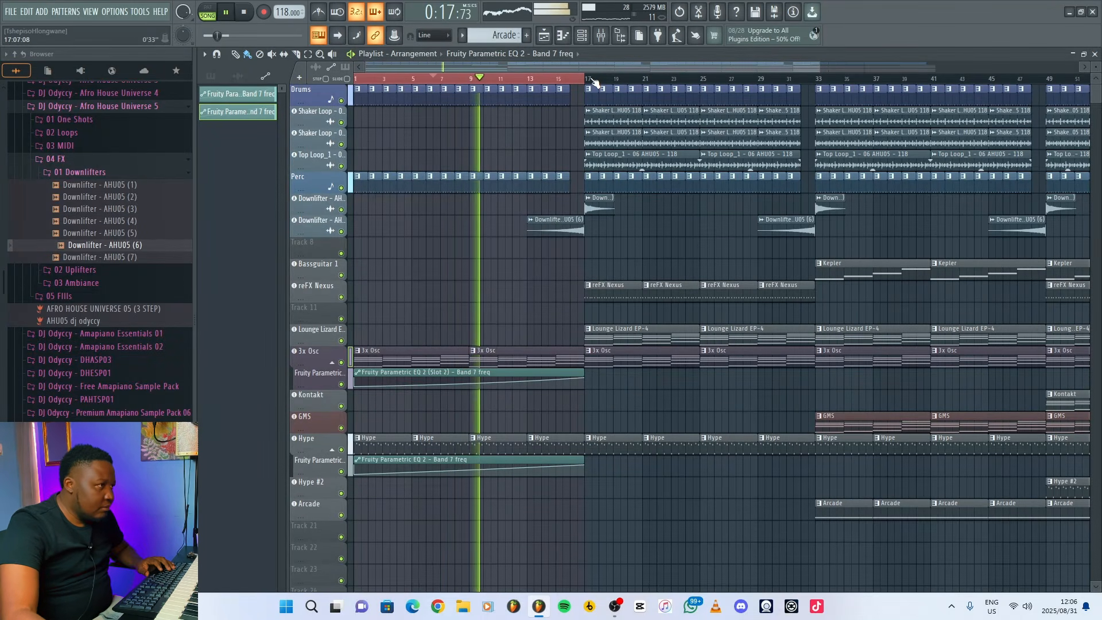
left_click_drag(594, 82, 818, 93)
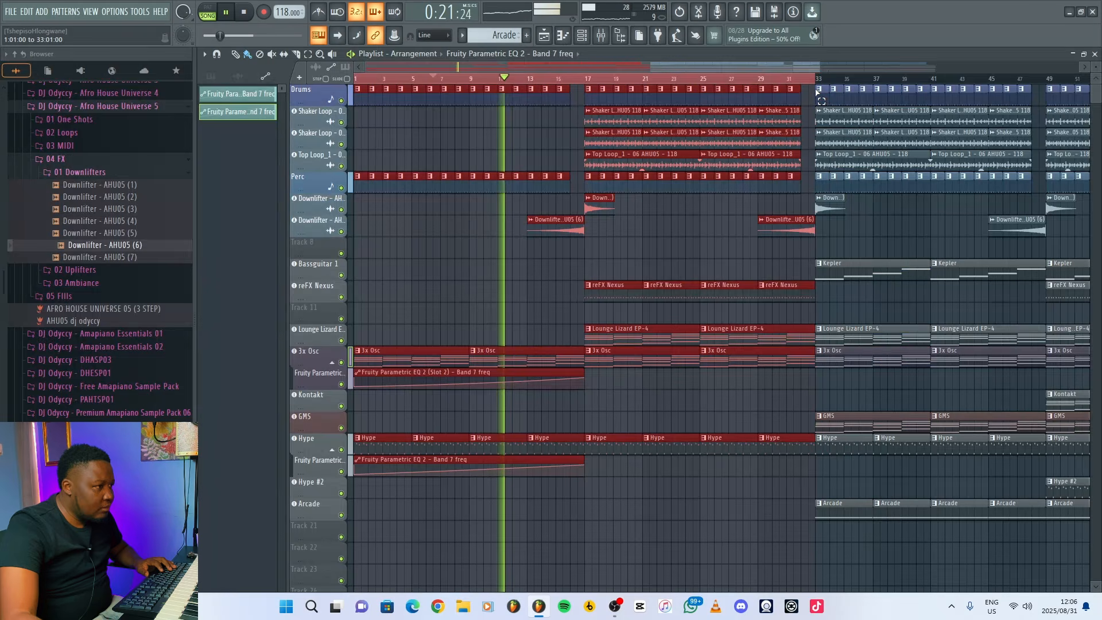
right_click(909, 217)
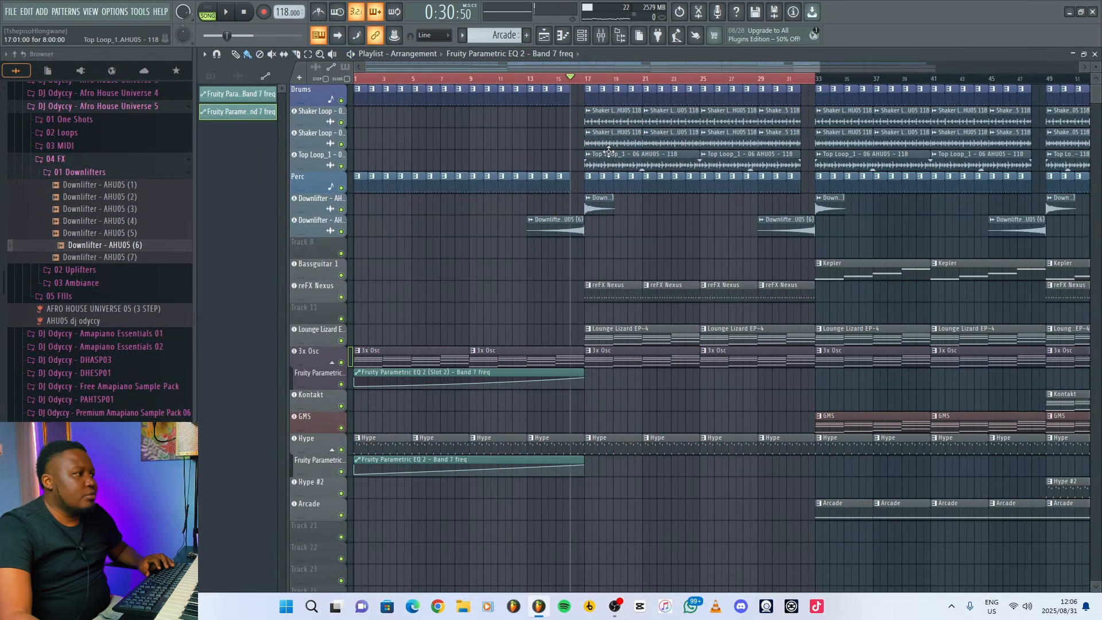
right_click(609, 136)
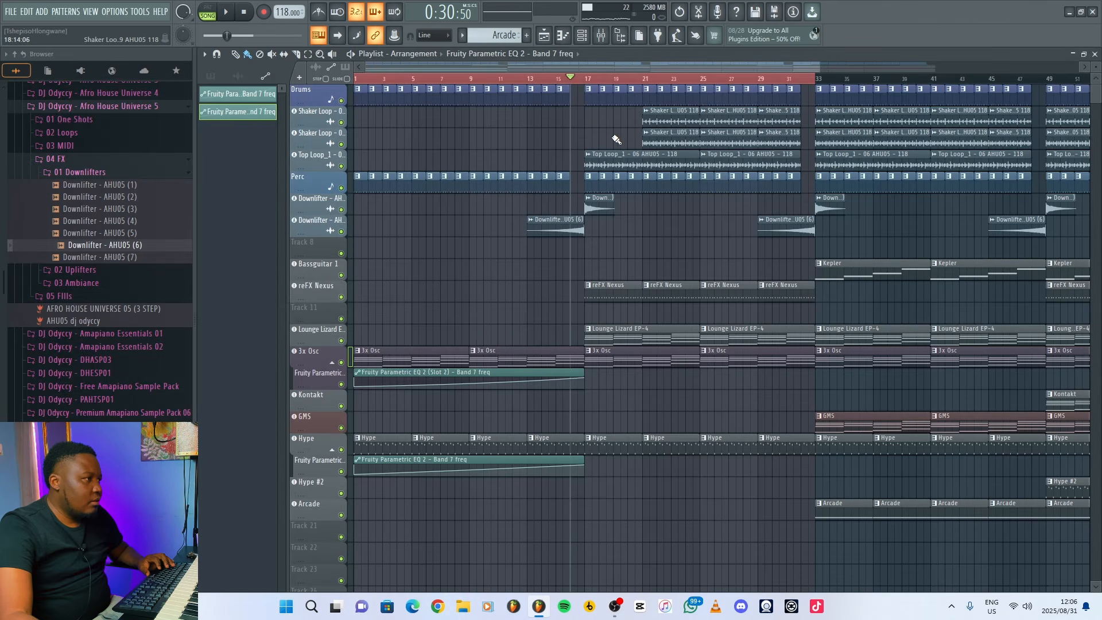
left_click(591, 119)
right_click(669, 143)
right_click(727, 145)
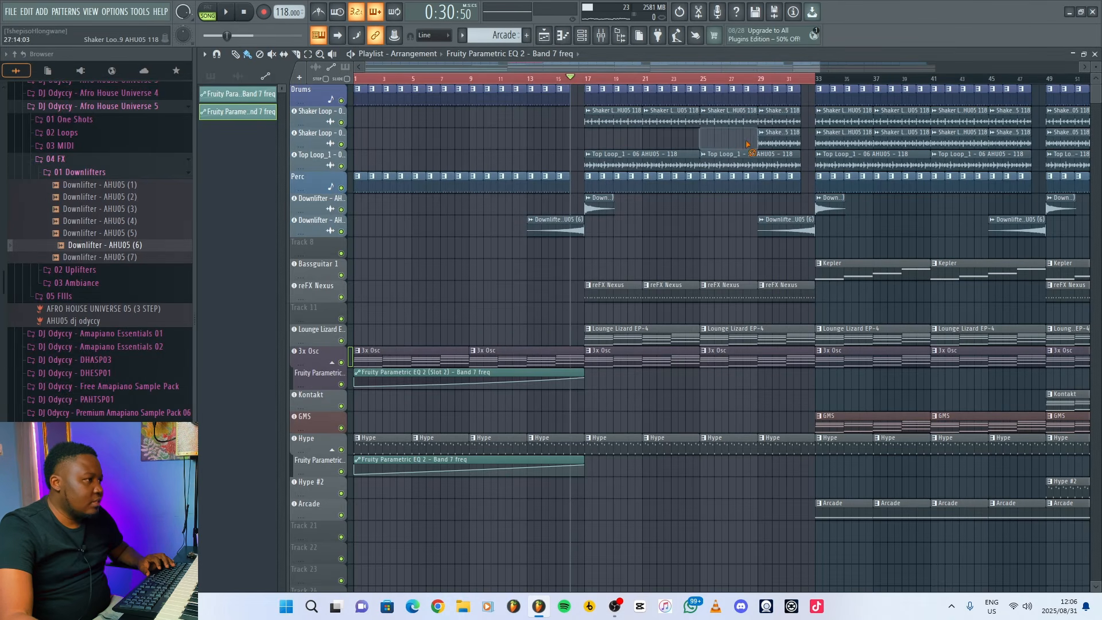
right_click(772, 144)
right_click(622, 121)
right_click(666, 121)
right_click(723, 121)
right_click(778, 120)
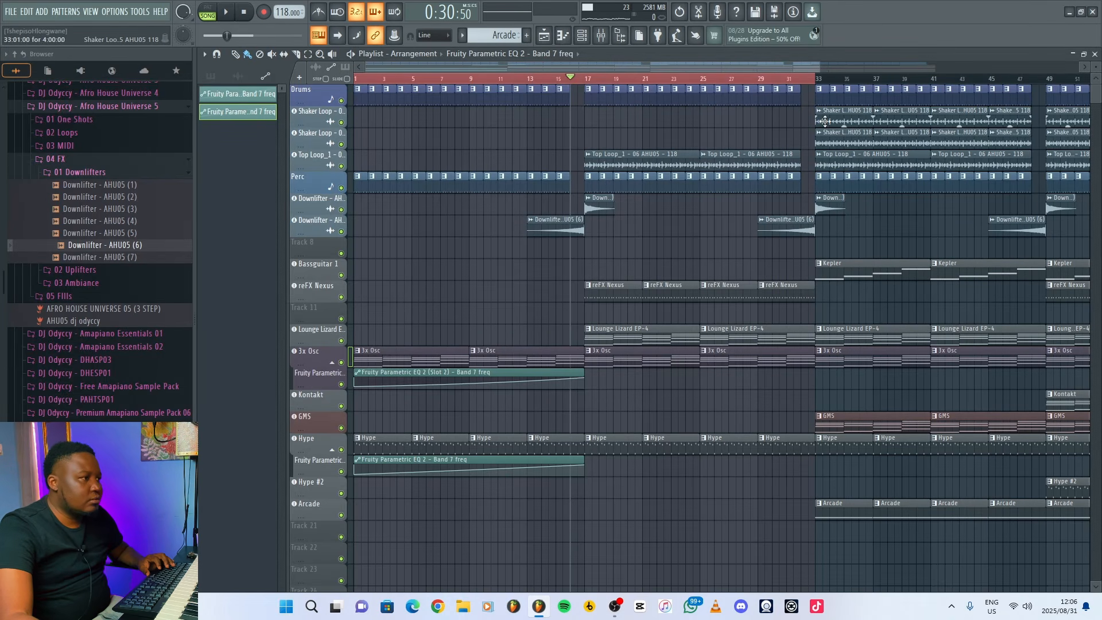
Delete the clips of both Shaker Loop tracks from the section at bars 33 to 48.
right_click(838, 121)
right_click(849, 141)
right_click(907, 121)
right_click(956, 121)
right_click(1005, 122)
right_click(1009, 138)
right_click(972, 139)
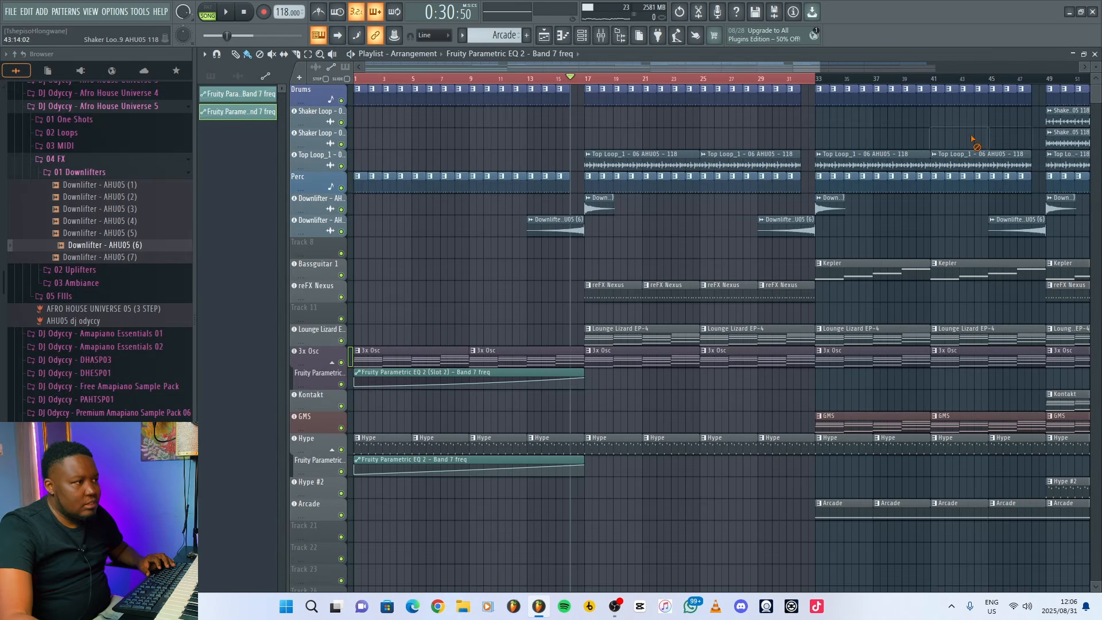
Play the transition into bar 17 and extend the time selection through bar 64.
left_click_drag(820, 66, 921, 66)
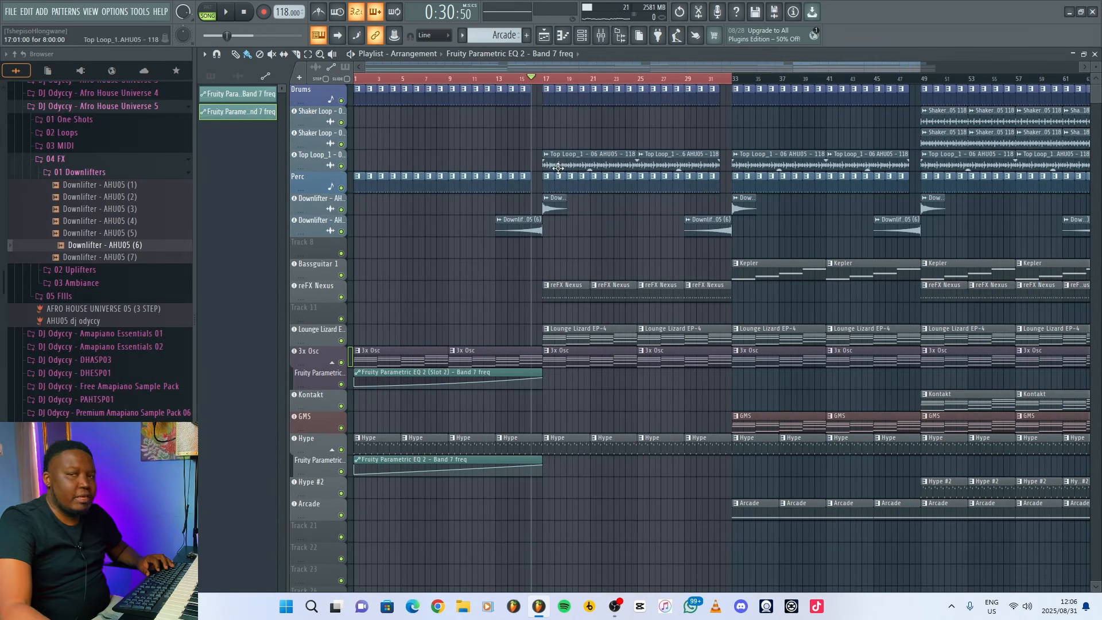
key("space")
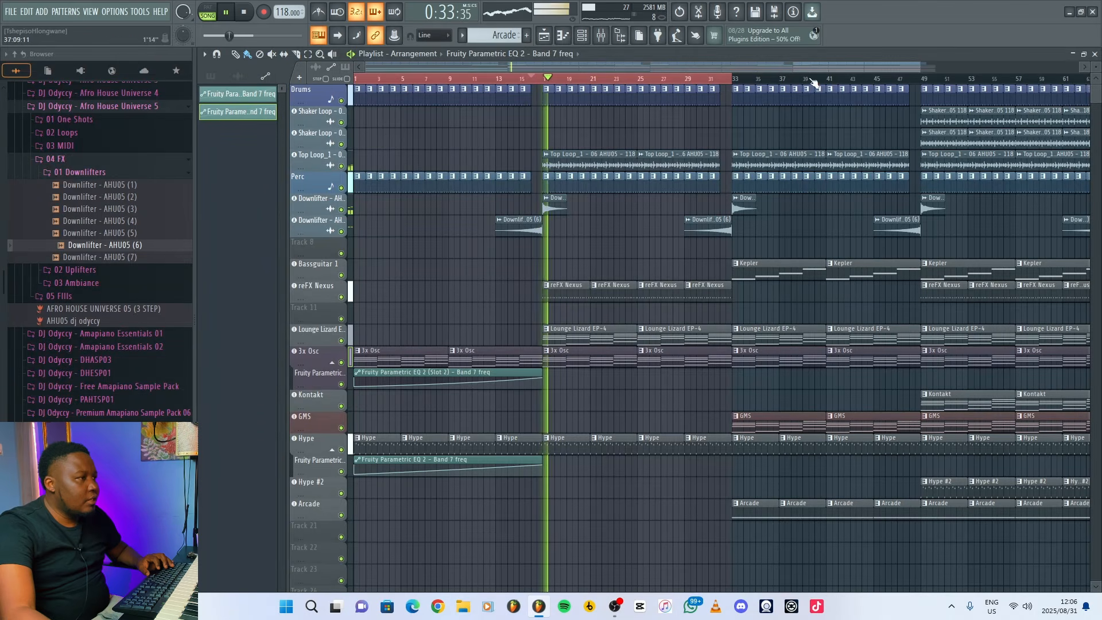
left_click_drag(921, 66, 1031, 66)
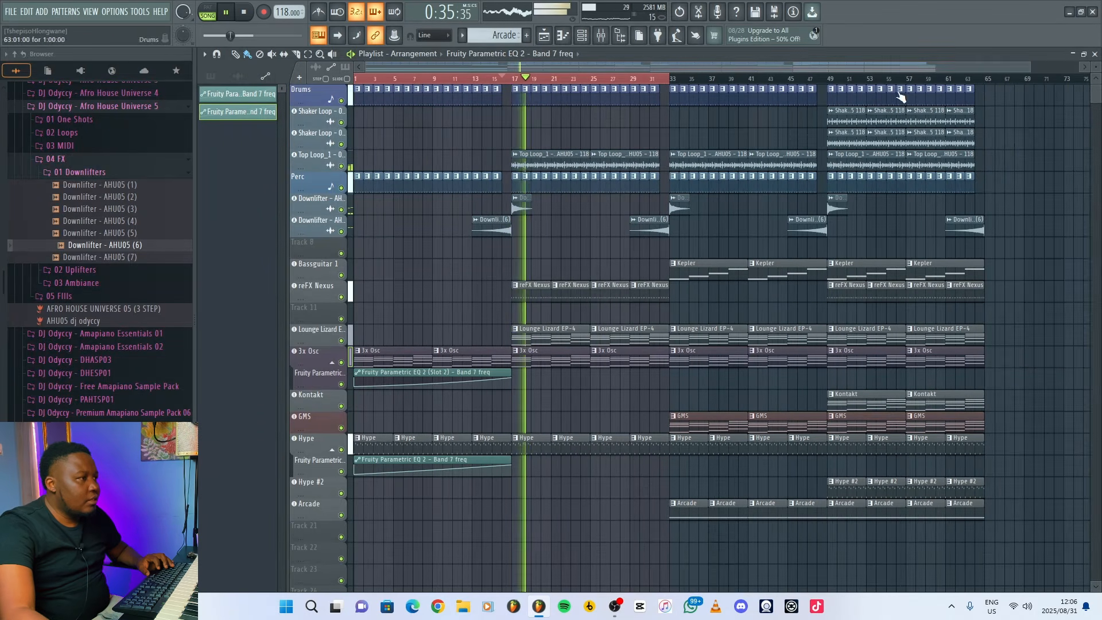
left_click_drag(693, 79, 689, 82)
left_click_drag(690, 82, 846, 82)
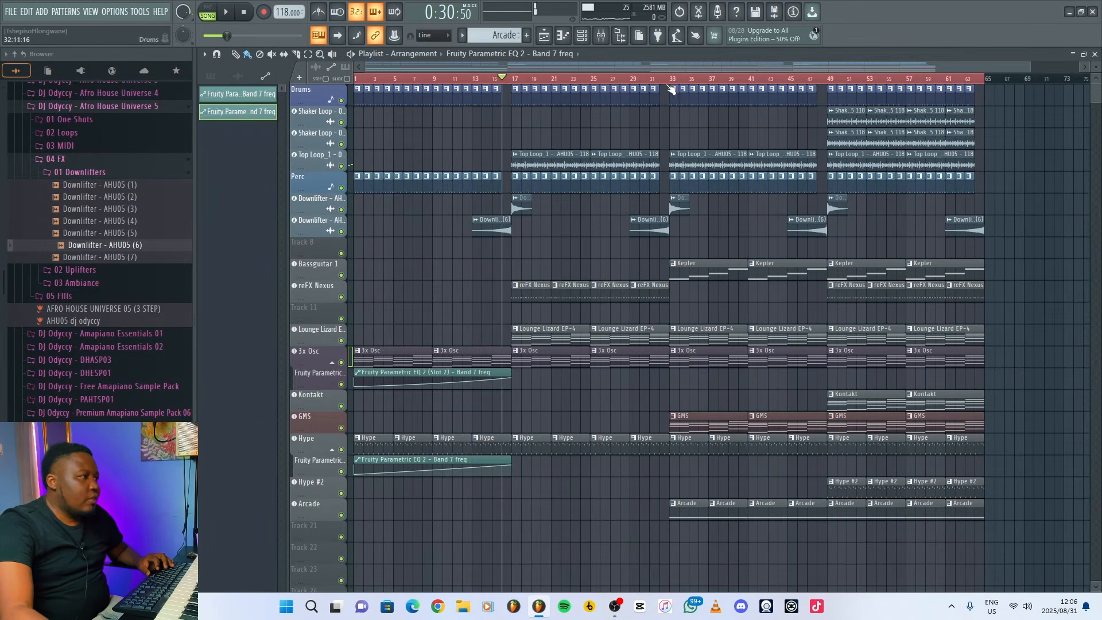
Remove the Hype clips from bars 33 to 48 and play the section from bar 32.
left_click(660, 79)
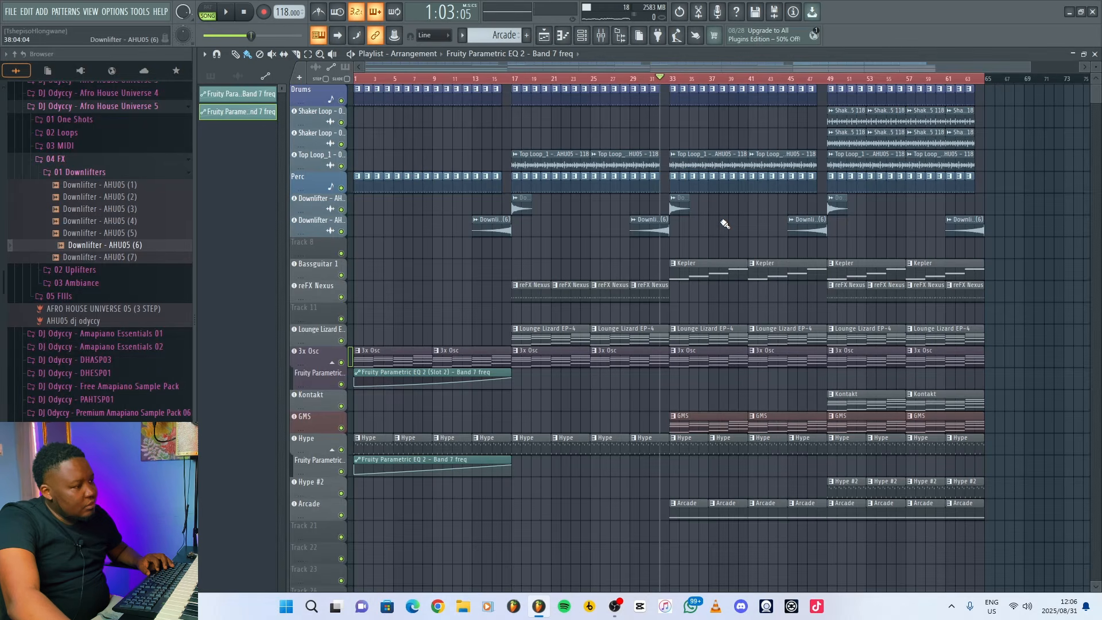
right_click(727, 445)
right_click(767, 445)
right_click(799, 445)
key("space")
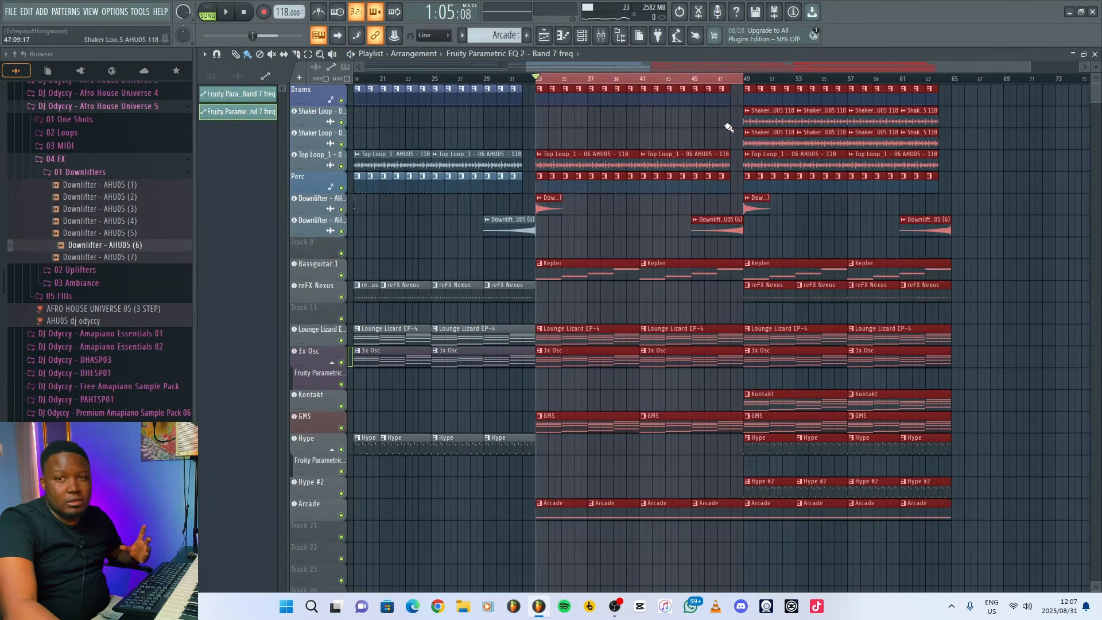
Create an automation clip for 3x Osc's Mod X filter frequency over bars 33 to 48 and shape it as a gradual rise to about 55%.
left_click(586, 313, "ctrl")
left_click(321, 352)
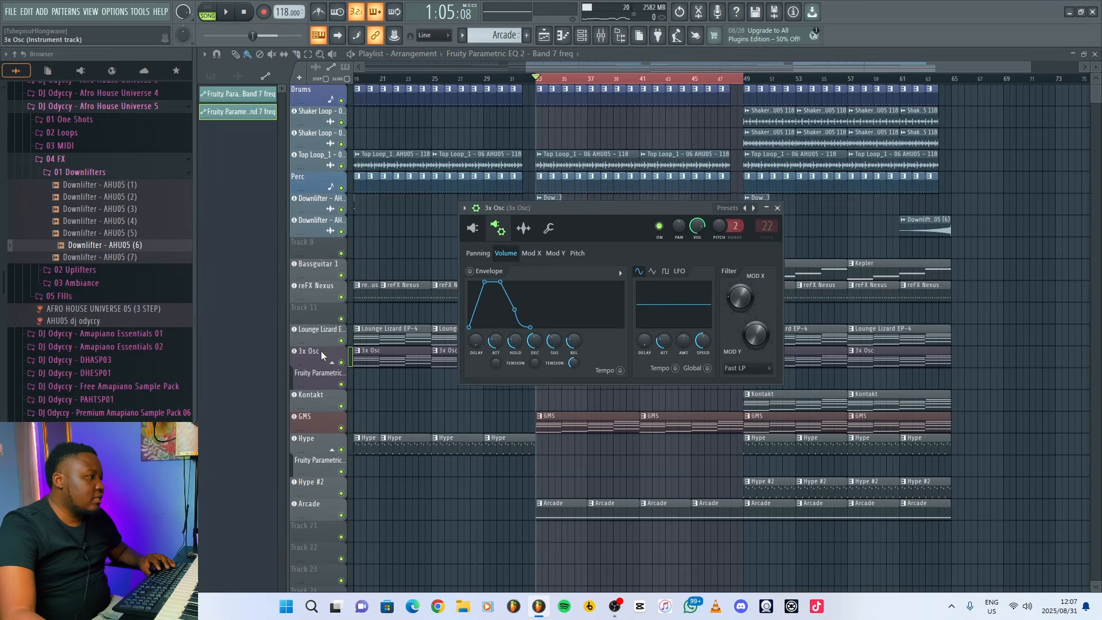
right_click(738, 301)
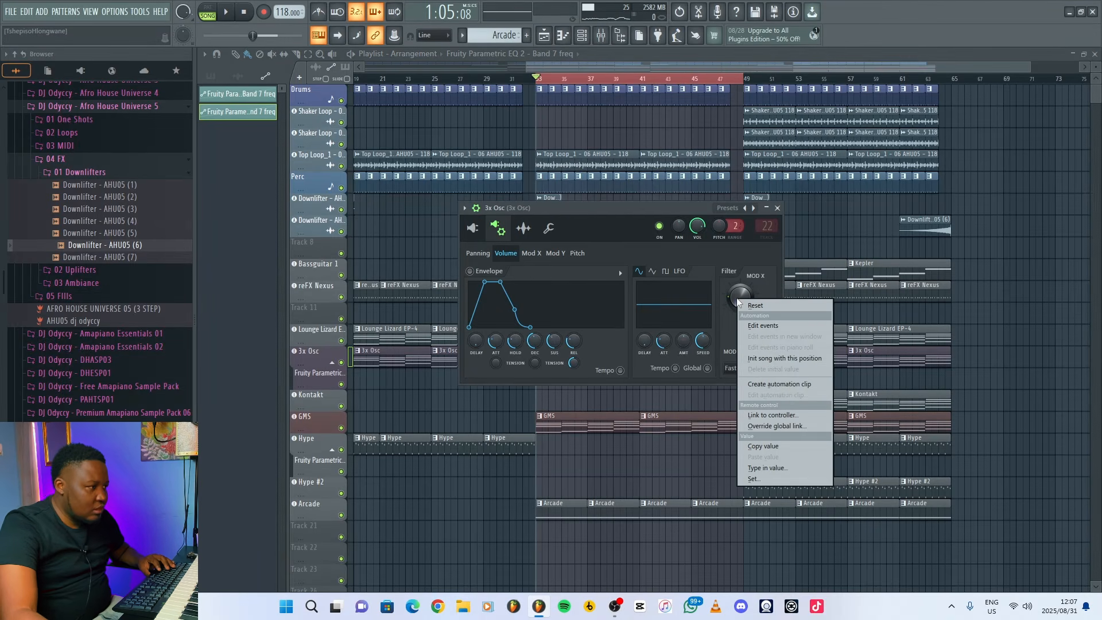
left_click(777, 388)
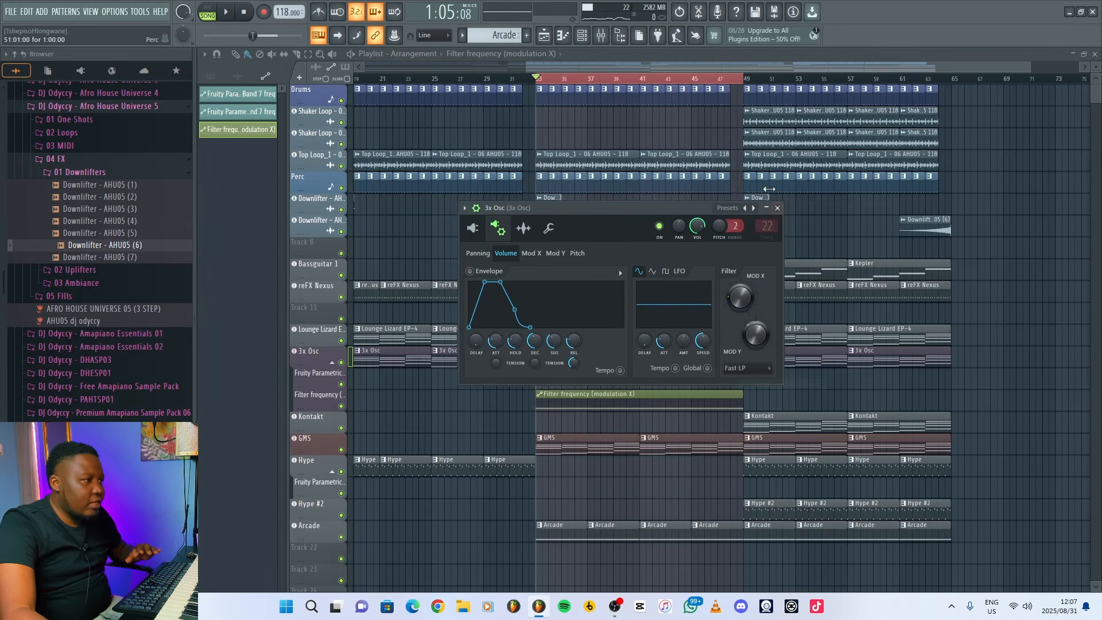
left_click(778, 208)
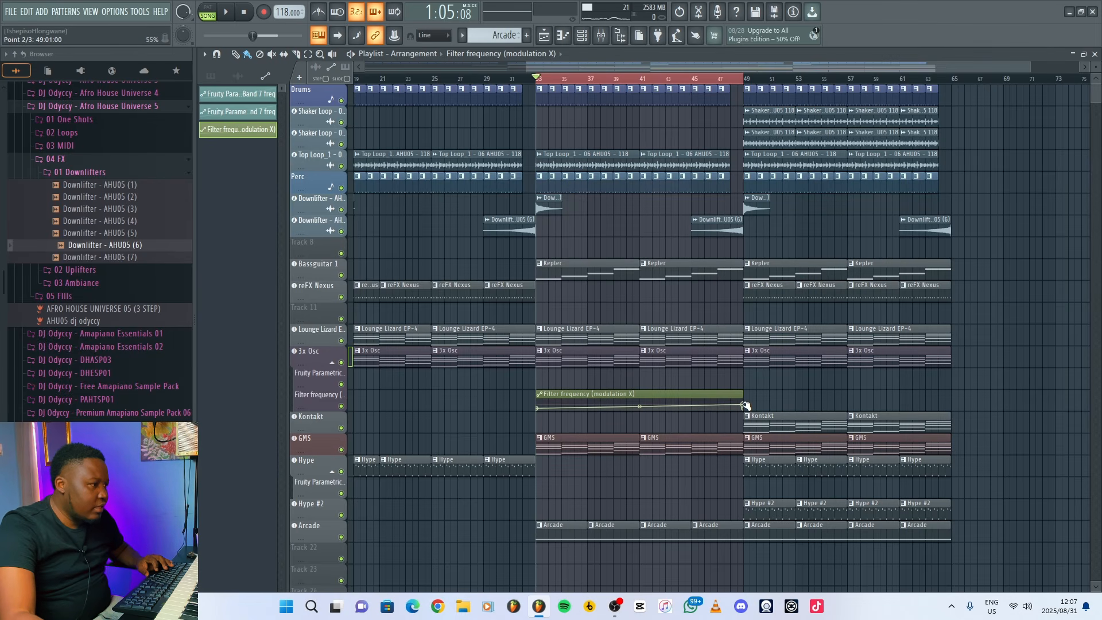
key("space")
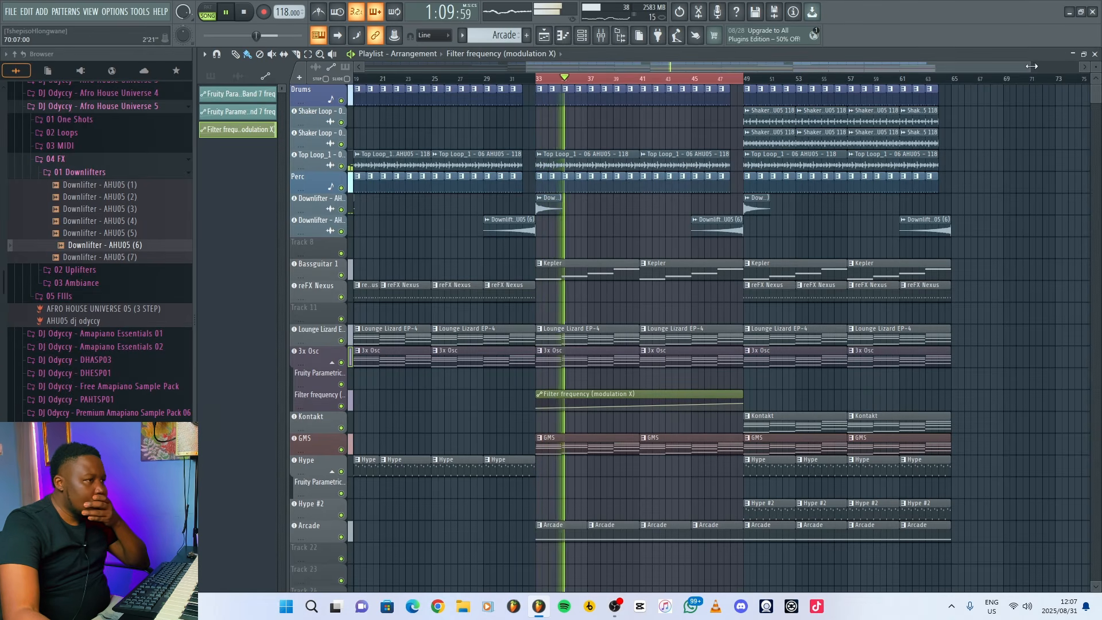
Lower the Arcade mixer track's volume to 82% (-4.1 dB) while the bar 33 section plays.
left_click_drag(1030, 67, 778, 66)
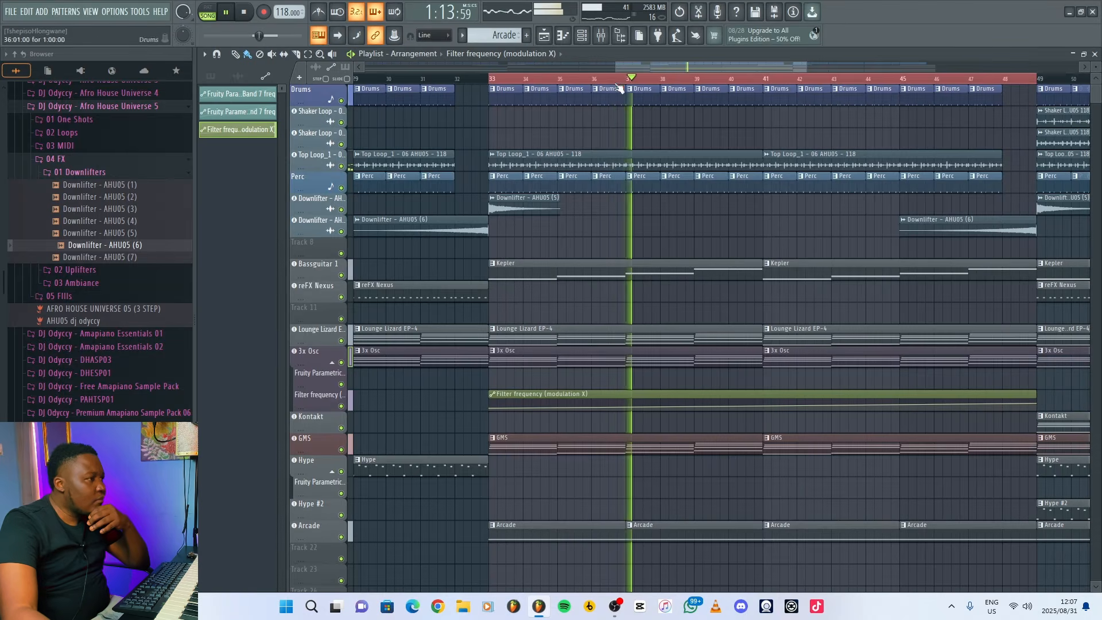
key("F9")
left_click_drag(712, 461, 712, 474)
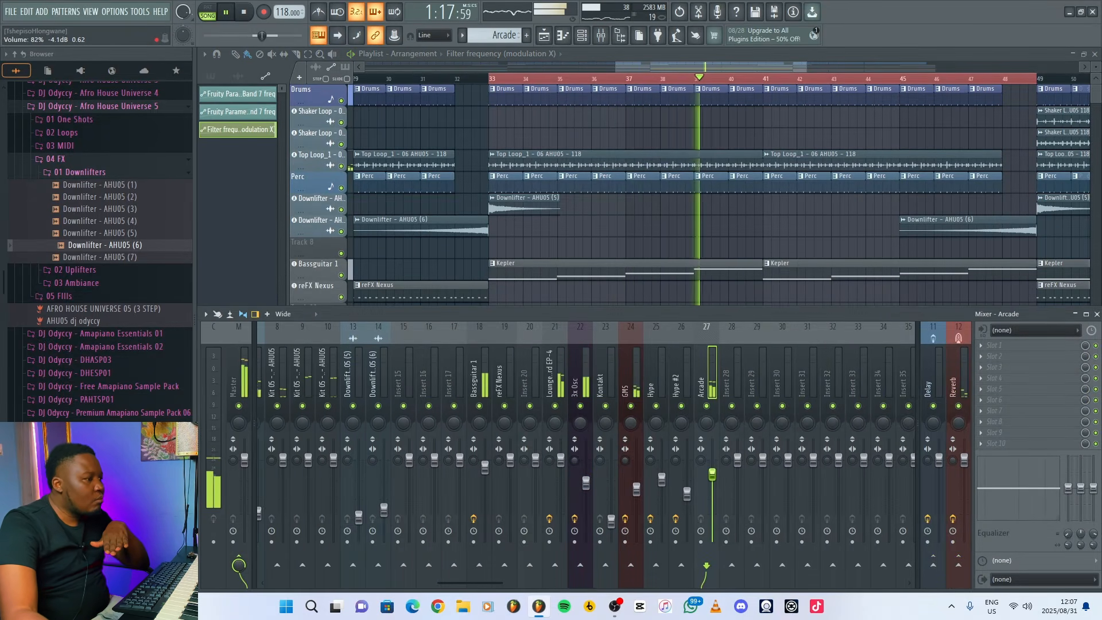
key("F9")
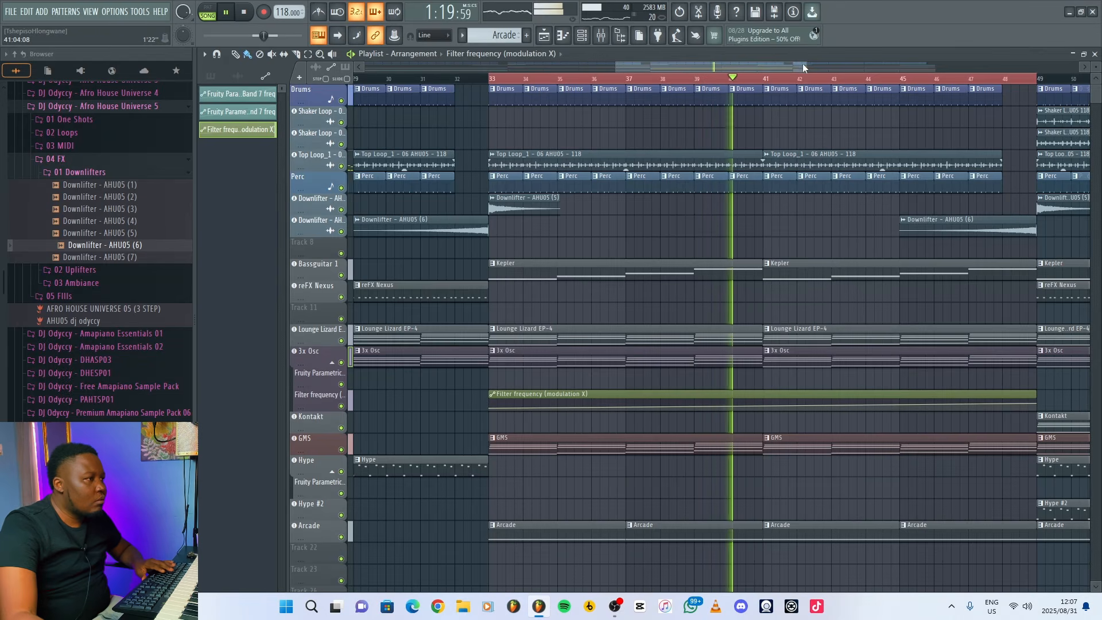
Place a unique copy of the Mod X filter frequency automation on bars 49 to 64 and flatten it to a constant level.
left_click_drag(807, 66, 861, 70)
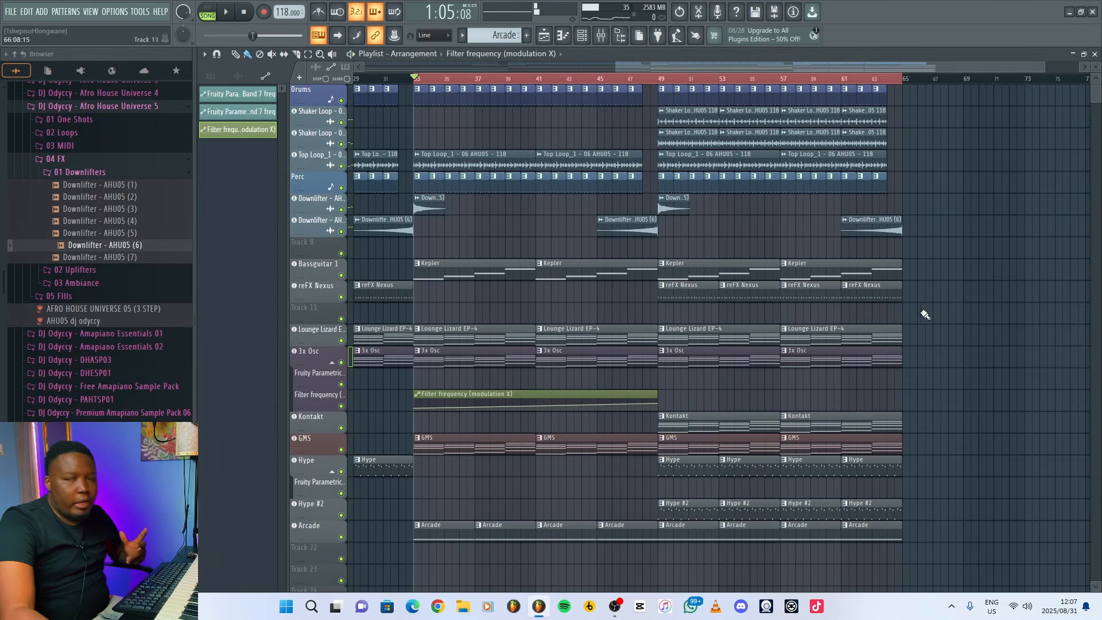
left_click(664, 402)
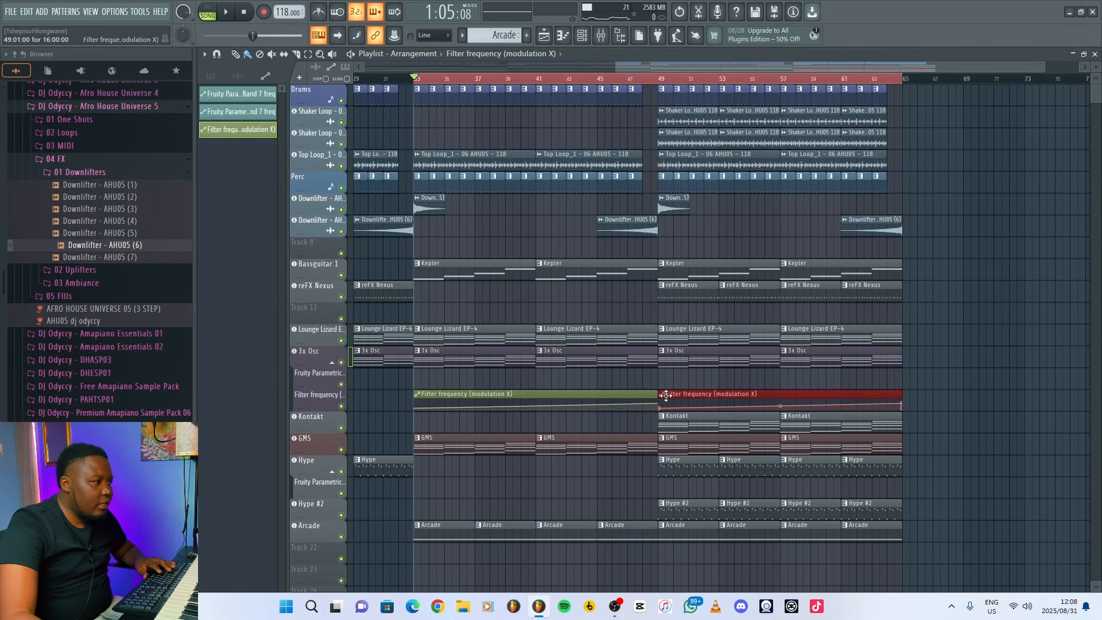
right_click(666, 399)
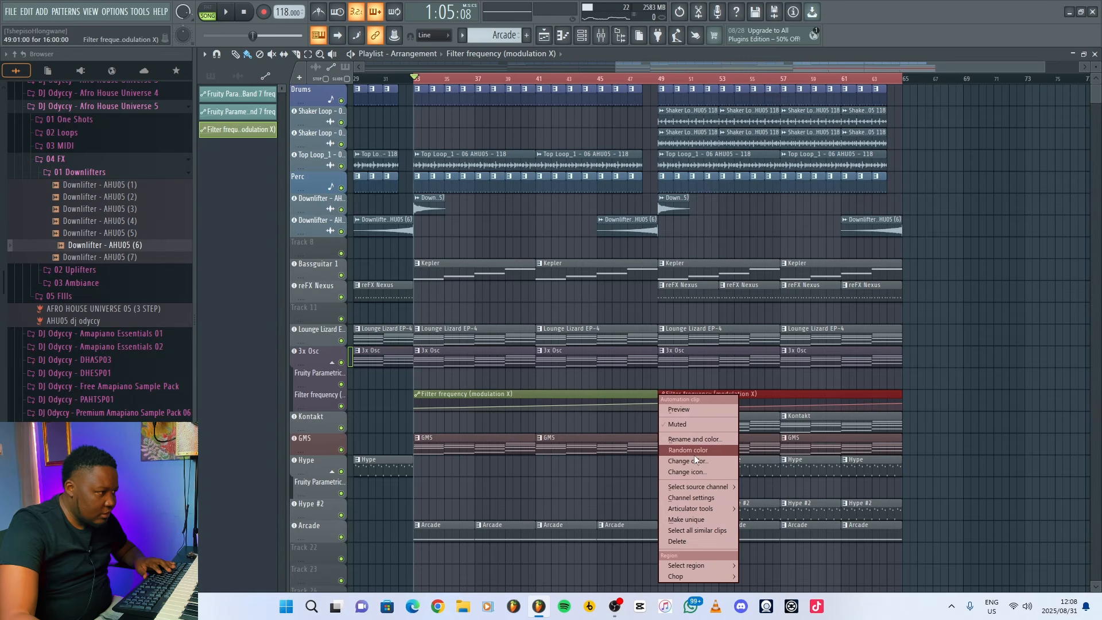
left_click(693, 519)
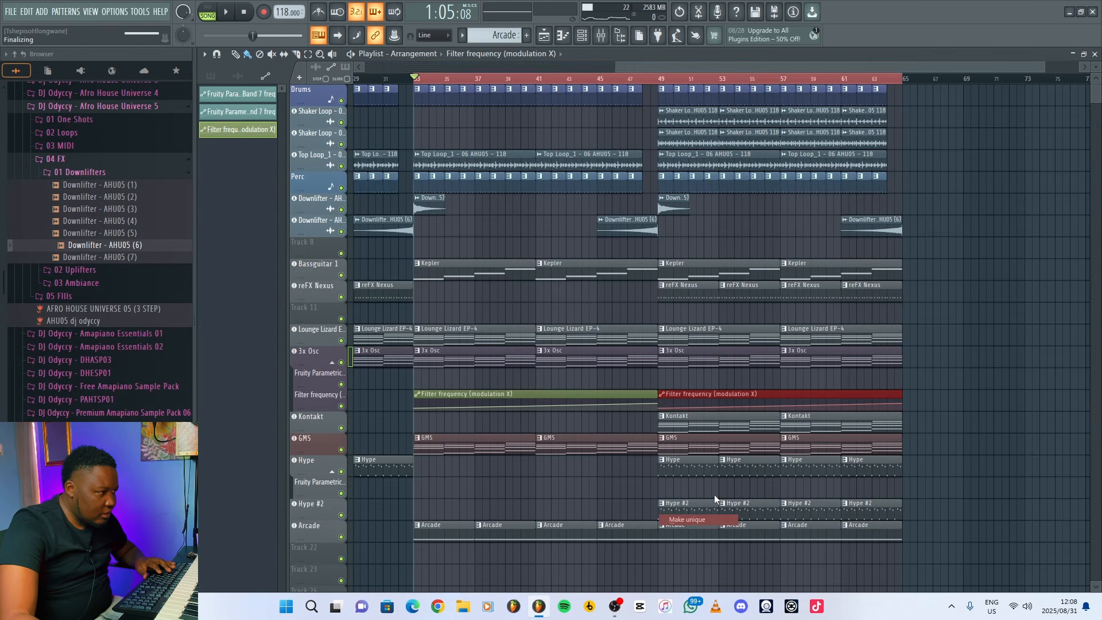
left_click(727, 408)
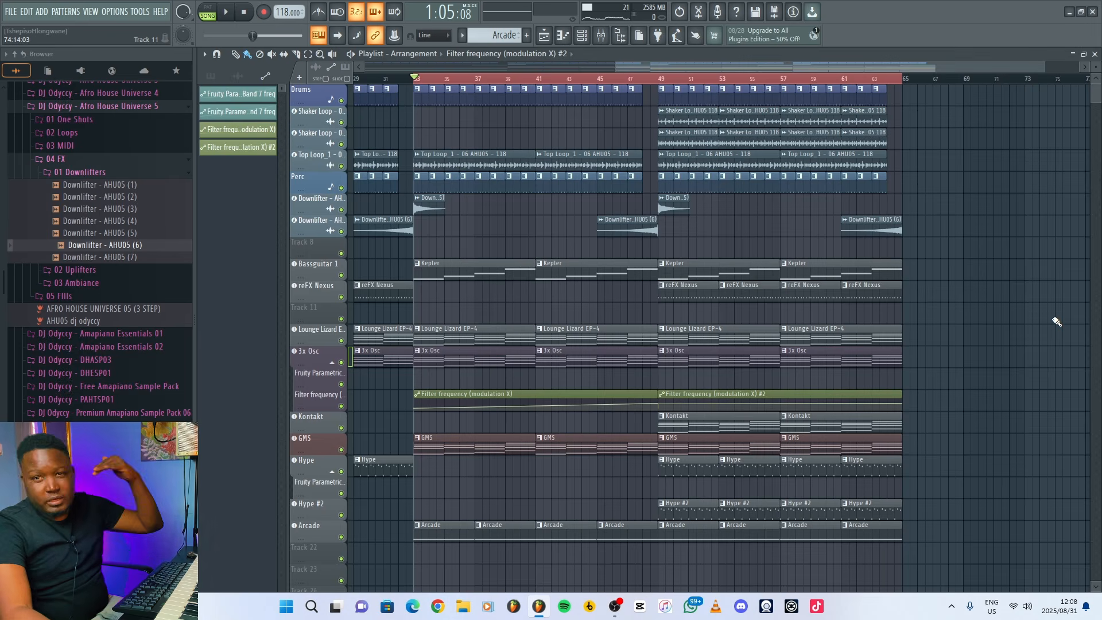
Play the transition from bar 48 and slightly raise the Hype #2 mixer track's volume.
left_click(651, 81)
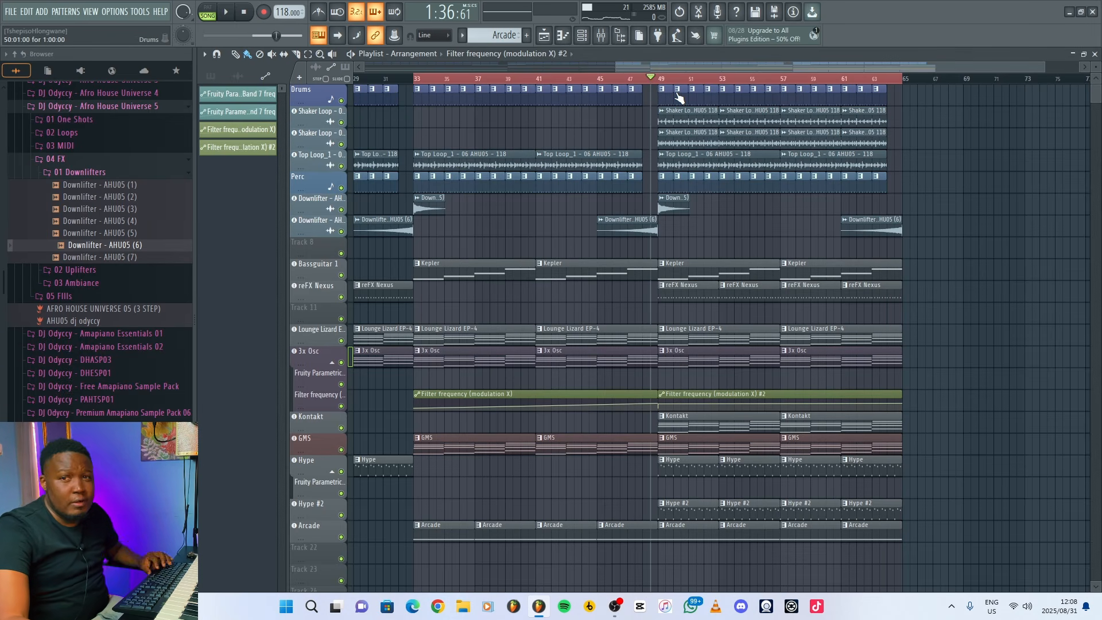
key("space")
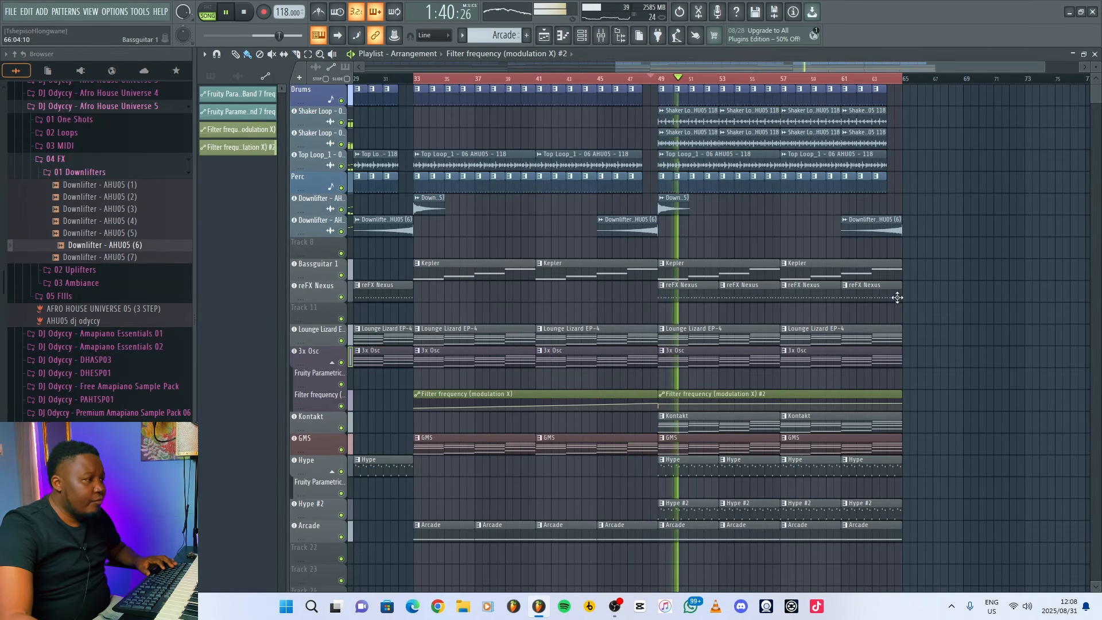
key("F9")
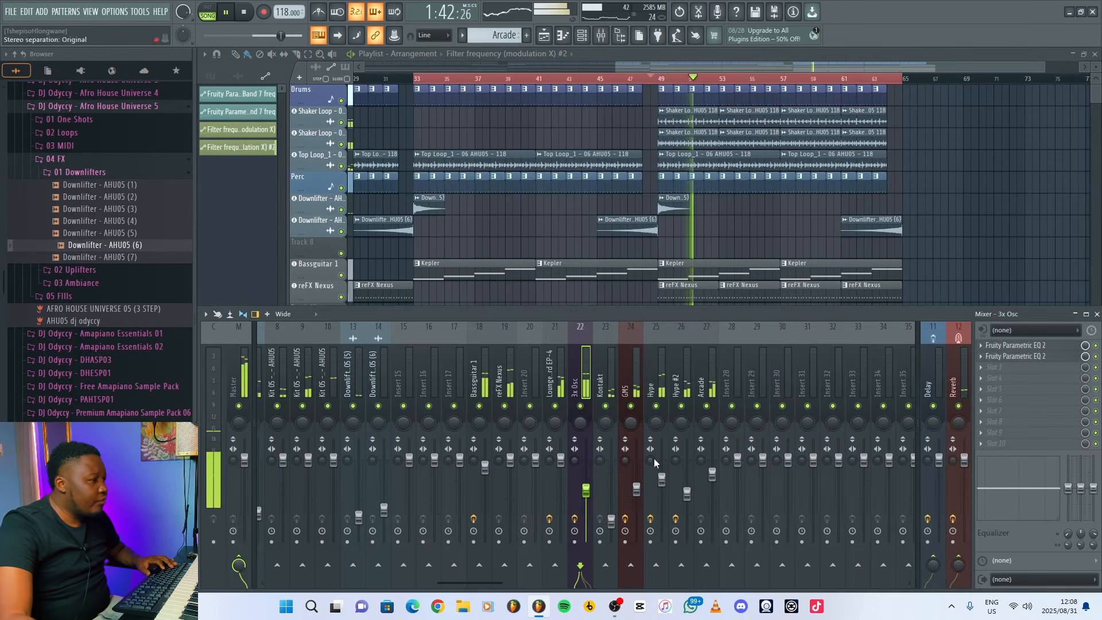
left_click(687, 490)
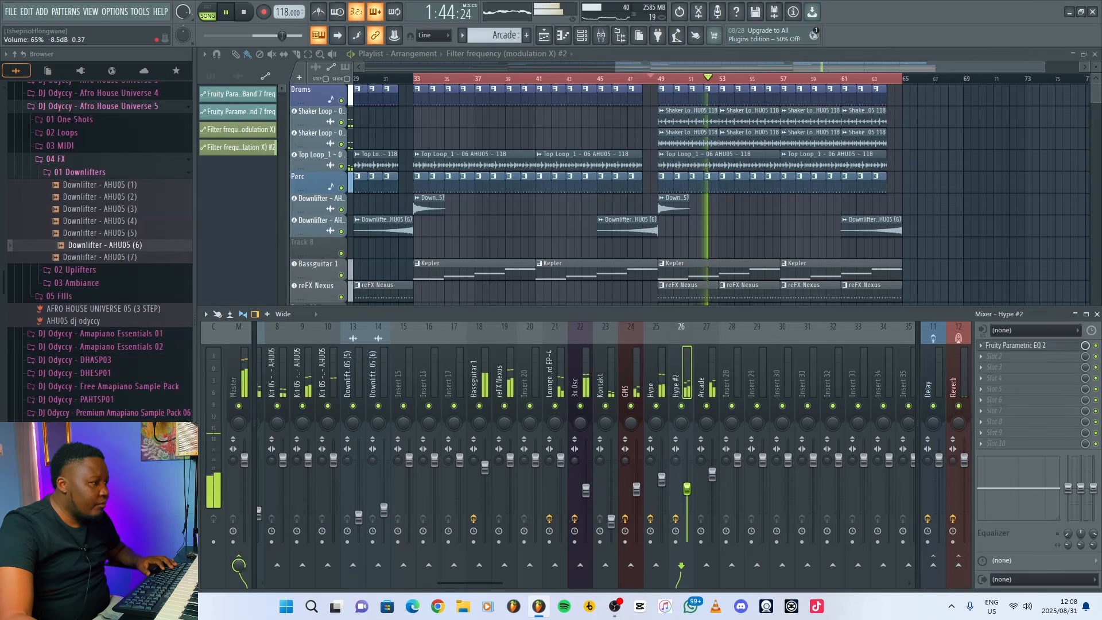
left_click_drag(687, 488, 687, 482)
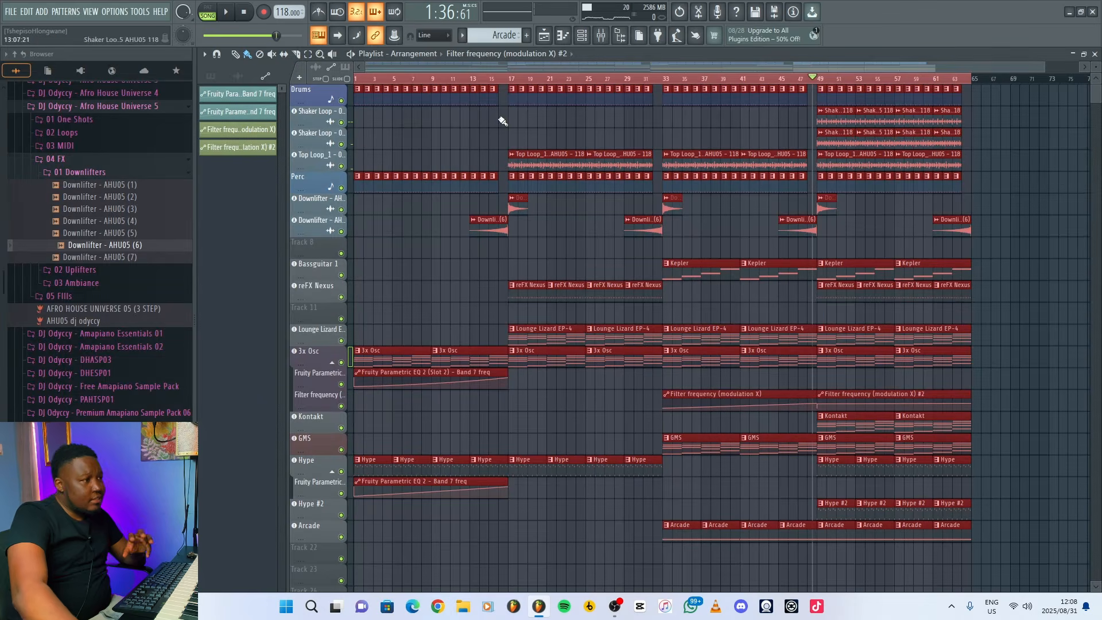
Duplicate all clips from bars 33 to 64 onto bars 65 to 96 of the arrangement.
key("ctrl+d")
left_click_drag(991, 561, 667, 82)
left_click_drag(665, 82, 666, 86)
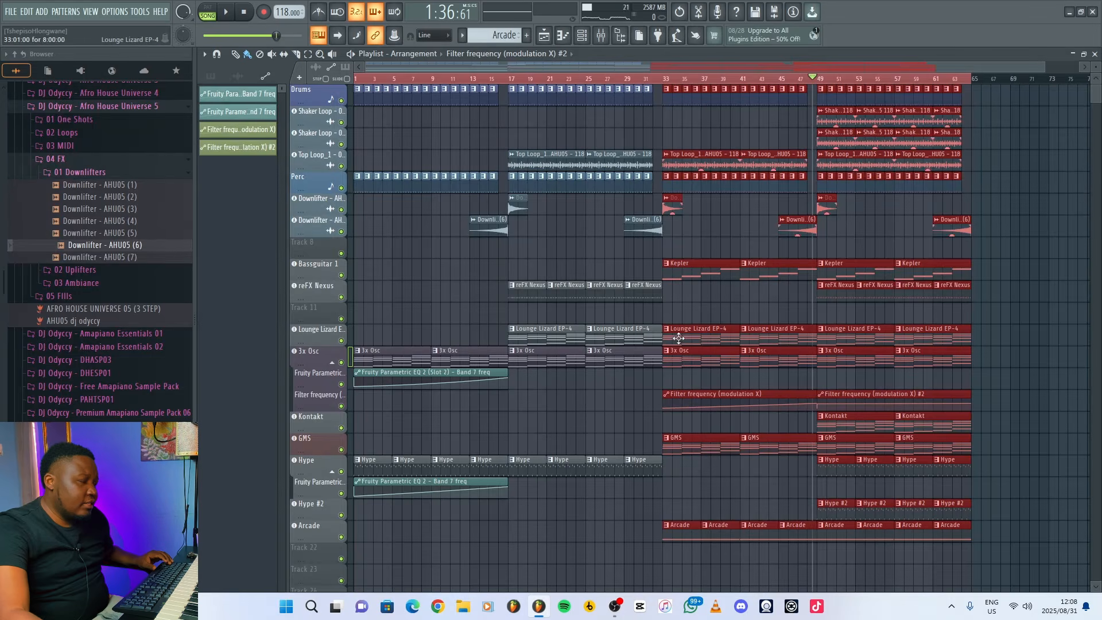
key("ctrl+b")
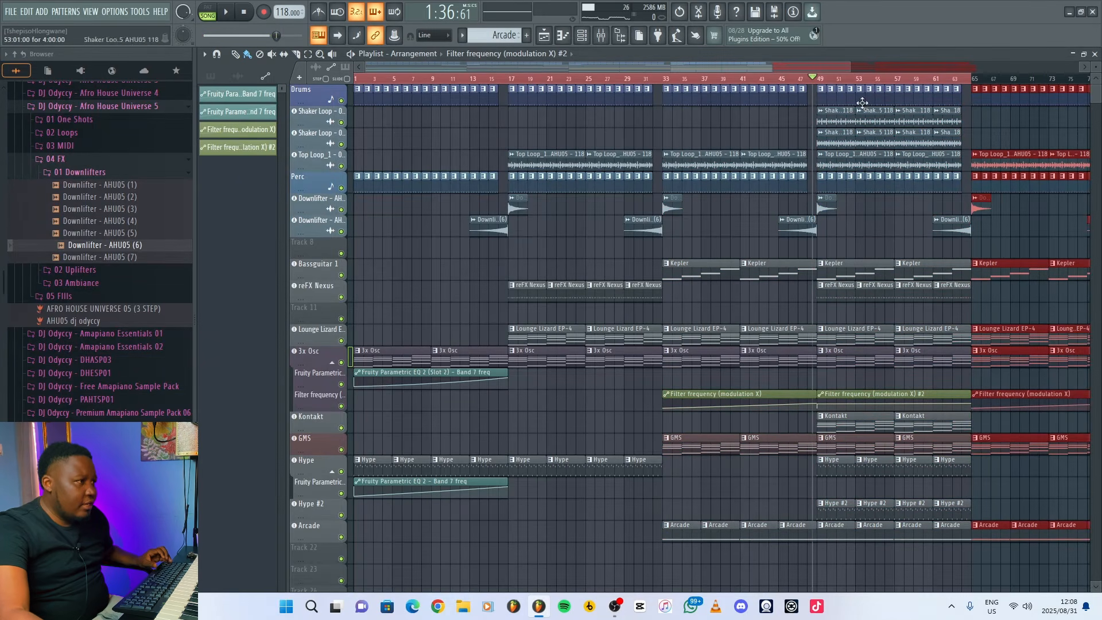
left_click_drag(848, 69, 1077, 70)
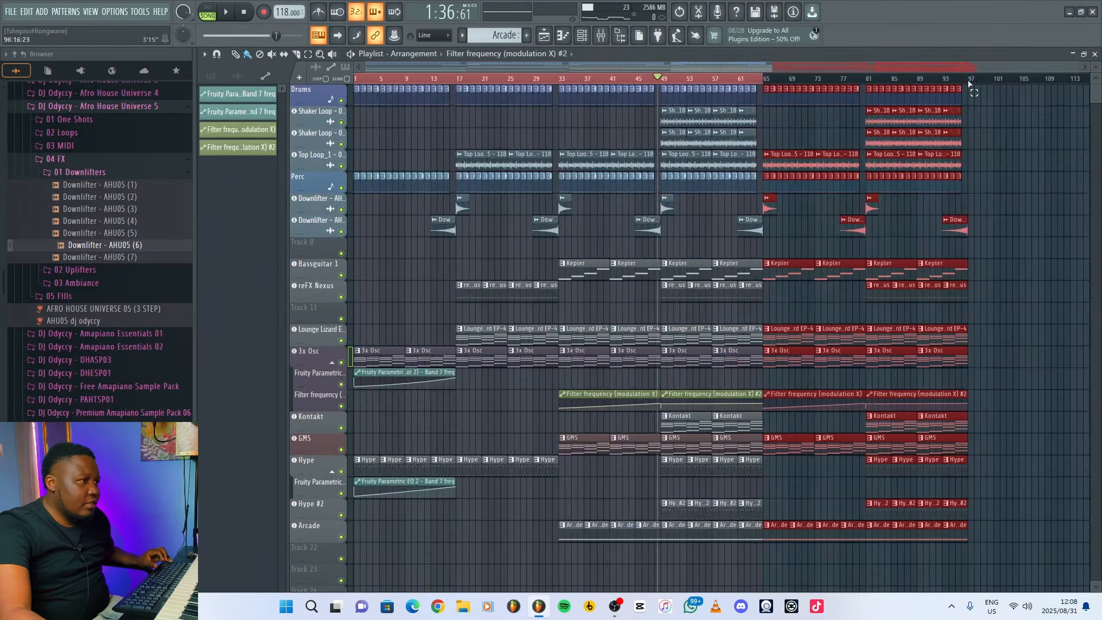
key("ctrl+a")
key("ctrl+d")
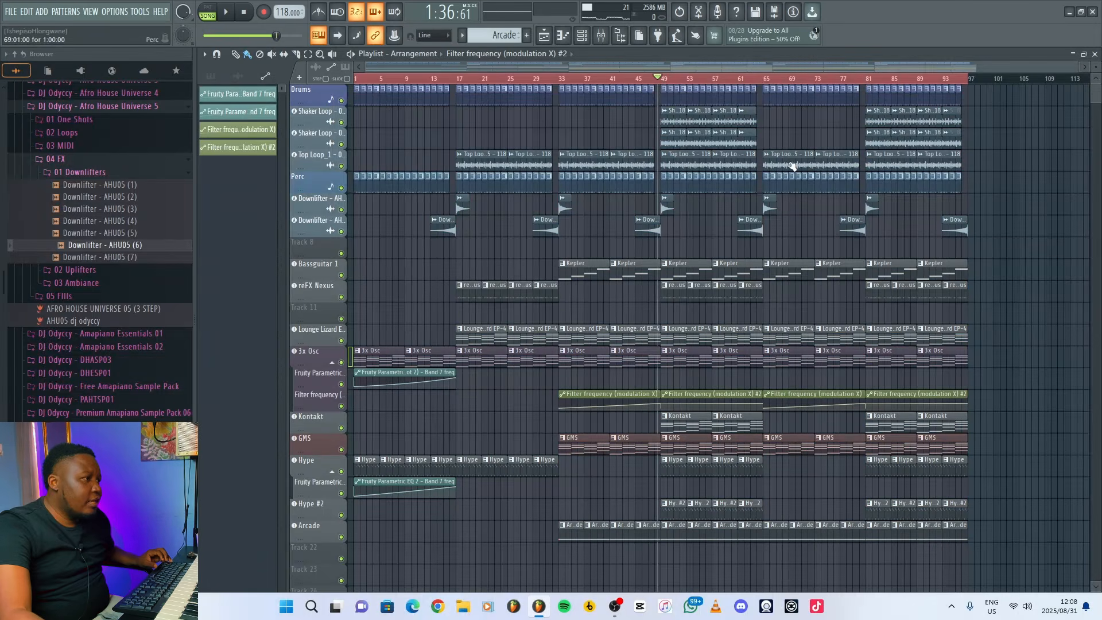
Remove the Arcade clips from bars 65 to 80 and fill the second Shaker Loop track over those bars.
left_click(765, 82)
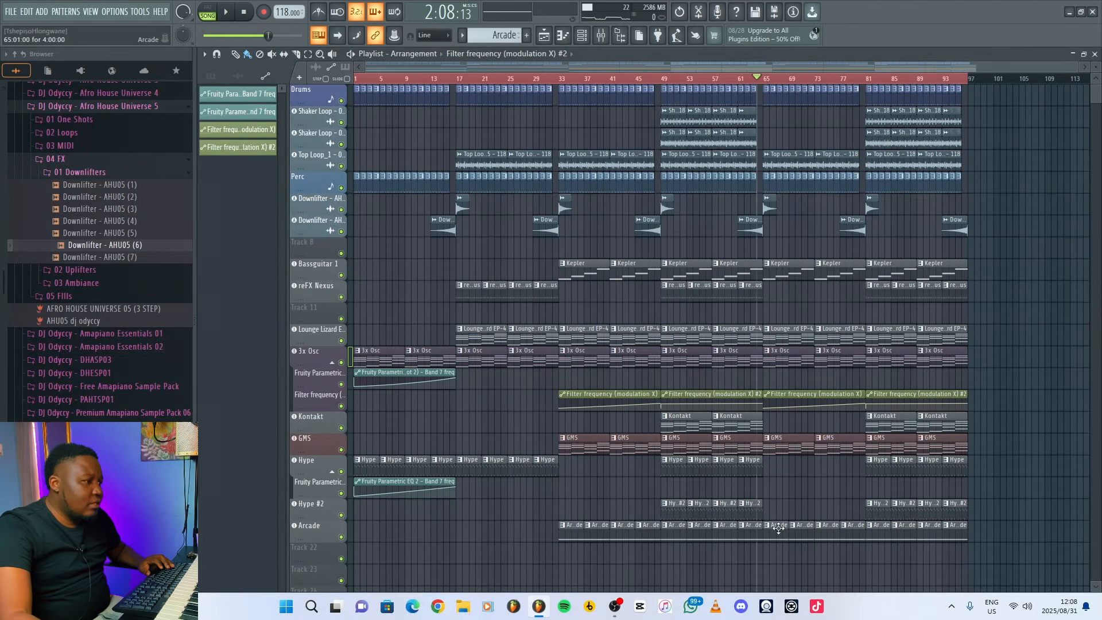
left_click_drag(780, 536, 845, 536)
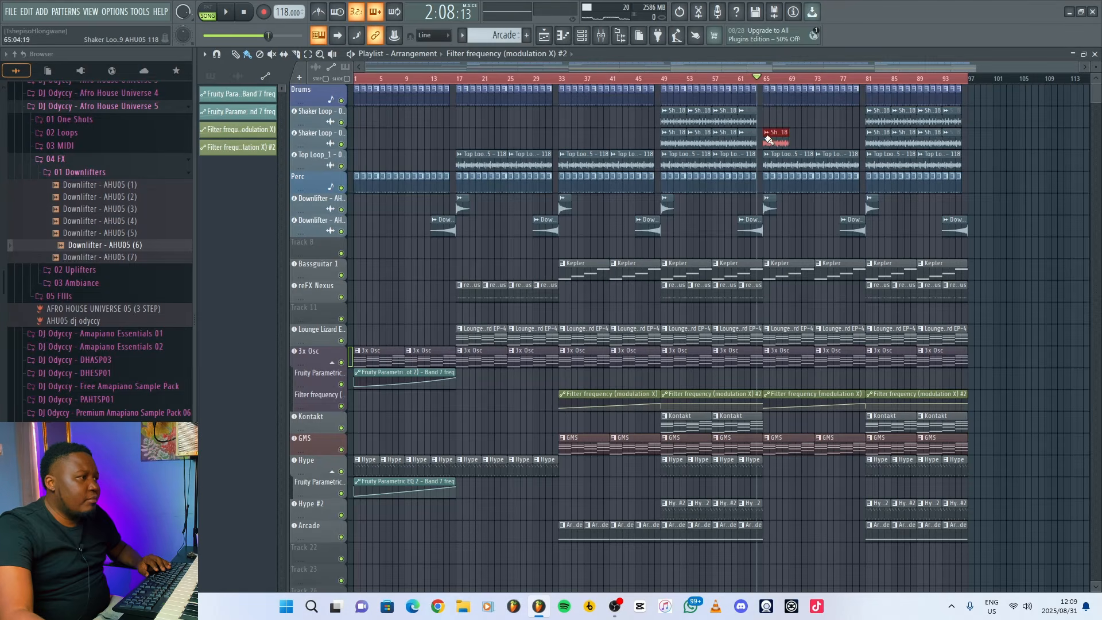
left_click_drag(768, 139, 842, 142)
left_click(1045, 182, "ctrl")
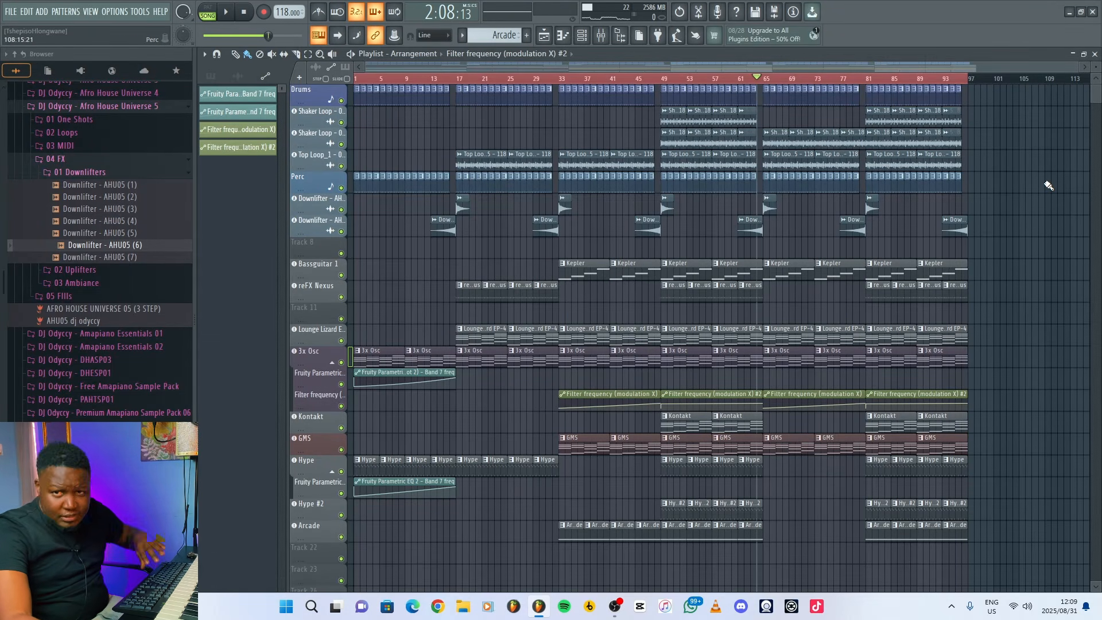
Audition the transition into bar 65 and delete the Lounge Lizard clip covering bars 65 to 72.
key("space")
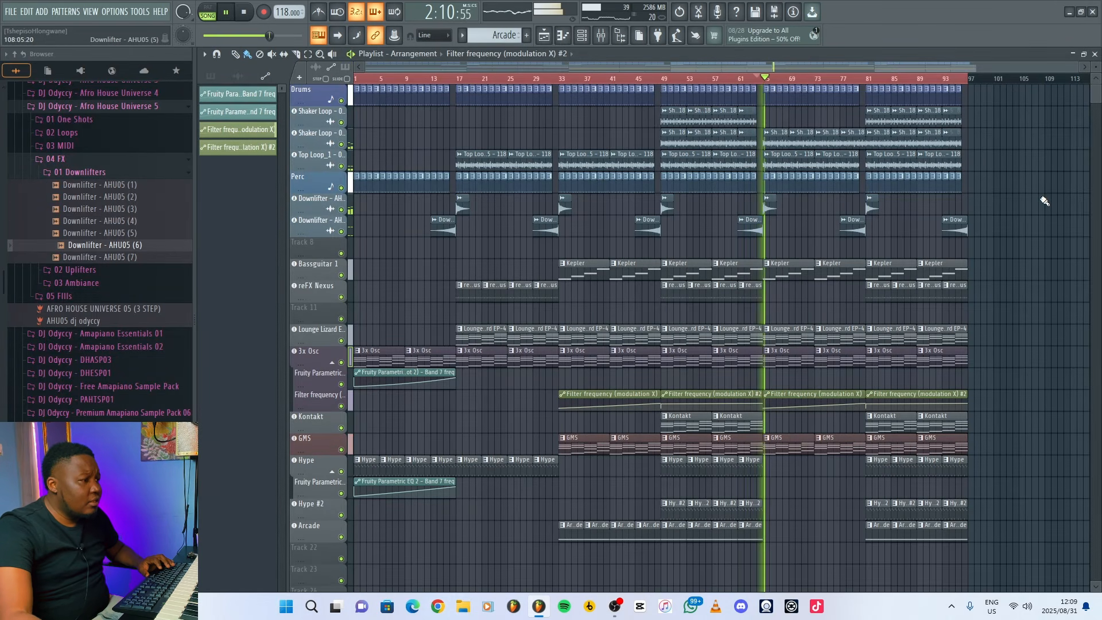
key("space")
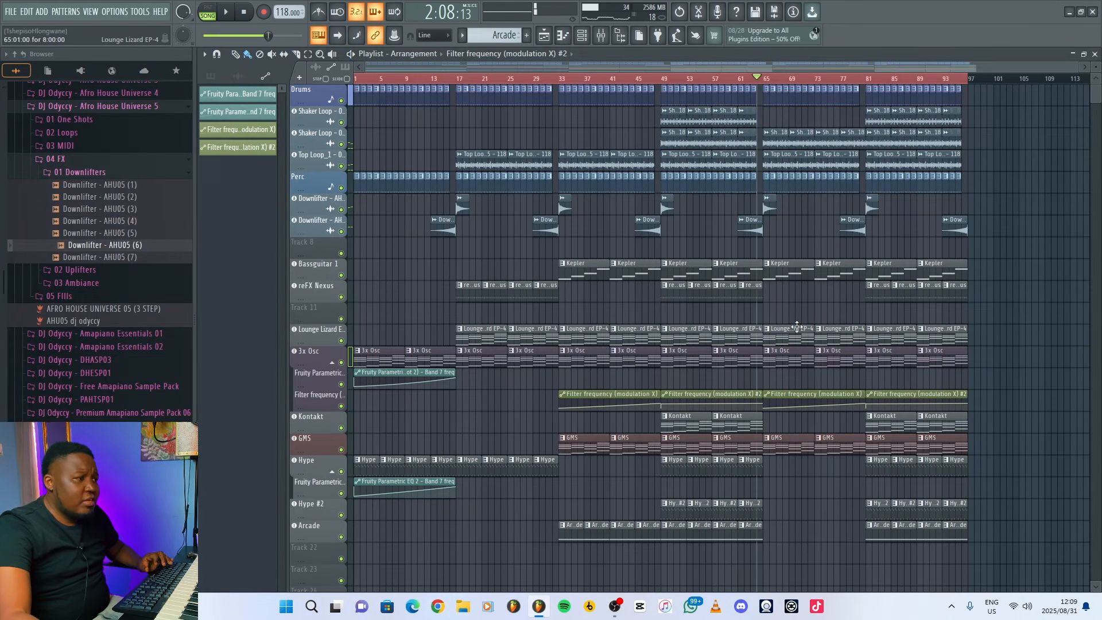
right_click(799, 331)
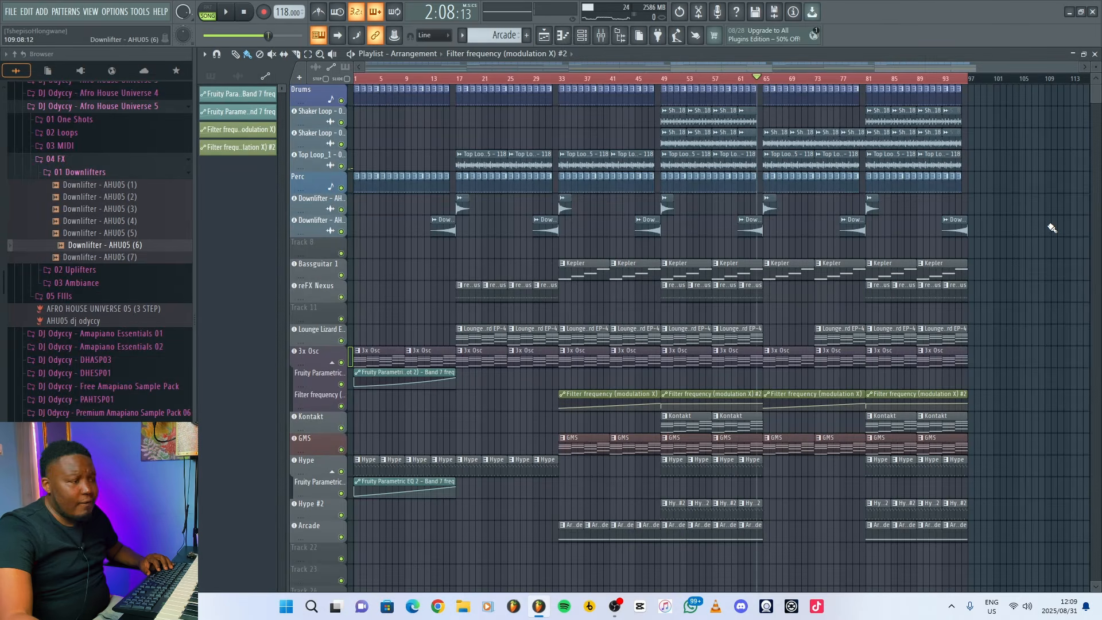
key("space")
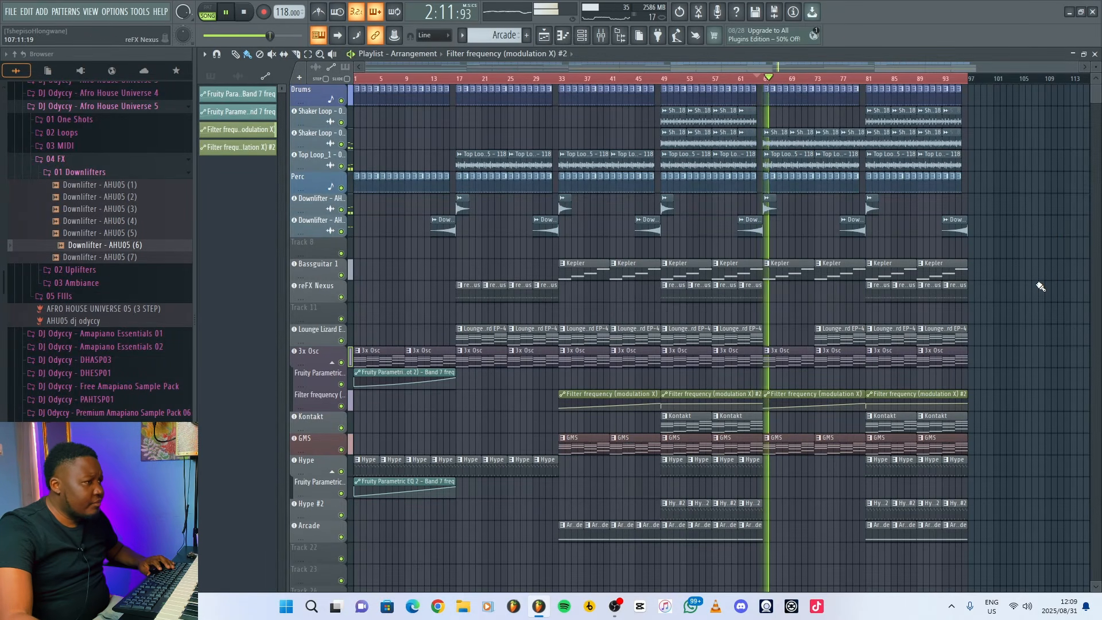
Replace the Kepler bass clips on bars 65 to 80 with reFX Nexus clips and play the lead-in to bar 65.
left_click(744, 78)
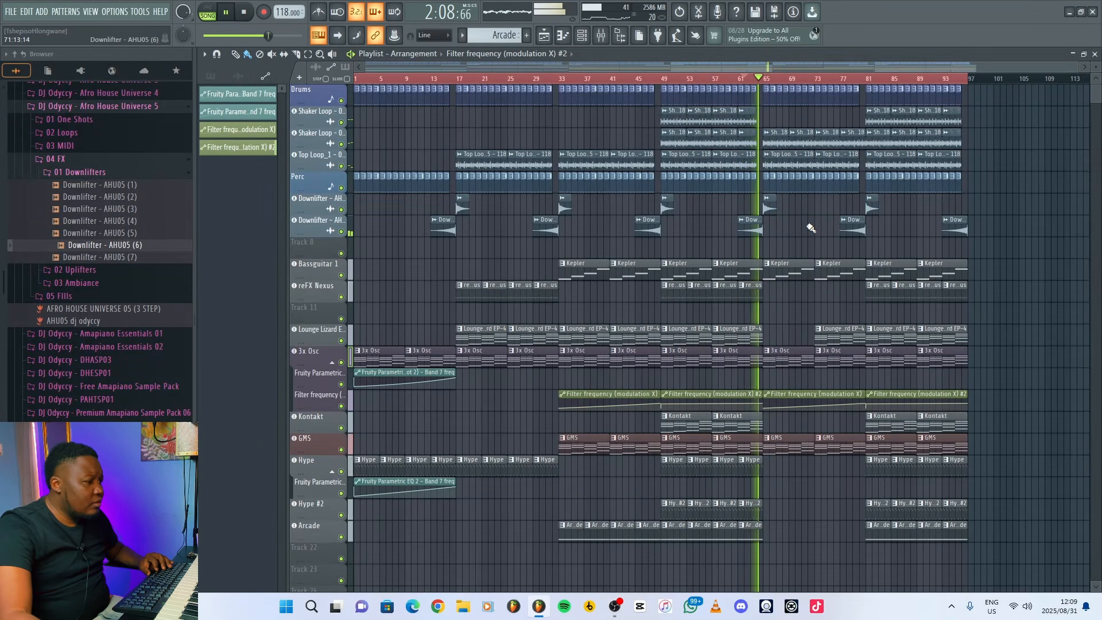
right_click(795, 276)
right_click(821, 276)
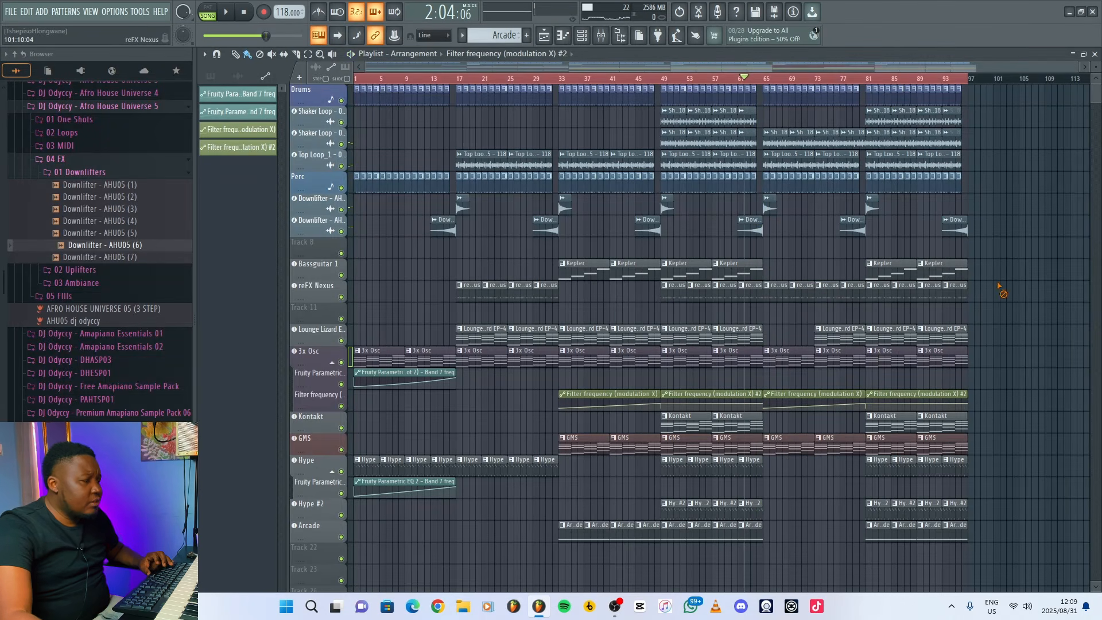
key("space")
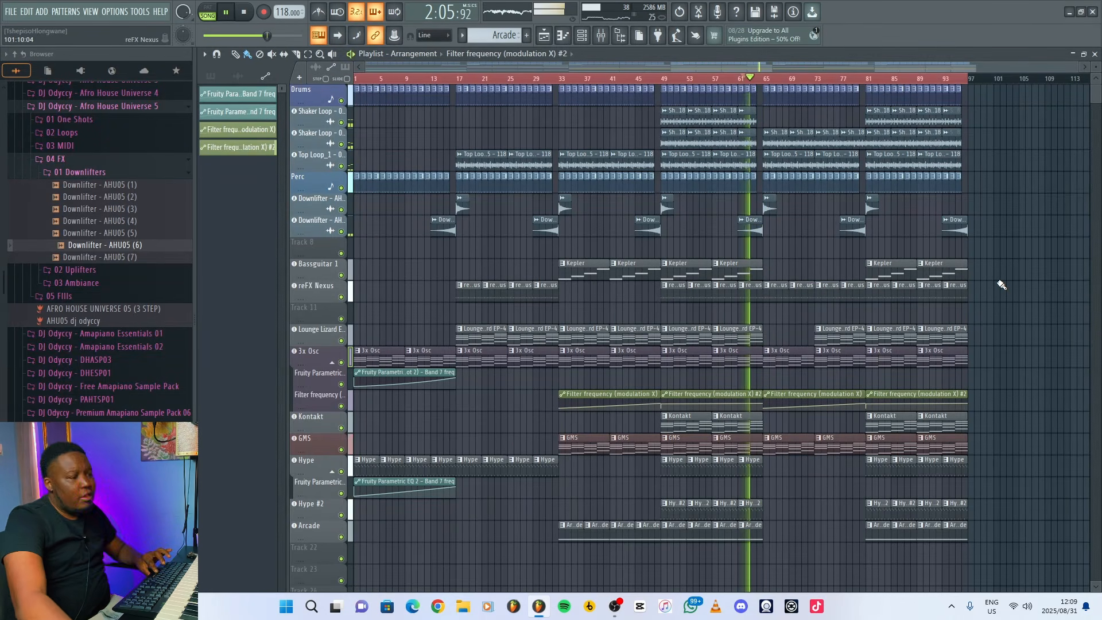
key("space")
key("space")
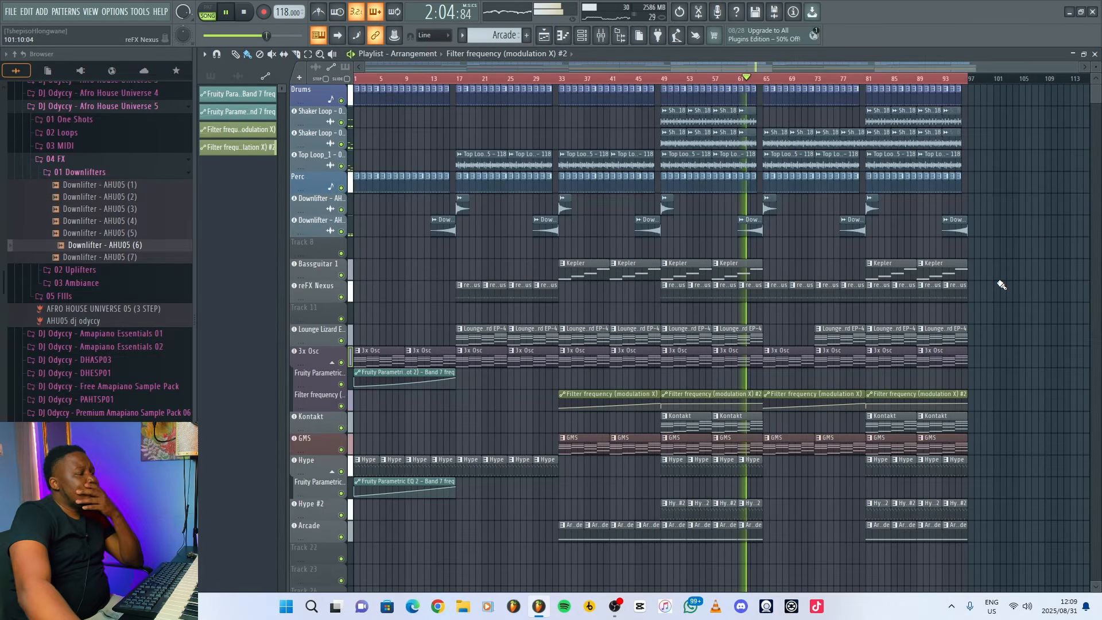
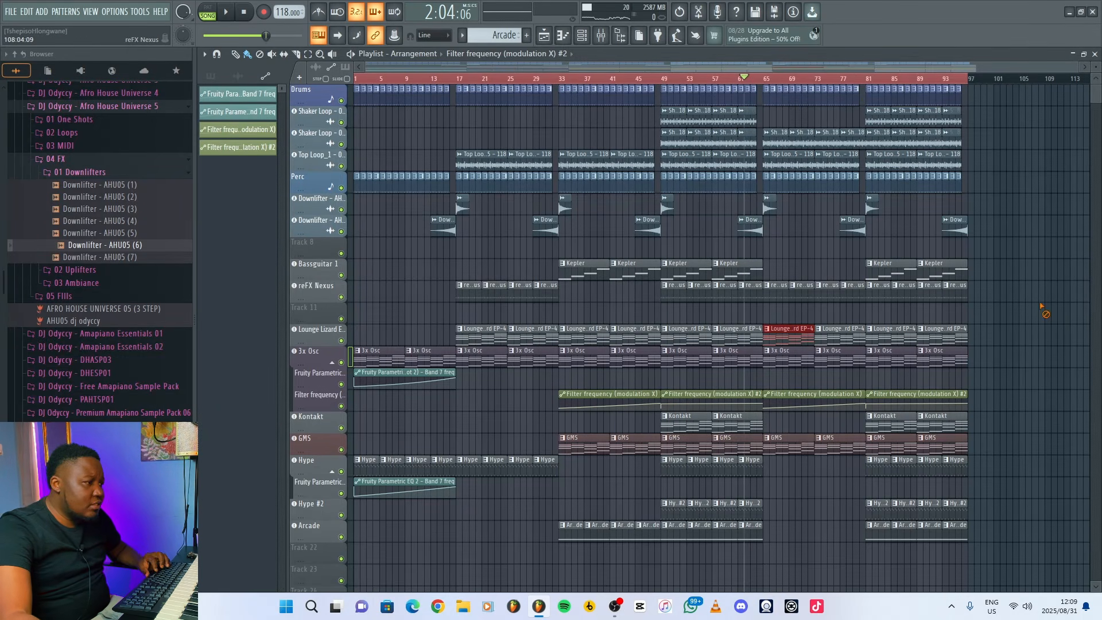
Play the transition into bar 65, and copy two 3x Osc clips and the Filter frequency (modulation X) automation onto bars 97 to 112.
key("space")
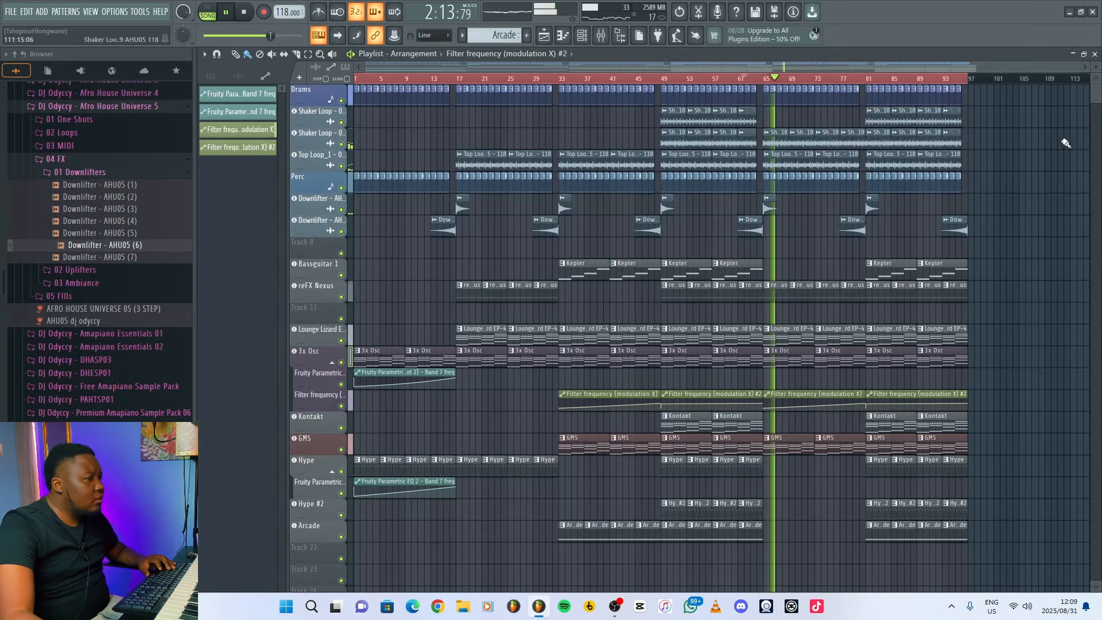
key("space")
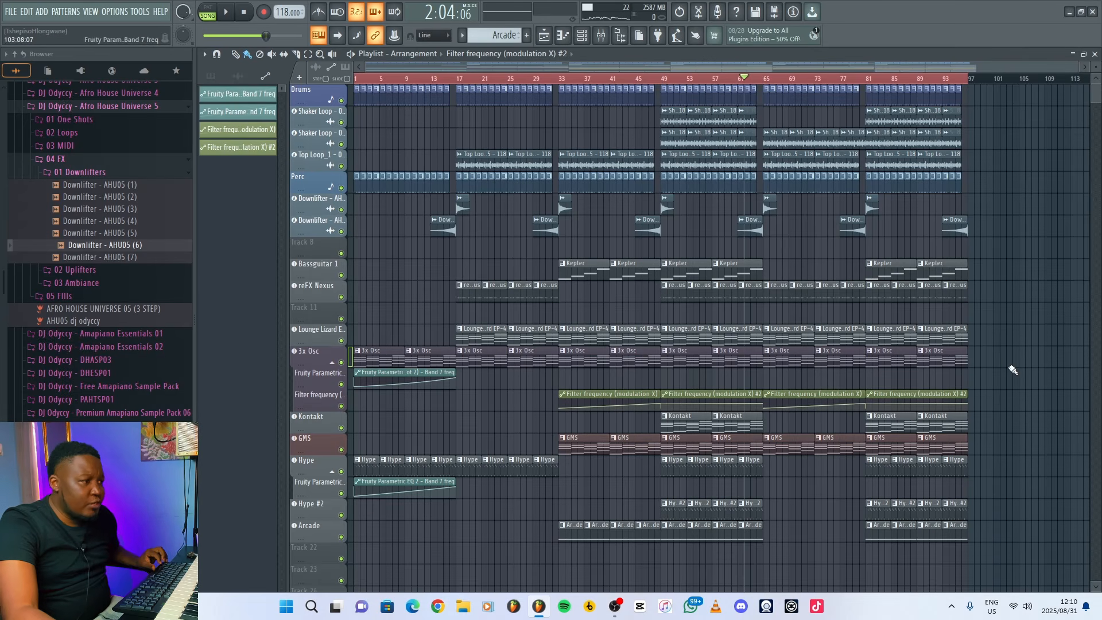
left_click_drag(973, 363, 878, 332)
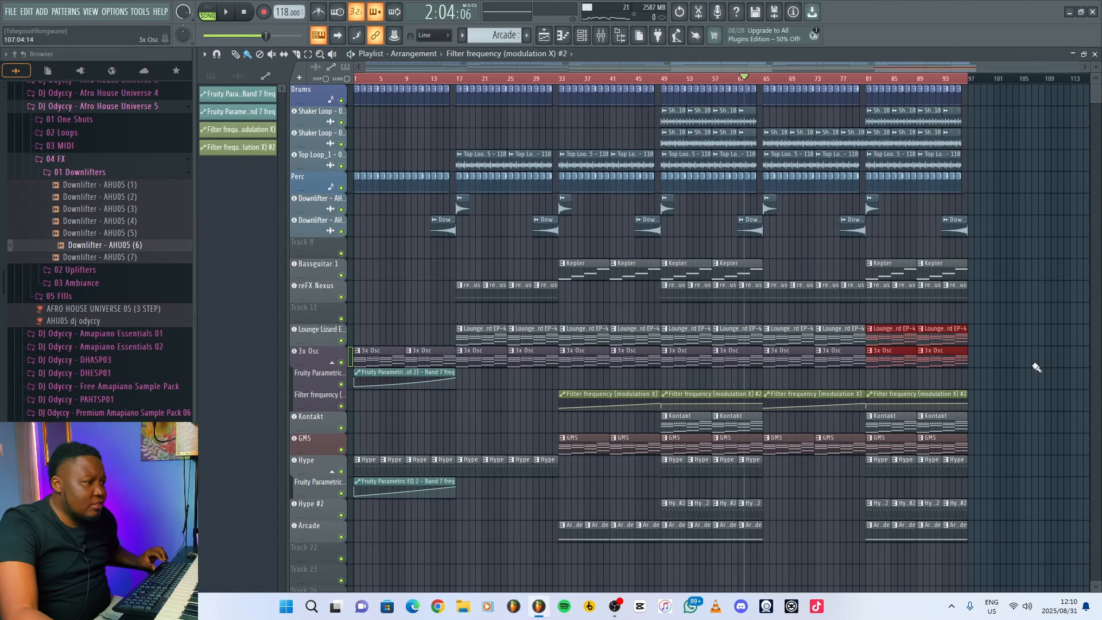
left_click_drag(1005, 371, 868, 347)
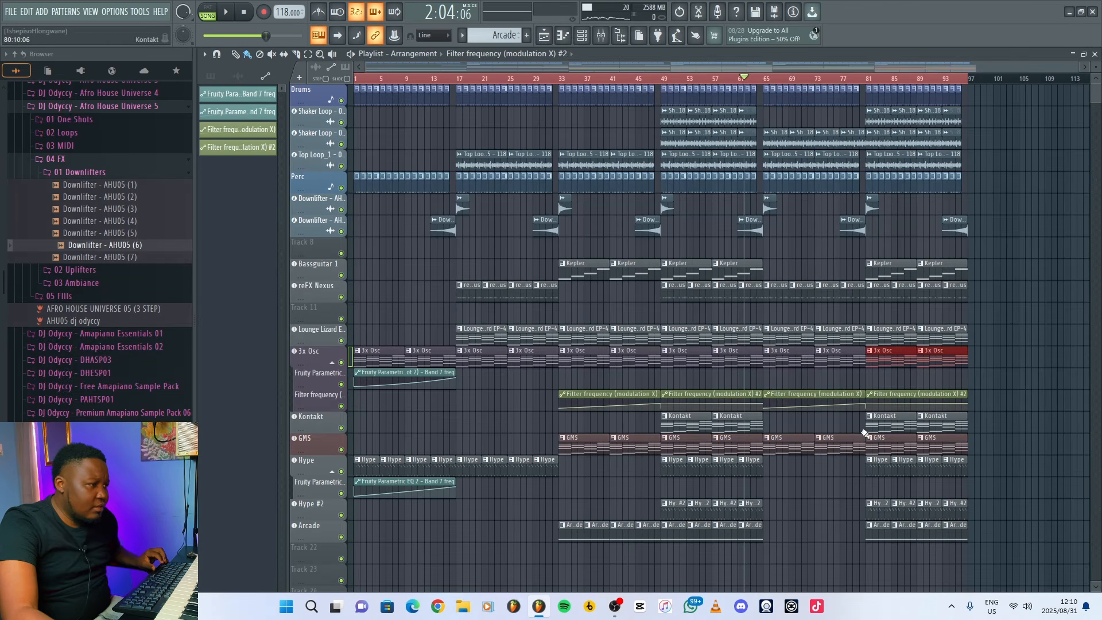
left_click_drag(864, 433, 767, 346)
key("ctrl+b")
key("ctrl+b")
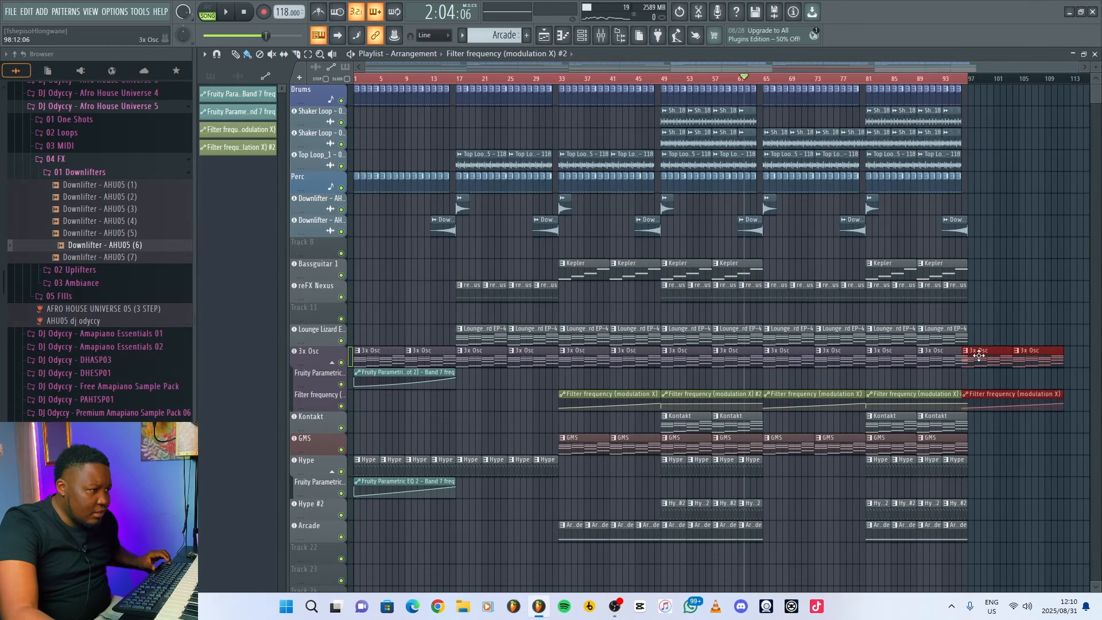
left_click_drag(978, 355, 979, 355)
Copy the section's two downlifter clips to the start and end of bars 97 to 112 and play from just before bar 97.
left_click_drag(802, 230, 925, 231)
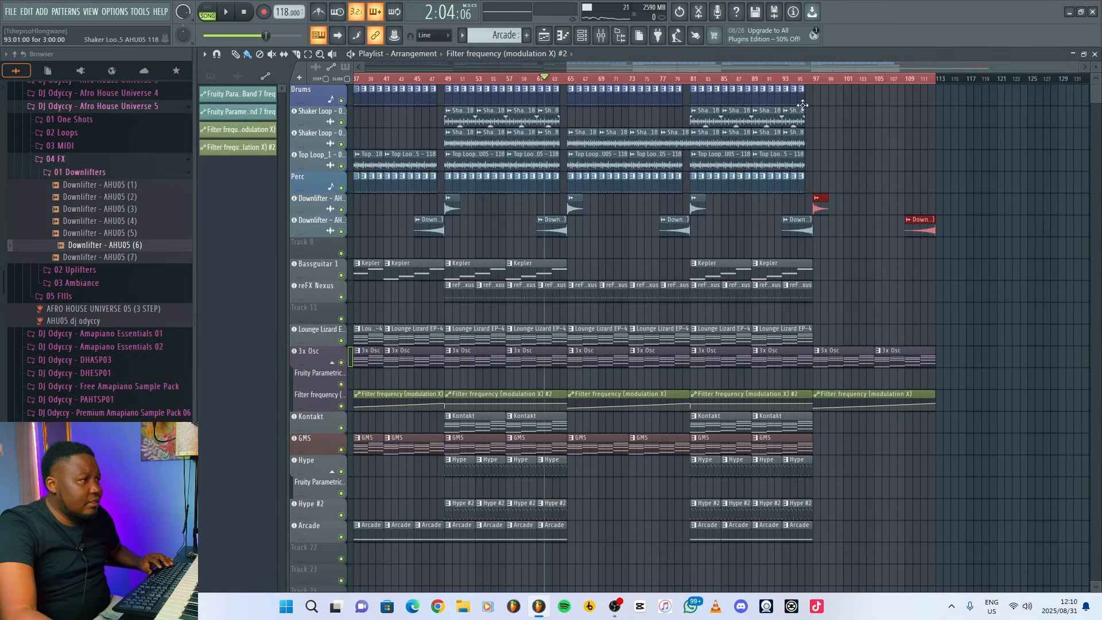
left_click(798, 78)
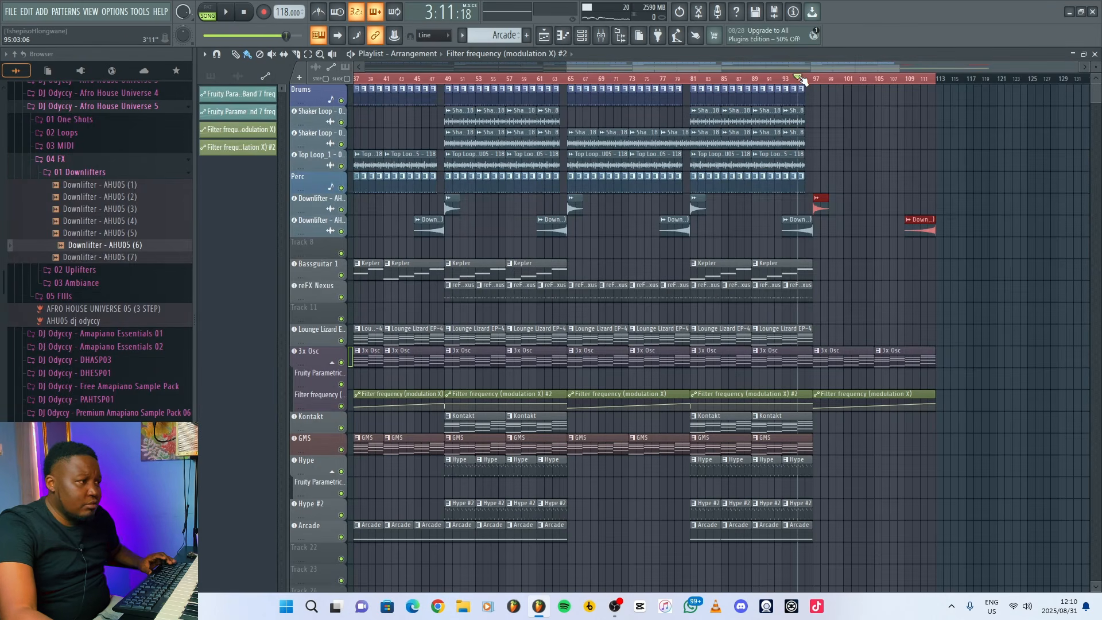
left_click(881, 171)
key("space")
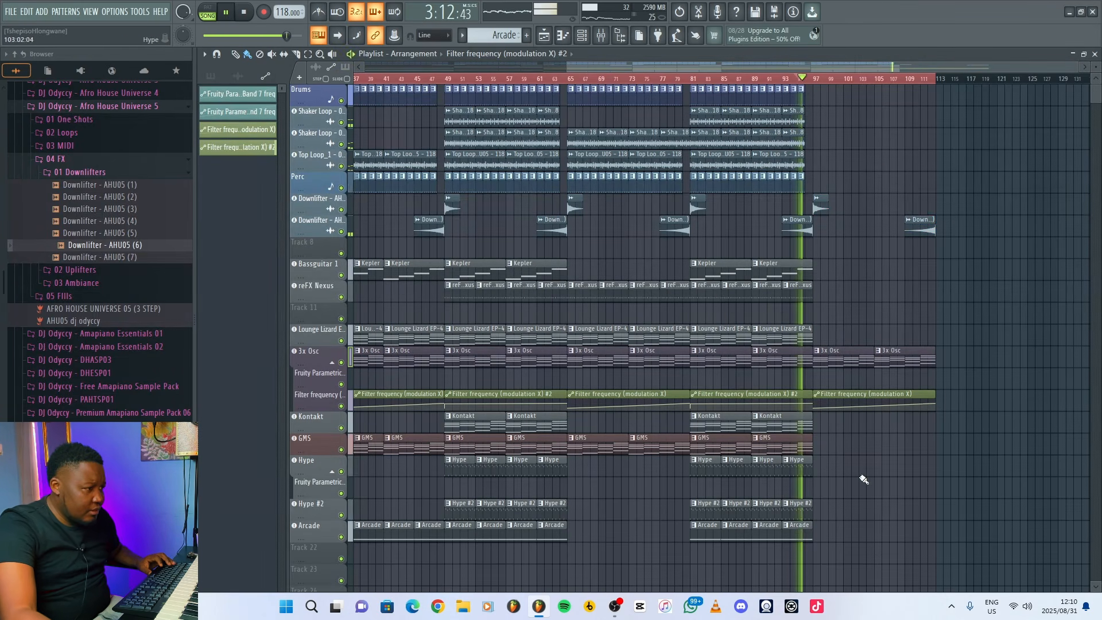
Fill the Hype track over bars 97 to 112 and add a unique copy of its Fruity Parametric EQ 2 band 7 automation below.
left_click_drag(817, 466, 913, 465)
scroll(573, 83, "down", 3)
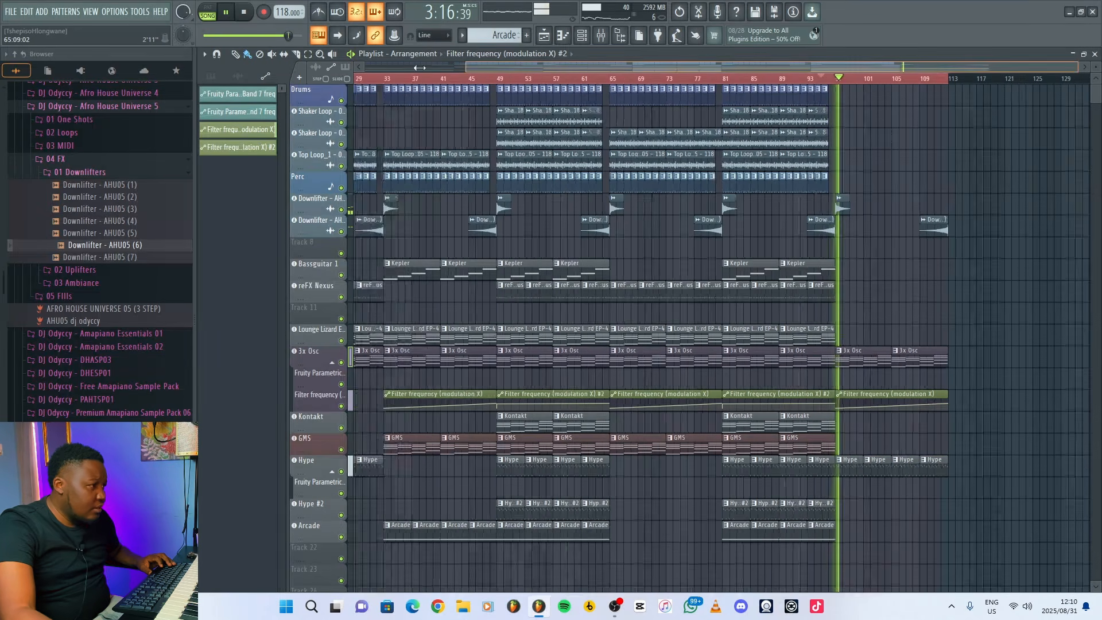
left_click(398, 483)
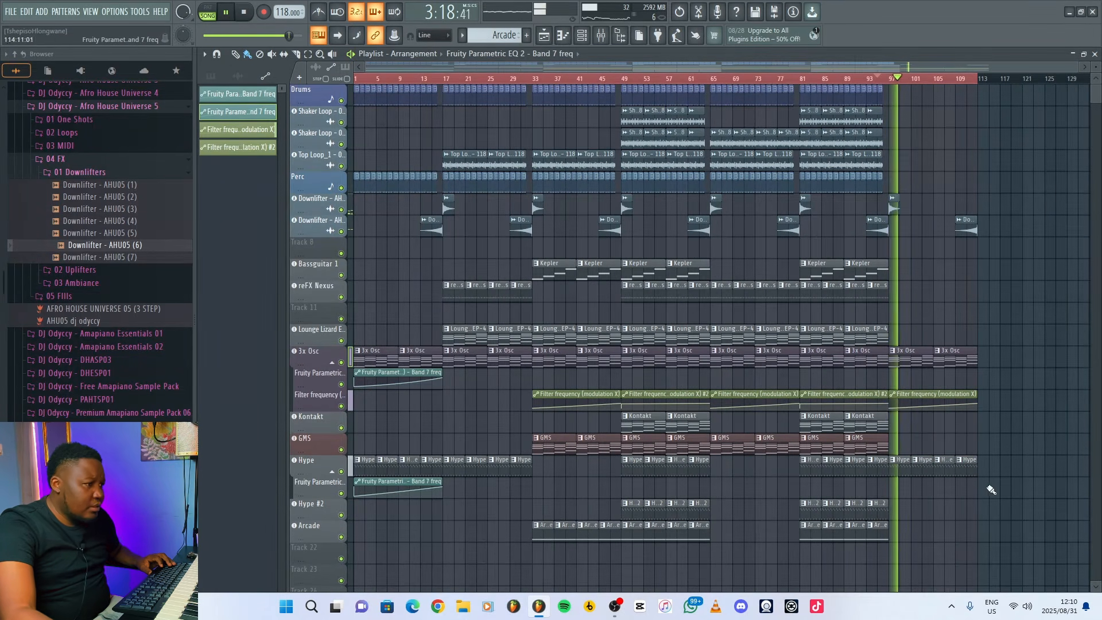
left_click(899, 489)
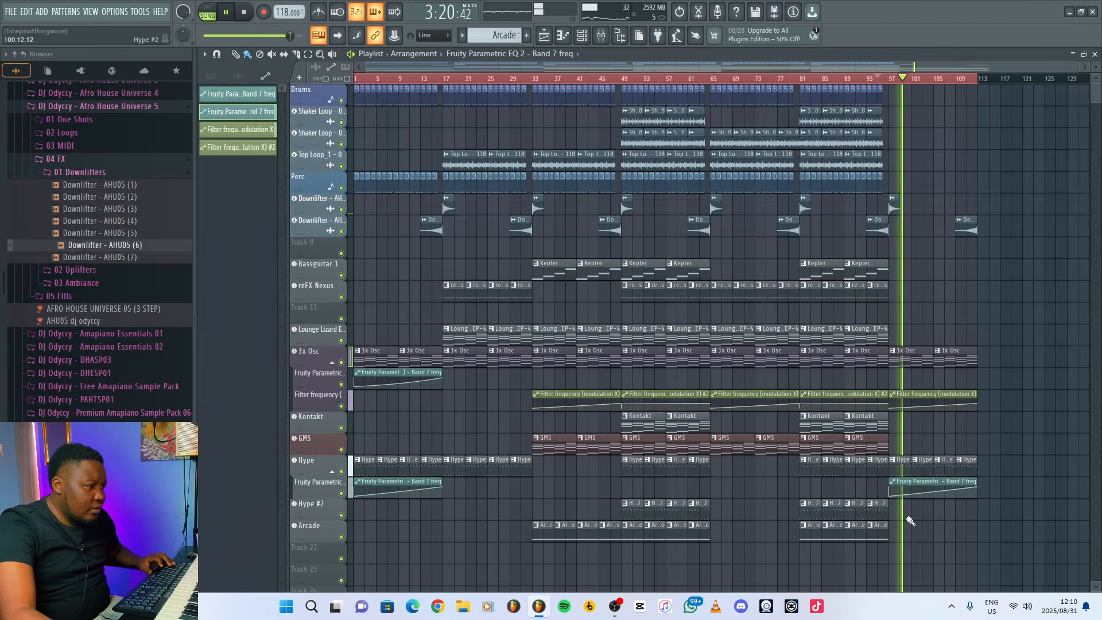
left_click(891, 481)
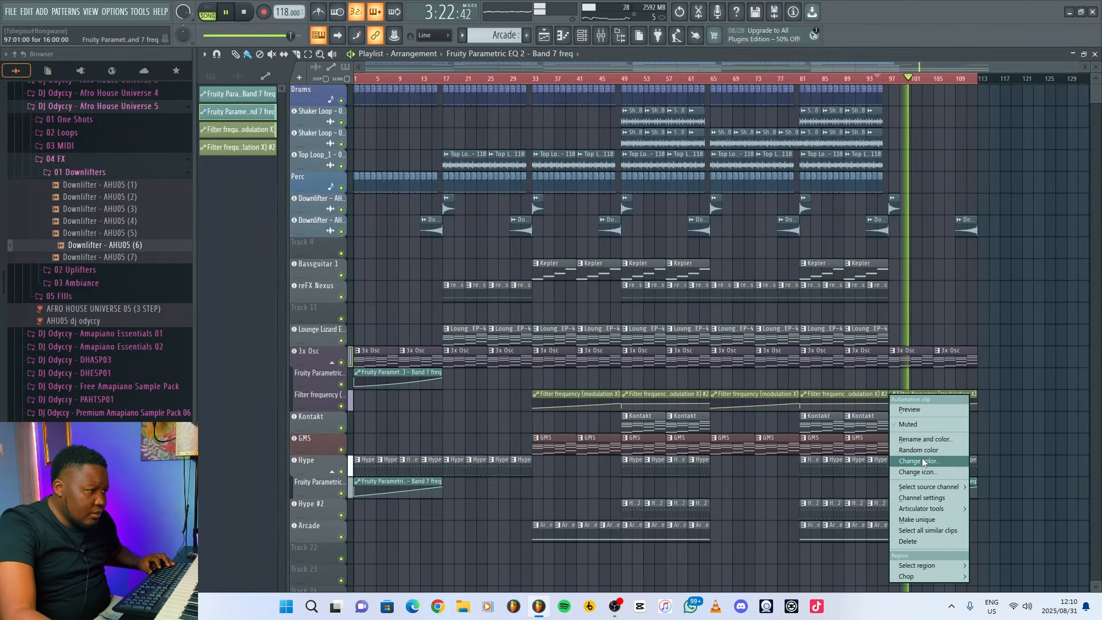
left_click(916, 519)
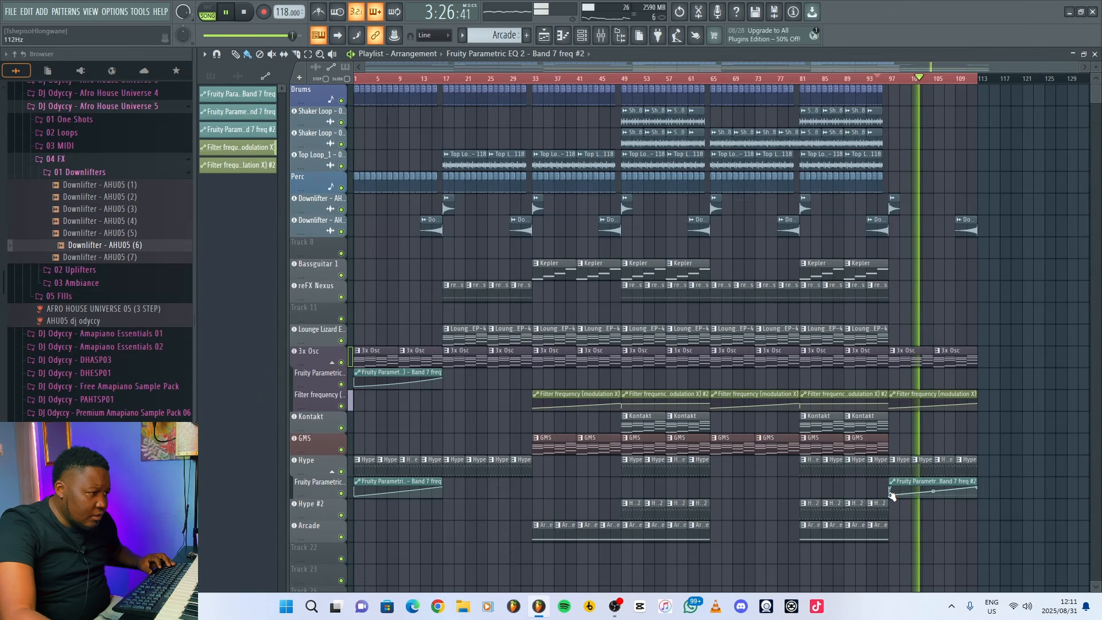
Play the lead-in to bar 97 and add Lounge Lizard and Top Loop clips on bars 105 to 112.
left_click(879, 79)
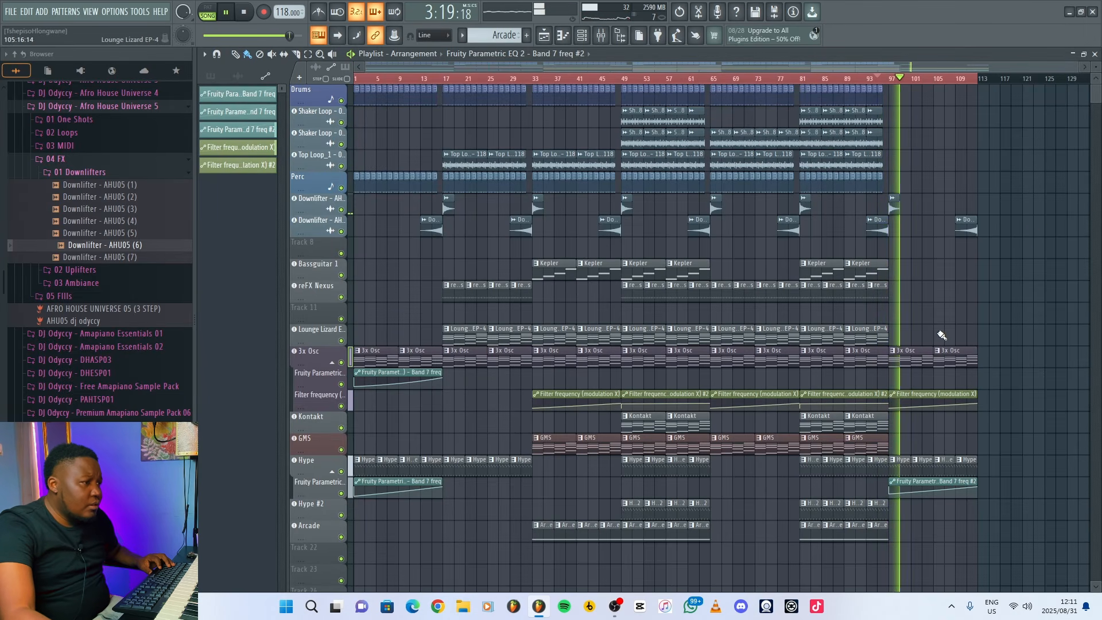
left_click(935, 336)
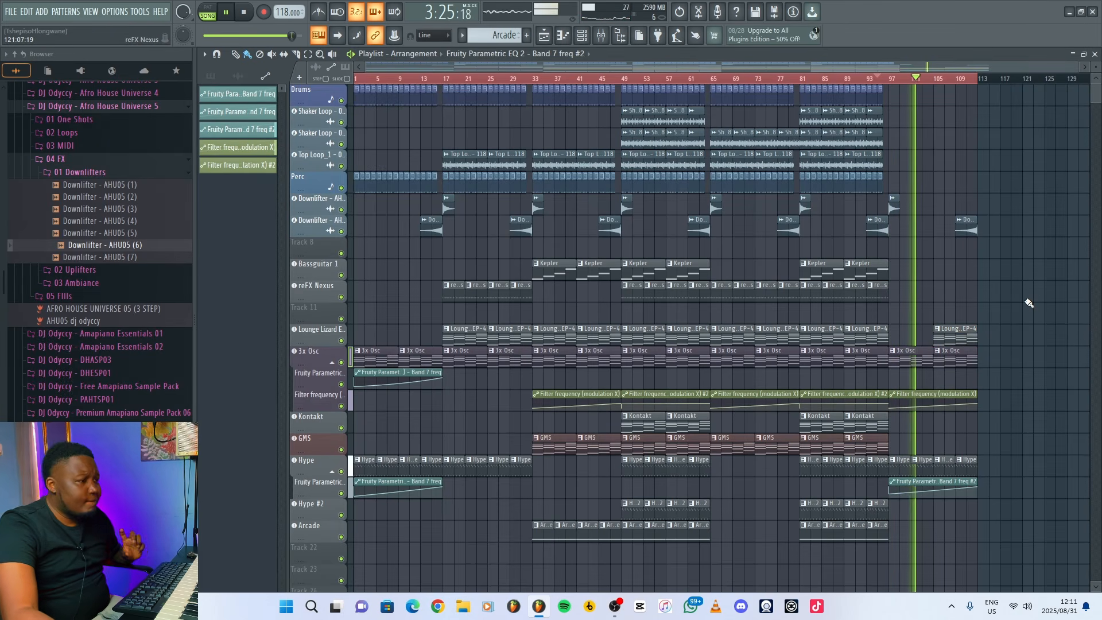
key("space")
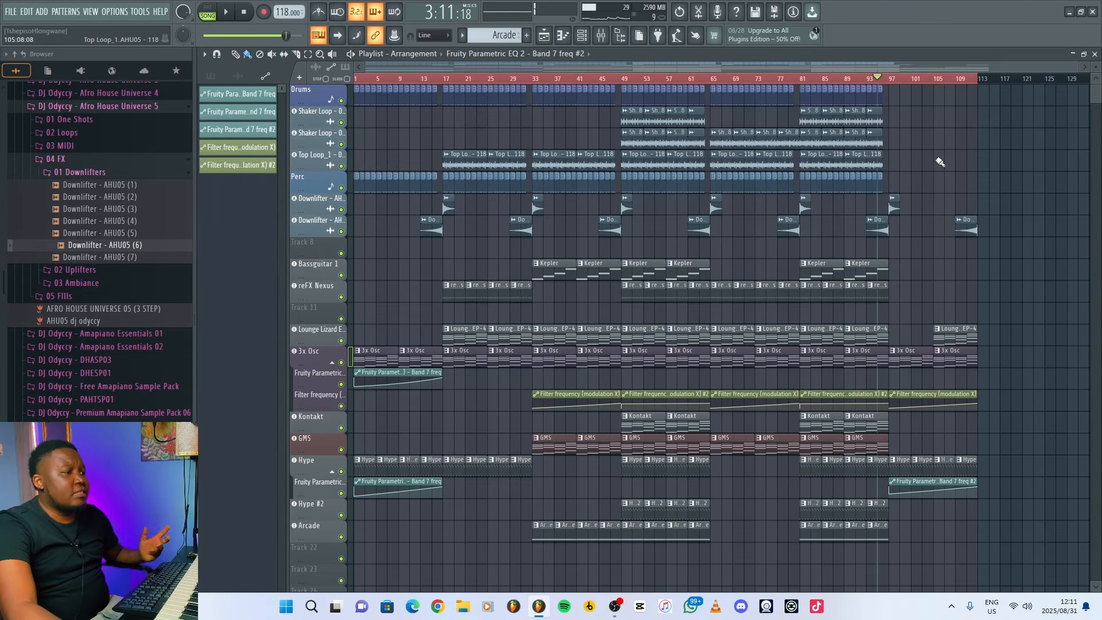
left_click(954, 162)
left_click(985, 163)
right_click(1004, 164)
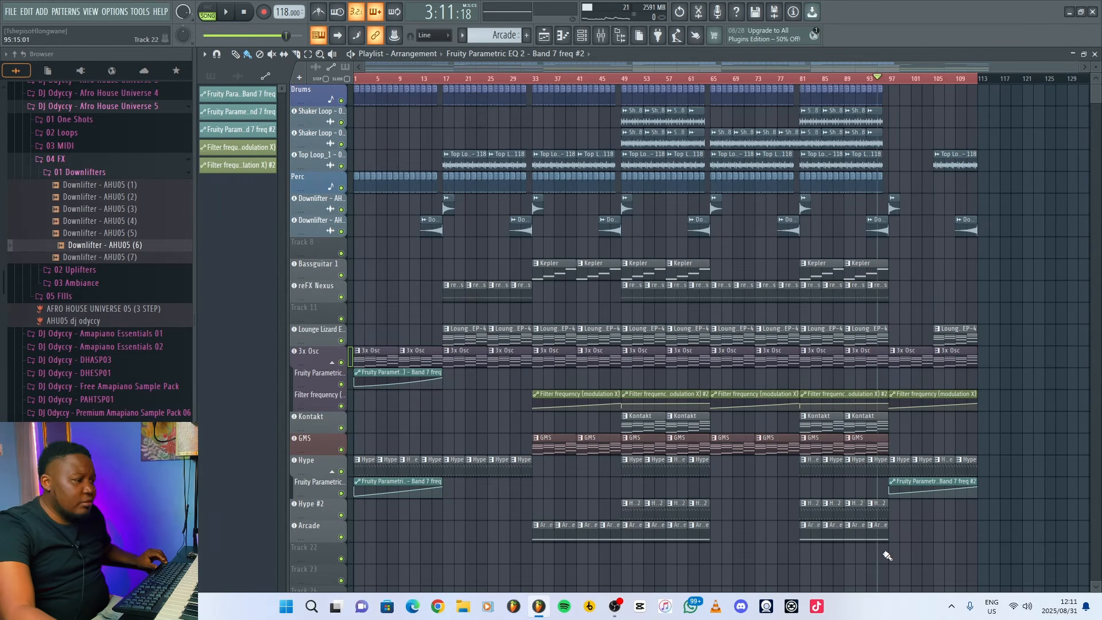
Duplicate all clips from bars 81 to 96 onto bars 113 to 128.
left_click_drag(887, 555, 802, 86)
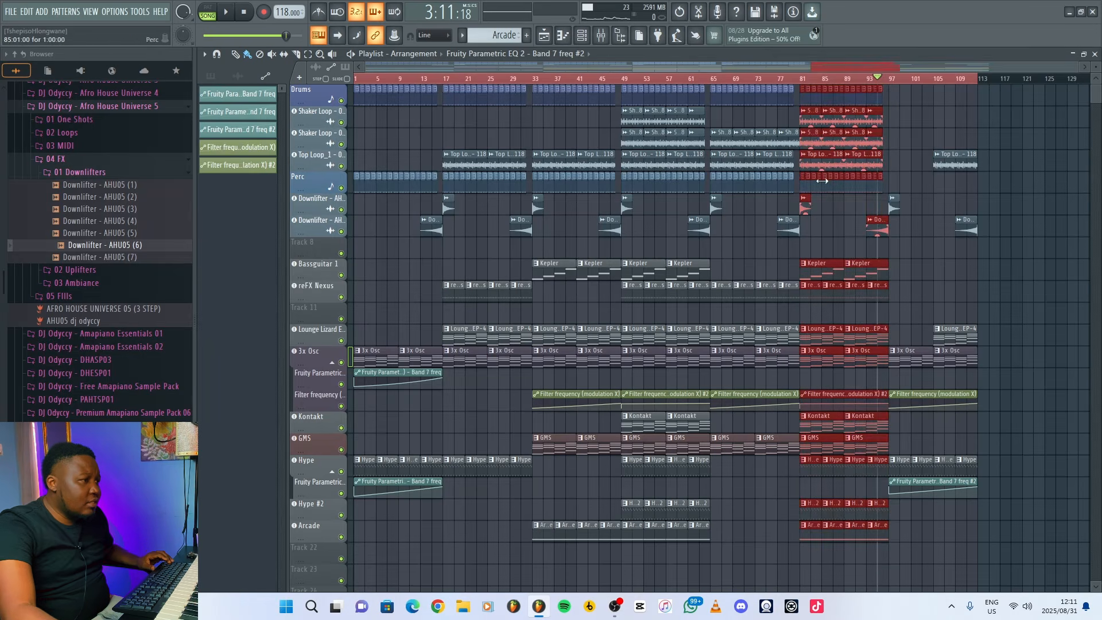
left_click_drag(810, 159, 1068, 68)
key("ctrl+a")
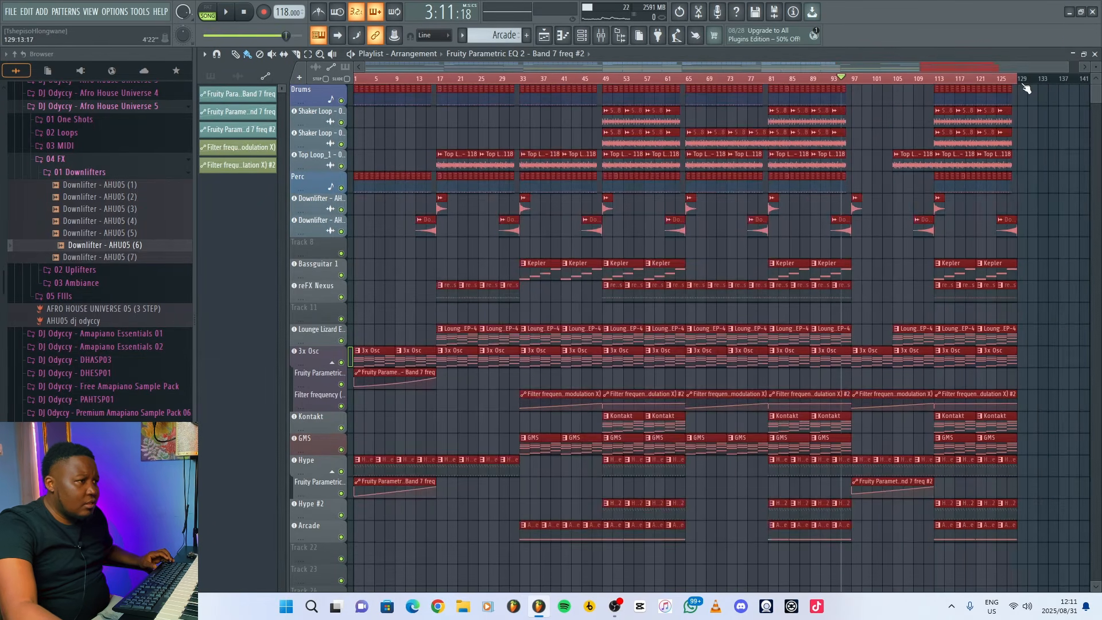
left_click(1079, 224, "ctrl")
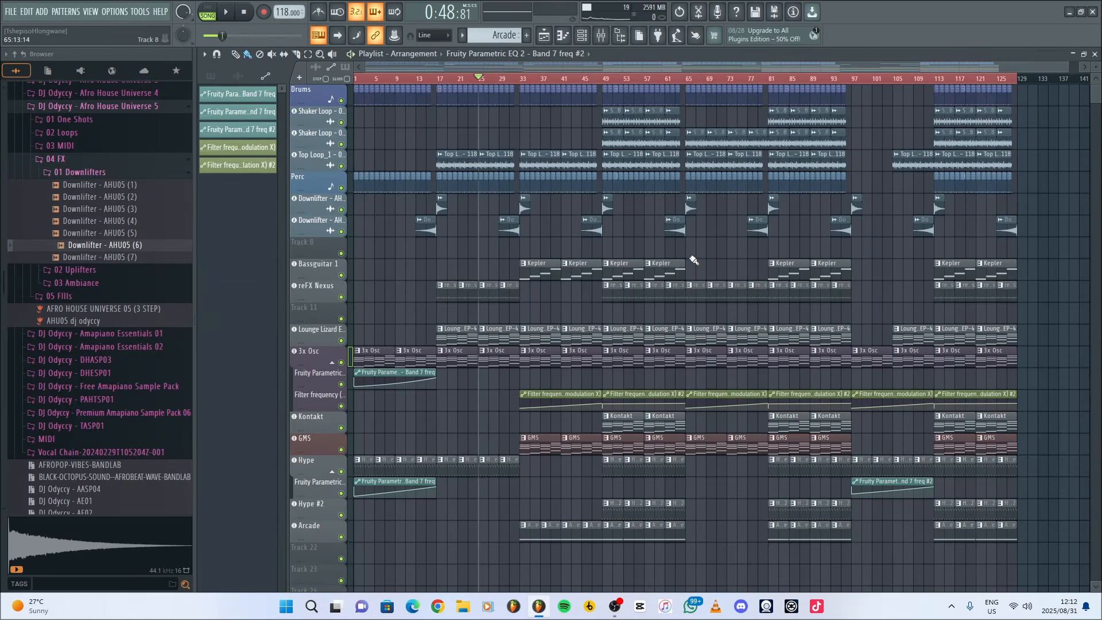
Play the arrangement and lower the Arcade mixer track's volume to 73% (-6.5 dB).
key("space")
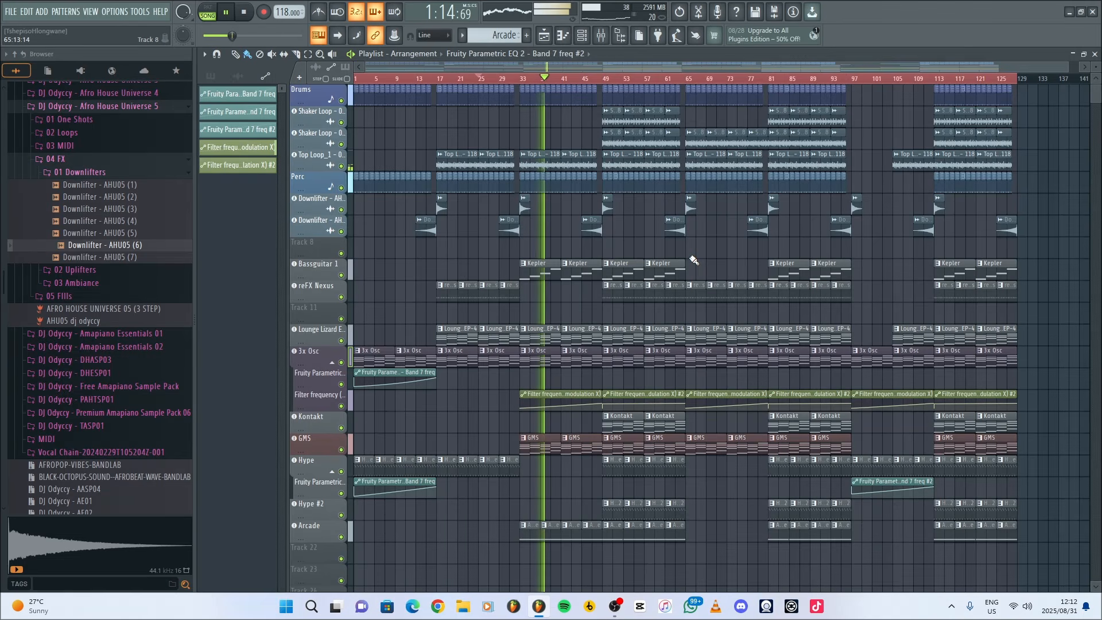
left_click(601, 35)
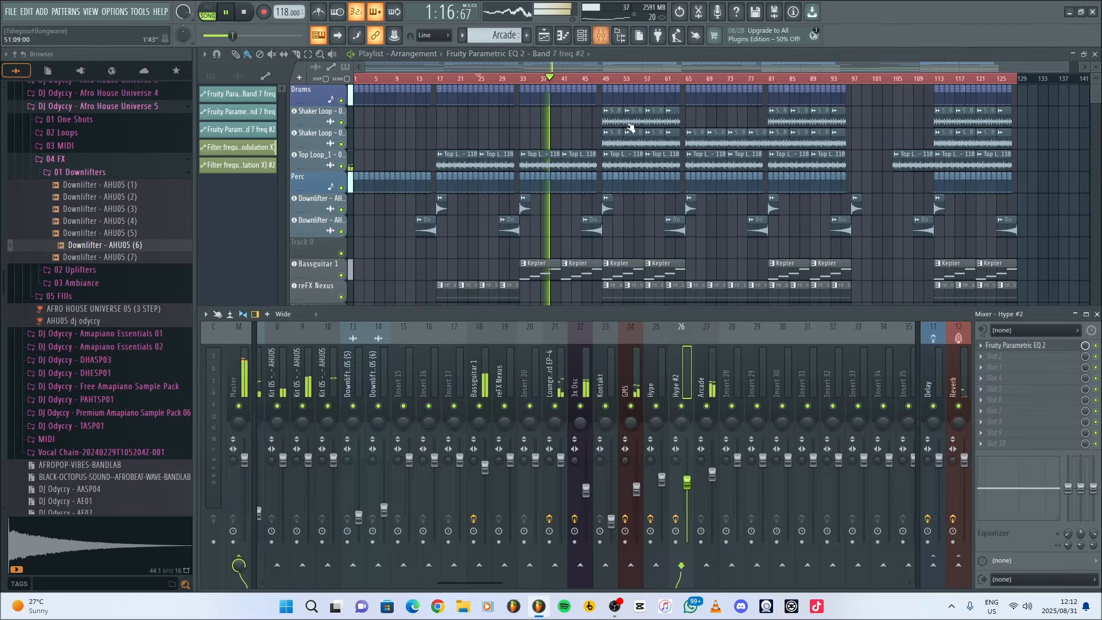
left_click(712, 476)
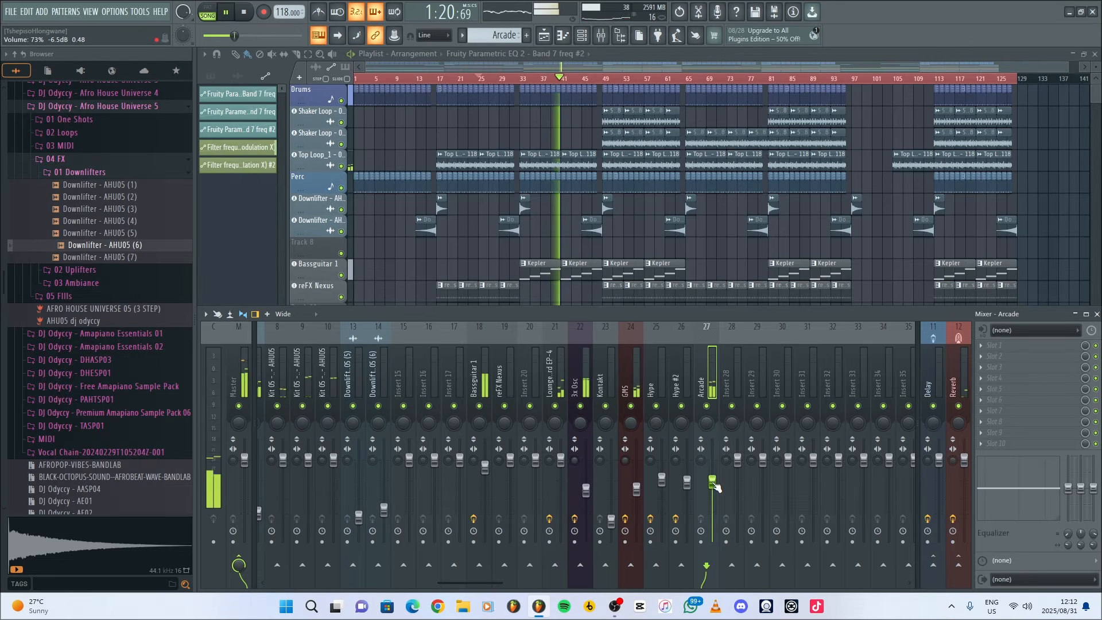
key("F9")
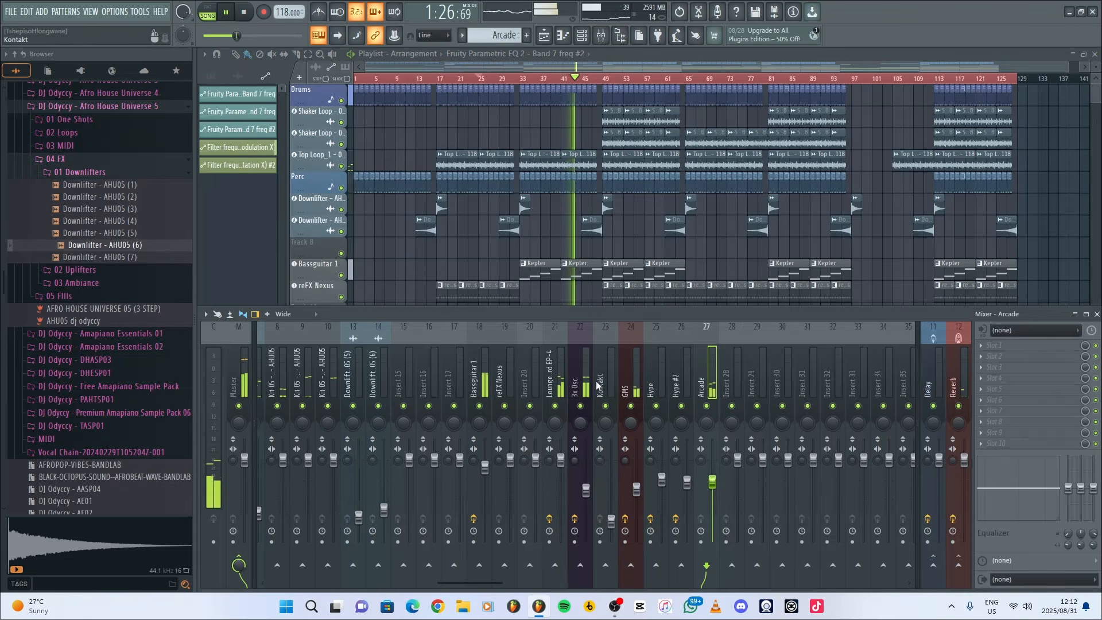
Add Fruity Parametric EQ 2 to slot 3 of the 3x Osc mixer track with the 20Hz - 18kHz cut preset and return to the playlist.
left_click(580, 381)
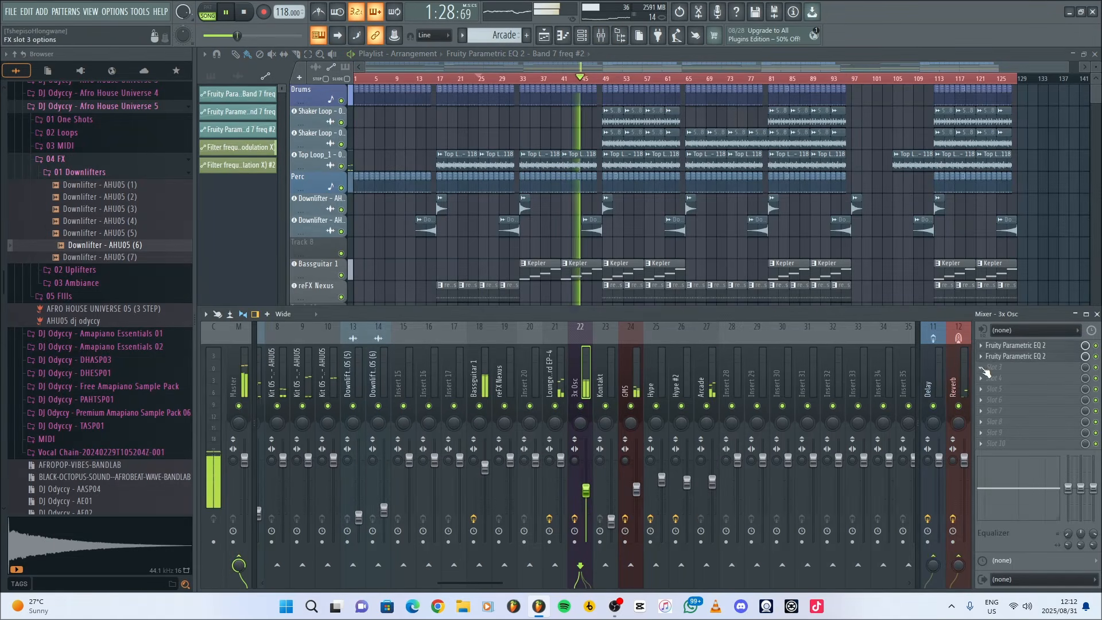
left_click(985, 372)
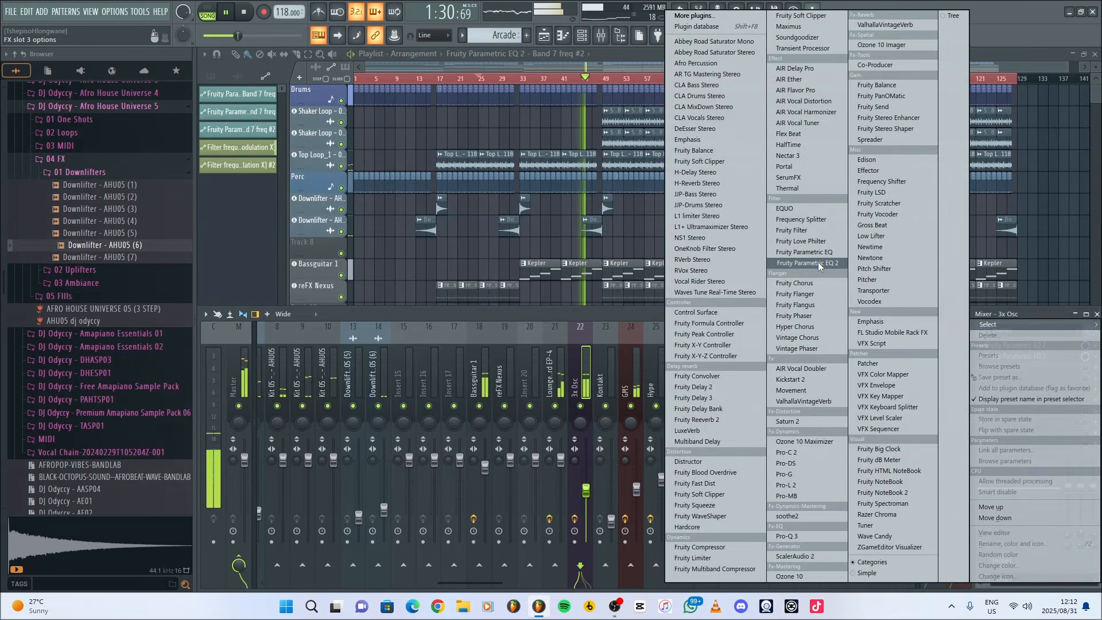
left_click(819, 263)
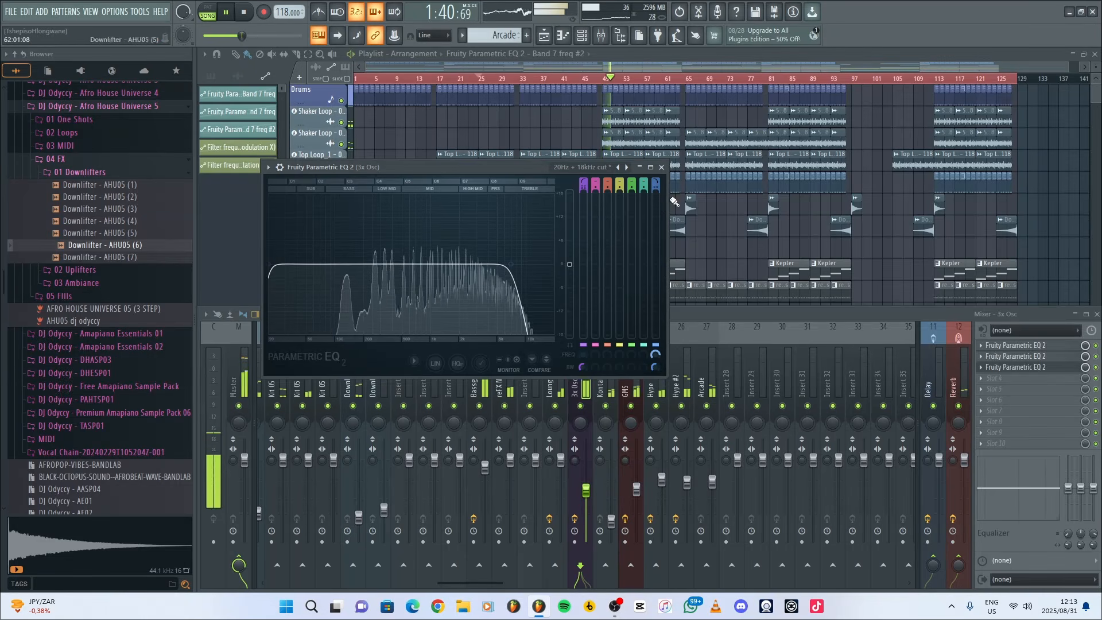
left_click(662, 167)
key("F9")
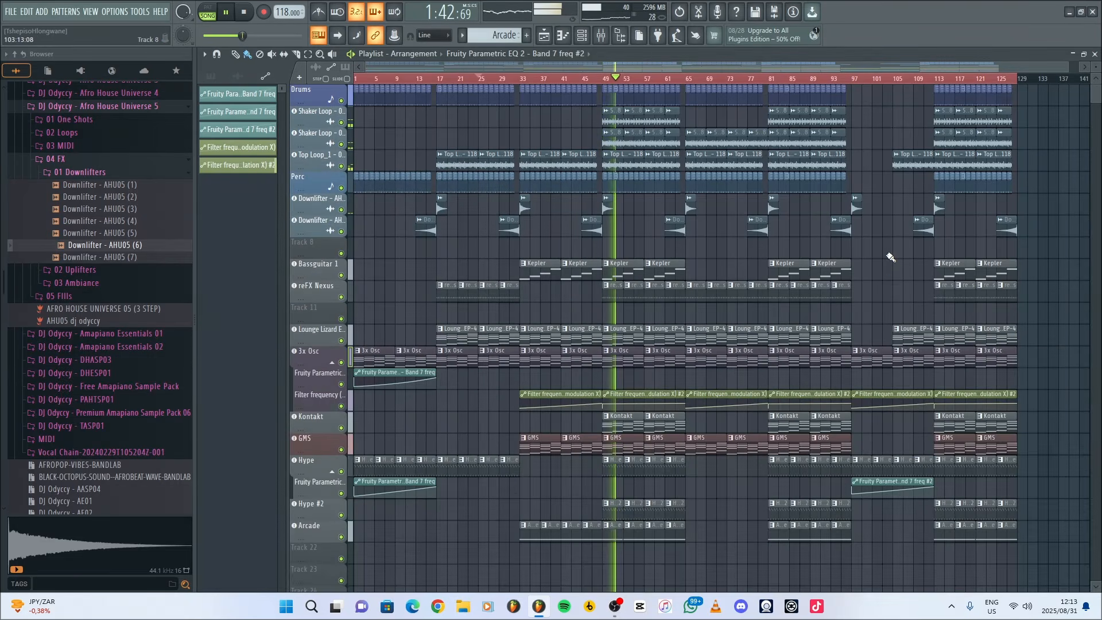